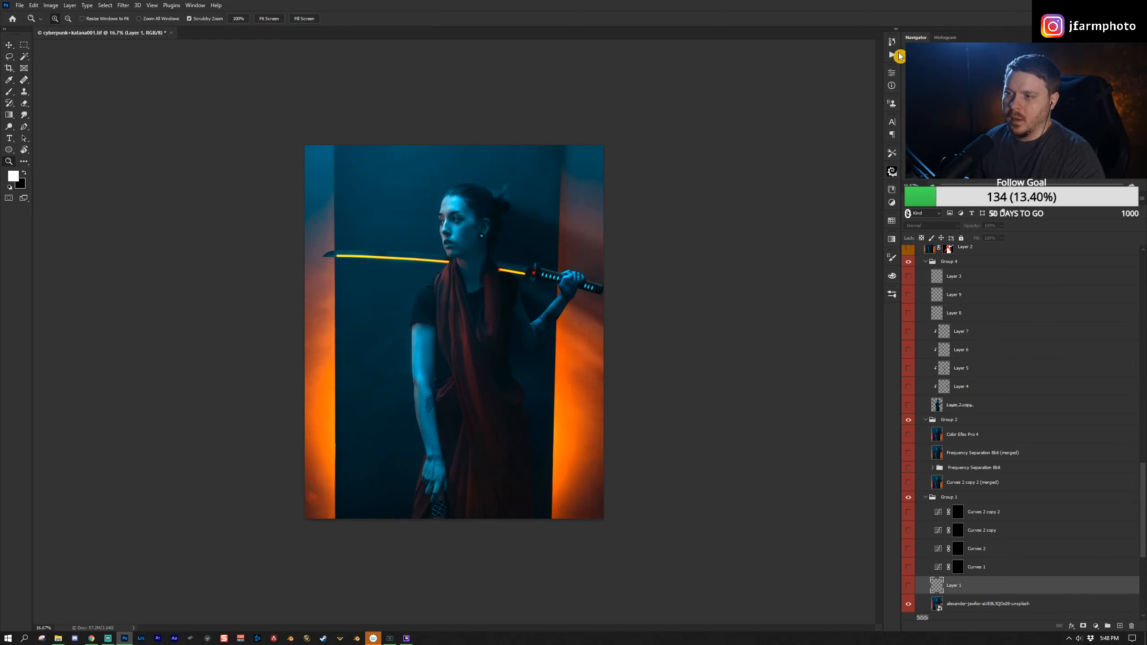
Step: Bring up the recorded actions list and turn on Layer 1 and the Curves adjustment layers in Group 1
{"action": "left_click", "coordinate": [894, 56]}
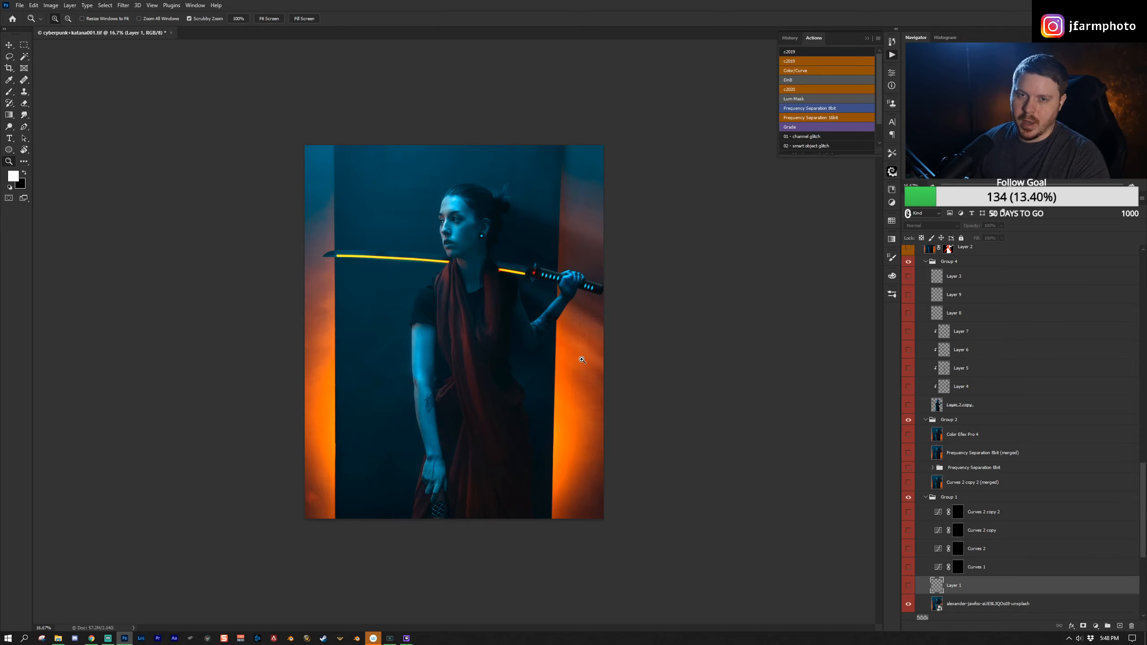
{"action": "scroll", "coordinate": [829, 118], "scroll_direction": "down", "scroll_amount": 1}
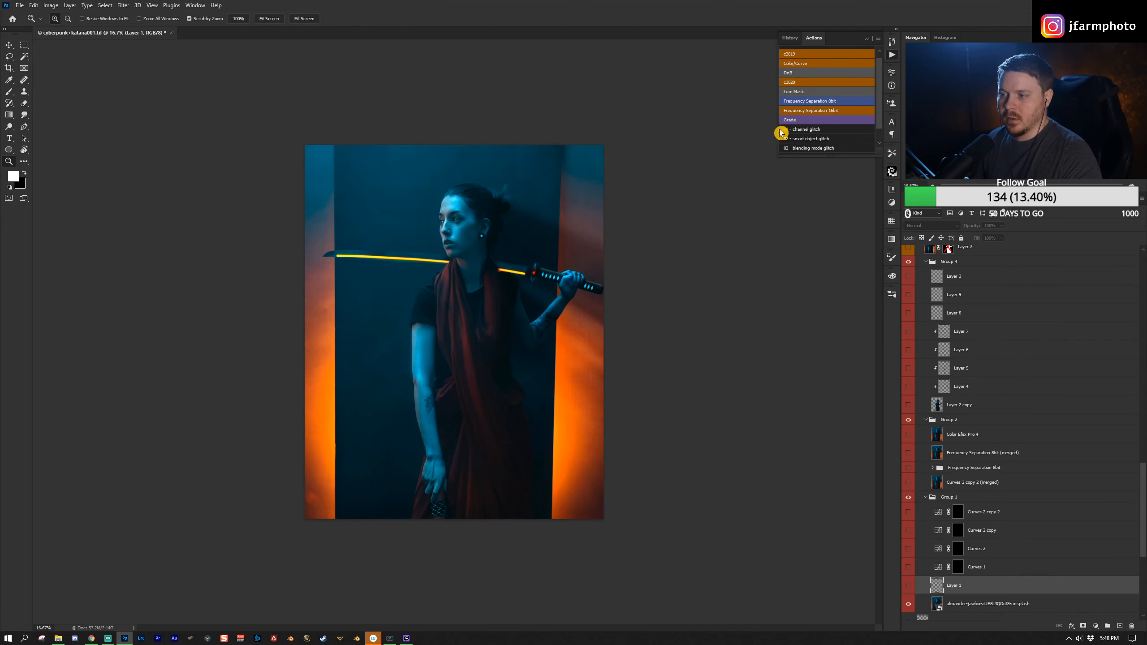
{"action": "left_click", "coordinate": [479, 231]}
{"action": "left_click", "coordinate": [443, 172]}
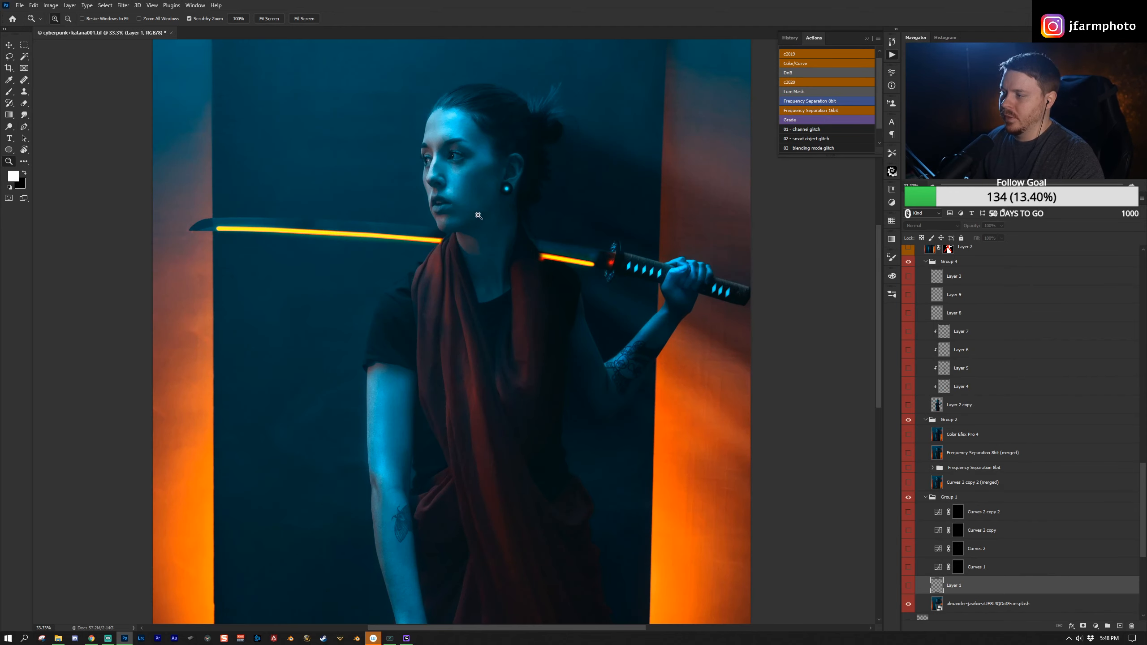
{"action": "left_click", "coordinate": [492, 217]}
{"action": "left_click_drag", "start_coordinate": [488, 202], "coordinate": [461, 257]}
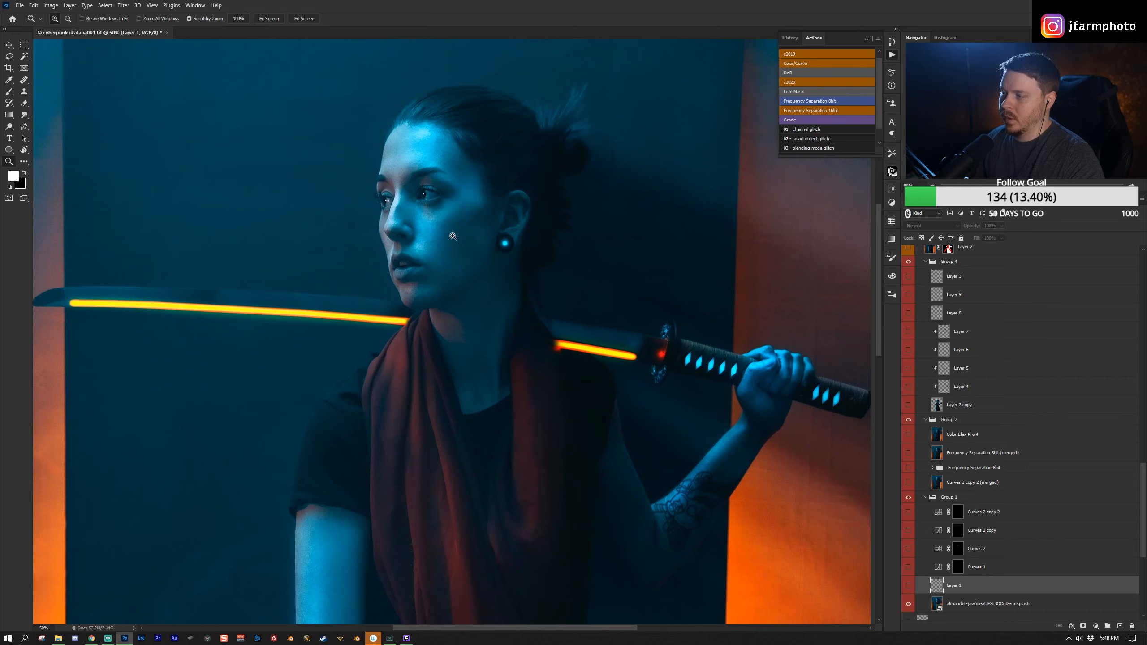
{"action": "left_click", "coordinate": [454, 237]}
{"action": "left_click", "coordinate": [908, 586]}
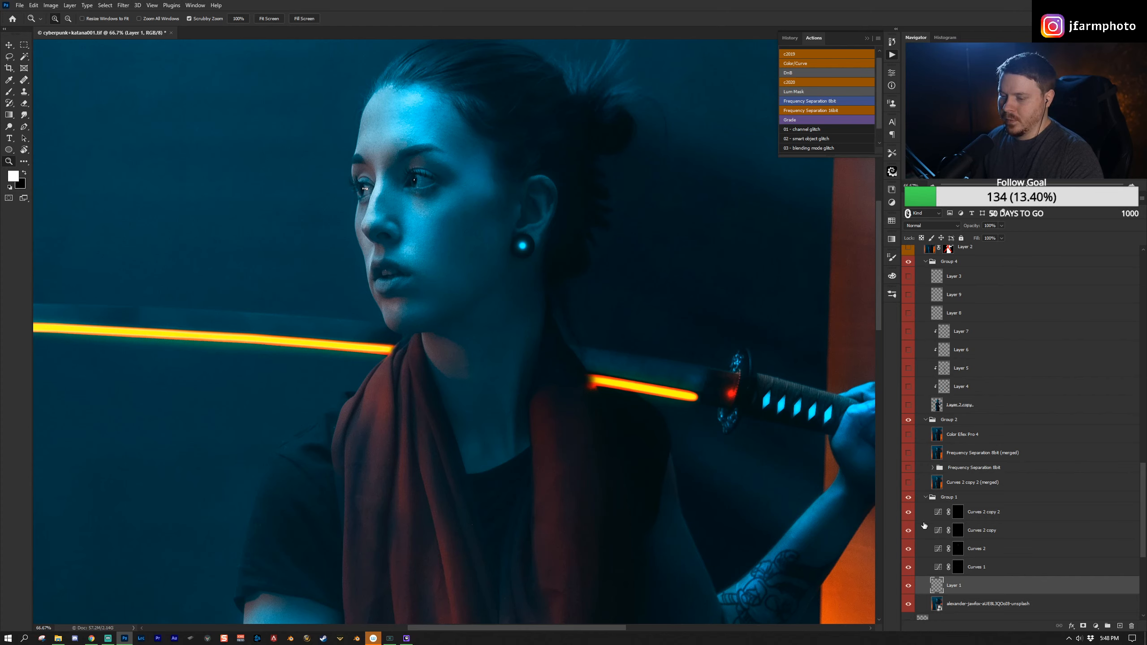
{"action": "left_click", "coordinate": [926, 500]}
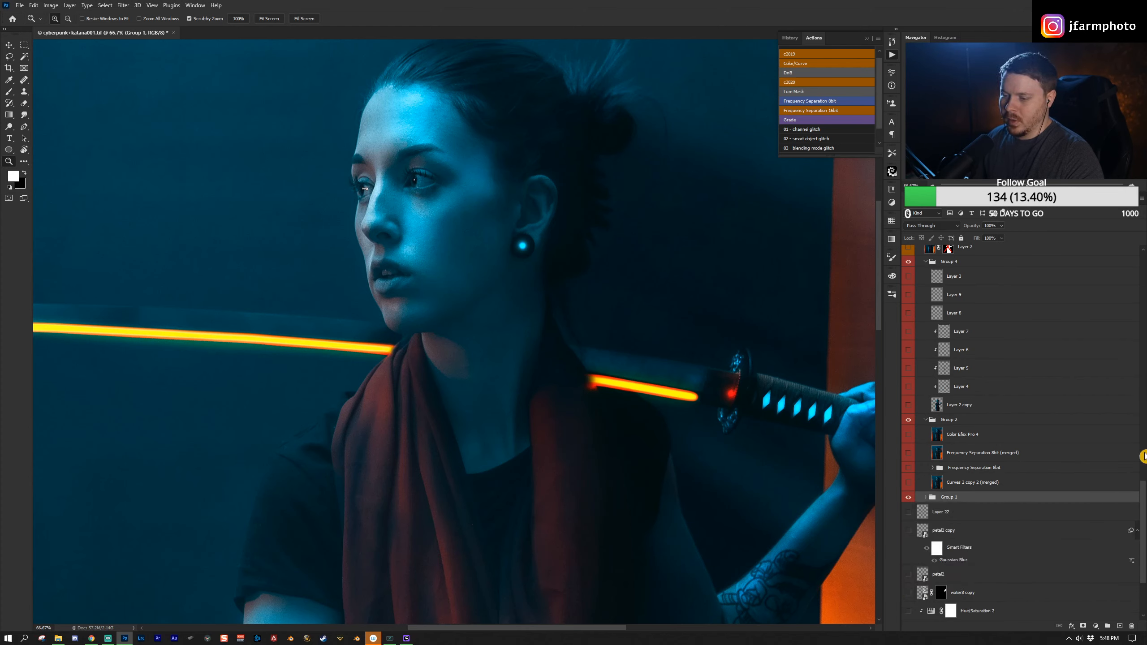
Step: Stamp the base photo, Layer 1 and the Curves layers of Group 1 into a merged copy and move it into Group 2
{"action": "left_click", "coordinate": [962, 605]}
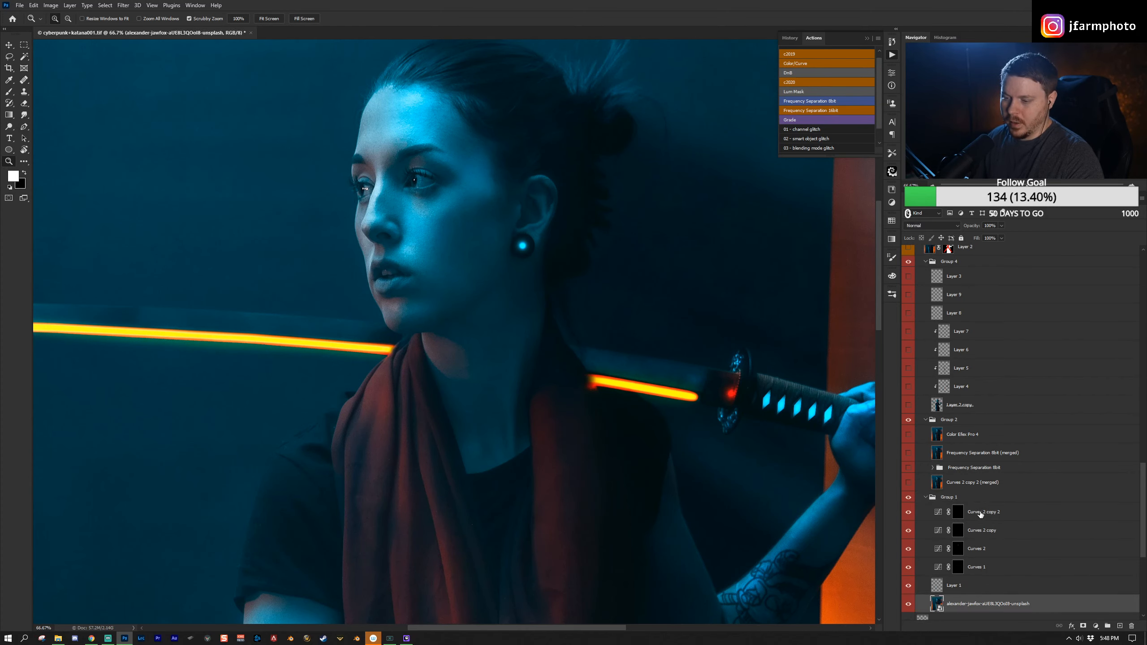
{"action": "left_click", "coordinate": [981, 513], "text": "shift"}
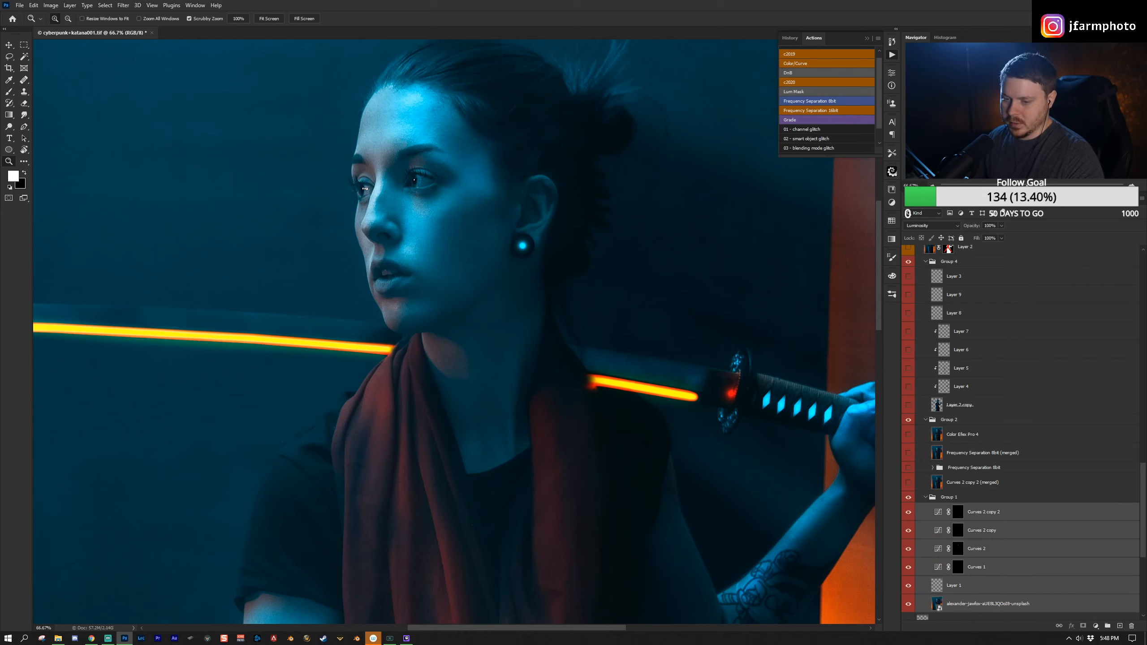
{"action": "left_click", "coordinate": [1015, 515]}
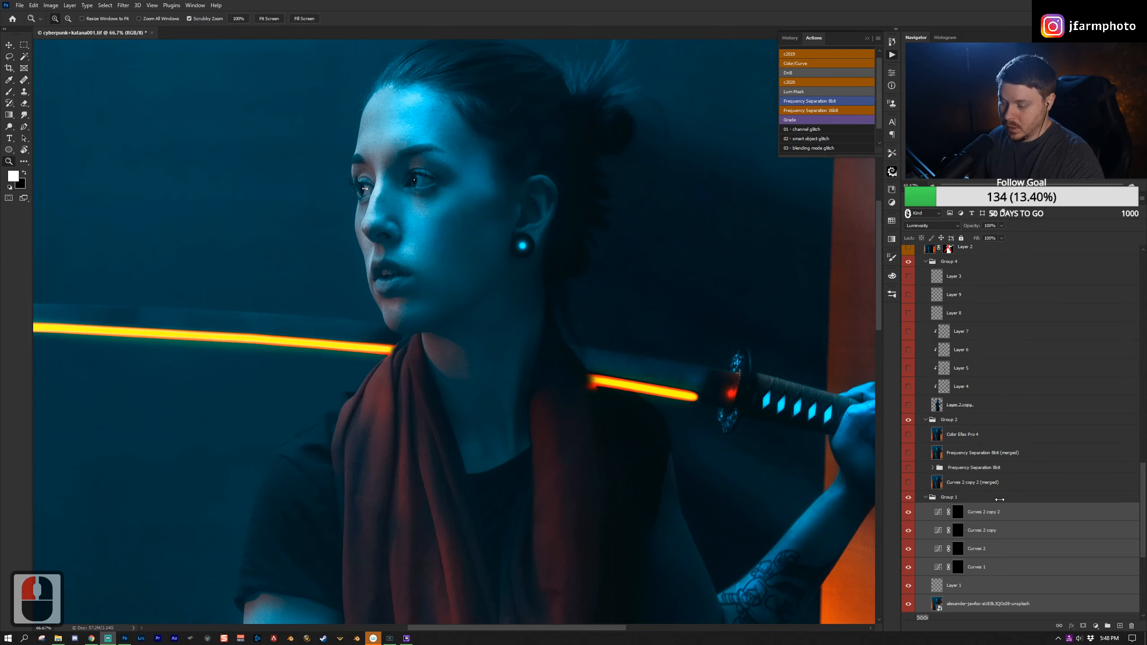
{"action": "key", "text": "ctrl+alt+e"}
{"action": "left_click", "coordinate": [1002, 584]}
{"action": "scroll", "coordinate": [1001, 584], "scroll_direction": "down", "scroll_amount": 1}
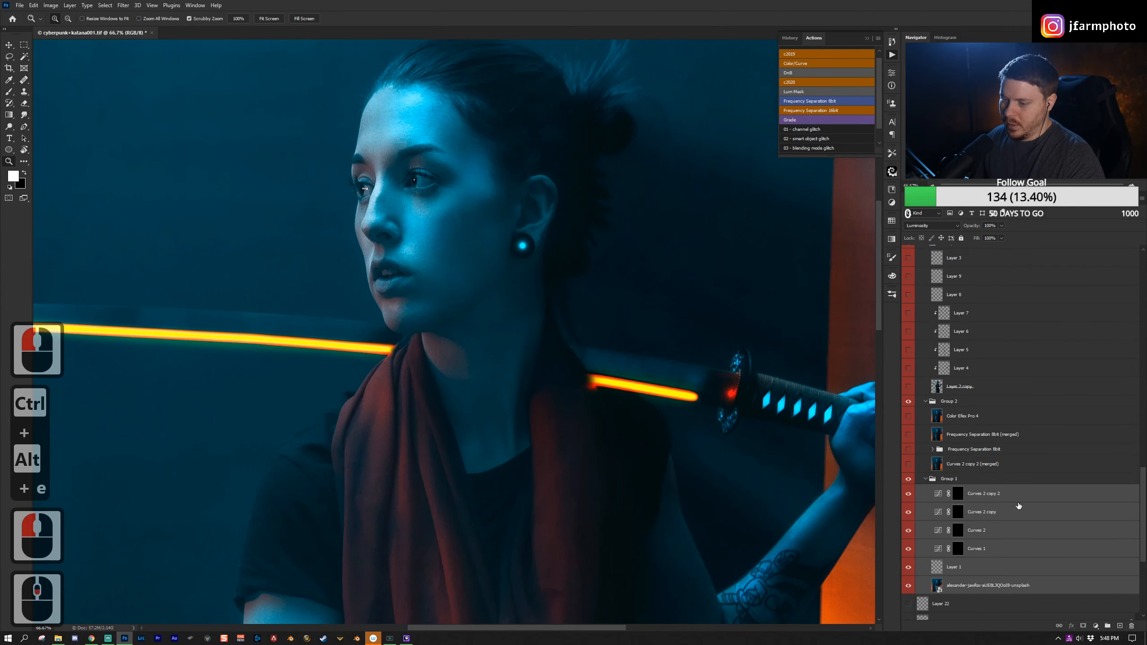
{"action": "left_click_drag", "start_coordinate": [1019, 504], "coordinate": [1019, 500]}
{"action": "key", "text": "ctrl+alt+e"}
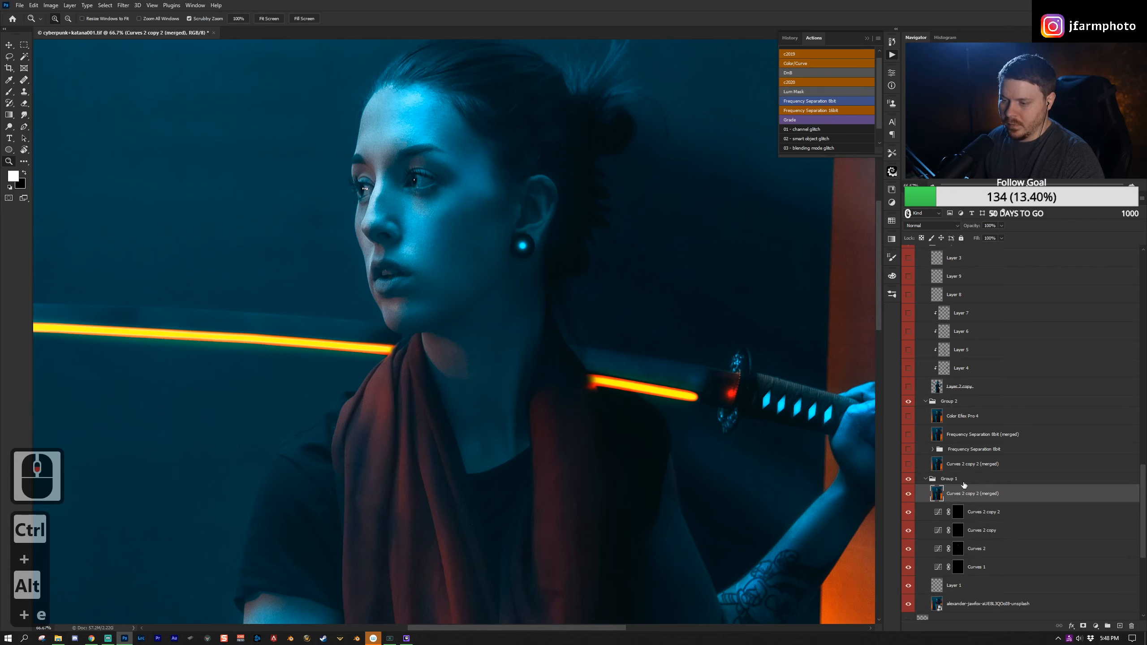
{"action": "left_click_drag", "start_coordinate": [960, 494], "coordinate": [977, 478]}
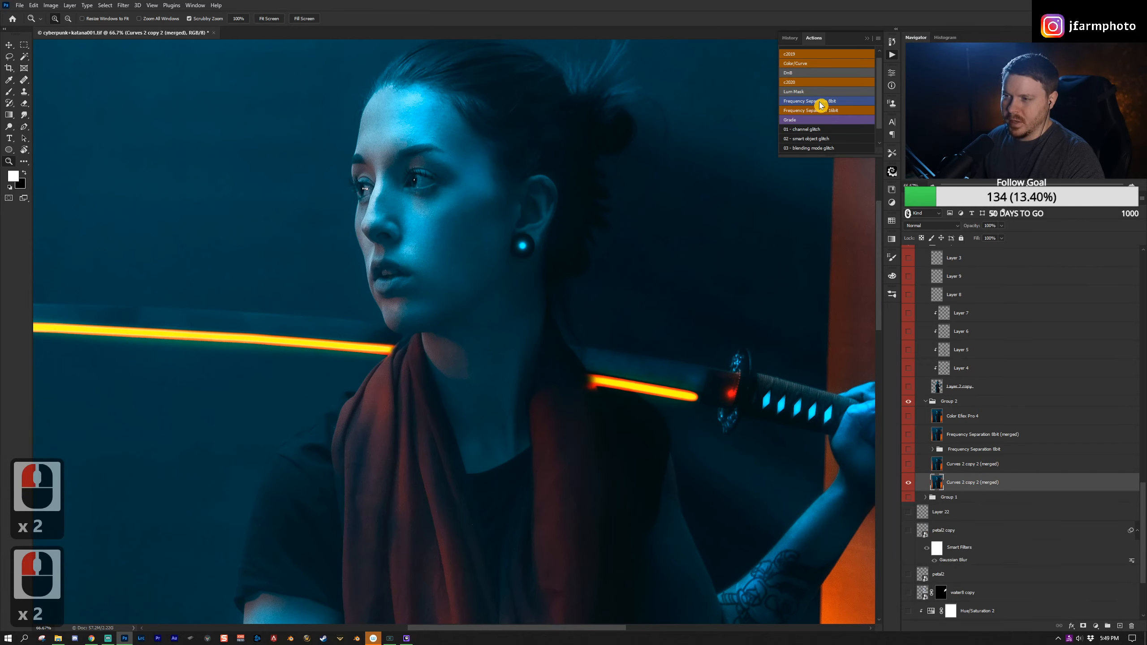
Step: Delete the duplicate merged layer and show the existing Curves 2 copy 2 (merged) layer in Group 2
{"action": "left_click_drag", "start_coordinate": [976, 480], "coordinate": [1132, 627]}
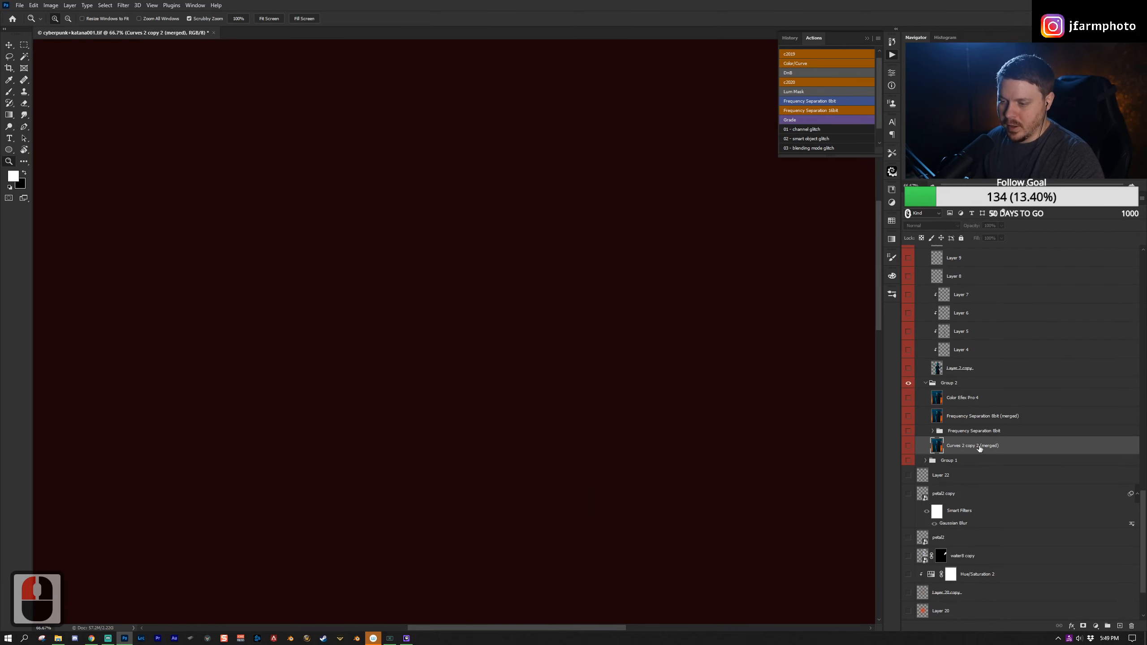
{"action": "left_click", "coordinate": [908, 446]}
Step: Expand the Frequency Separation 8bit group, turn it on and compare the whole image with and without it
{"action": "left_click", "coordinate": [962, 430]}
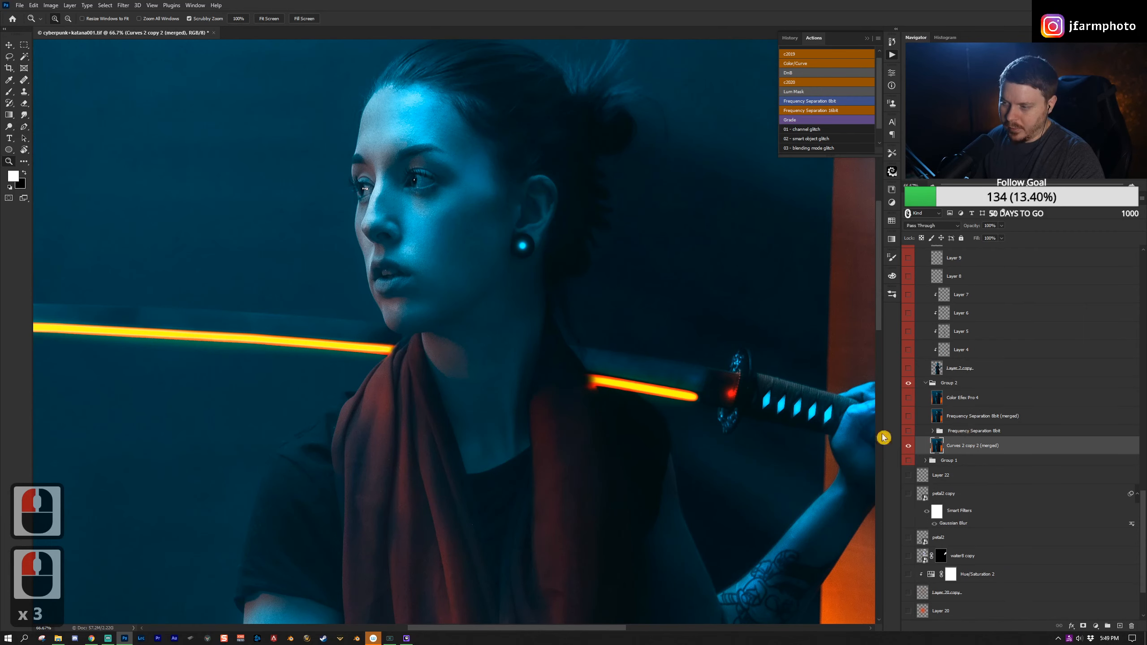
{"action": "left_click", "coordinate": [932, 432]}
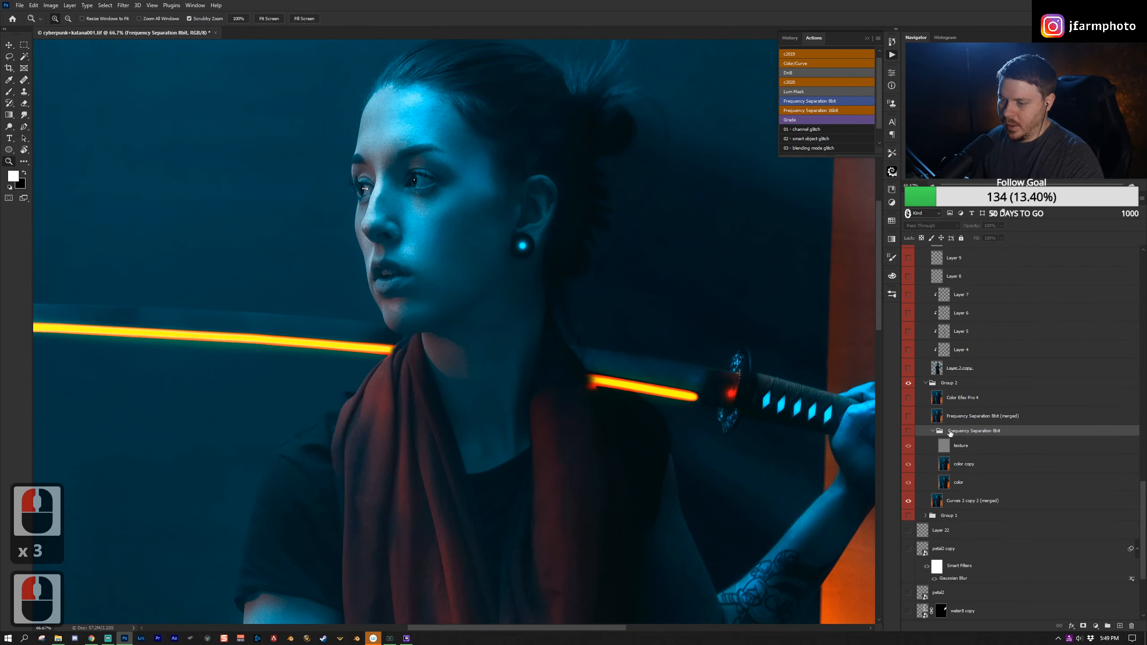
{"action": "left_click", "coordinate": [907, 431]}
{"action": "key", "text": "z"}
{"action": "left_click_drag", "start_coordinate": [556, 323], "coordinate": [502, 367]}
{"action": "left_click", "coordinate": [515, 341]}
{"action": "left_click", "coordinate": [524, 282]}
{"action": "left_click", "coordinate": [525, 274]}
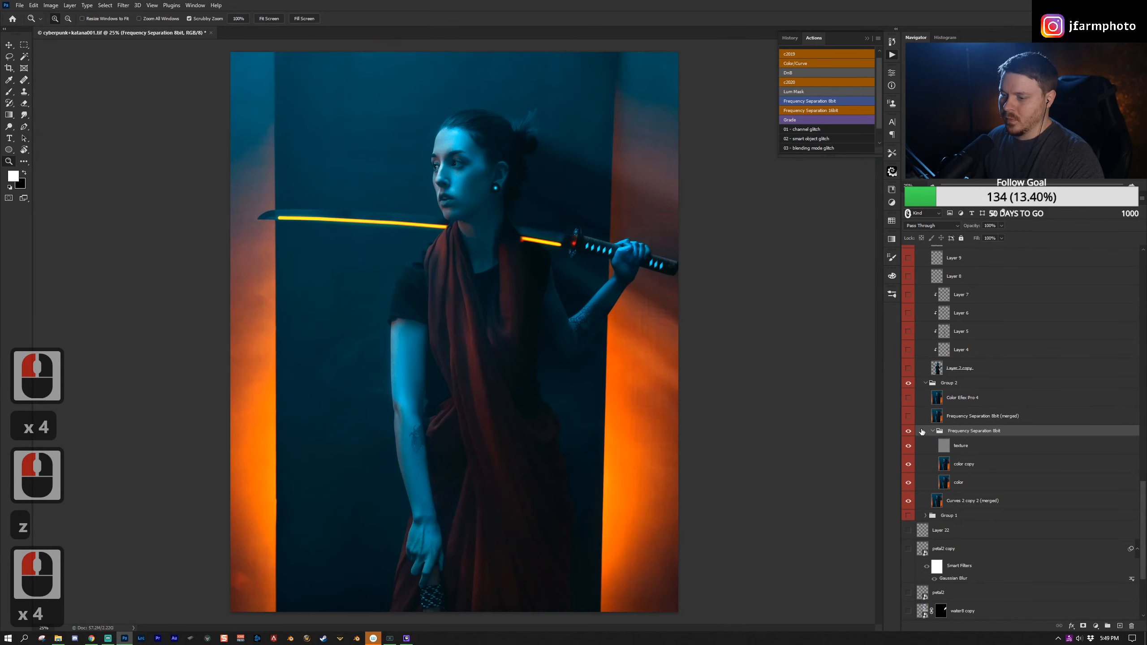
{"action": "left_click", "coordinate": [908, 431]}
{"action": "left_click", "coordinate": [907, 431]}
Step: Stamp the Frequency Separation 8bit group with the merged Curves layer below it into a merged layer, and show the Color Efex Pro 4 layer
{"action": "left_click", "coordinate": [975, 446]}
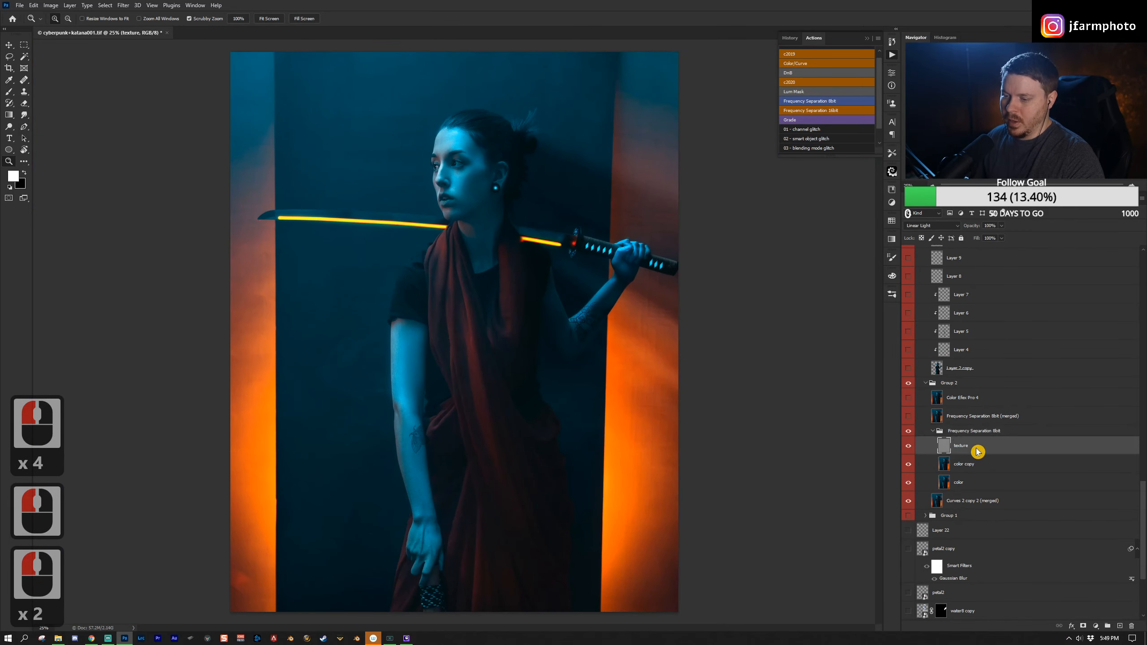
{"action": "left_click", "coordinate": [983, 500], "text": "shift"}
{"action": "left_click", "coordinate": [975, 432], "text": "shift"}
{"action": "left_click", "coordinate": [976, 500], "text": "shift"}
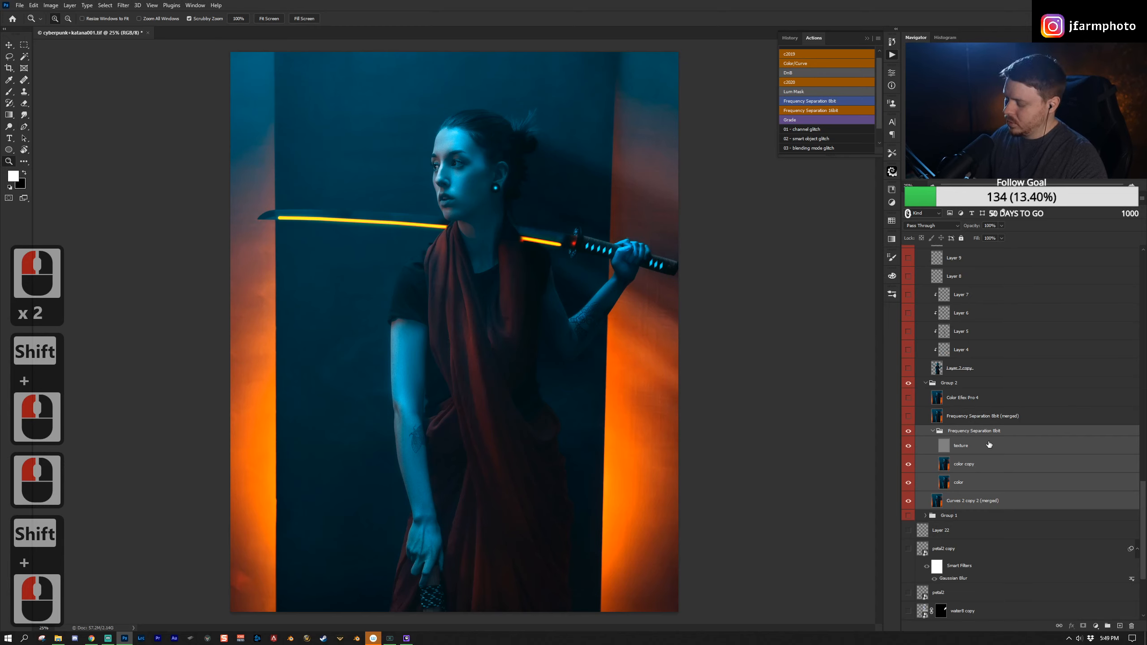
{"action": "key", "text": "ctrl+alt+e"}
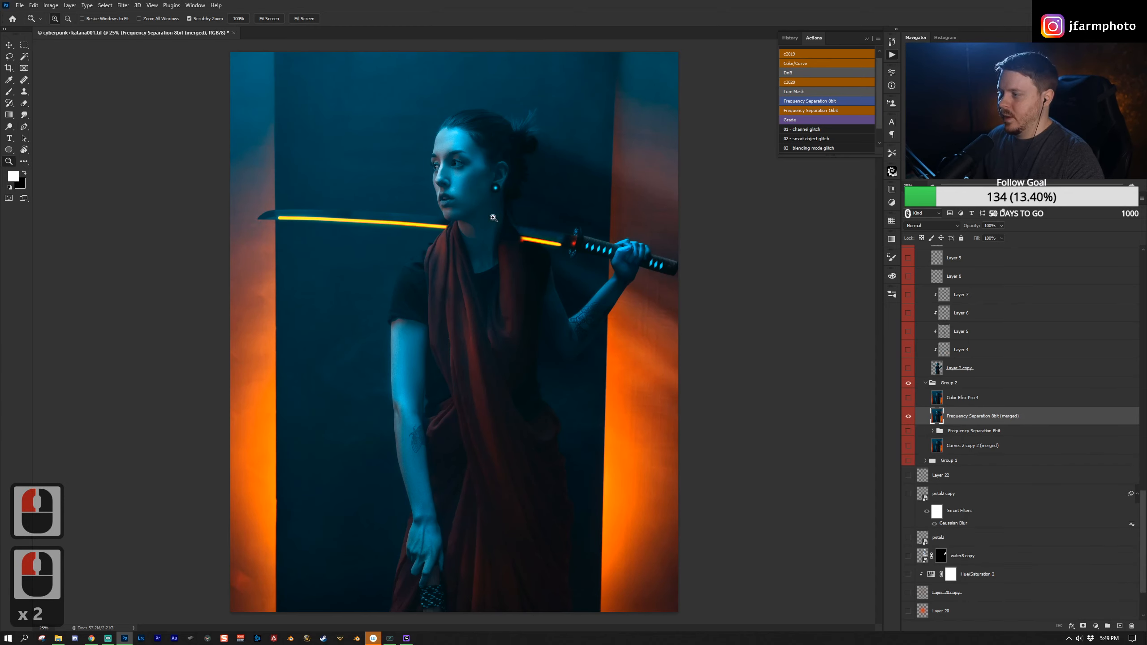
{"action": "left_click", "coordinate": [908, 398]}
{"action": "left_click", "coordinate": [929, 384]}
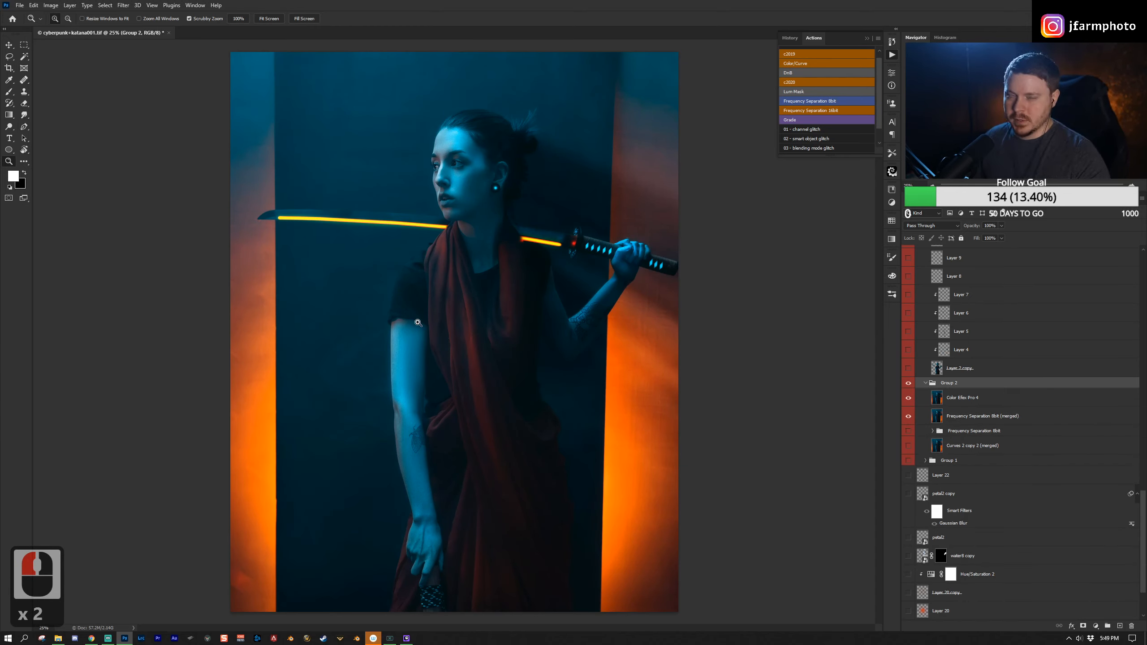
Step: Start tracing a Pen path from the lower edge of the dress up around the woman's lowered hand
{"action": "key", "text": "z"}
{"action": "left_click_drag", "start_coordinate": [641, 324], "coordinate": [561, 387]}
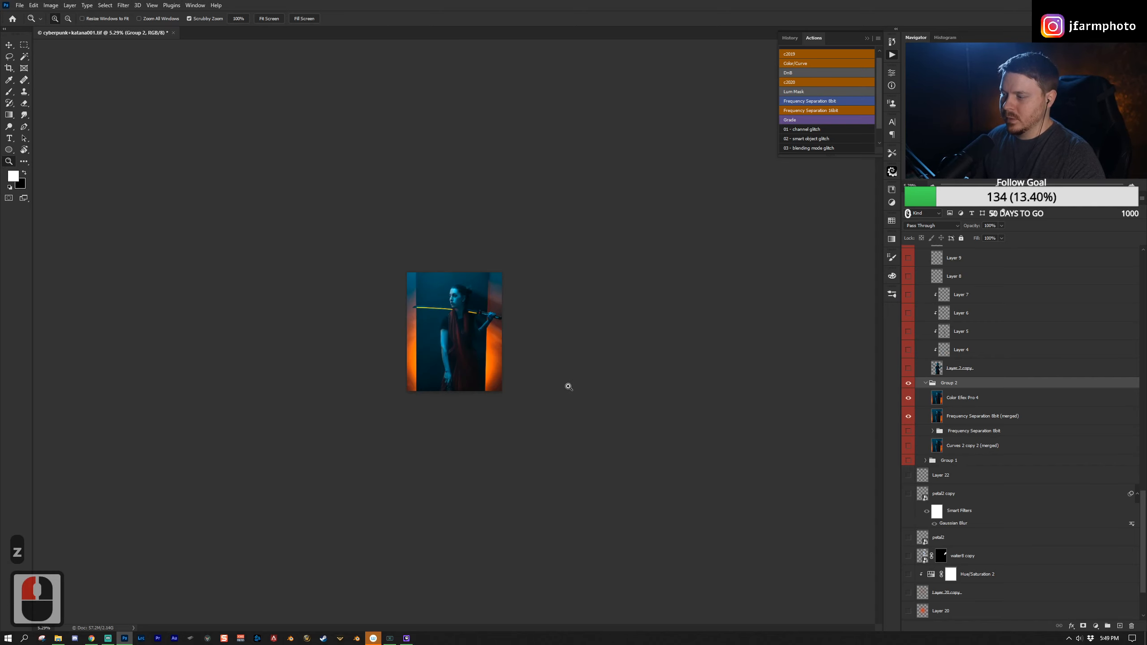
{"action": "left_click", "coordinate": [569, 386]}
{"action": "left_click", "coordinate": [574, 387]}
{"action": "left_click", "coordinate": [426, 420]}
{"action": "left_click", "coordinate": [425, 420]}
{"action": "left_click", "coordinate": [425, 419]}
{"action": "key", "text": "s"}
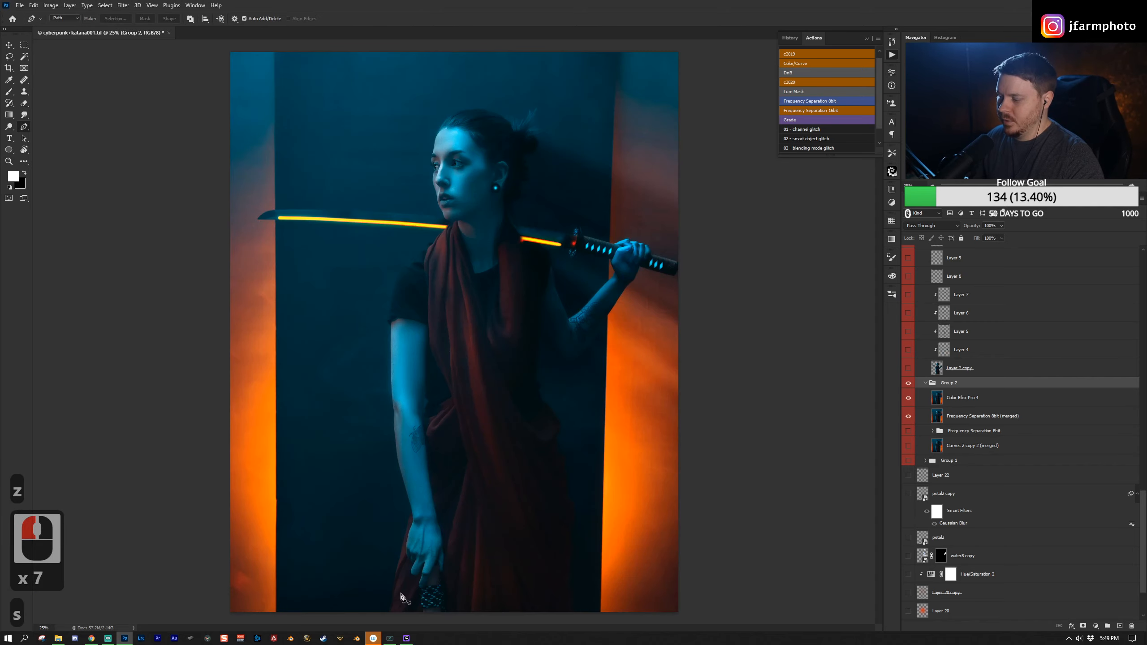
{"action": "left_click_drag", "start_coordinate": [391, 613], "coordinate": [393, 610]}
{"action": "left_click", "coordinate": [407, 546]}
{"action": "left_click", "coordinate": [417, 524]}
{"action": "left_click", "coordinate": [413, 512]}
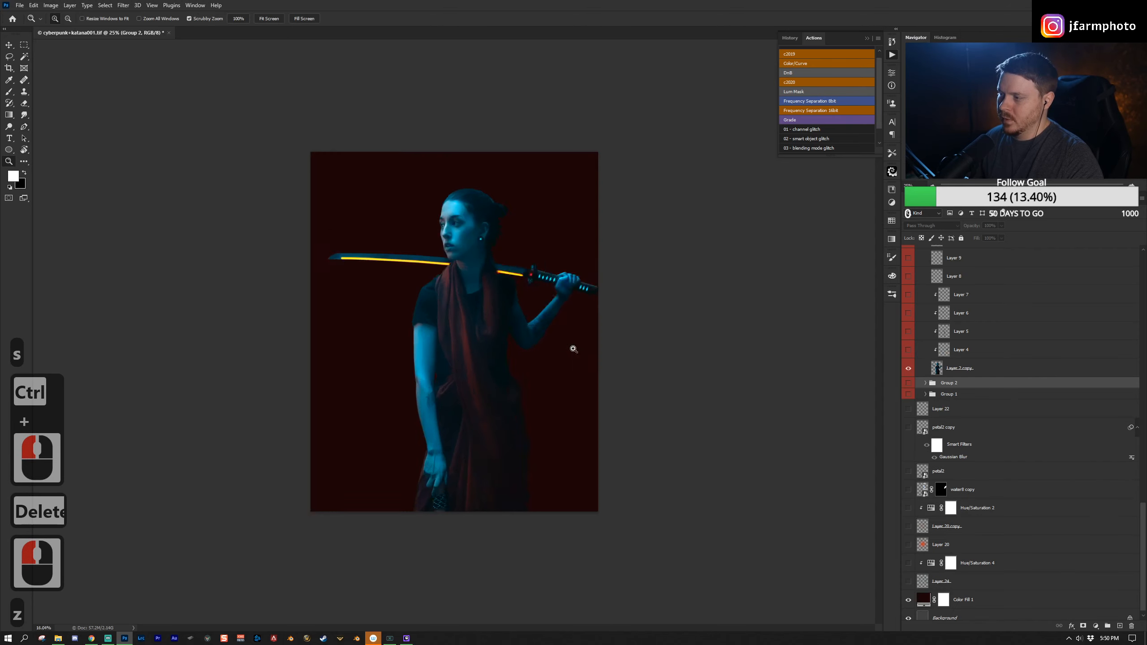
Step: Select Layer 2 copy with the cut-out woman and examine the whole figure against the dark red background
{"action": "left_click_drag", "start_coordinate": [573, 348], "coordinate": [557, 350]}
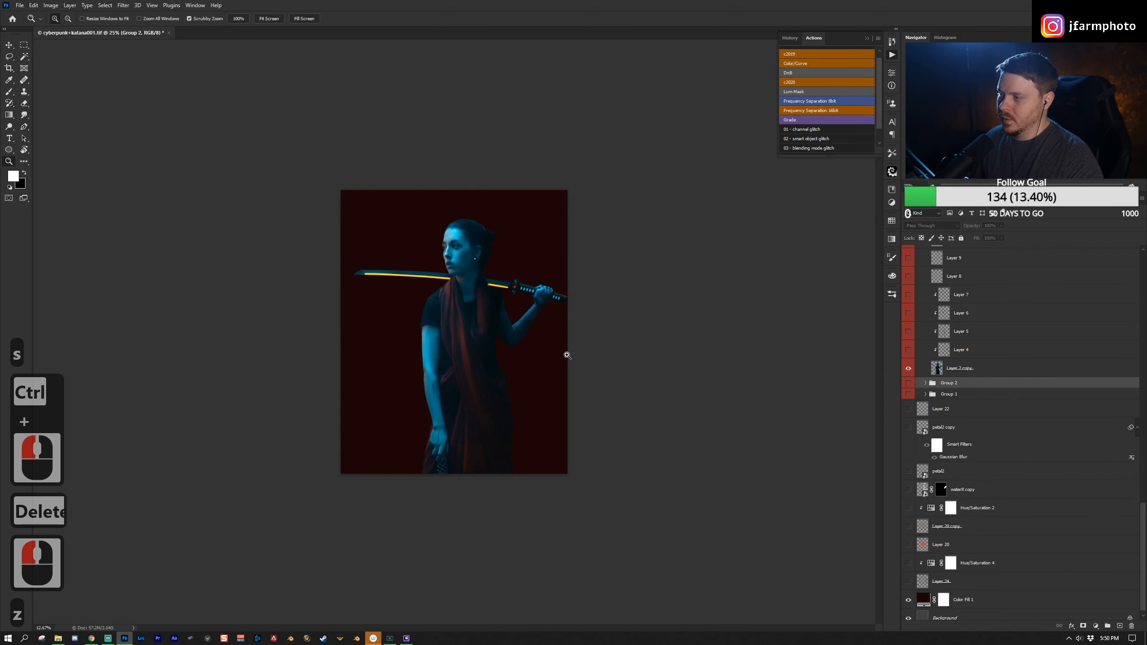
{"action": "left_click", "coordinate": [556, 350]}
{"action": "left_click", "coordinate": [557, 350]}
{"action": "left_click", "coordinate": [557, 350]}
{"action": "left_click", "coordinate": [557, 350]}
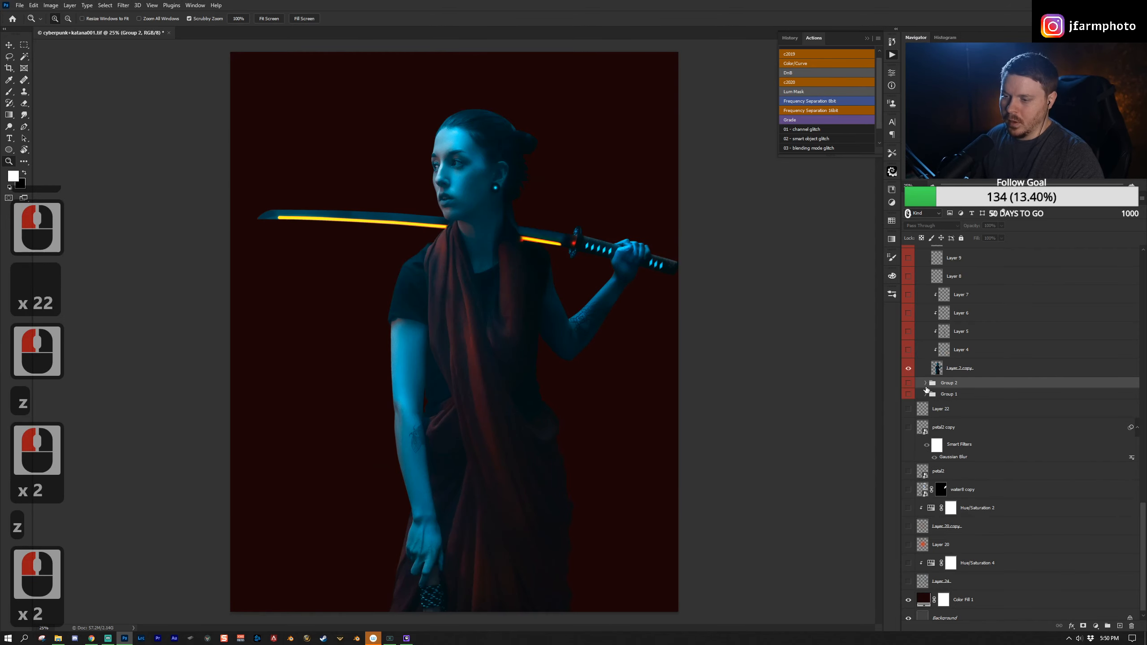
{"action": "left_click", "coordinate": [983, 370]}
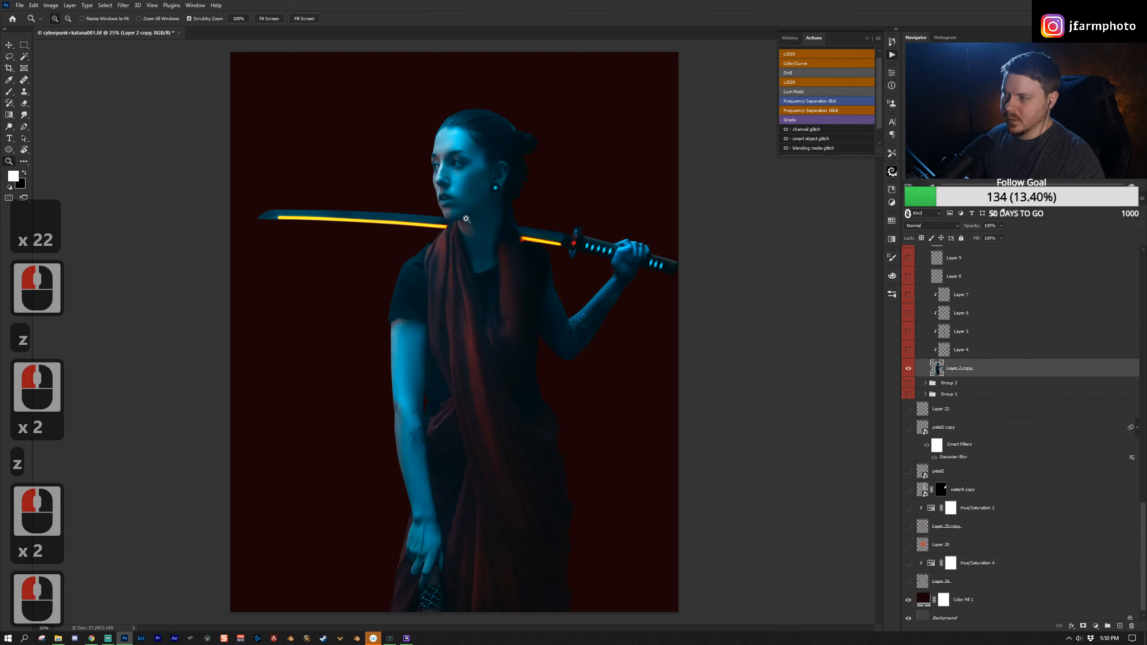
{"action": "key", "text": "z"}
{"action": "left_click_drag", "start_coordinate": [335, 243], "coordinate": [293, 246]}
{"action": "left_click", "coordinate": [506, 265]}
{"action": "left_click", "coordinate": [587, 316]}
{"action": "left_click", "coordinate": [650, 355]}
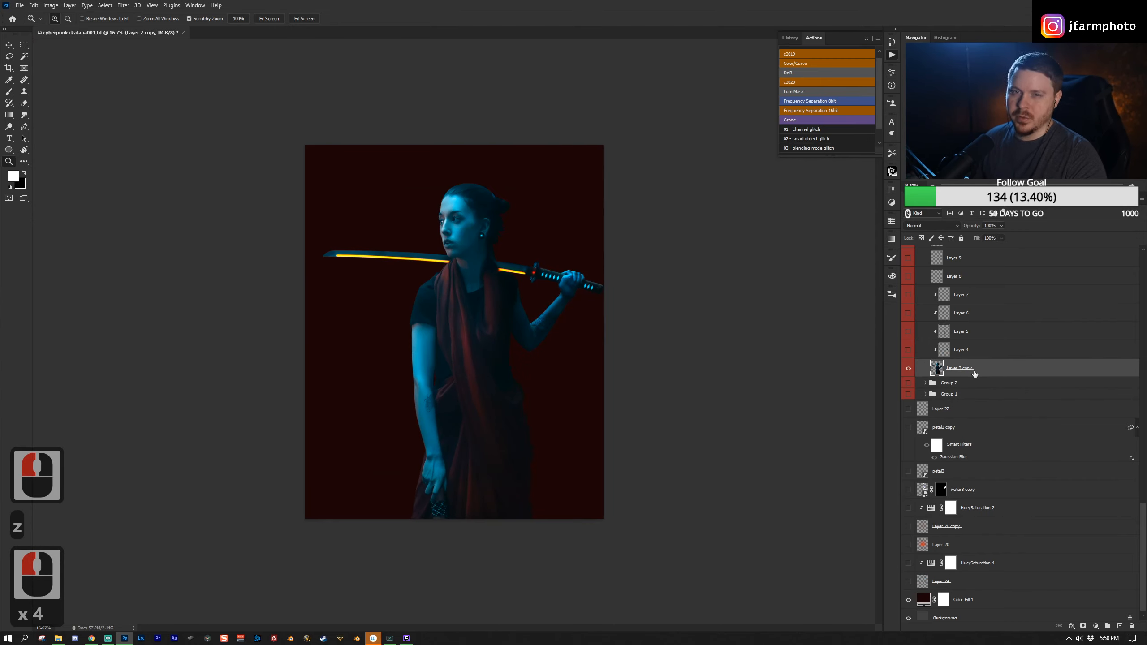
Step: Try adding a dark red Solid Color fill layer (R 27, G 6, B 6) above Color Fill 1
{"action": "scroll", "coordinate": [1027, 447], "scroll_direction": "down", "scroll_amount": 4}
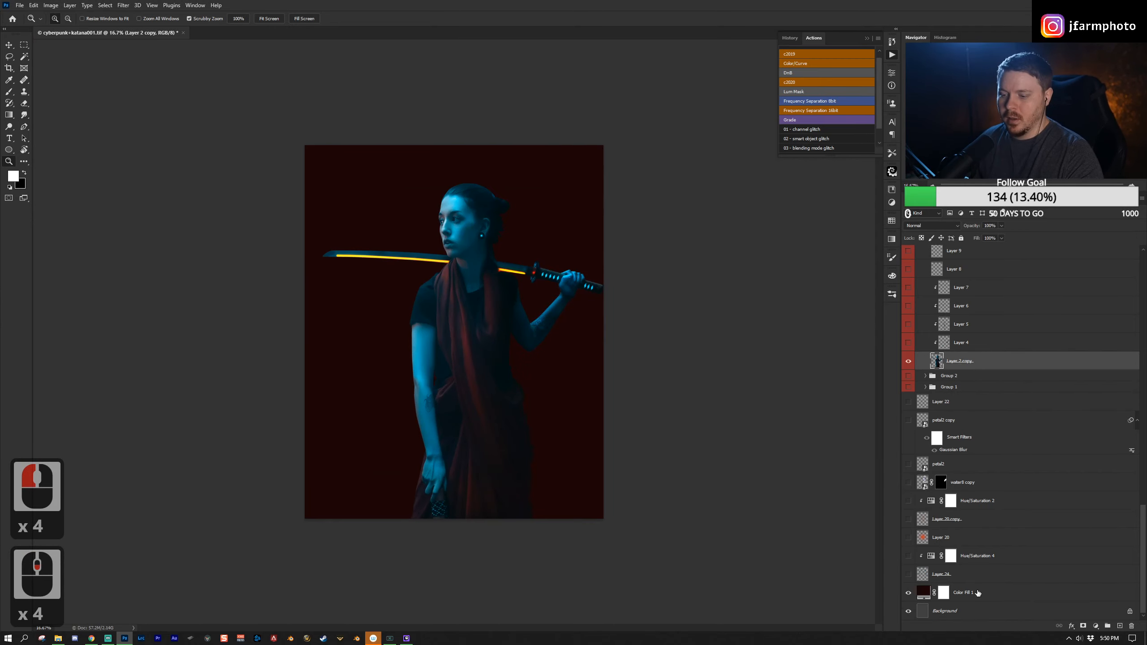
{"action": "left_click", "coordinate": [976, 591]}
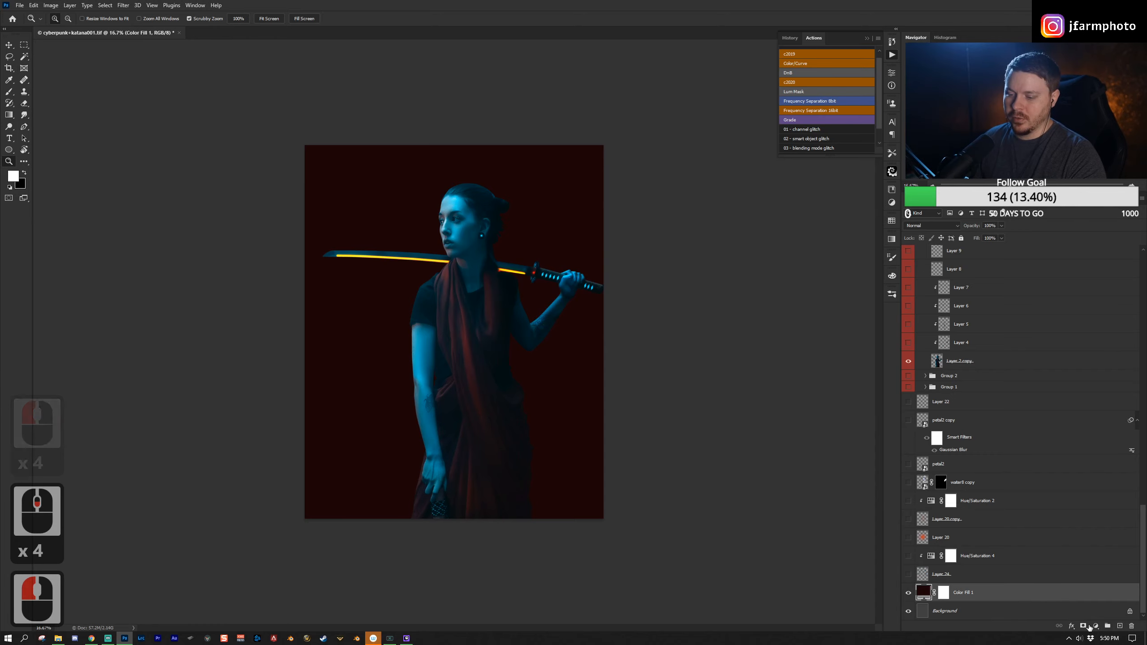
{"action": "left_click", "coordinate": [1096, 627]}
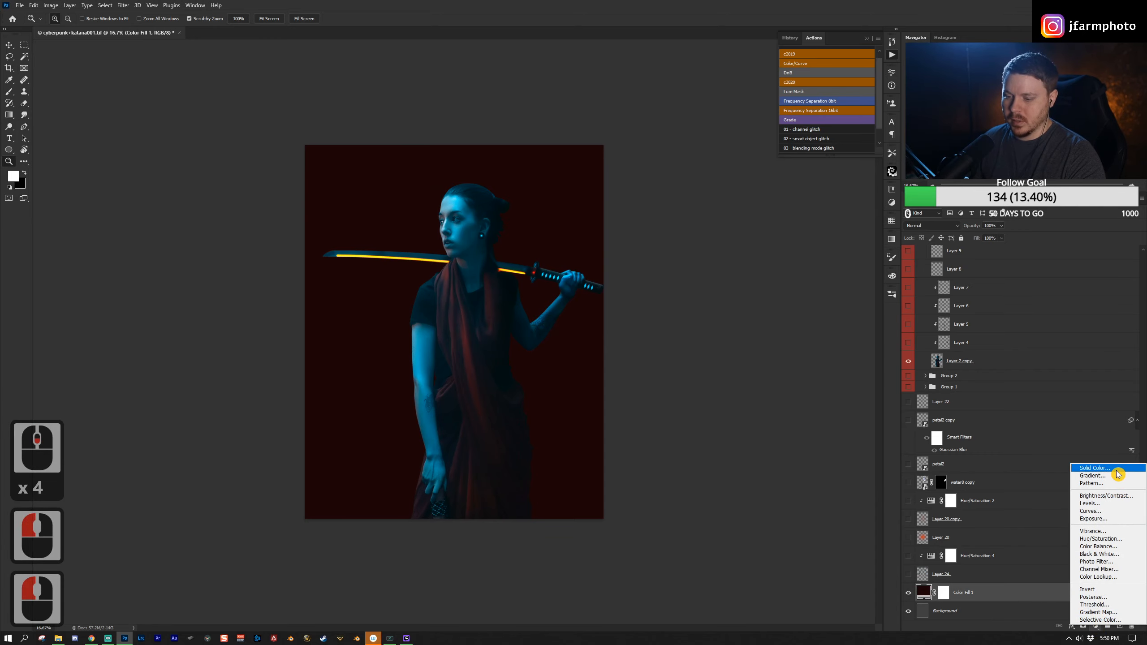
{"action": "left_click", "coordinate": [1094, 468]}
{"action": "left_click_drag", "start_coordinate": [761, 265], "coordinate": [778, 265]}
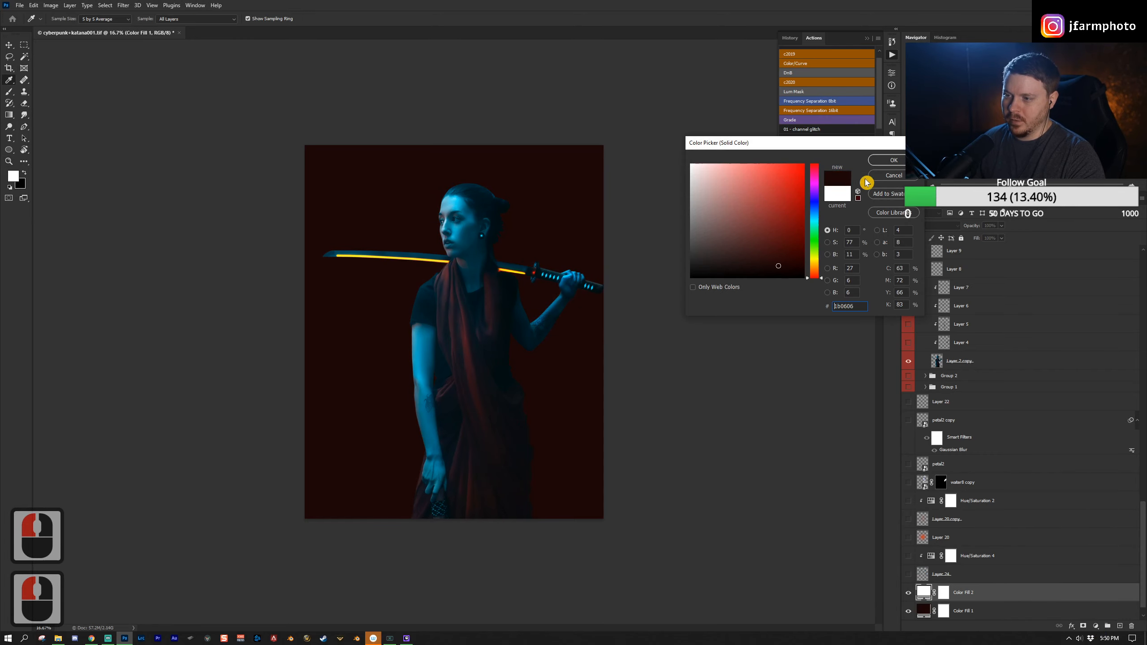
{"action": "left_click", "coordinate": [893, 174]}
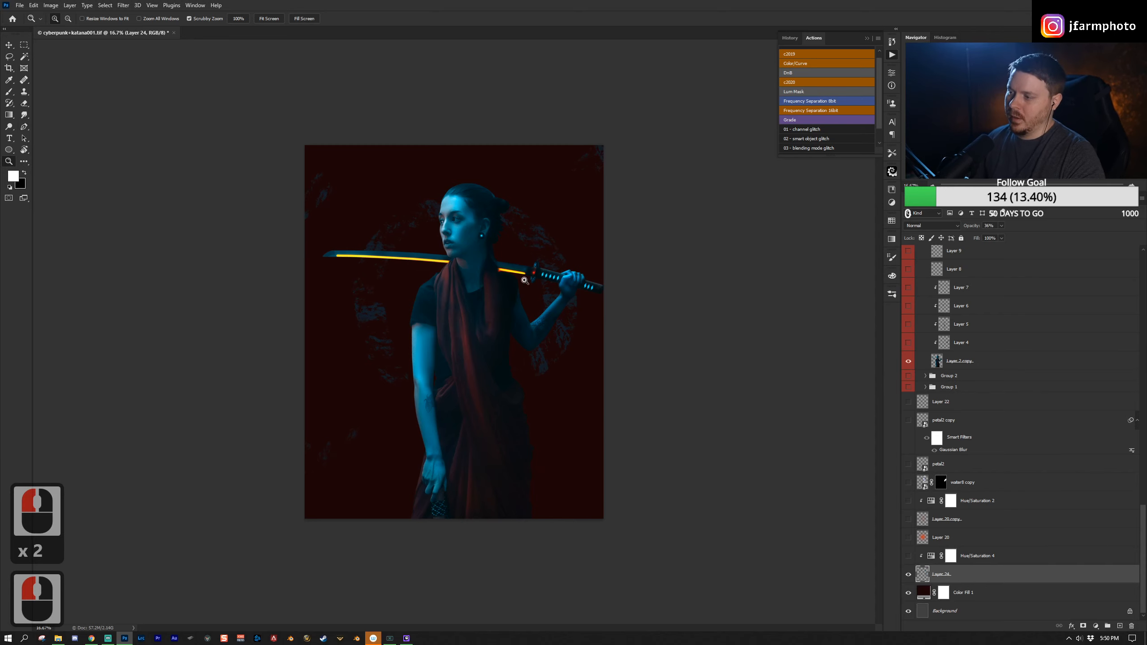
Step: Switch to the Brush tool and choose the Snow Texture brush from the Evenant Concept Art Brush Pack
{"action": "key", "text": "b"}
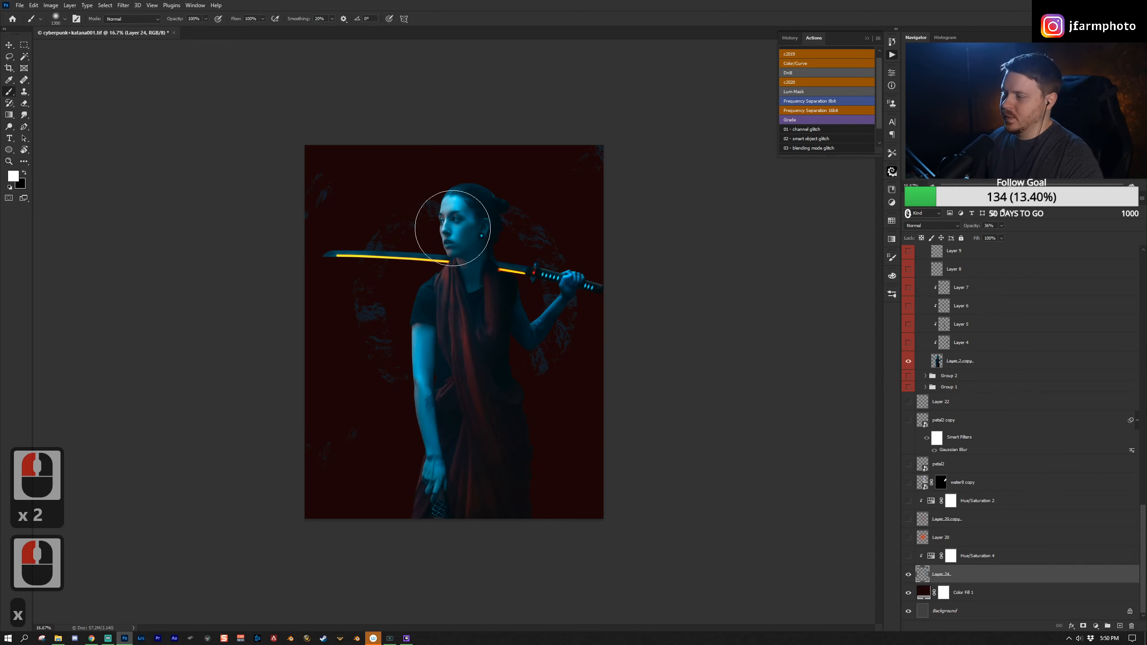
{"action": "left_click", "coordinate": [892, 294]}
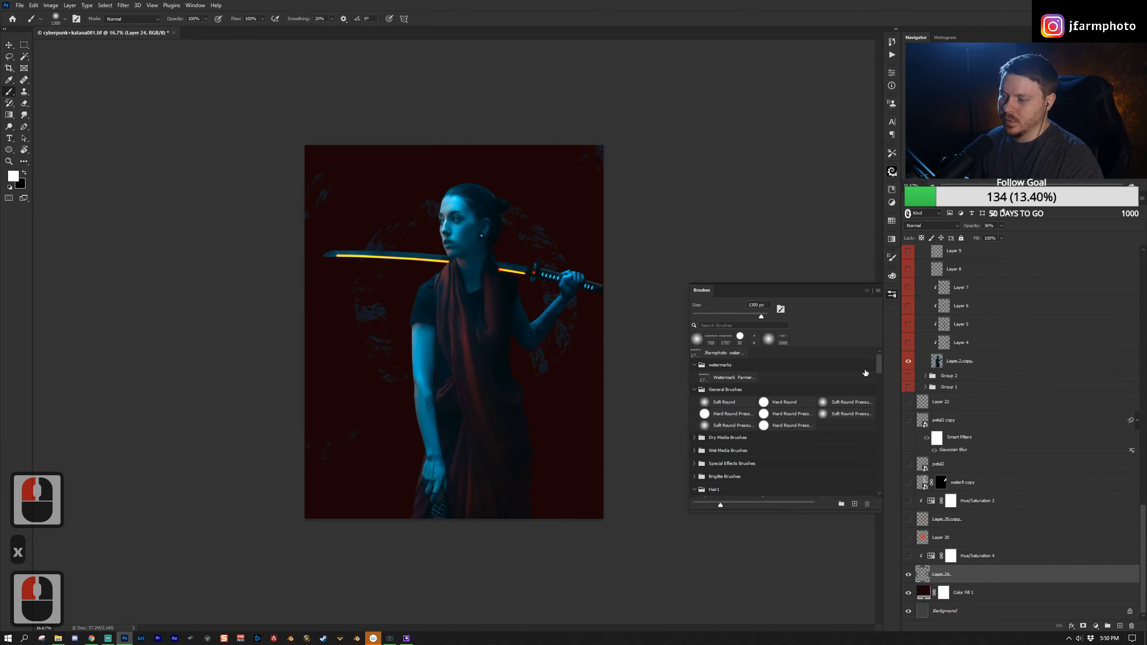
{"action": "left_click_drag", "start_coordinate": [880, 363], "coordinate": [892, 423]}
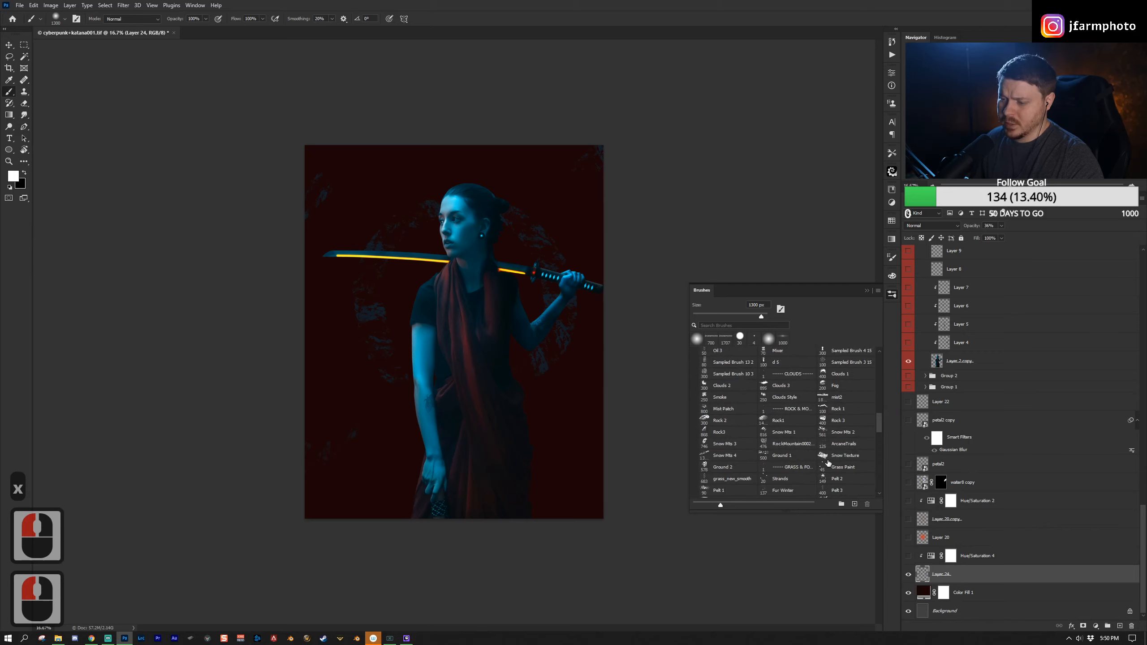
{"action": "scroll", "coordinate": [881, 420], "scroll_direction": "up", "scroll_amount": 4}
{"action": "mouse_move", "coordinate": [881, 421]}
{"action": "left_mouse_down"}
{"action": "mouse_move", "coordinate": [881, 391]}
{"action": "mouse_move", "coordinate": [882, 404]}
{"action": "left_mouse_up"}
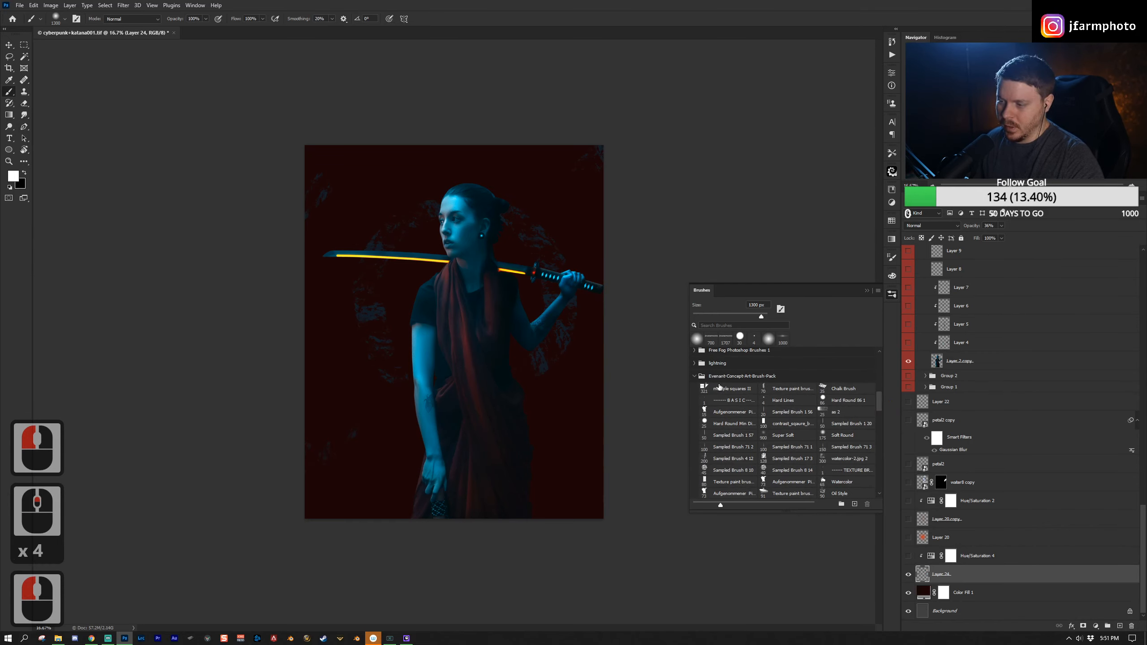
{"action": "left_click_drag", "start_coordinate": [880, 402], "coordinate": [881, 427]}
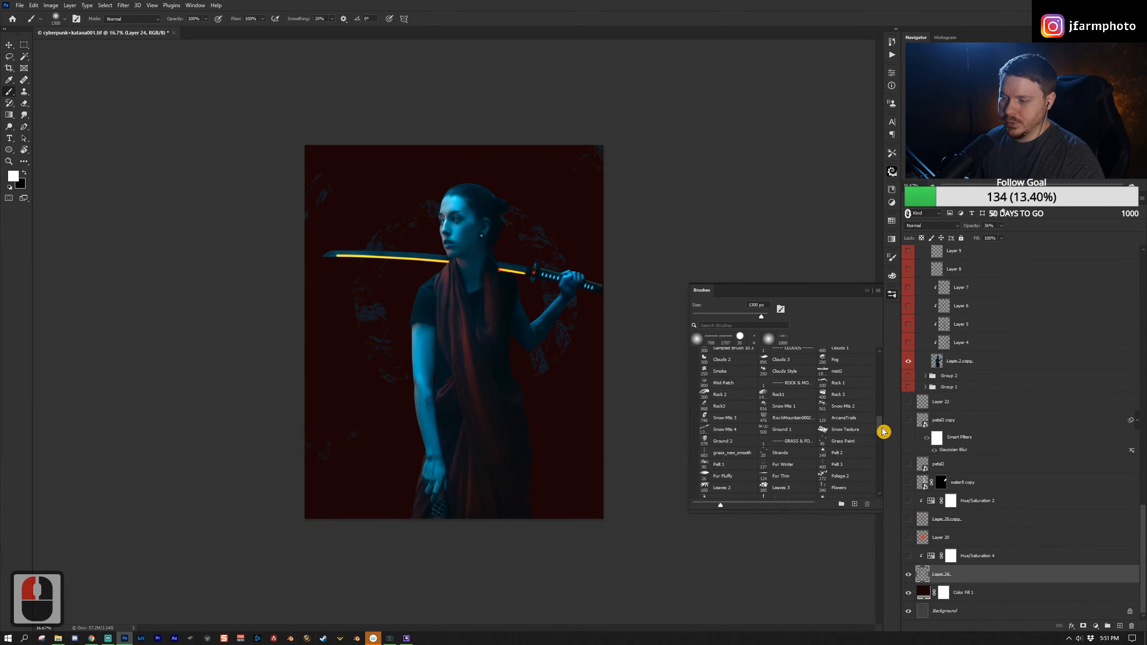
{"action": "left_click", "coordinate": [880, 428]}
{"action": "left_click", "coordinate": [845, 429]}
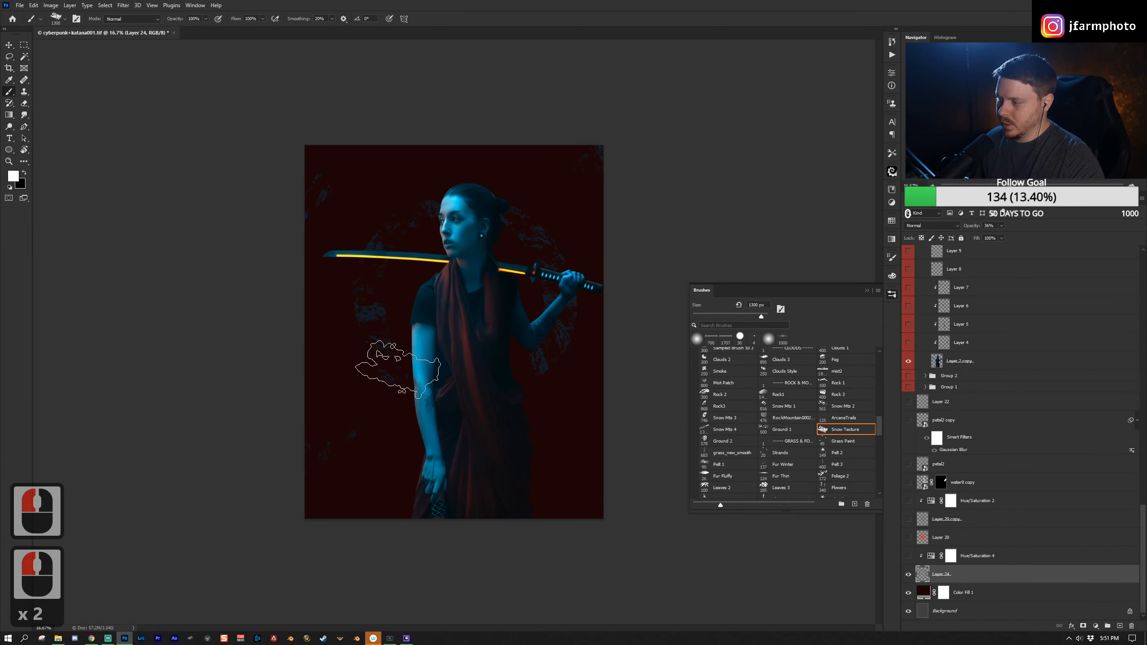
Step: Try a Snow Texture stroke on the background above the sword hilt, undo it, and reduce the brush size to 900 px
{"action": "left_click_drag", "start_coordinate": [544, 192], "coordinate": [569, 267]}
{"action": "key", "text": "ctrl+z"}
{"action": "key", "text": "bracketleft"}
{"action": "key", "text": "bracketleft"}
{"action": "key", "text": "bracketleft"}
{"action": "key", "text": "bracketleft"}
Step: Try adding another Hue/Saturation adjustment layer above Hue/Saturation 4, and delete it
{"action": "left_click", "coordinate": [997, 555]}
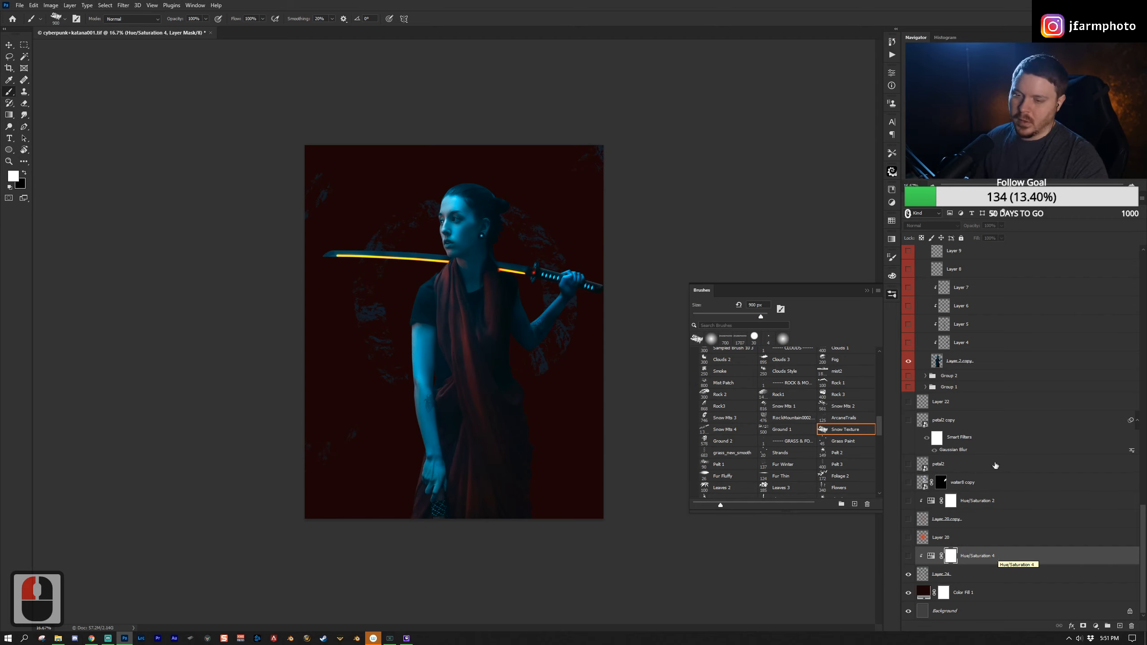
{"action": "left_click", "coordinate": [1101, 627]}
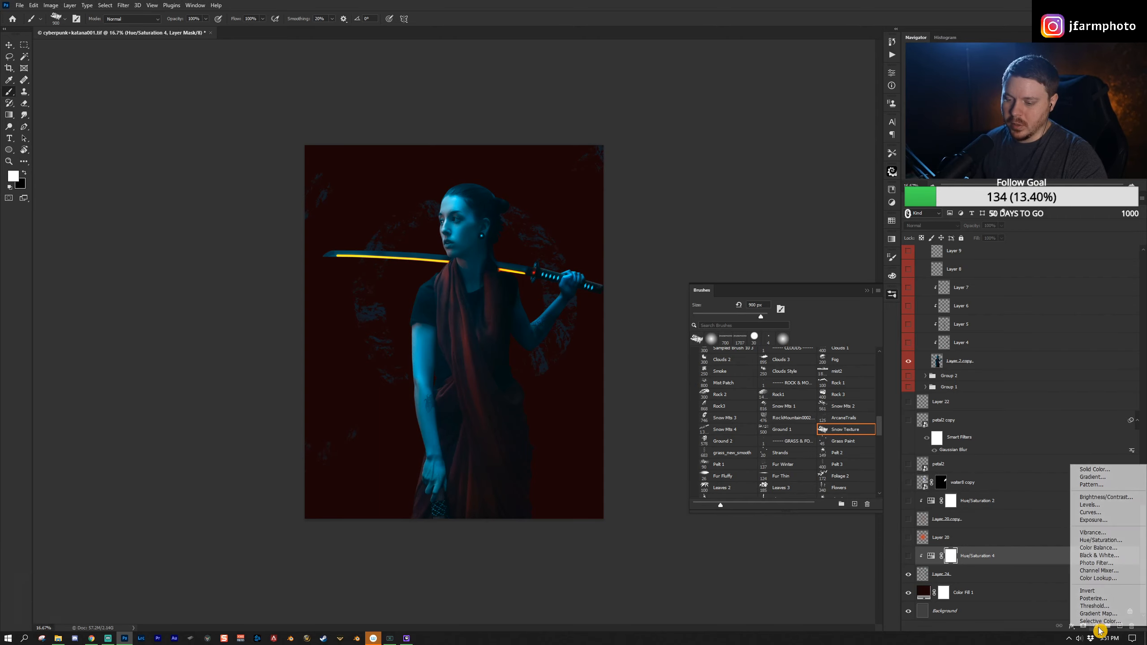
{"action": "left_click", "coordinate": [1123, 540]}
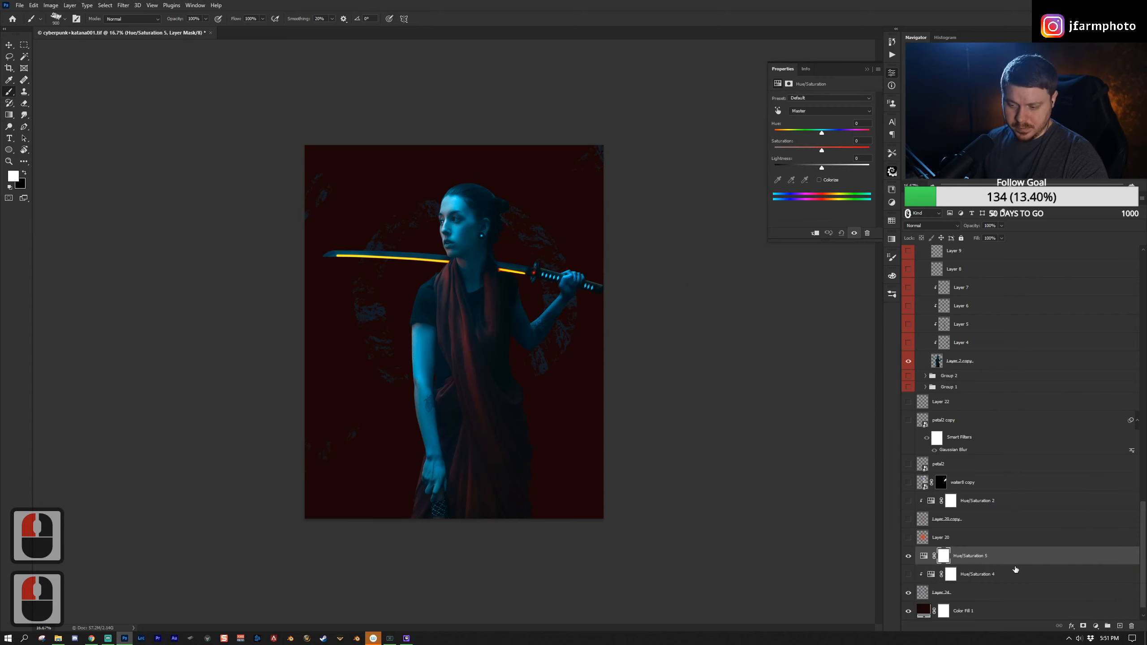
{"action": "left_click_drag", "start_coordinate": [1021, 557], "coordinate": [1131, 626]}
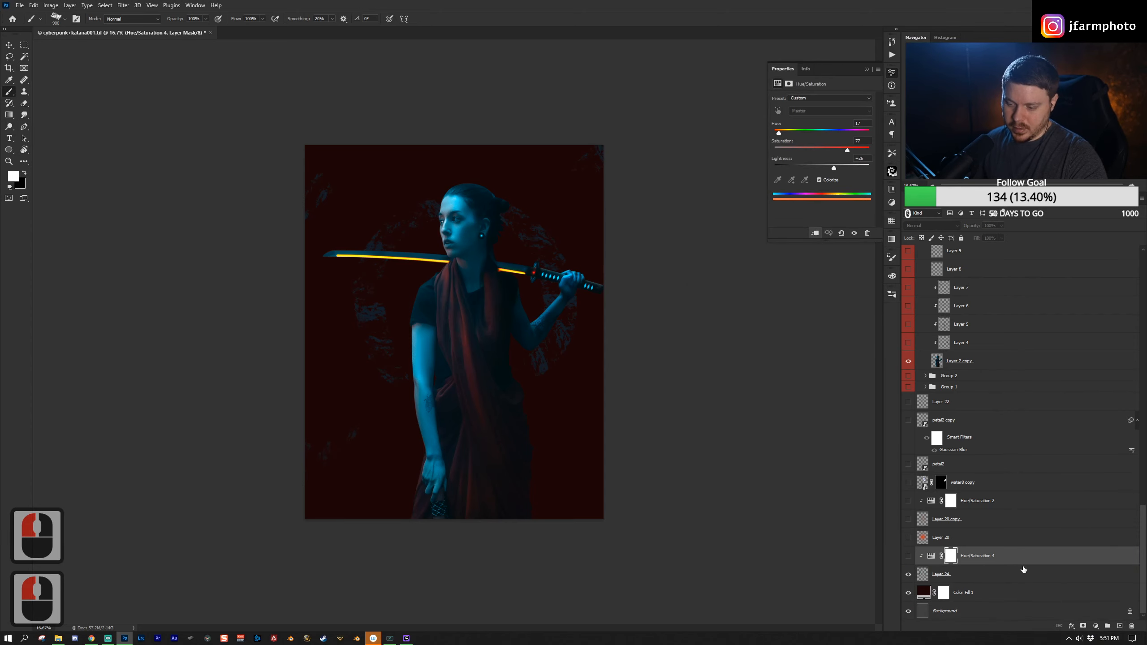
Step: Release and re-create the clipping of Hue/Saturation 4 to Layer 24, and show the adjustment so it colours the brush textures
{"action": "left_click", "coordinate": [1026, 561], "text": "alt"}
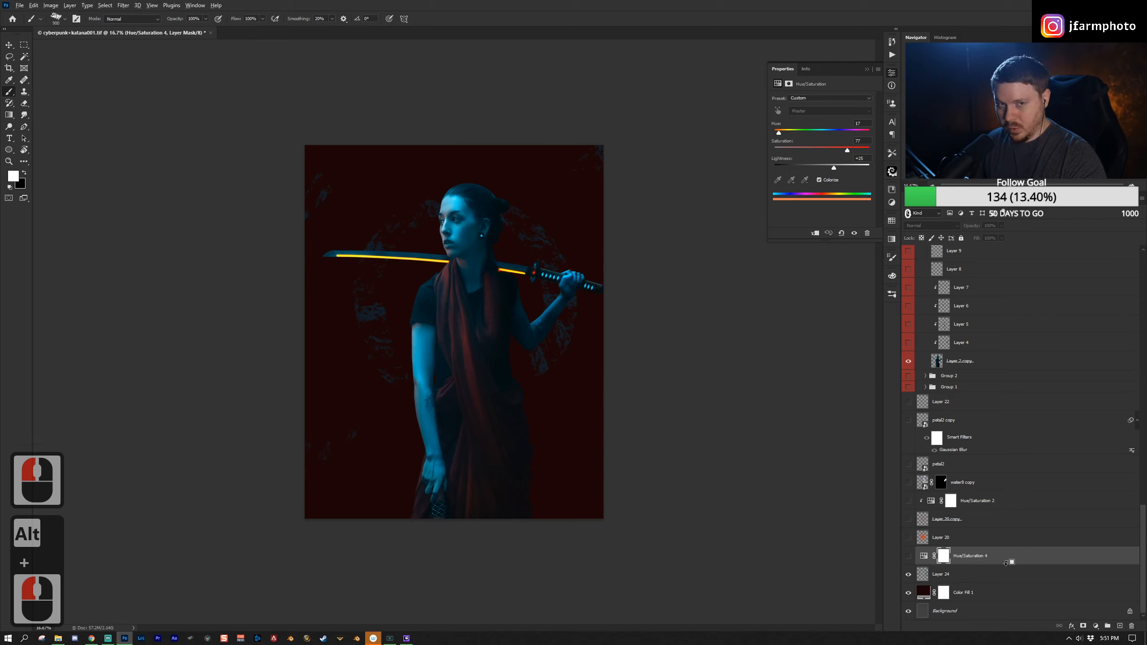
{"action": "left_click", "coordinate": [1007, 562], "text": "alt"}
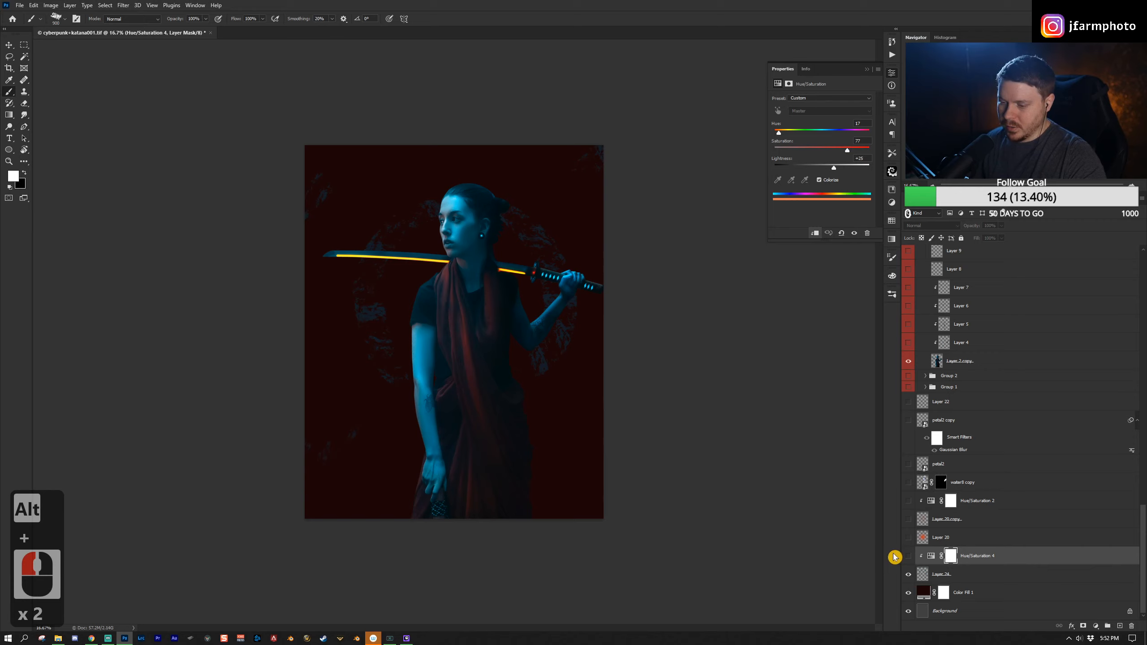
{"action": "left_click", "coordinate": [908, 556]}
{"action": "left_click", "coordinate": [930, 556]}
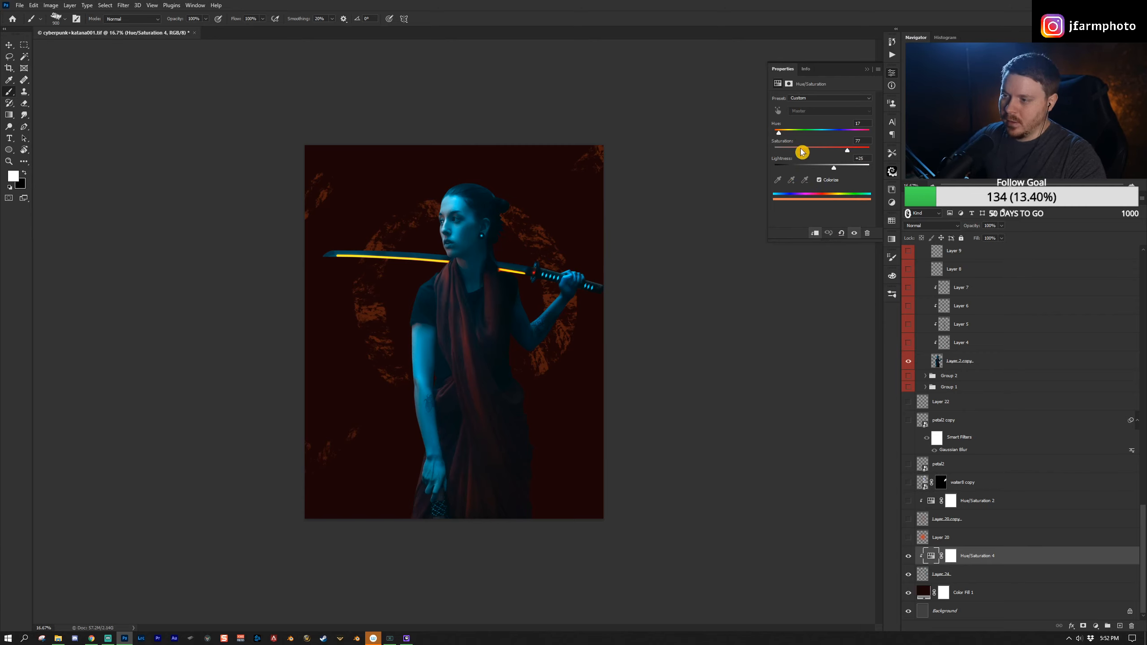
Step: Try a purple hue of about 250 and a different lightness on Hue/Saturation 4, and undo both changes
{"action": "mouse_move", "coordinate": [782, 138]}
{"action": "left_mouse_down"}
{"action": "mouse_move", "coordinate": [843, 149]}
{"action": "mouse_move", "coordinate": [780, 159]}
{"action": "left_mouse_up"}
{"action": "key", "text": "ctrl+z"}
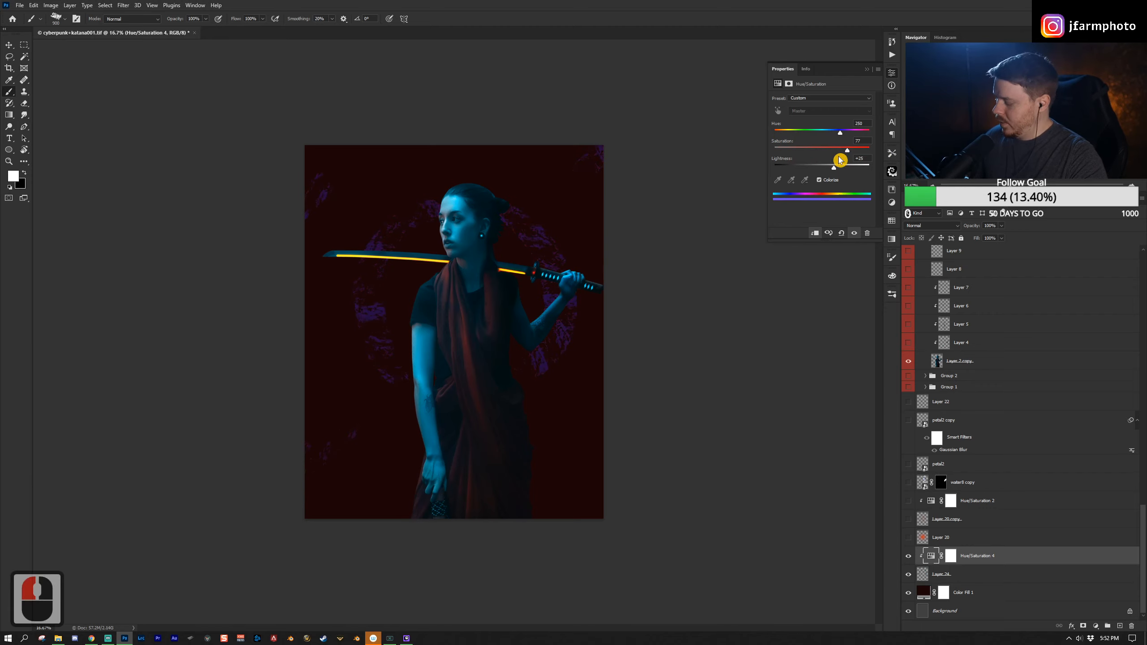
{"action": "left_click", "coordinate": [856, 182]}
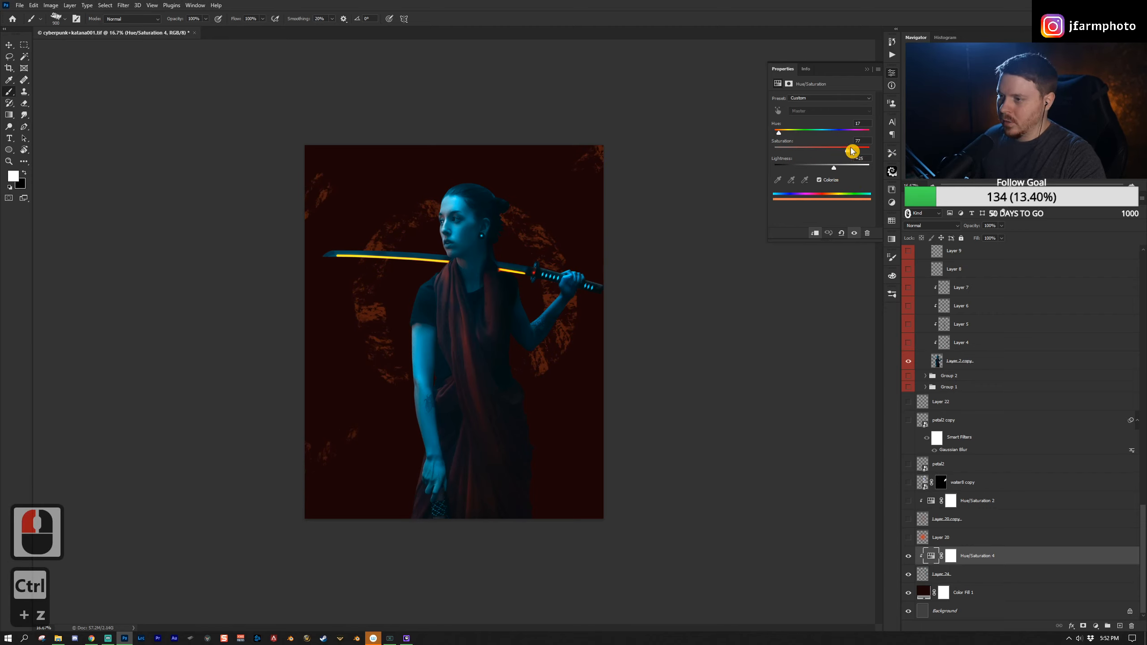
{"action": "mouse_move", "coordinate": [834, 167]}
{"action": "left_mouse_down"}
{"action": "mouse_move", "coordinate": [801, 177]}
{"action": "mouse_move", "coordinate": [860, 182]}
{"action": "mouse_move", "coordinate": [828, 187]}
{"action": "left_mouse_up"}
{"action": "key", "text": "ctrl+z"}
Step: Pick a soft round brush, show the orange glow on Layer 20, and set that layer's blend mode to Linear Dodge (Add)
{"action": "left_click", "coordinate": [948, 538]}
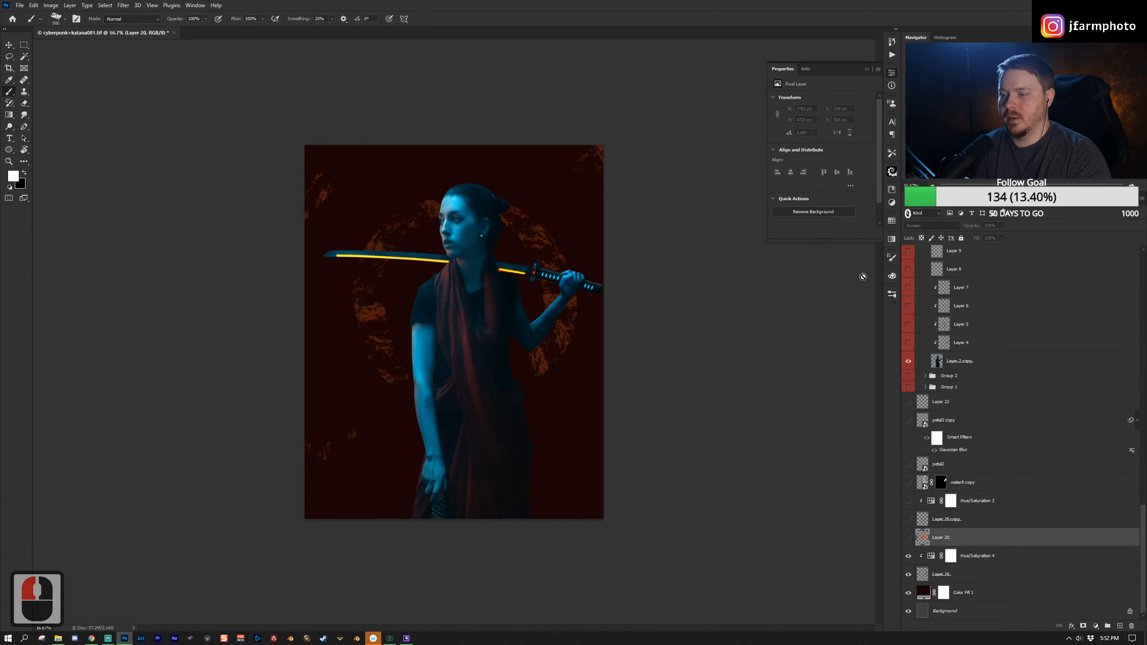
{"action": "left_click", "coordinate": [893, 295]}
{"action": "left_click", "coordinate": [718, 340]}
{"action": "left_click", "coordinate": [937, 539]}
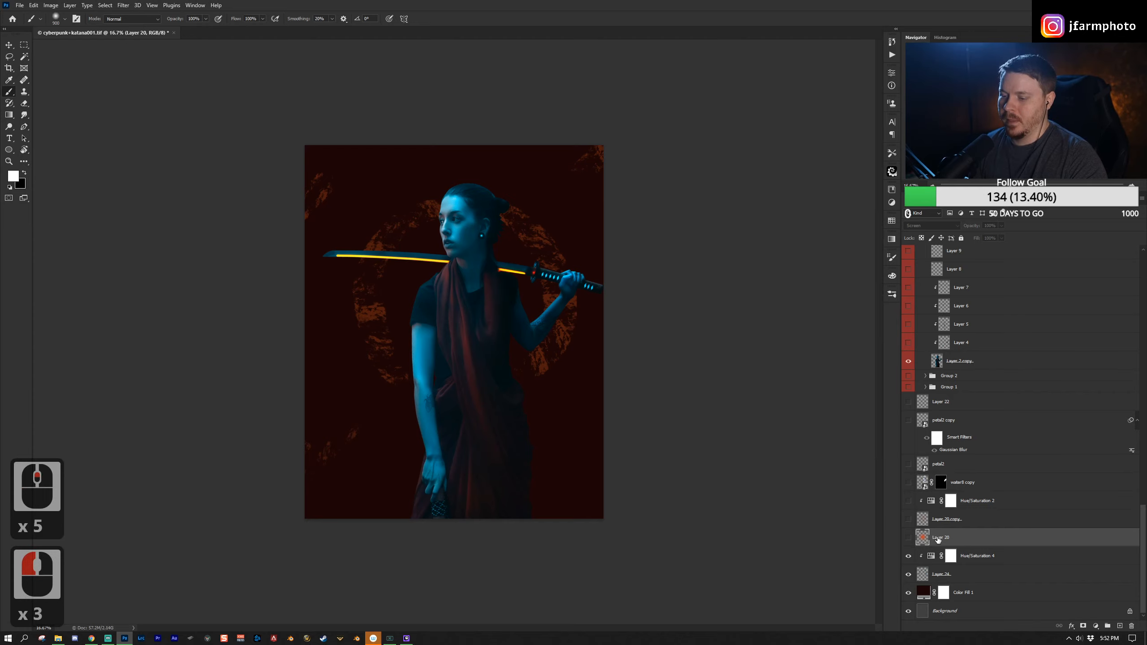
{"action": "left_click", "coordinate": [909, 536]}
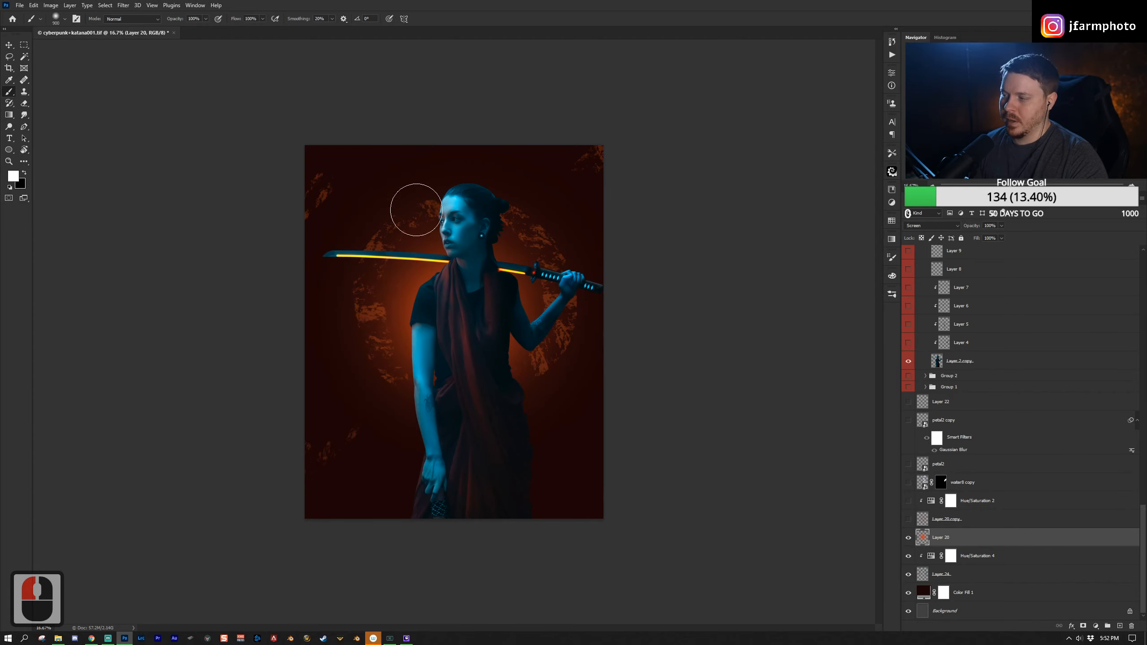
{"action": "left_click", "coordinate": [930, 226]}
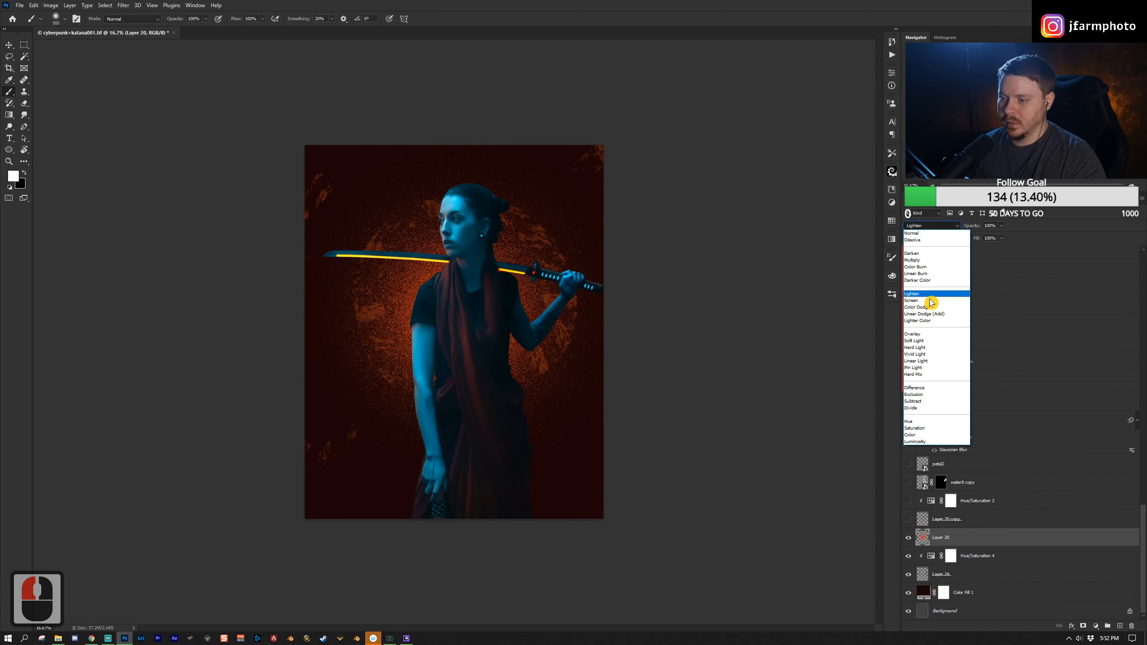
{"action": "left_click", "coordinate": [924, 313]}
Step: Show and select Layer 20 copy, and set the brush flow to 27%
{"action": "left_click", "coordinate": [931, 523]}
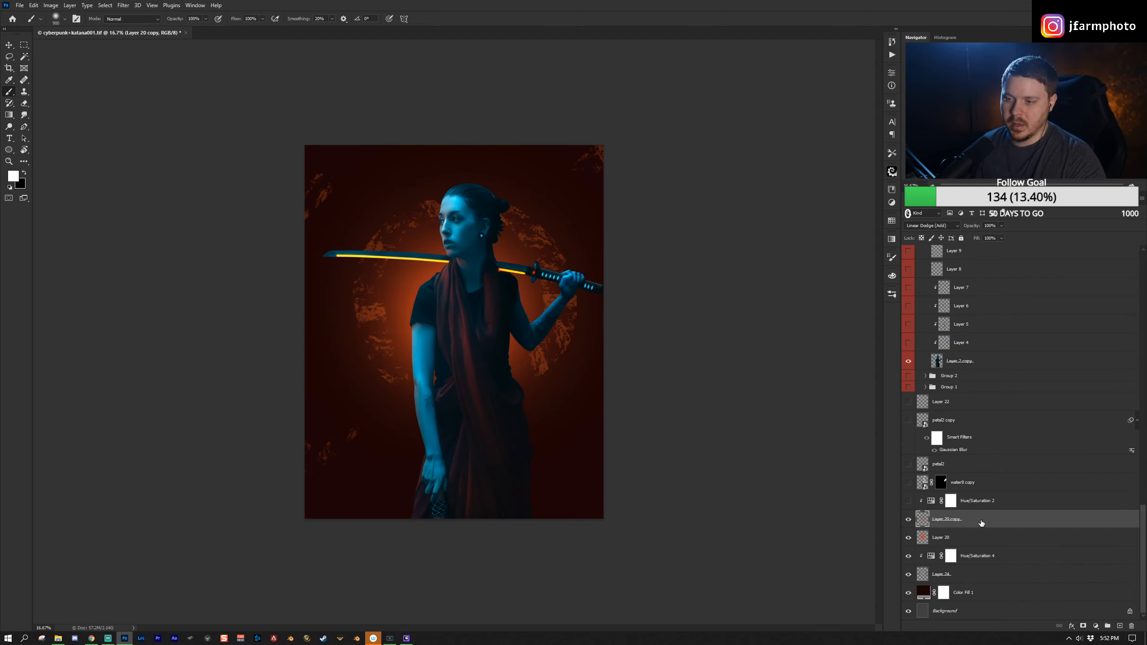
{"action": "key", "text": "shift+2"}
{"action": "key", "text": "shift+7"}
{"action": "left_click", "coordinate": [933, 516]}
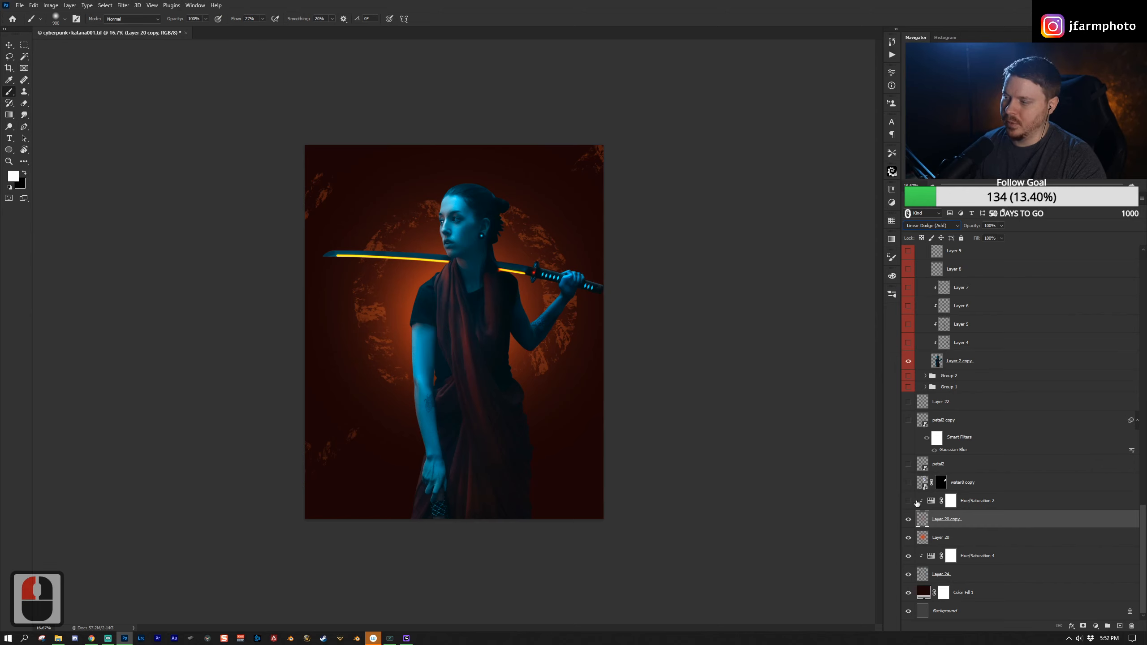
Step: Show the Hue/Saturation 2 adjustment and compare the glow with Layer 20 copy hidden and shown
{"action": "left_click", "coordinate": [917, 501]}
{"action": "left_click", "coordinate": [909, 501]}
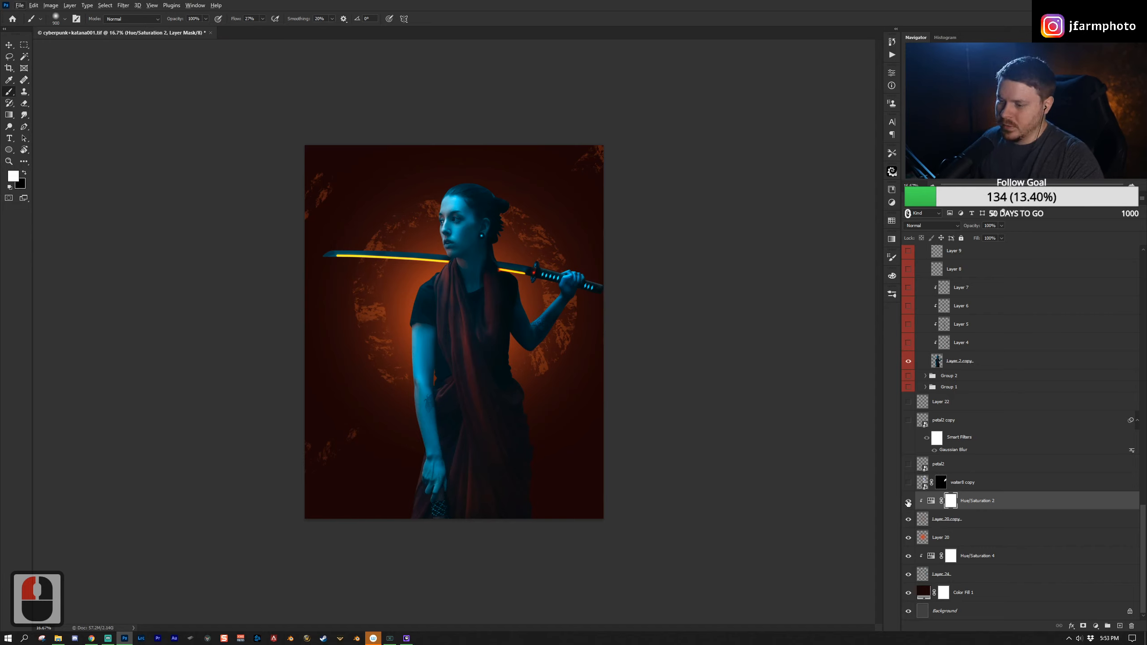
{"action": "left_click", "coordinate": [909, 520]}
{"action": "left_click", "coordinate": [909, 520]}
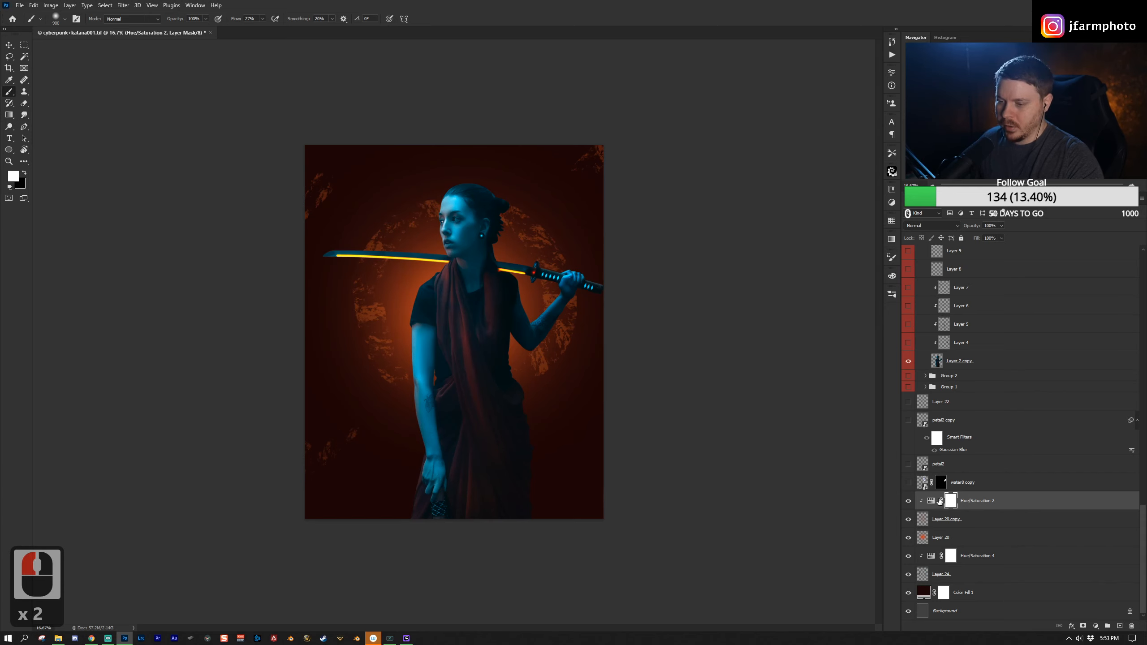
Step: Show the water splash layer, inspect it alone with its mask disabled, and restore the mask and the other layers
{"action": "left_click", "coordinate": [922, 482]}
{"action": "left_click", "coordinate": [908, 482]}
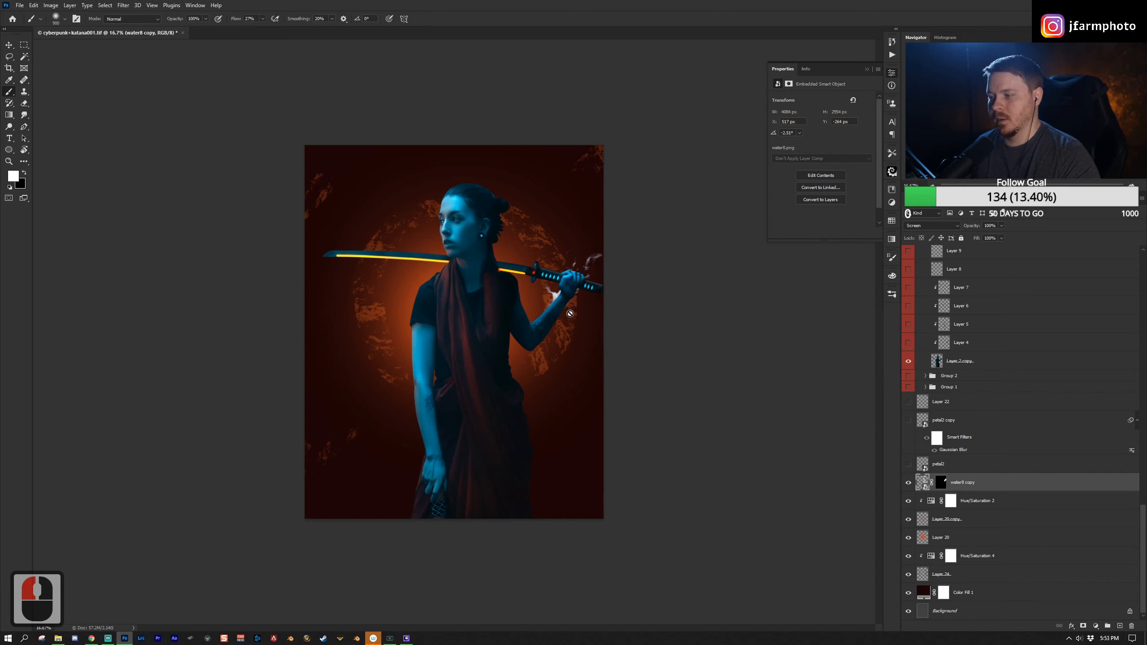
{"action": "left_click", "coordinate": [907, 482], "text": "alt"}
{"action": "left_click", "coordinate": [941, 482], "text": "shift"}
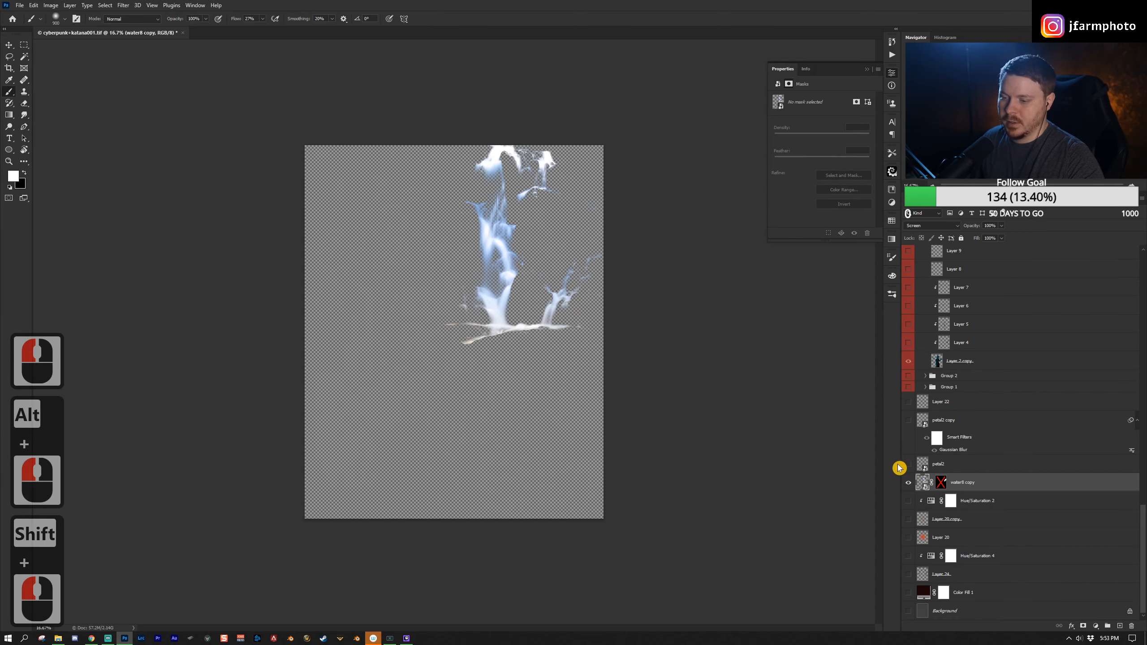
{"action": "left_click", "coordinate": [908, 482], "text": "alt"}
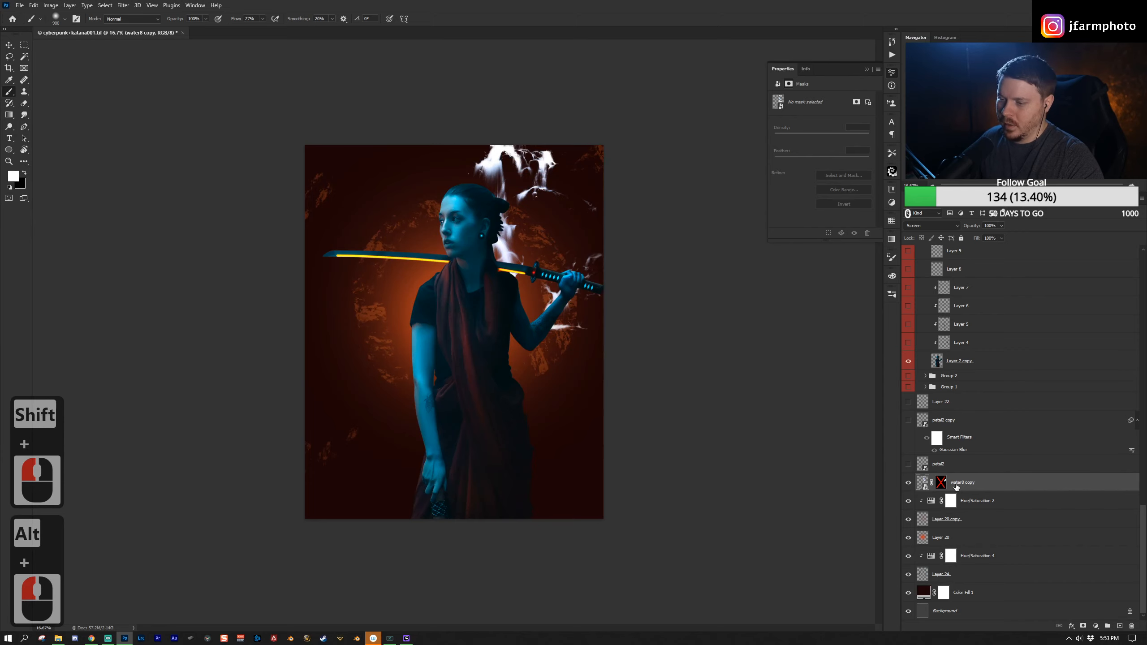
{"action": "left_click", "coordinate": [941, 482], "text": "shift"}
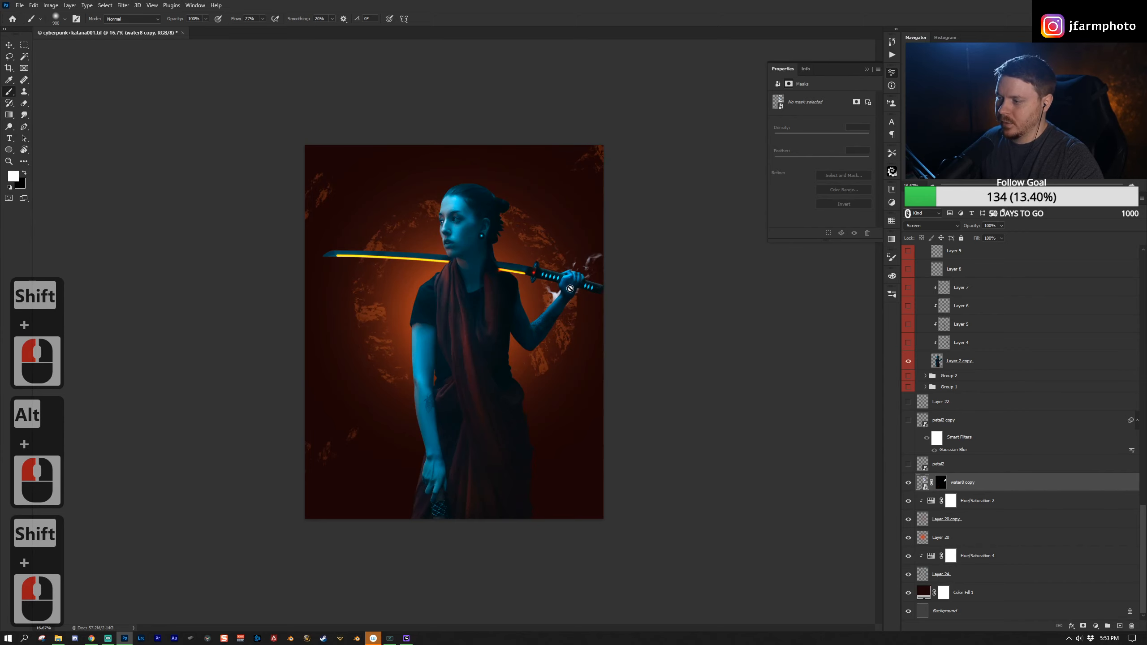
{"action": "left_click", "coordinate": [940, 485]}
{"action": "left_click", "coordinate": [923, 482]}
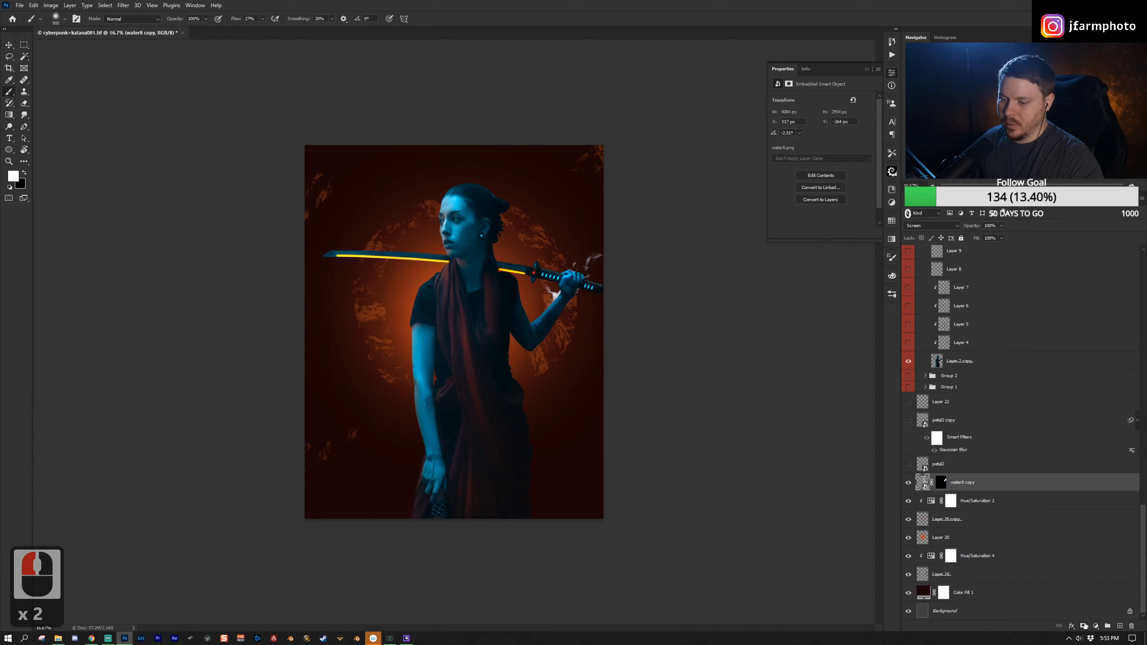
{"action": "left_click", "coordinate": [941, 483]}
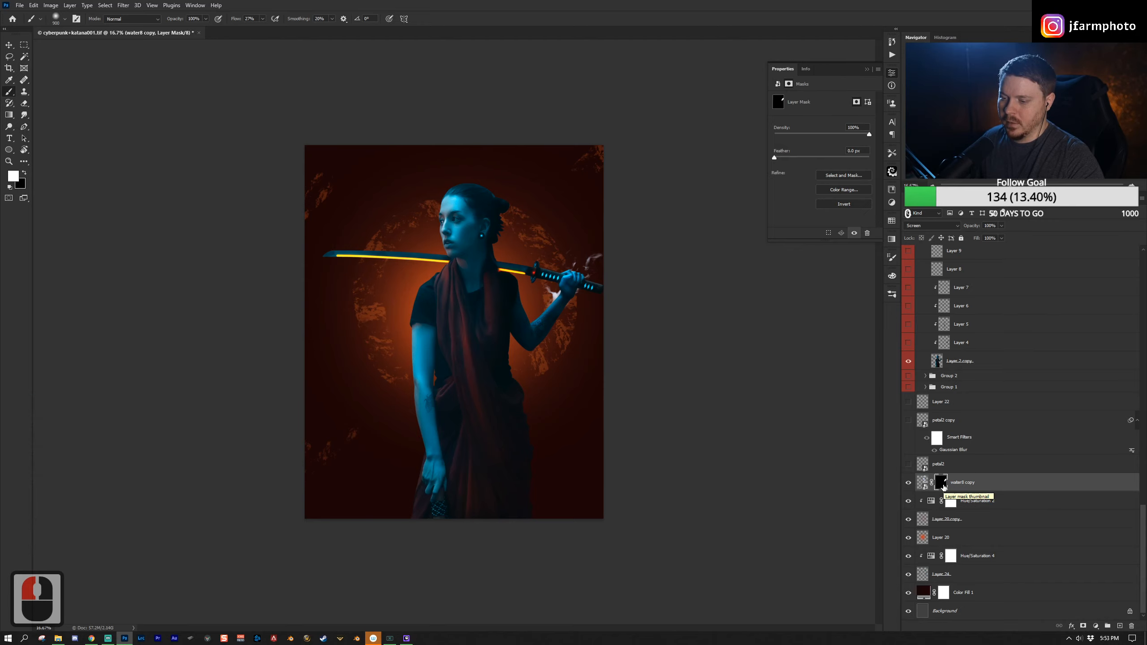
Step: Show and select the petal2 layer, keeping it as a smart object
{"action": "left_click", "coordinate": [908, 464]}
{"action": "left_click", "coordinate": [938, 464]}
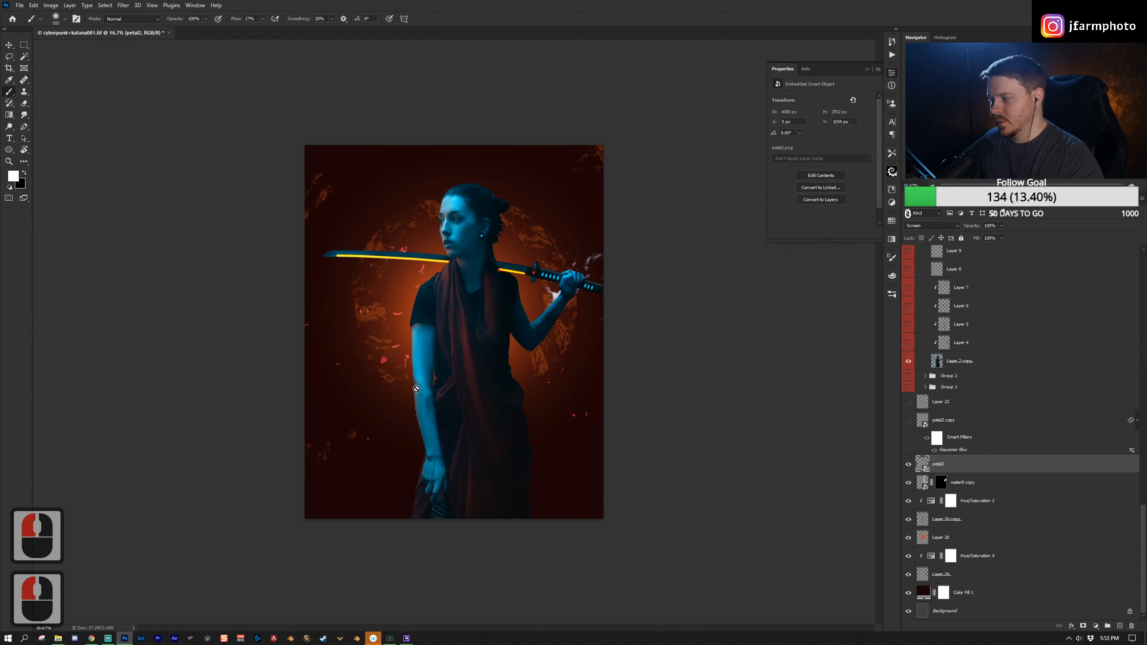
{"action": "left_click", "coordinate": [398, 369]}
{"action": "left_click", "coordinate": [1000, 467]}
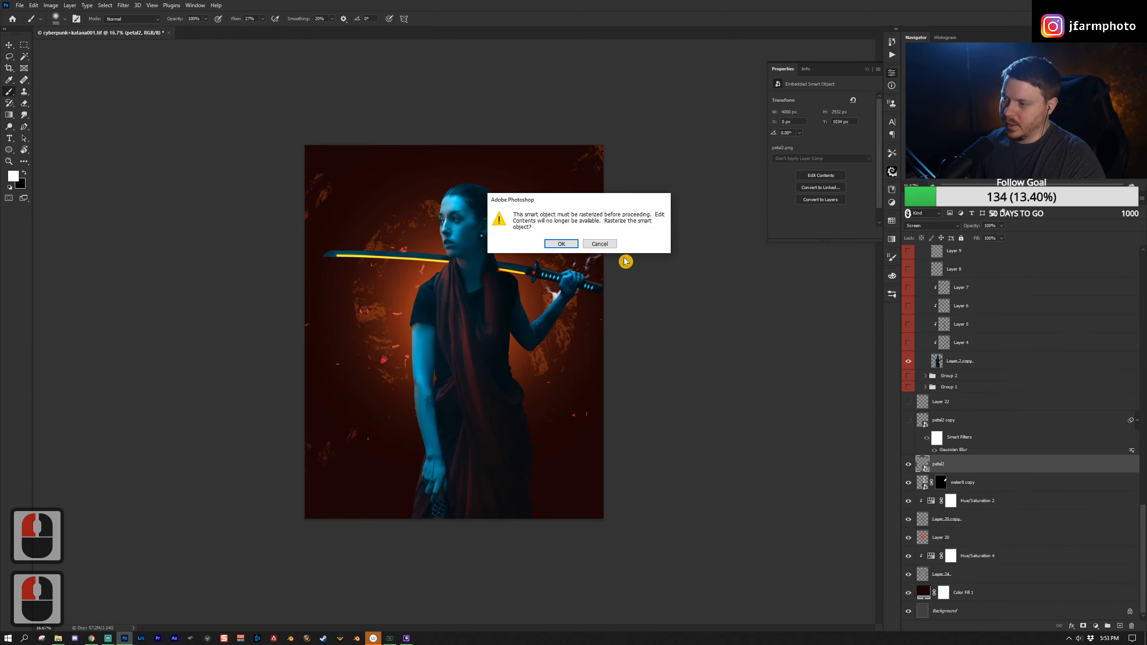
{"action": "left_click", "coordinate": [599, 244]}
Step: Examine the scattered petals of the petal2 layer up close around the woman and the sword
{"action": "left_click", "coordinate": [908, 464], "text": "alt"}
{"action": "key", "text": "z"}
{"action": "left_click", "coordinate": [332, 320]}
{"action": "left_click", "coordinate": [332, 320]}
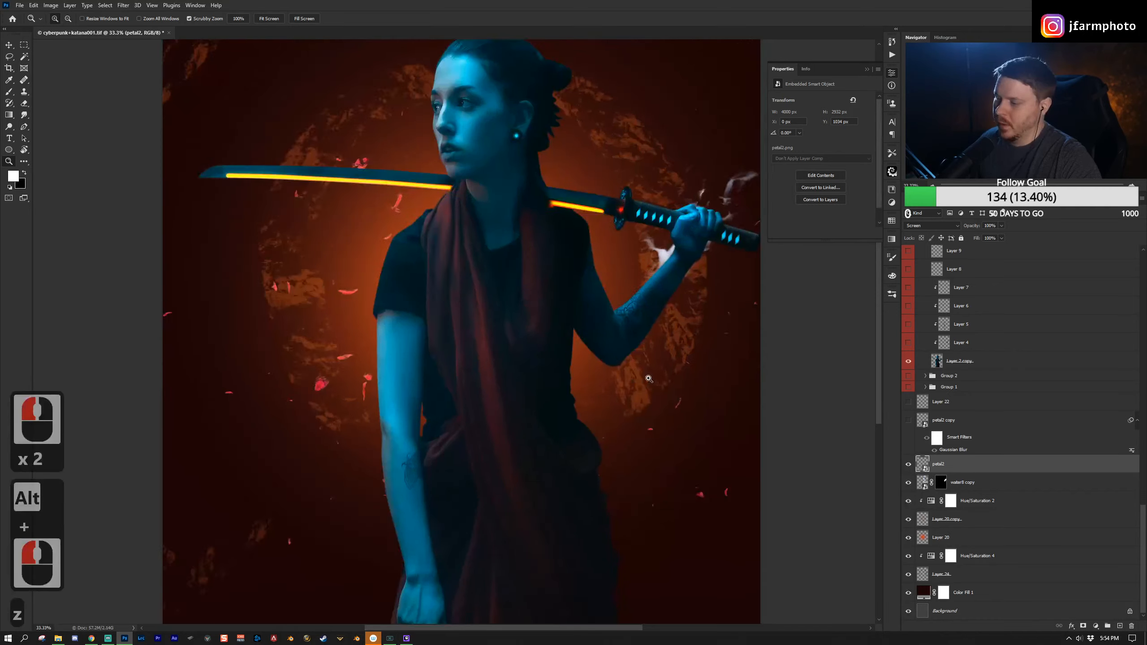
{"action": "key", "text": "z"}
{"action": "left_click_drag", "start_coordinate": [719, 382], "coordinate": [604, 412]}
{"action": "left_click", "coordinate": [529, 431]}
{"action": "left_click", "coordinate": [527, 432]}
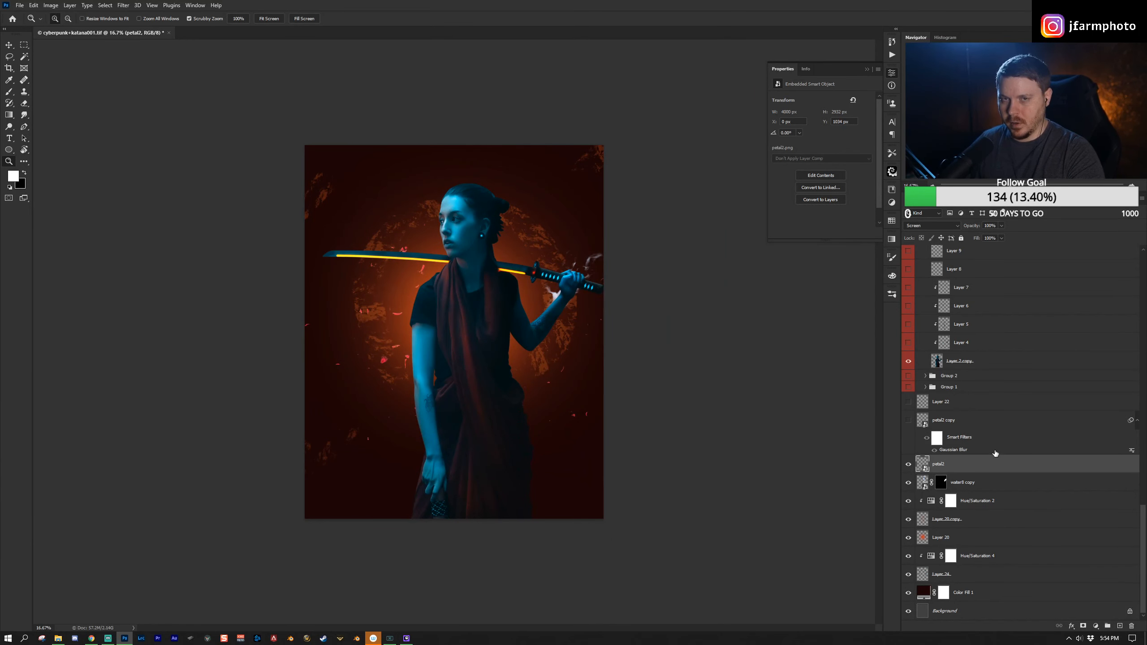
Step: Try duplicating the petal2 layer, and delete the duplicate
{"action": "key", "text": "ctrl+j"}
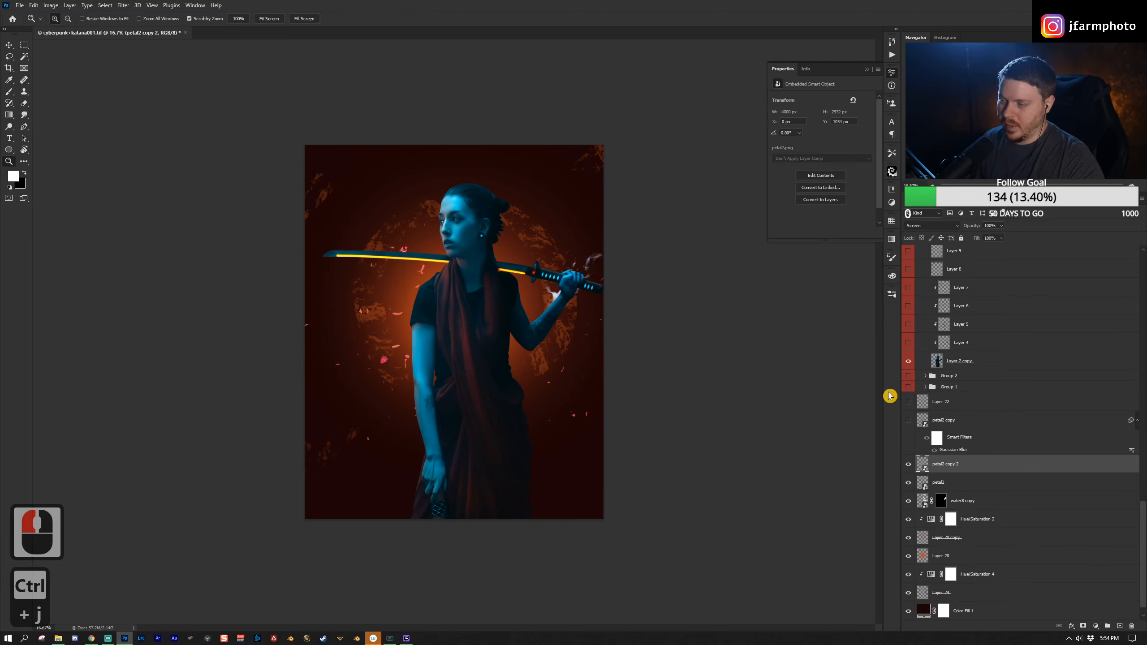
{"action": "left_click_drag", "start_coordinate": [1035, 464], "coordinate": [1131, 626]}
Step: Select and show the petal2 copy layer, and check its blend mode and Gaussian Blur radius without changing them
{"action": "left_click", "coordinate": [924, 424]}
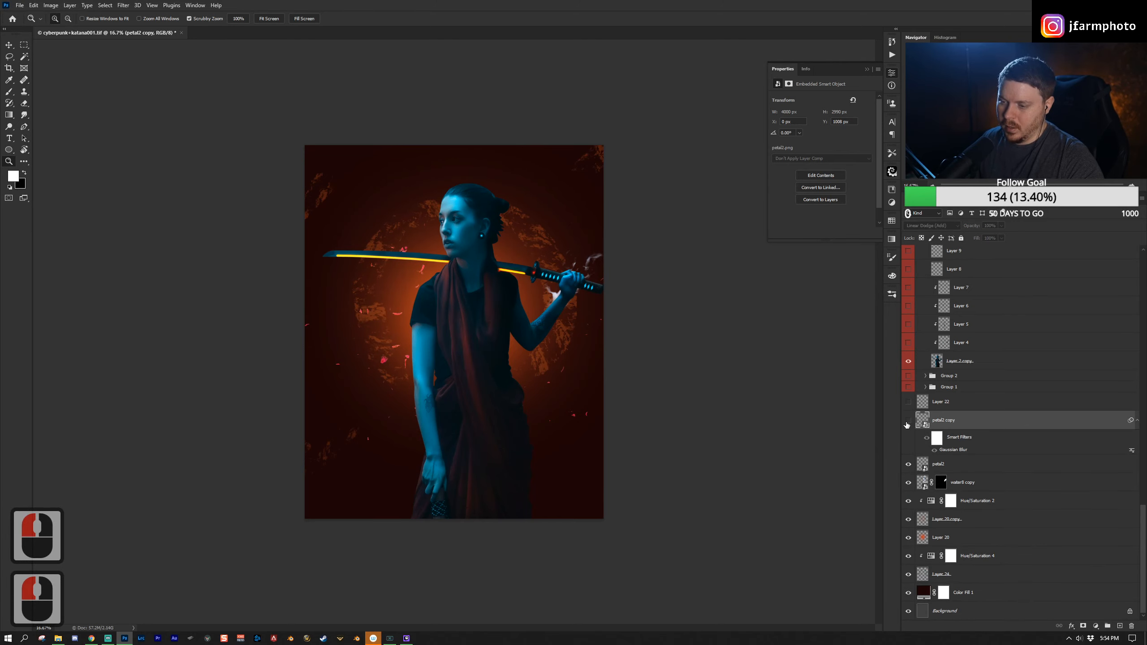
{"action": "left_click", "coordinate": [907, 423]}
{"action": "left_click", "coordinate": [932, 225]}
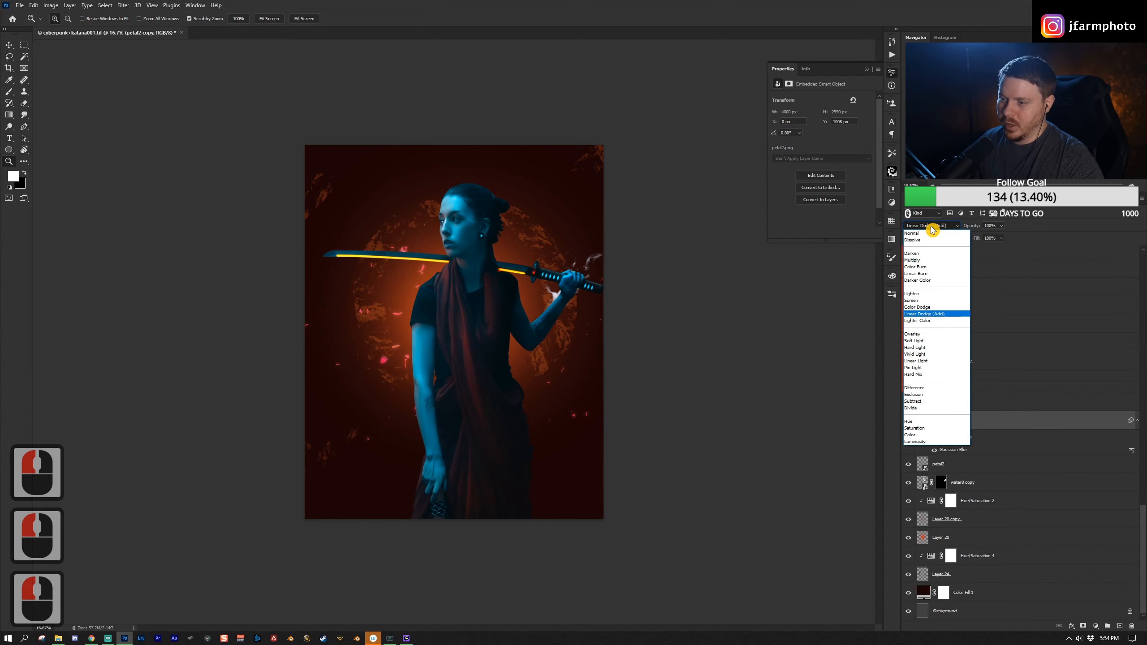
{"action": "key", "text": "Return"}
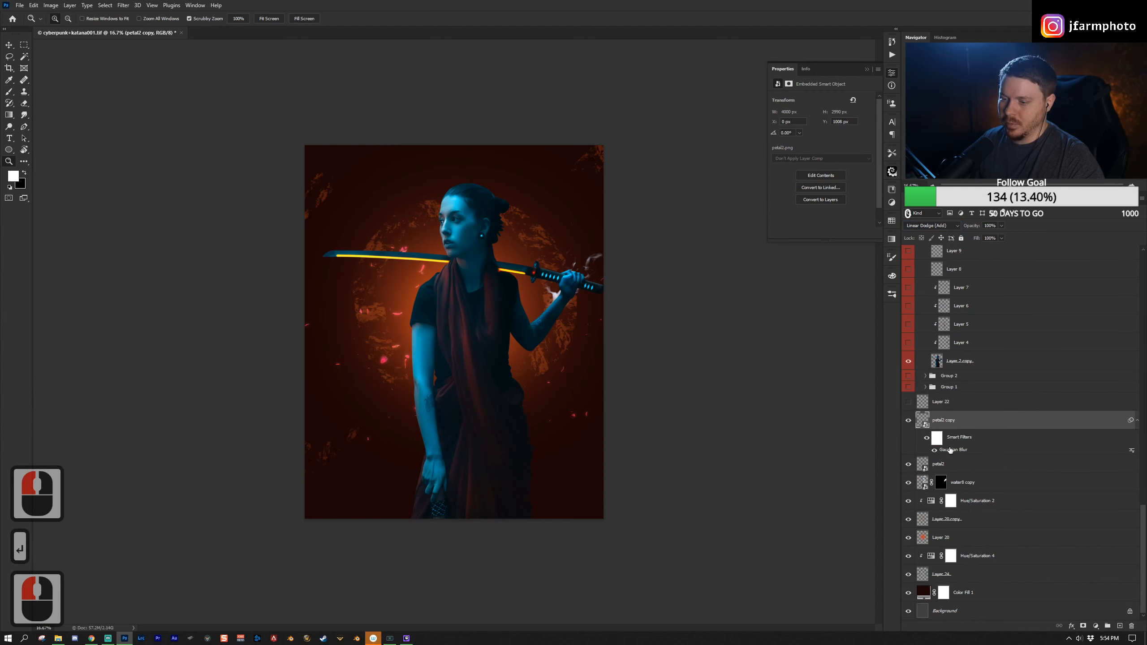
{"action": "double_click", "coordinate": [951, 450]}
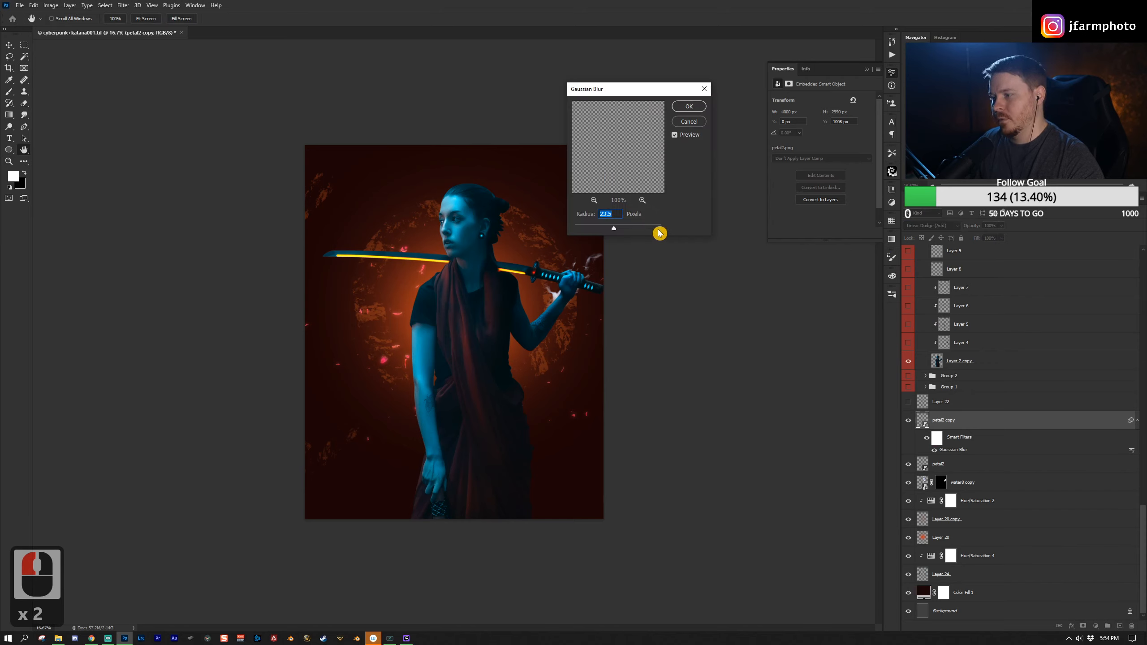
{"action": "left_click", "coordinate": [702, 94]}
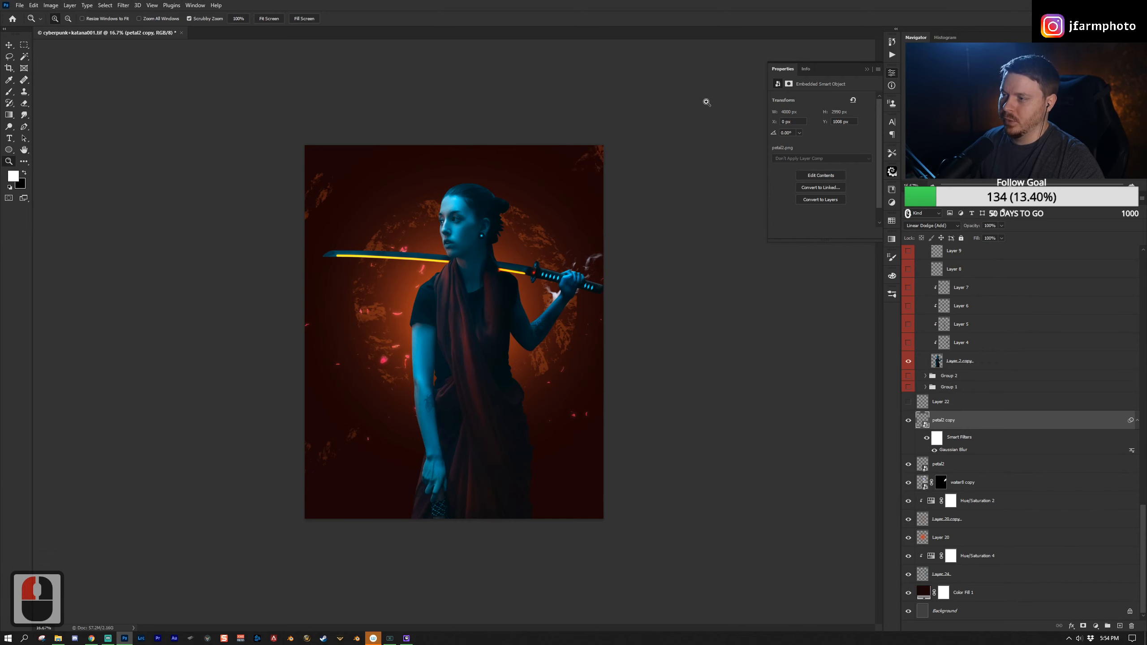
Step: Show Layer 22 and select Layer 4 in Group 4, examining the woman and the sword up close
{"action": "left_click", "coordinate": [398, 361]}
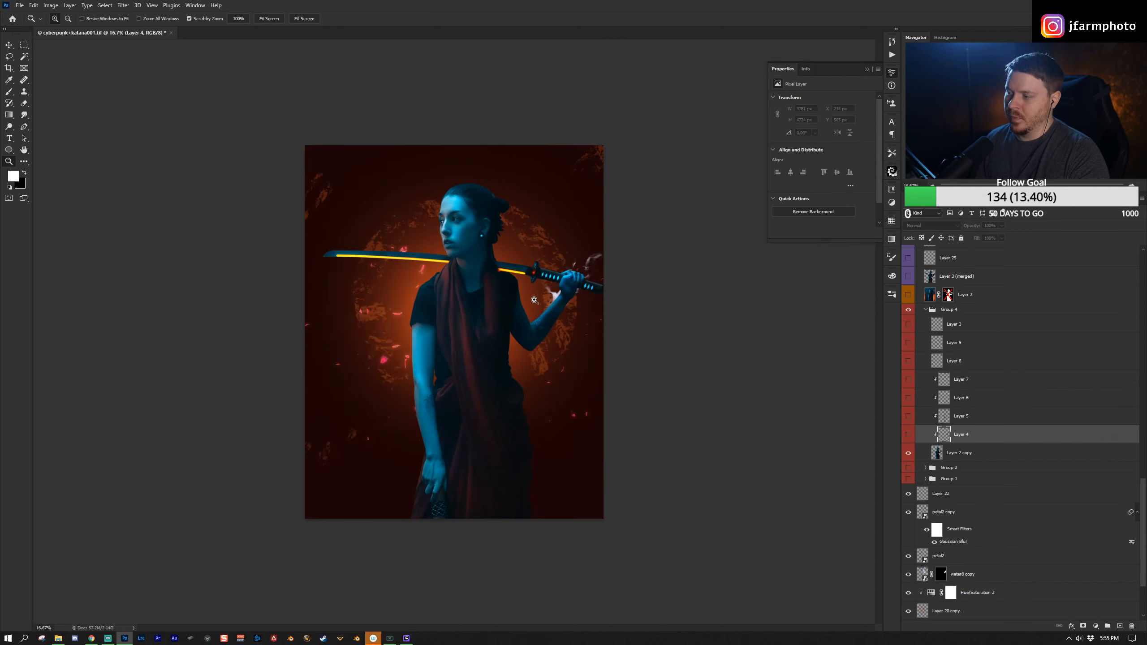
{"action": "left_click", "coordinate": [534, 300]}
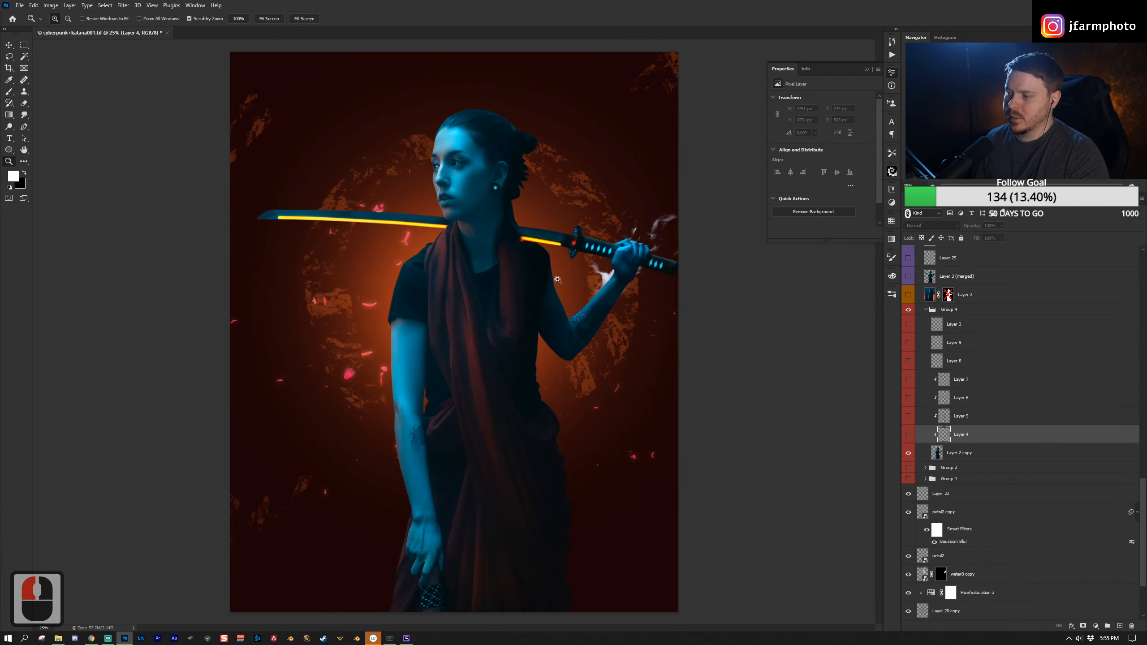
{"action": "left_click", "coordinate": [478, 147]}
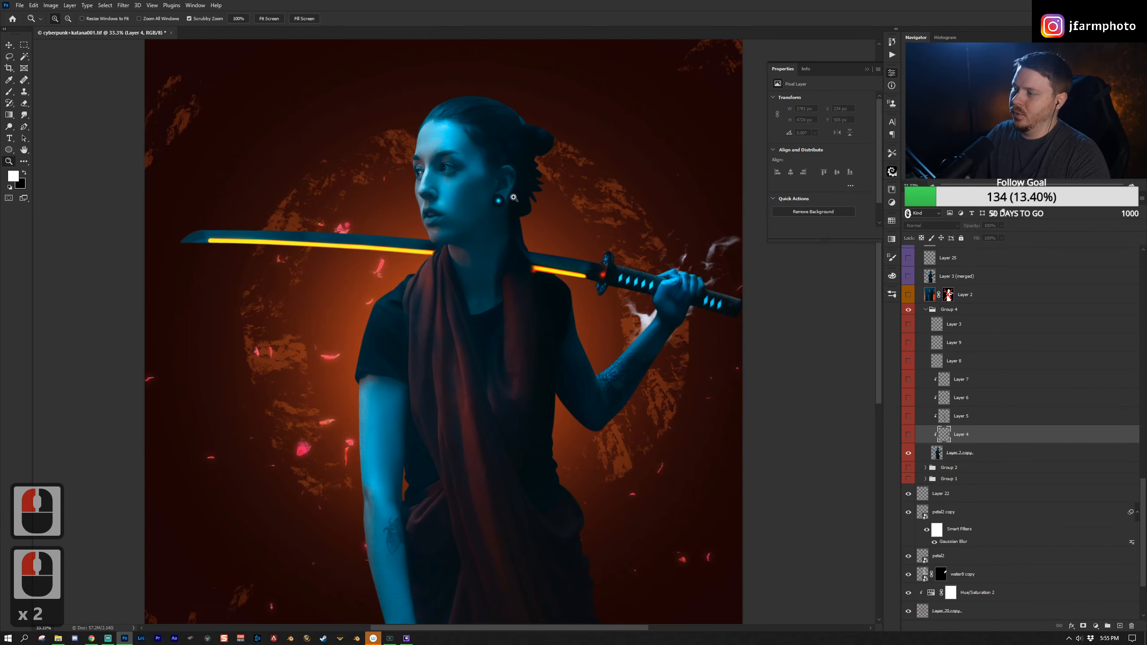
{"action": "left_click", "coordinate": [590, 427], "text": "alt"}
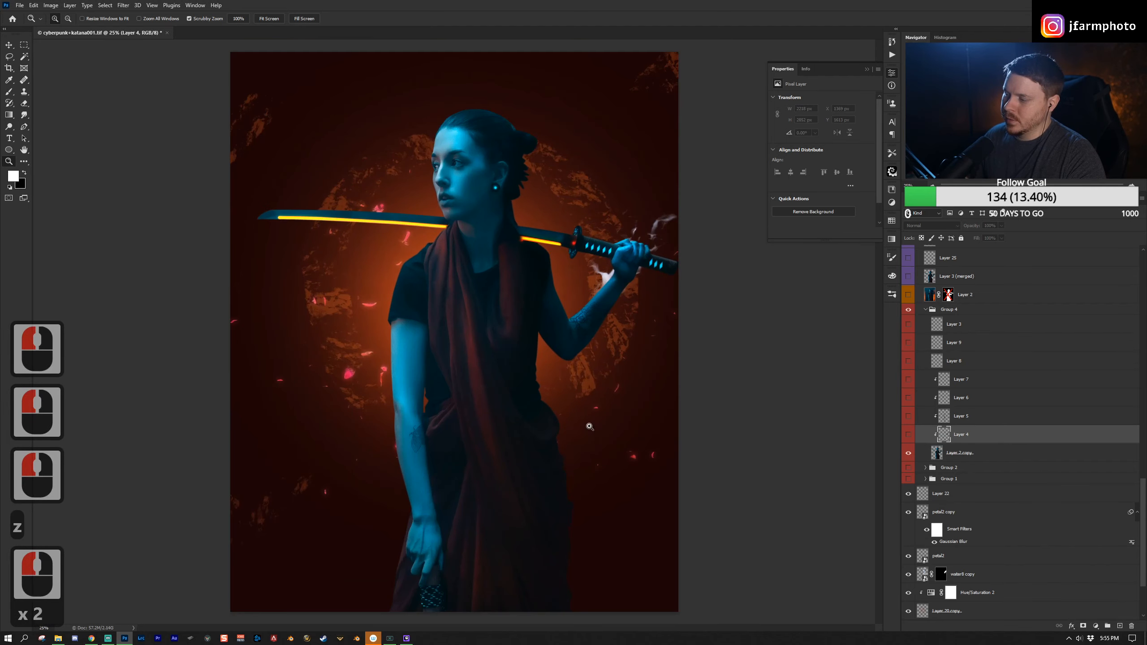
{"action": "key", "text": "space"}
{"action": "left_click", "coordinate": [526, 388]}
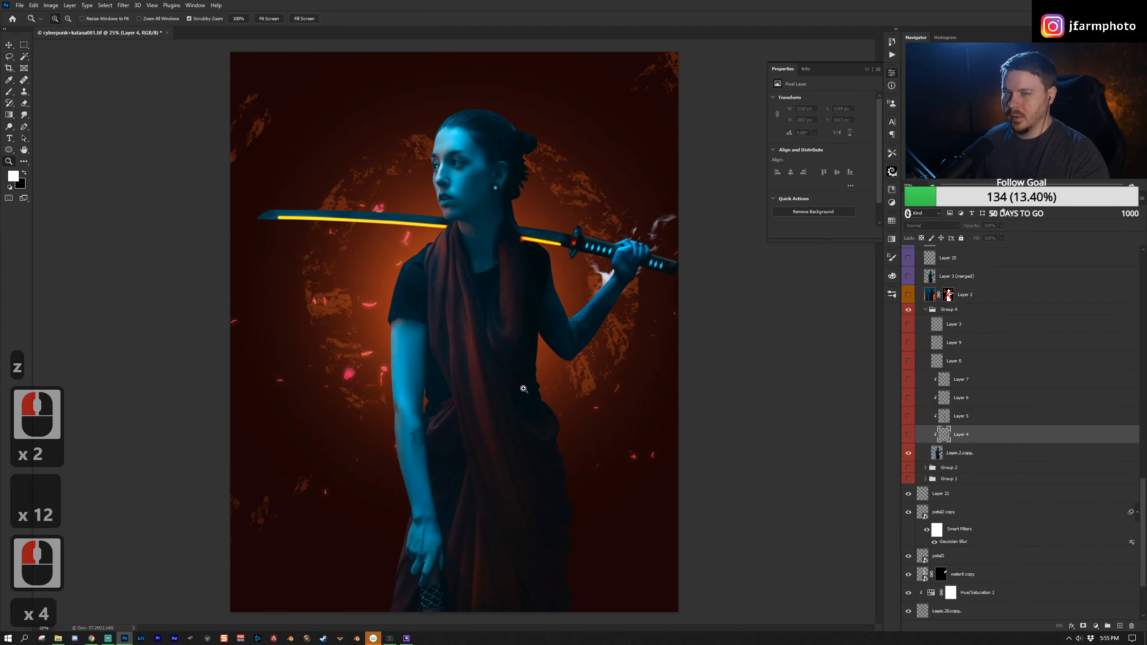
Step: Activate the Brush tool with the Chalk Brush preset from the Evenant-Concept-Art-Brush-Pack
{"action": "key", "text": "b"}
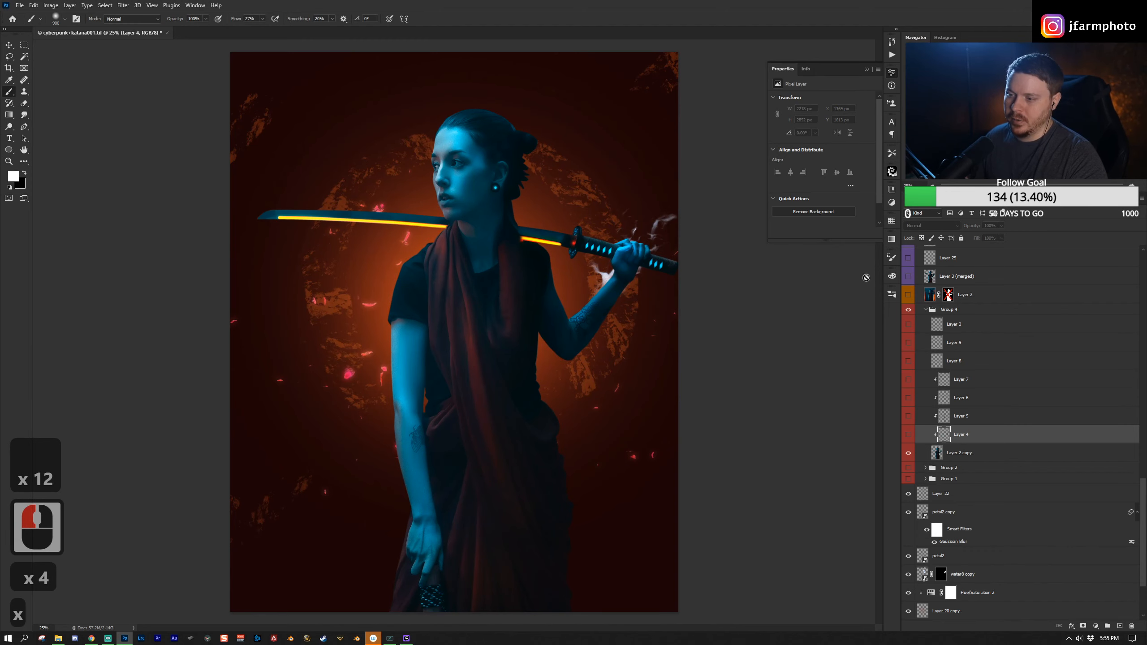
{"action": "left_click", "coordinate": [892, 297]}
{"action": "left_click_drag", "start_coordinate": [878, 371], "coordinate": [879, 410]}
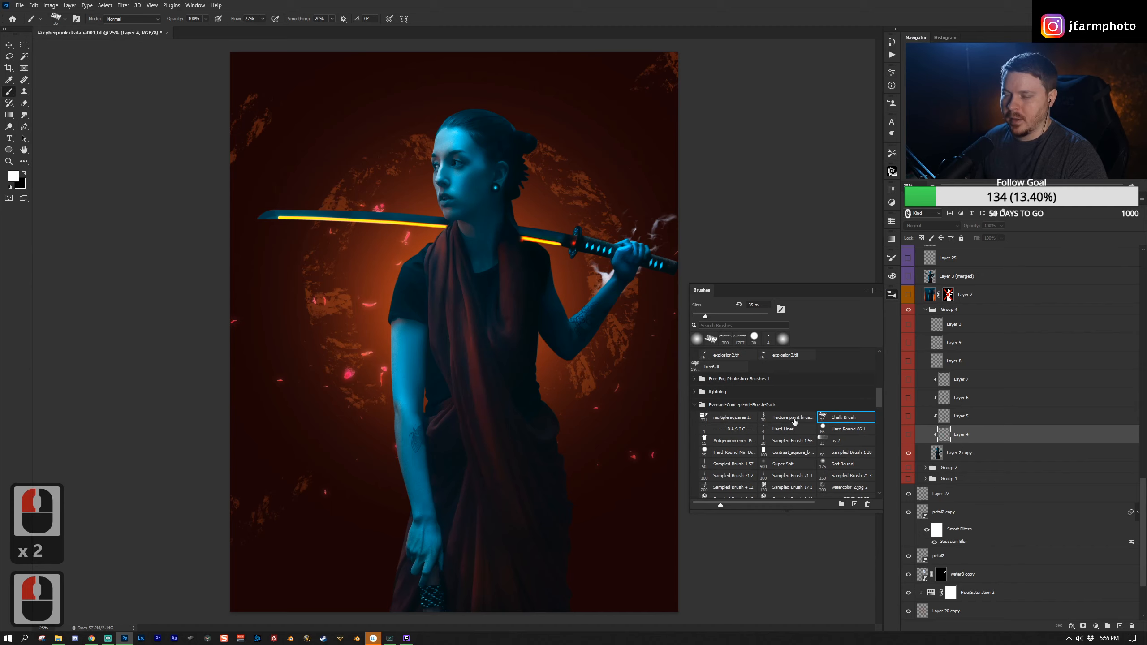
{"action": "left_click", "coordinate": [866, 296]}
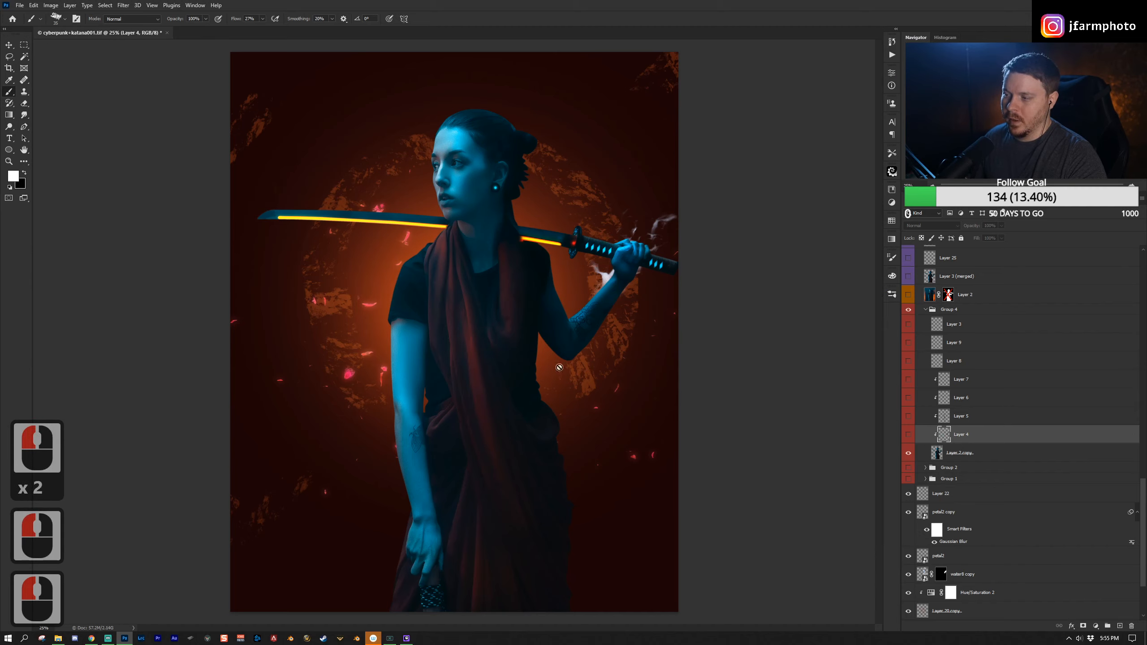
Step: Show the clipped Layer 4 in Group 4 and inspect its effect on the woman's figure
{"action": "left_click", "coordinate": [907, 434]}
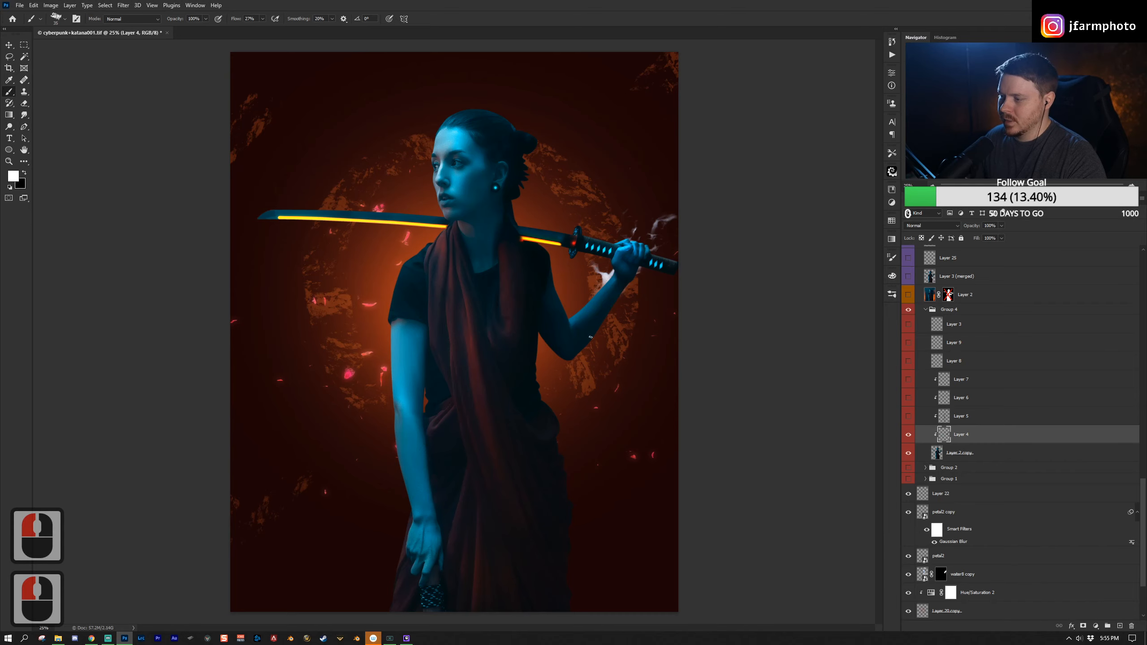
{"action": "key", "text": "z"}
{"action": "left_click_drag", "start_coordinate": [525, 365], "coordinate": [513, 392]}
{"action": "left_click", "coordinate": [501, 405]}
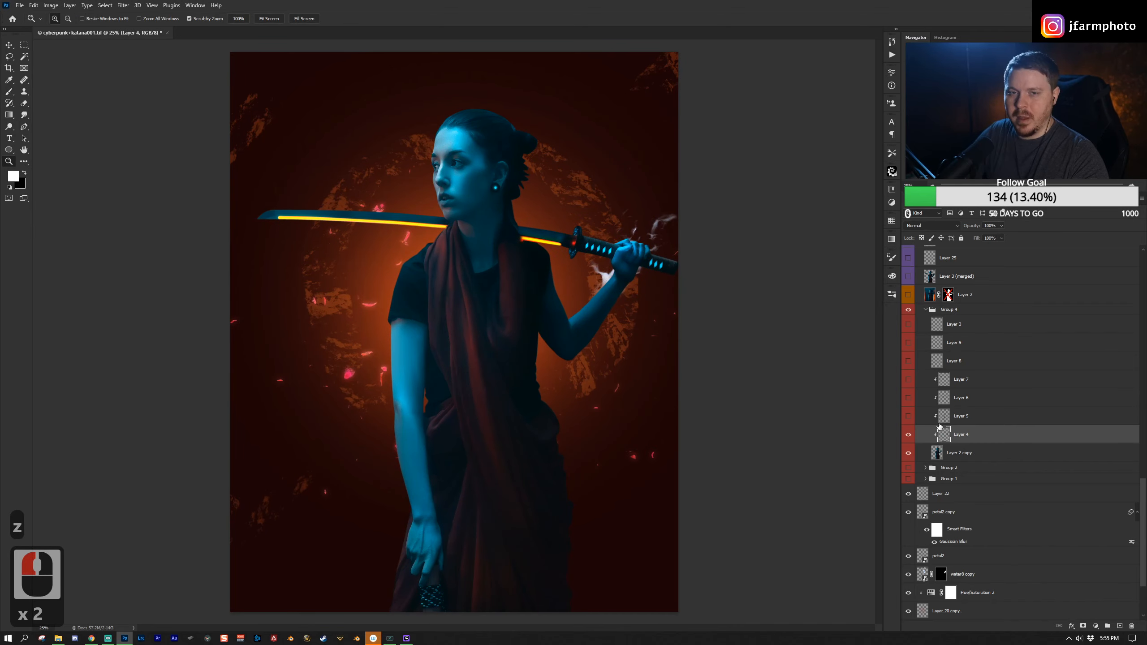
Step: Show Layers 5, 6, 7 and 8 in Group 4, and select Layer 8
{"action": "left_click", "coordinate": [952, 416]}
{"action": "left_click", "coordinate": [908, 416]}
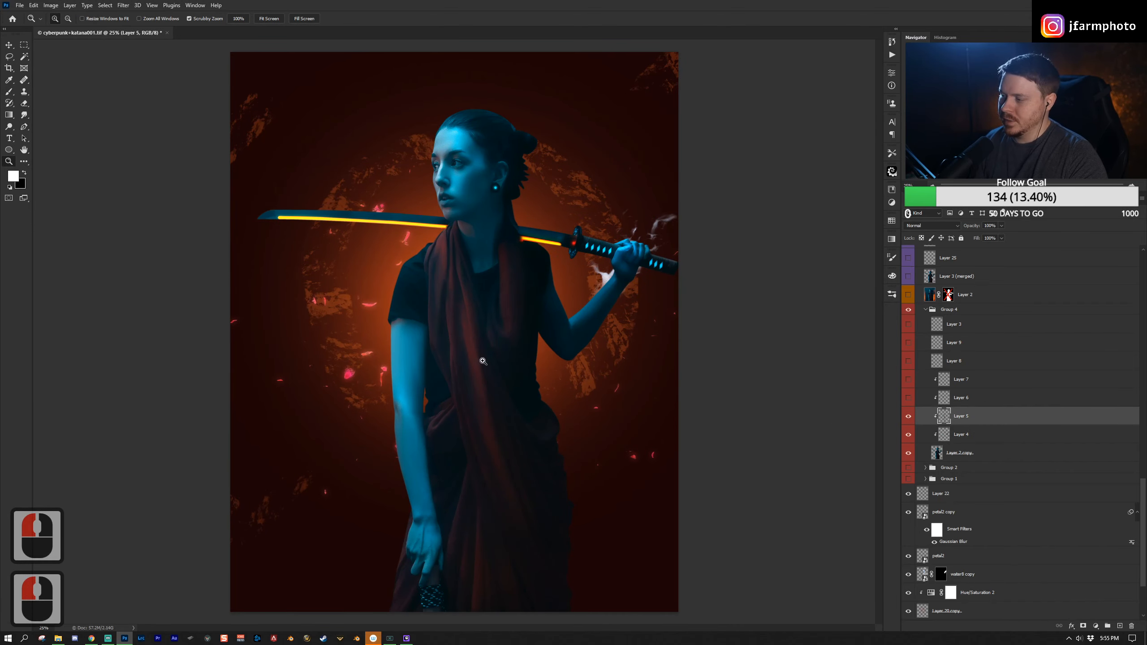
{"action": "left_click", "coordinate": [908, 397]}
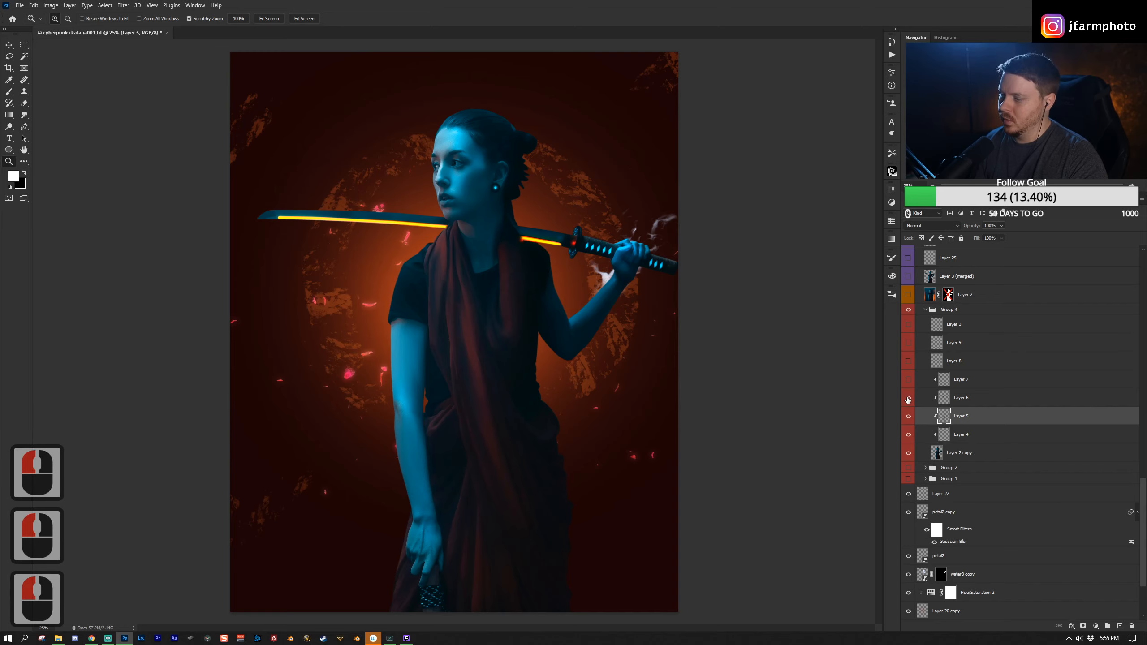
{"action": "left_click_drag", "start_coordinate": [908, 379], "coordinate": [908, 361]}
{"action": "left_click", "coordinate": [979, 361]}
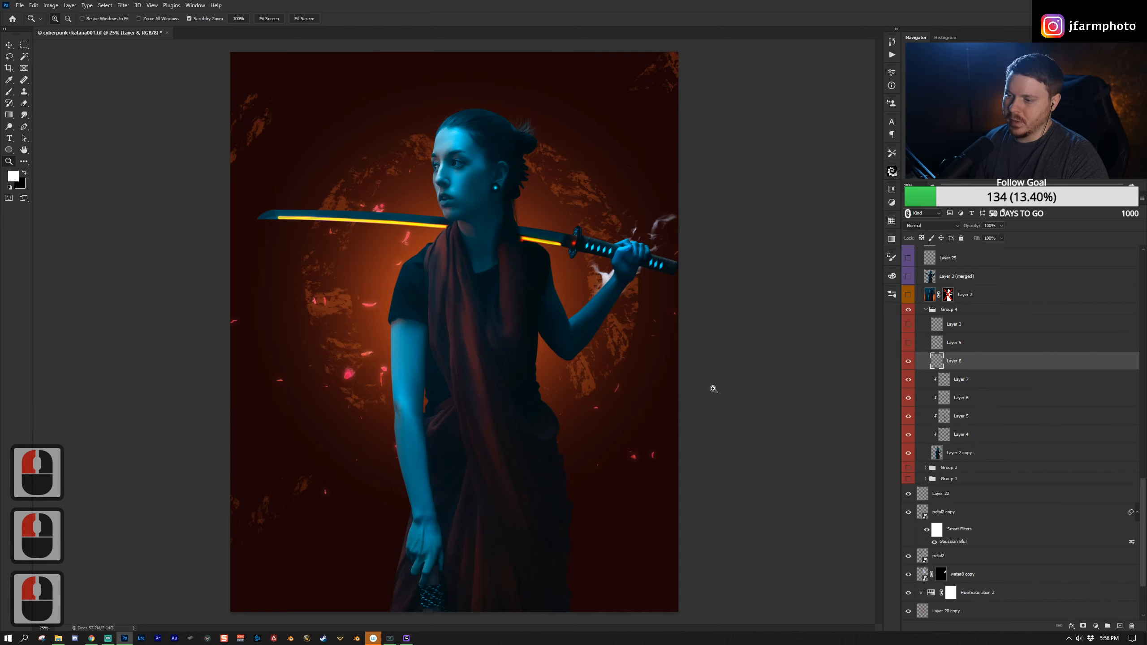
Step: Compare the woman's hair bun up close with Layer 8 hidden and shown
{"action": "left_click", "coordinate": [504, 137]}
{"action": "left_click", "coordinate": [542, 136]}
{"action": "left_click_drag", "start_coordinate": [528, 156], "coordinate": [533, 243]}
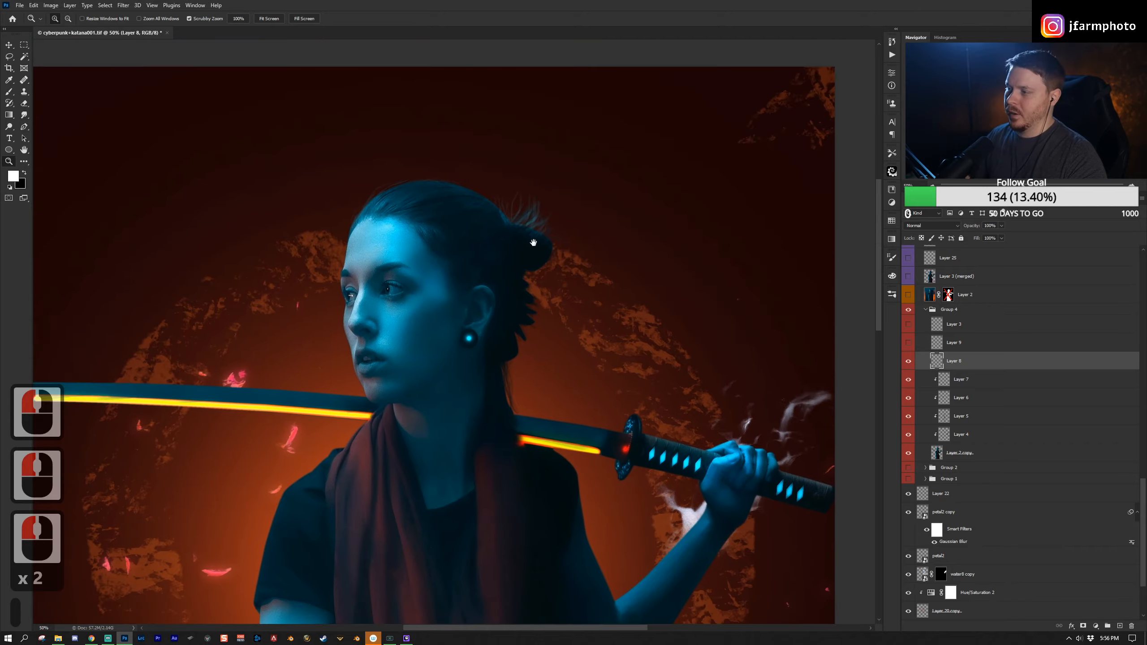
{"action": "left_click", "coordinate": [910, 362]}
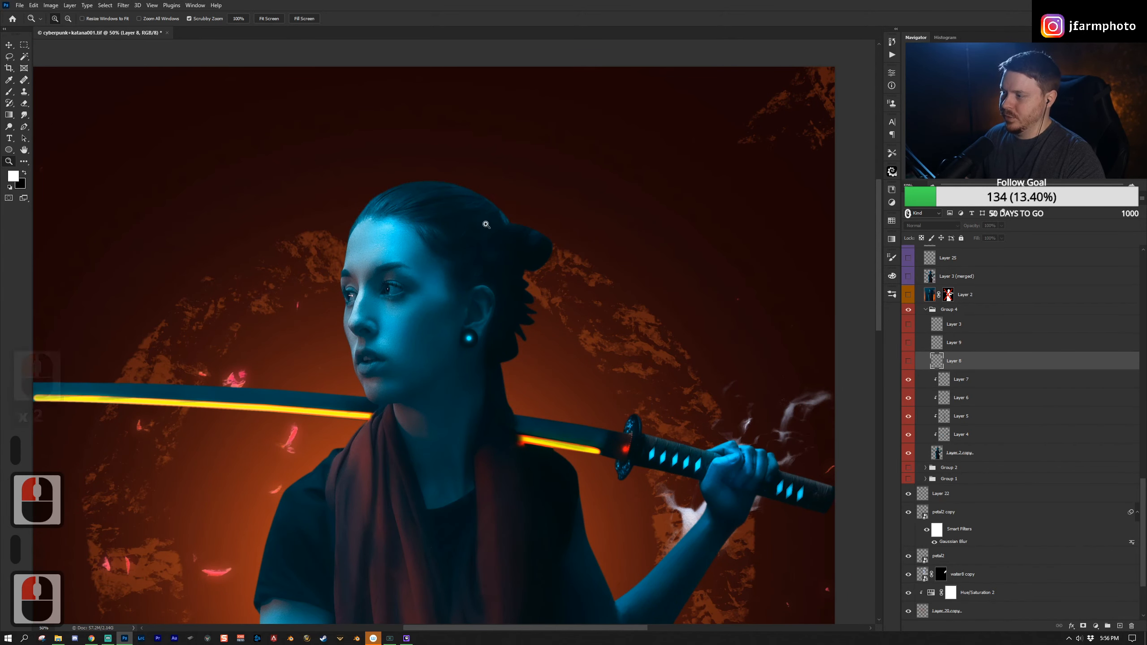
{"action": "left_click", "coordinate": [907, 361]}
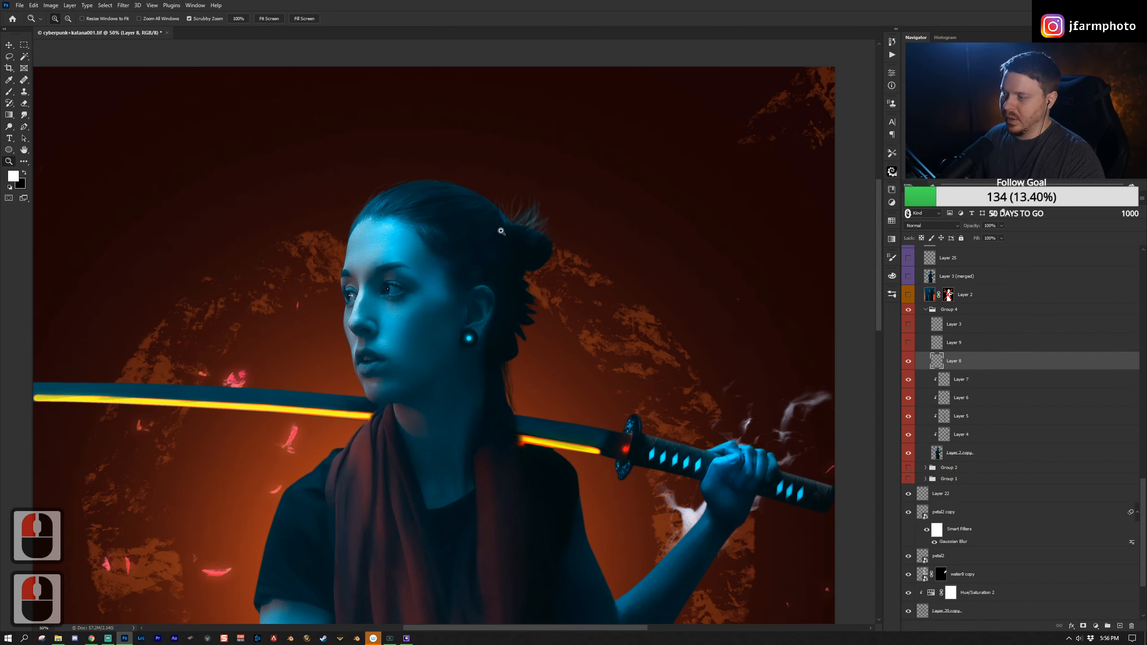
Step: Show Layer 9 and Layer 3 in Group 4, and view the whole figure
{"action": "left_click", "coordinate": [908, 343]}
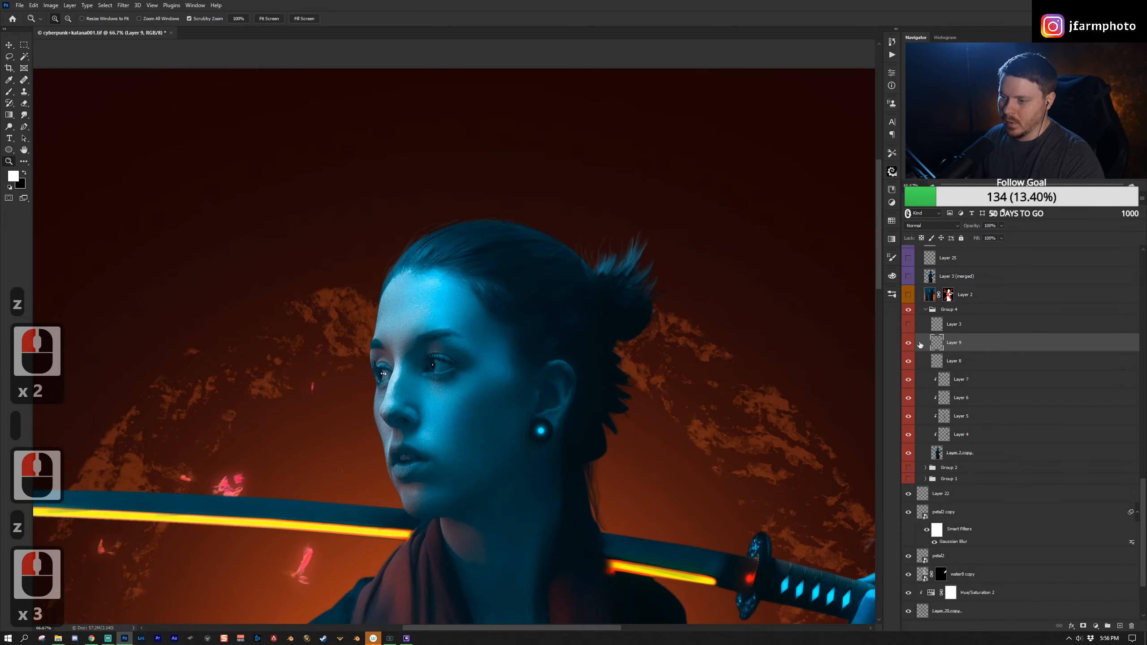
{"action": "left_click", "coordinate": [908, 342]}
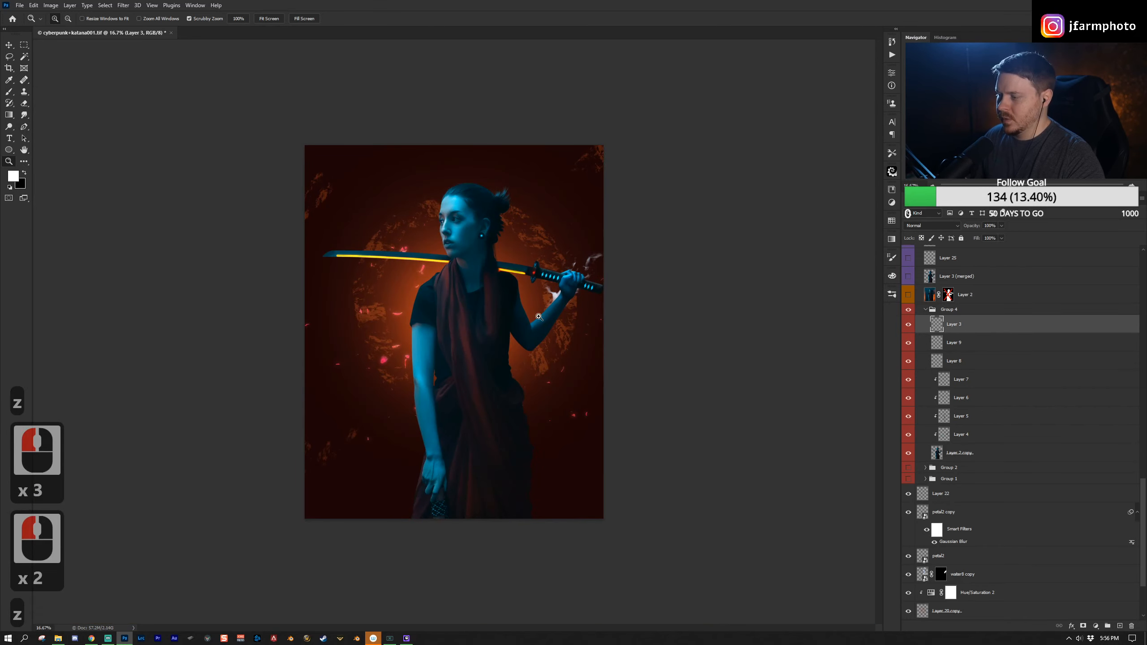
{"action": "key", "text": "z"}
{"action": "left_click", "coordinate": [564, 285]}
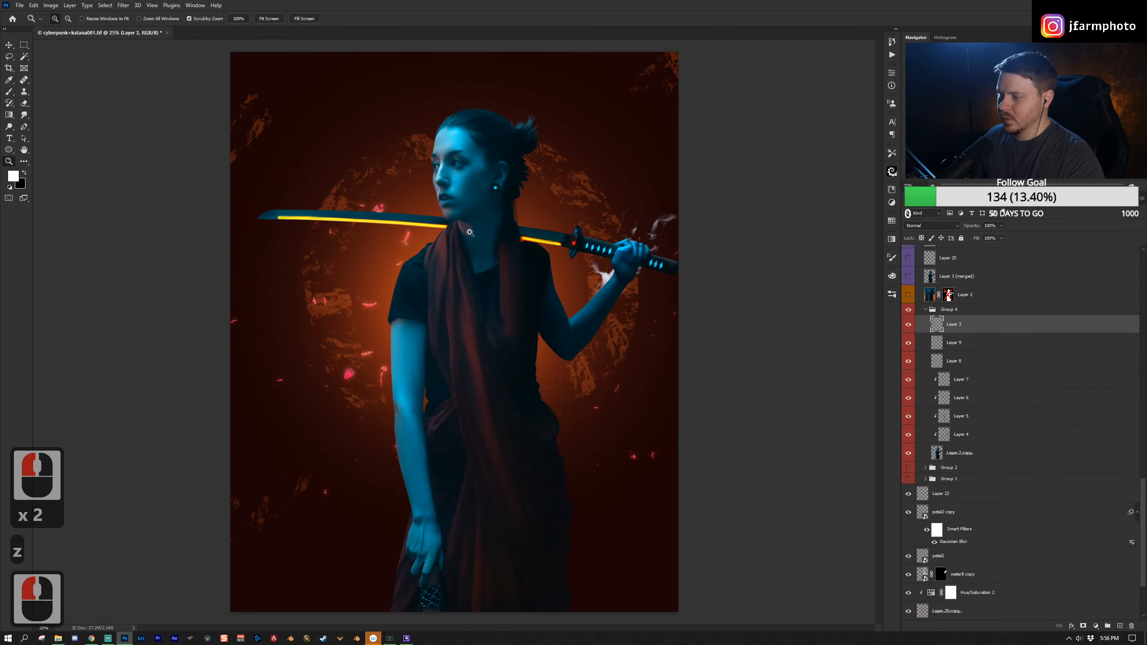
Step: Try merging Group 4's visible layers, from Layer 3 down to the cut-out figure, into a new copy, and delete that copy
{"action": "left_click", "coordinate": [972, 454], "text": "shift"}
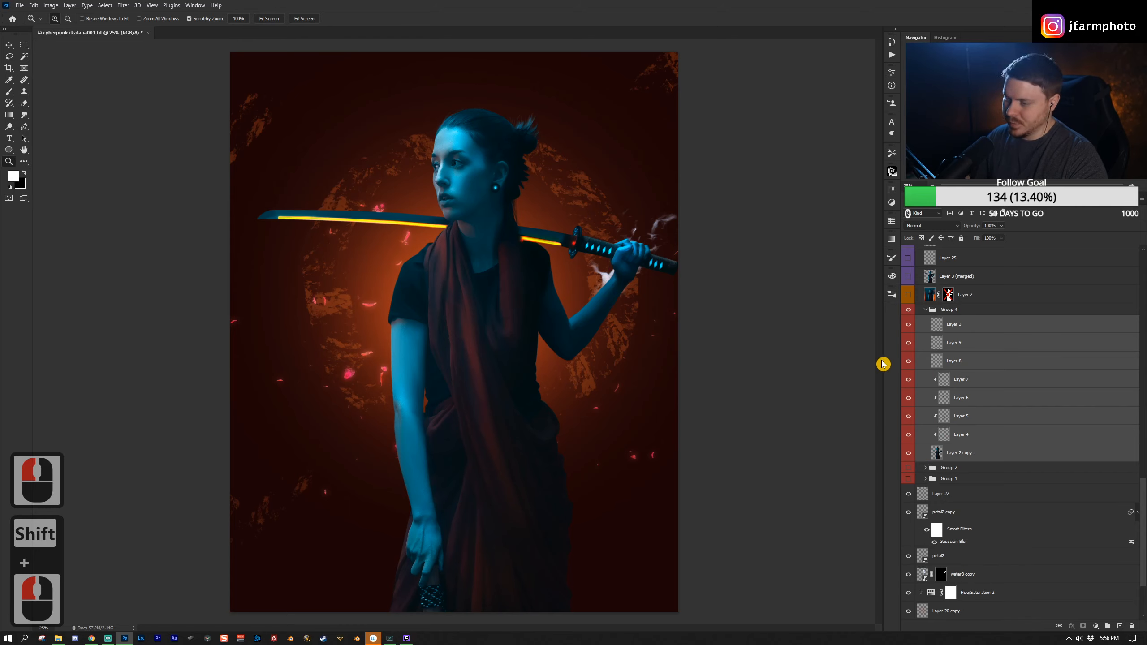
{"action": "key", "text": "ctrl+alt+e"}
{"action": "left_click_drag", "start_coordinate": [1005, 329], "coordinate": [1131, 625]}
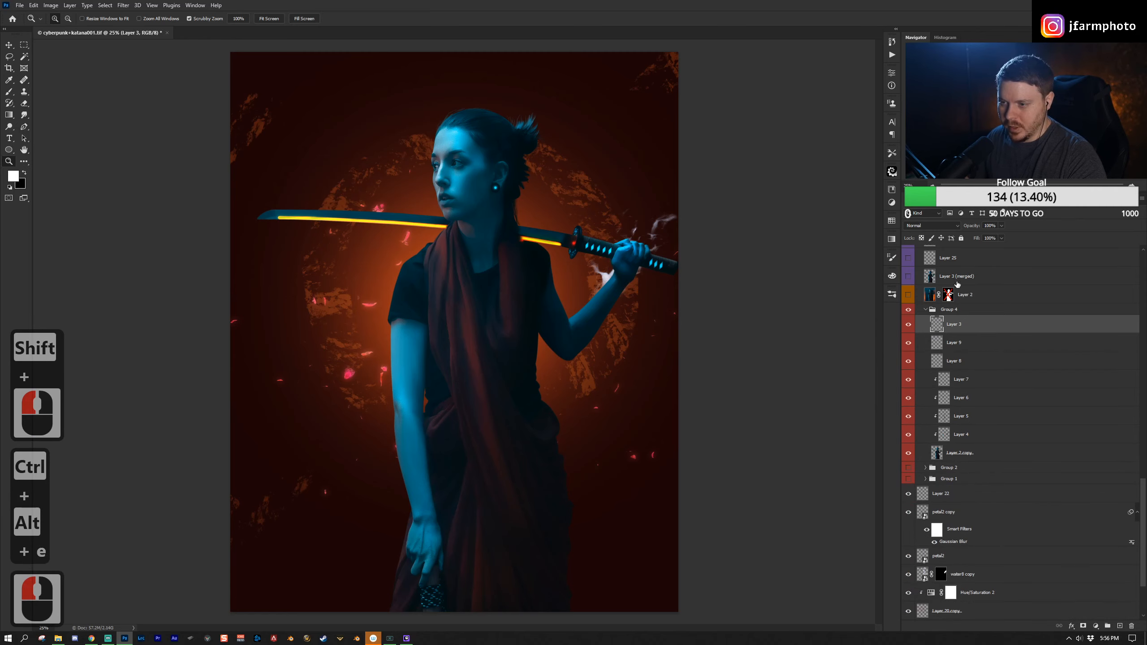
Step: Show the Layer 3 (merged) layer in place of Group 4, and inspect the merged figure up close
{"action": "left_click", "coordinate": [970, 276]}
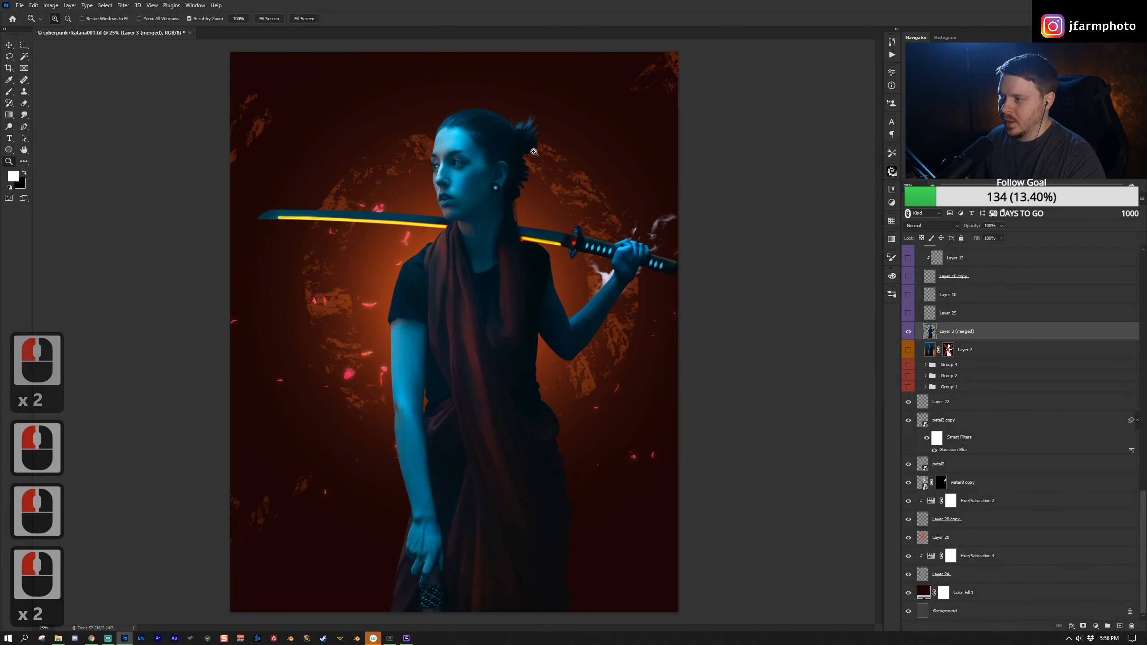
{"action": "key", "text": "z"}
{"action": "left_click_drag", "start_coordinate": [537, 153], "coordinate": [508, 232]}
{"action": "left_click", "coordinate": [530, 286]}
{"action": "left_click_drag", "start_coordinate": [496, 277], "coordinate": [569, 360]}
{"action": "key", "text": "space"}
{"action": "key", "text": "z"}
{"action": "left_click_drag", "start_coordinate": [691, 316], "coordinate": [643, 444]}
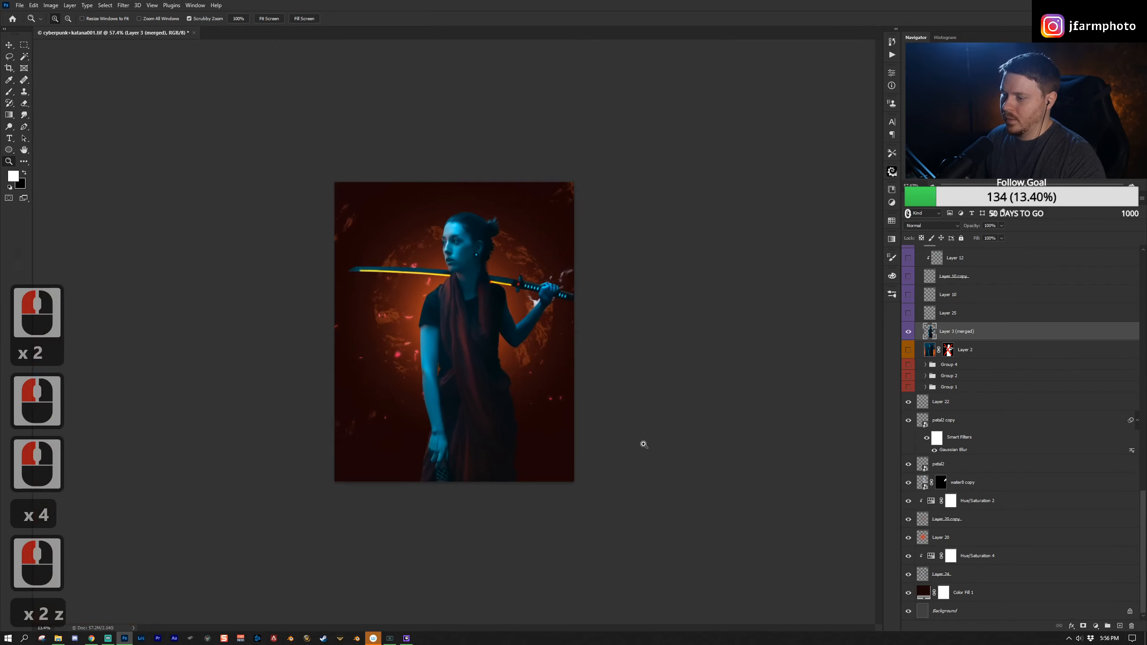
{"action": "left_click", "coordinate": [536, 289]}
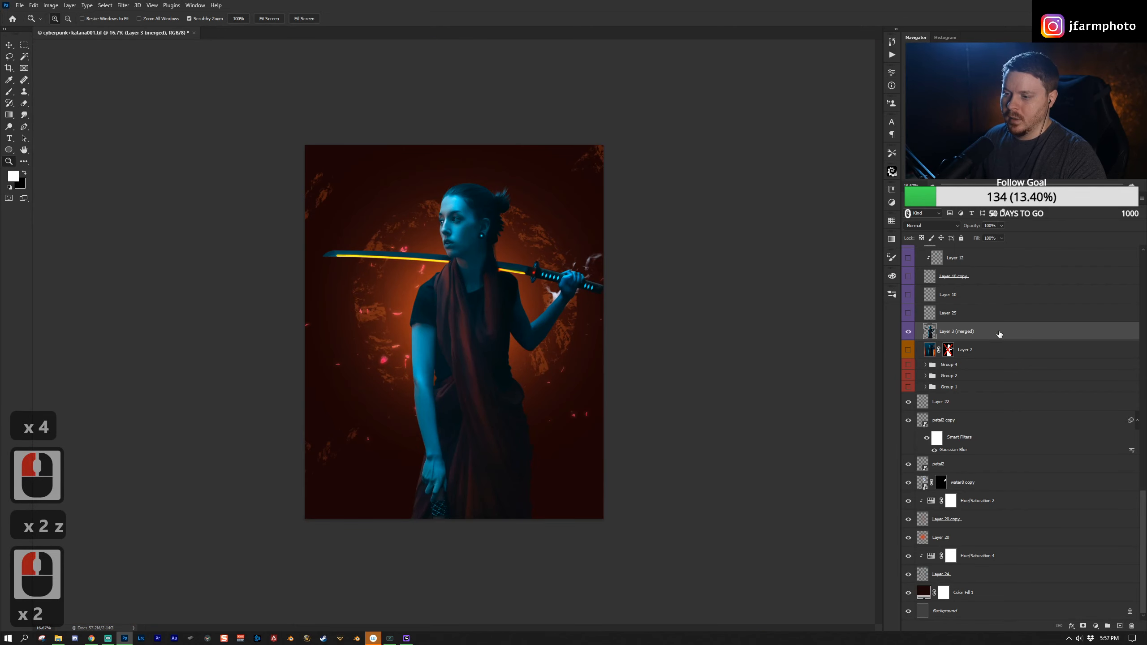
Step: Show Layer 25 above the merged figure layer, and select Layer 10
{"action": "left_click", "coordinate": [992, 319]}
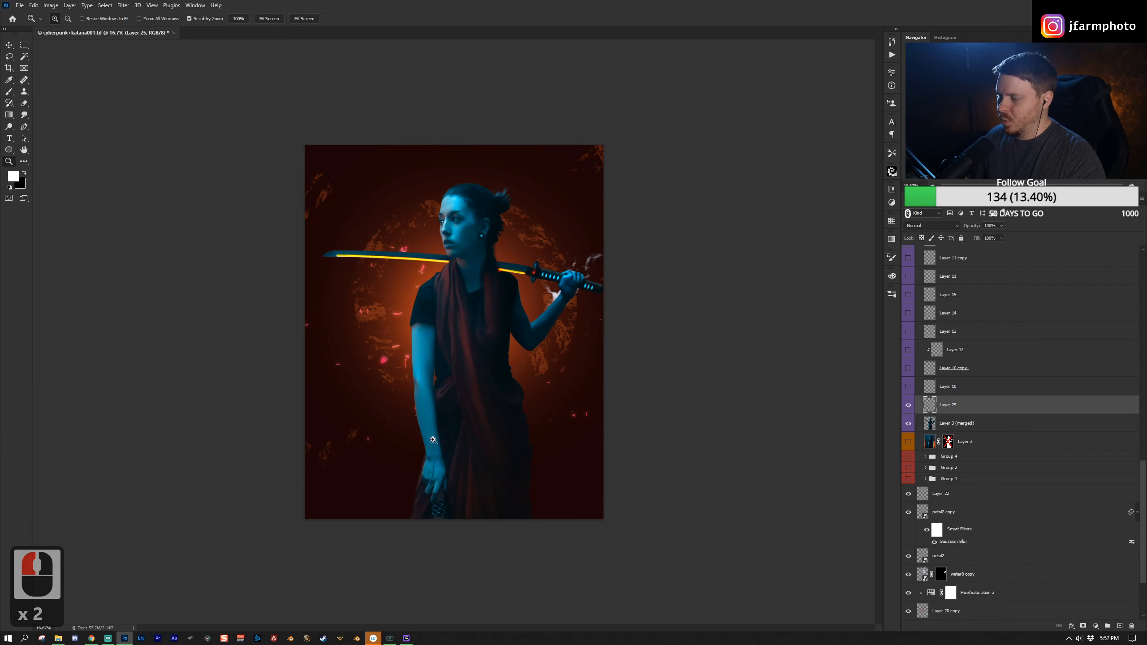
{"action": "left_click", "coordinate": [949, 384]}
{"action": "key", "text": "z"}
{"action": "left_click", "coordinate": [496, 217]}
{"action": "left_click", "coordinate": [497, 217]}
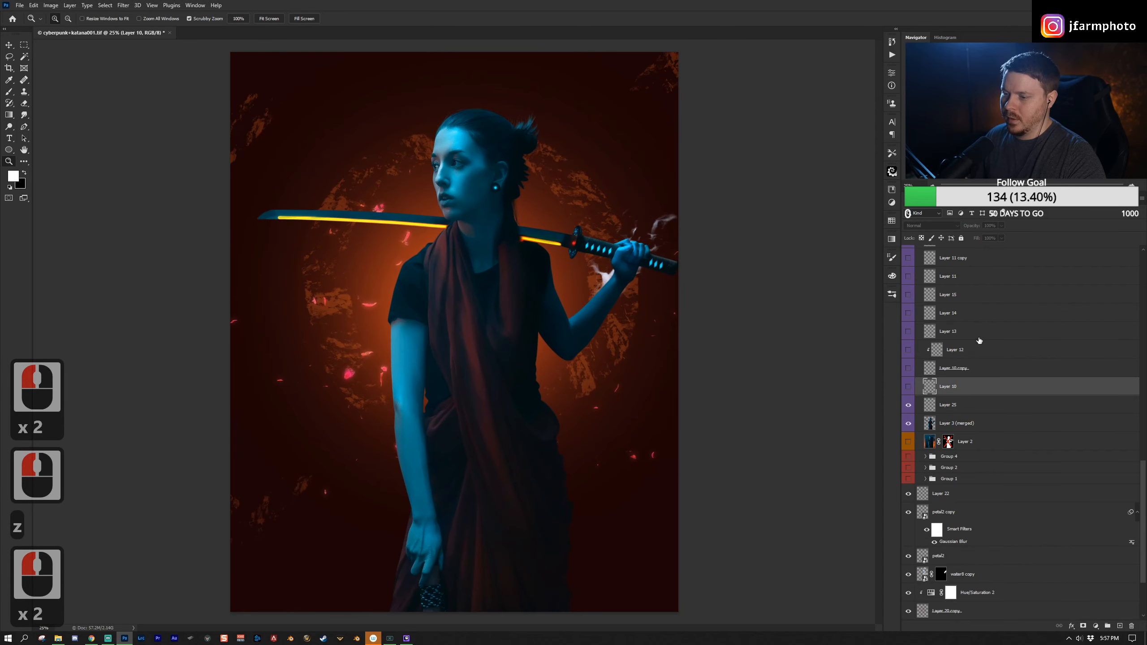
Step: Examine the woman's face, hair and earring up close with Layer 10 still hidden
{"action": "key", "text": "z"}
{"action": "left_click", "coordinate": [530, 182]}
{"action": "left_click", "coordinate": [478, 191]}
{"action": "left_click", "coordinate": [490, 199]}
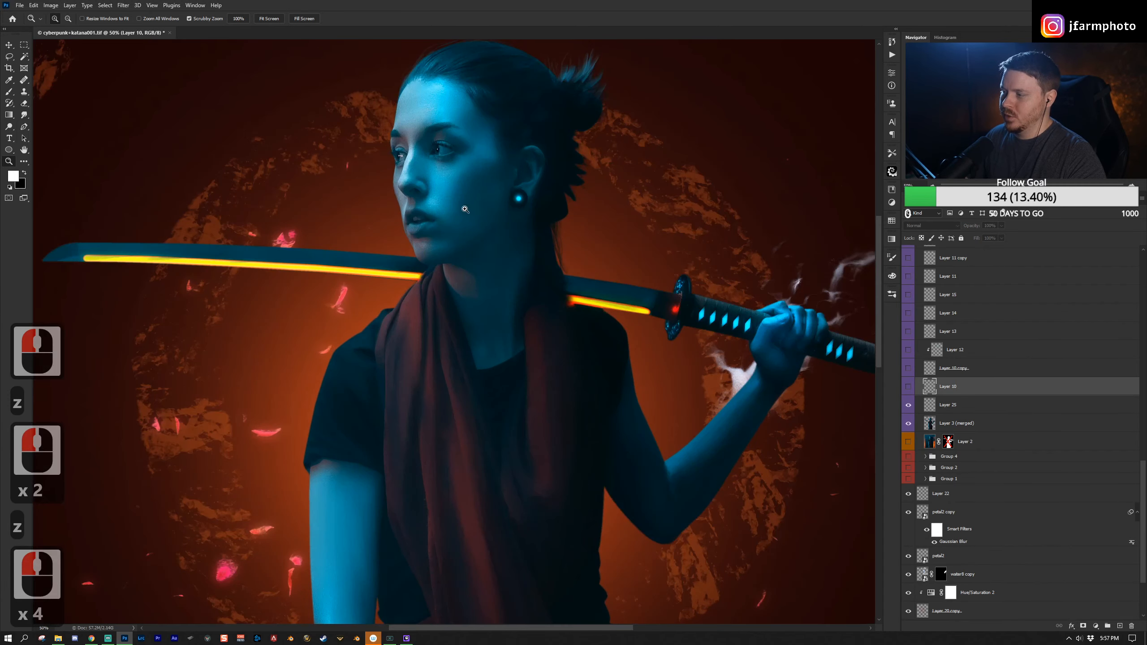
{"action": "left_click", "coordinate": [465, 209]}
{"action": "left_click", "coordinate": [466, 265]}
{"action": "left_click_drag", "start_coordinate": [546, 259], "coordinate": [509, 298]}
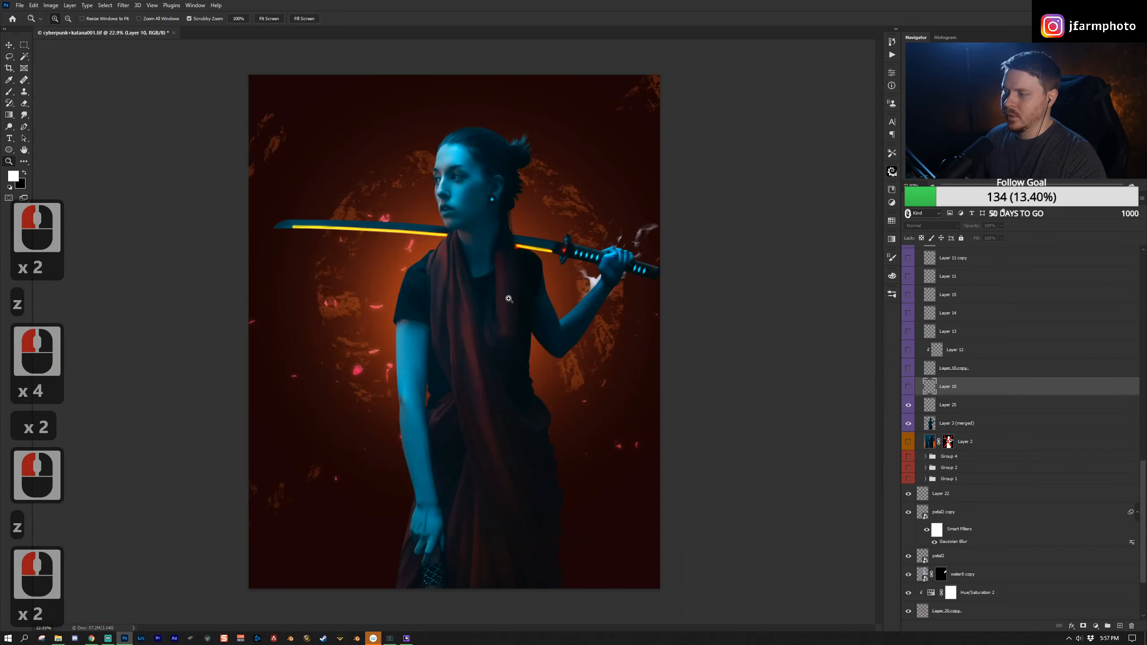
{"action": "left_click", "coordinate": [503, 244]}
{"action": "left_click", "coordinate": [499, 233]}
{"action": "left_click", "coordinate": [499, 233]}
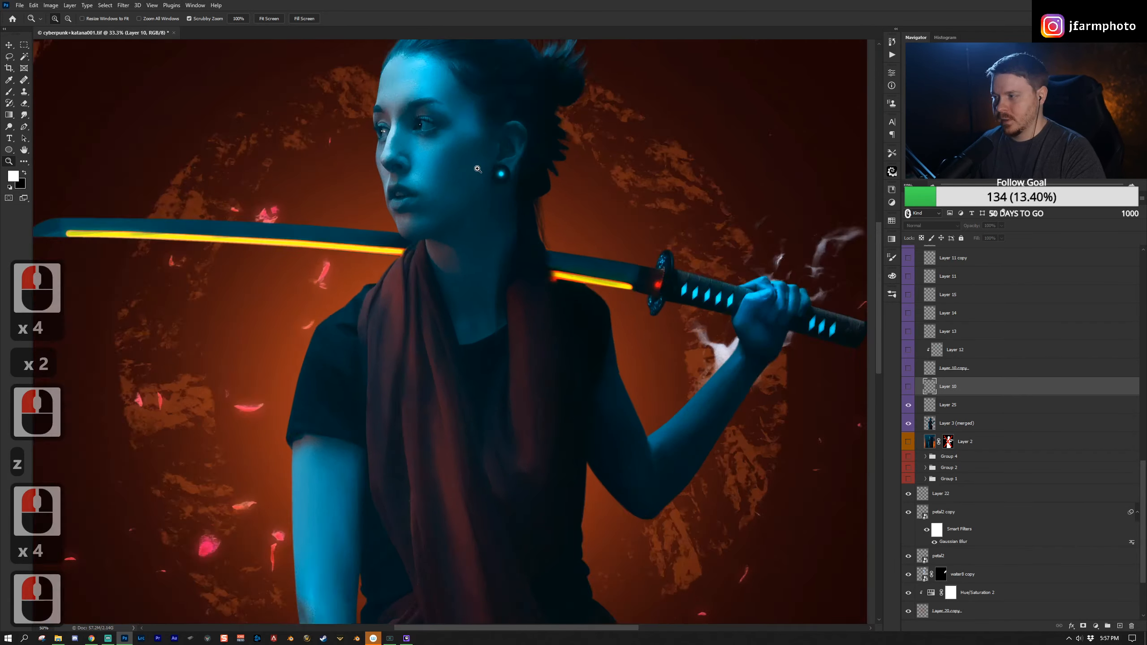
{"action": "left_click", "coordinate": [497, 234]}
{"action": "left_click_drag", "start_coordinate": [467, 181], "coordinate": [463, 321]}
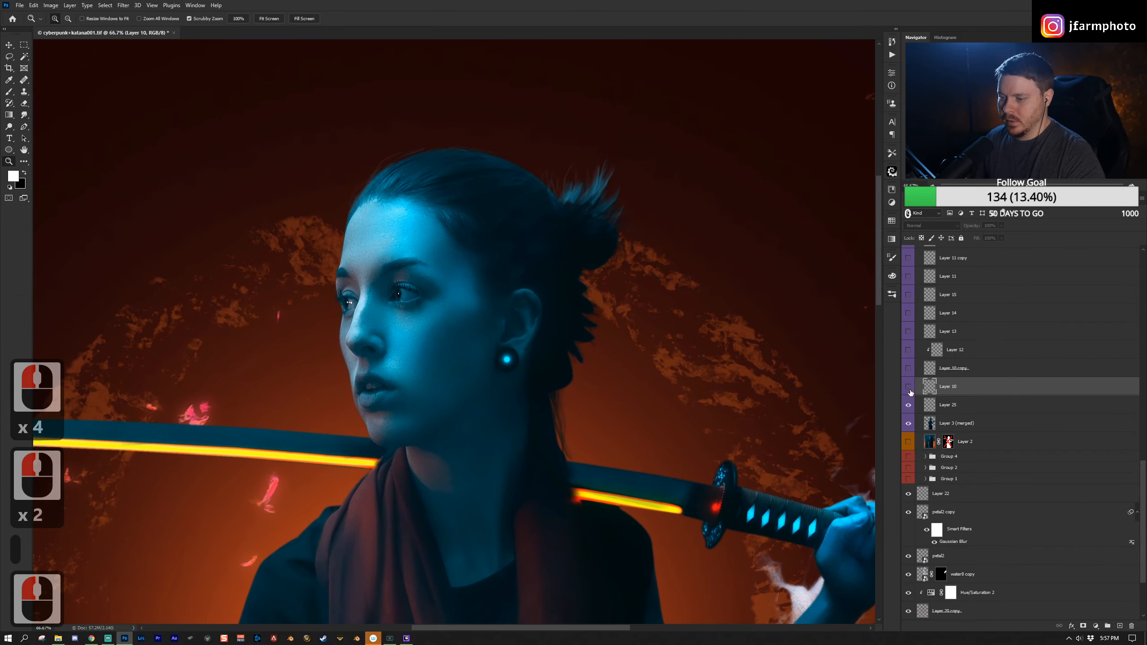
Step: Show Layer 10 with the dark seam lines across the woman's face, and zoom in on her cheek
{"action": "left_click", "coordinate": [908, 387]}
{"action": "key", "text": "z"}
{"action": "left_click", "coordinate": [456, 352]}
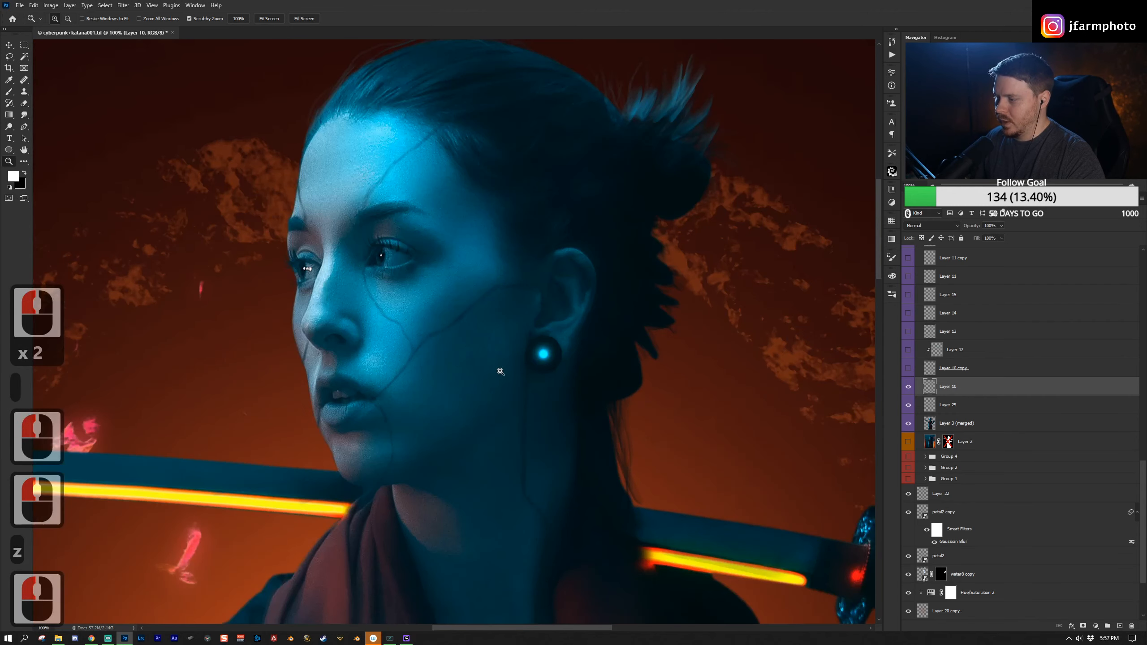
{"action": "key", "text": "b"}
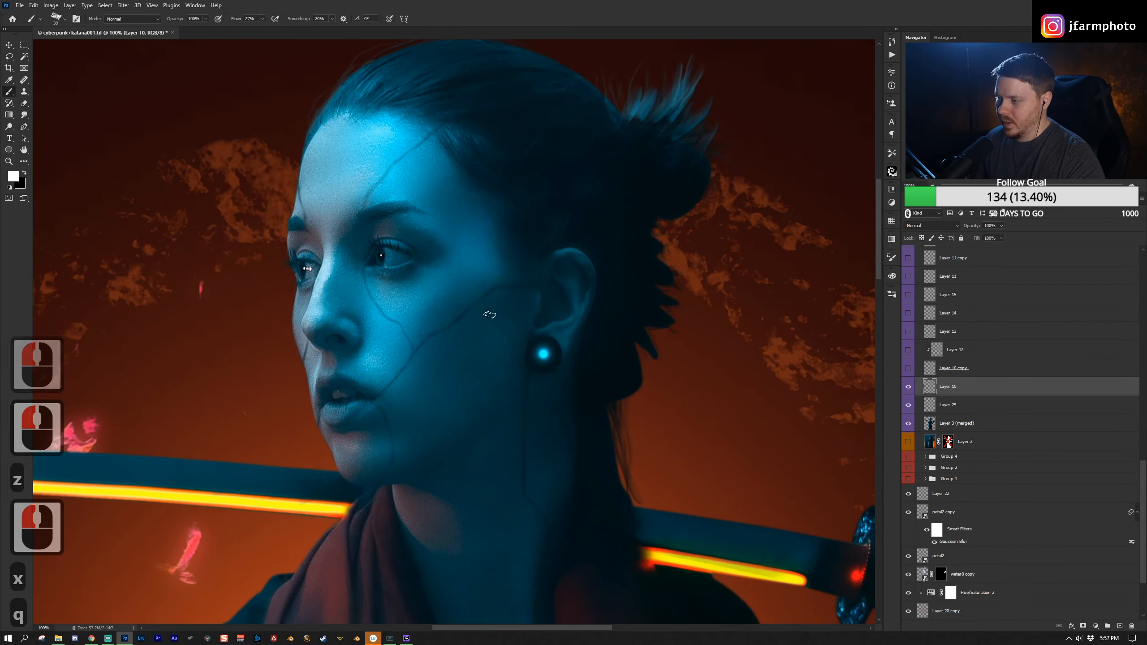
{"action": "key", "text": "z"}
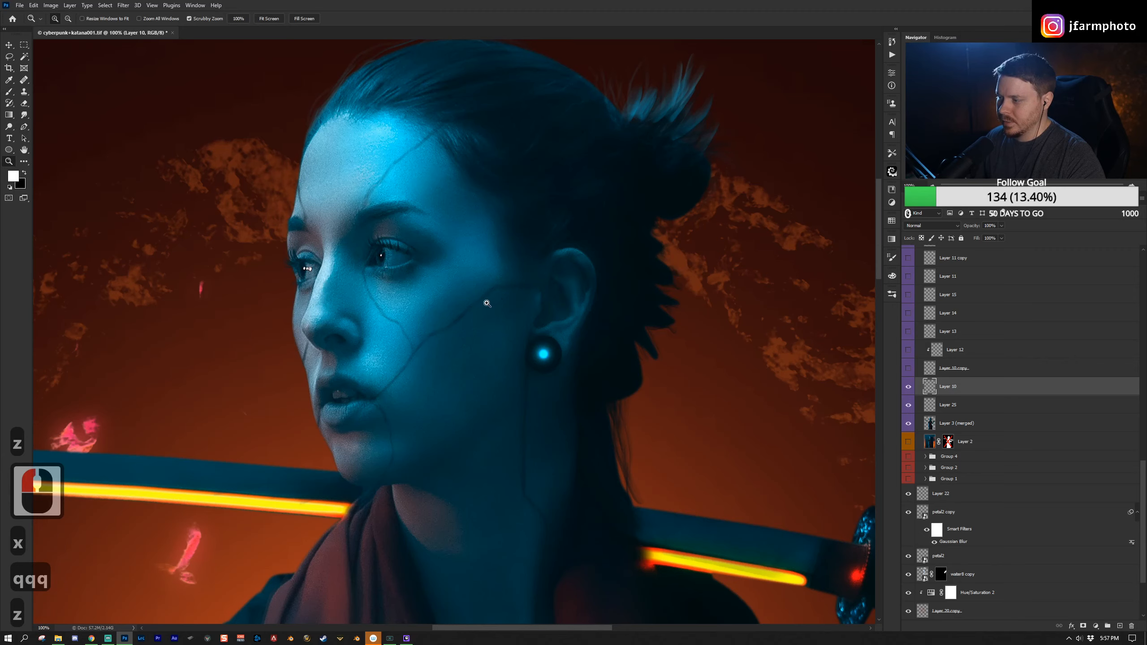
{"action": "left_click_drag", "start_coordinate": [490, 302], "coordinate": [497, 304]}
Step: Preview the brush at different sizes over the cheek, open the brush presets, and view the facial seam lines up close
{"action": "key", "text": "x"}
{"action": "key", "text": "w"}
{"action": "key", "text": "w"}
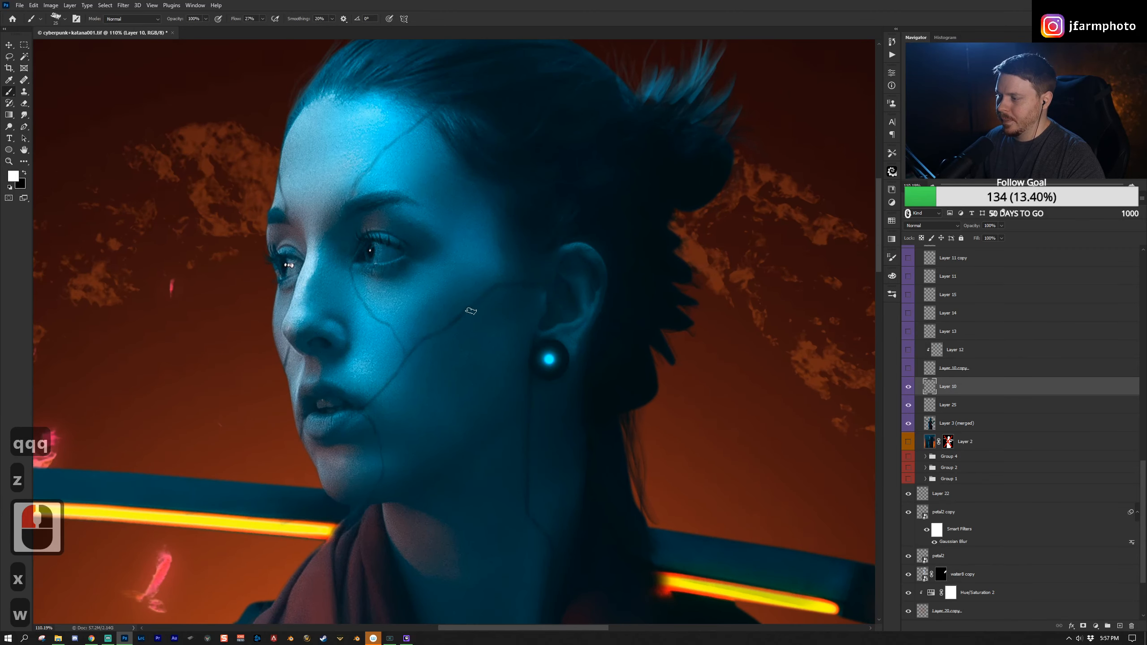
{"action": "key", "text": "q"}
{"action": "key", "text": "q"}
{"action": "key", "text": "w"}
{"action": "key", "text": "w"}
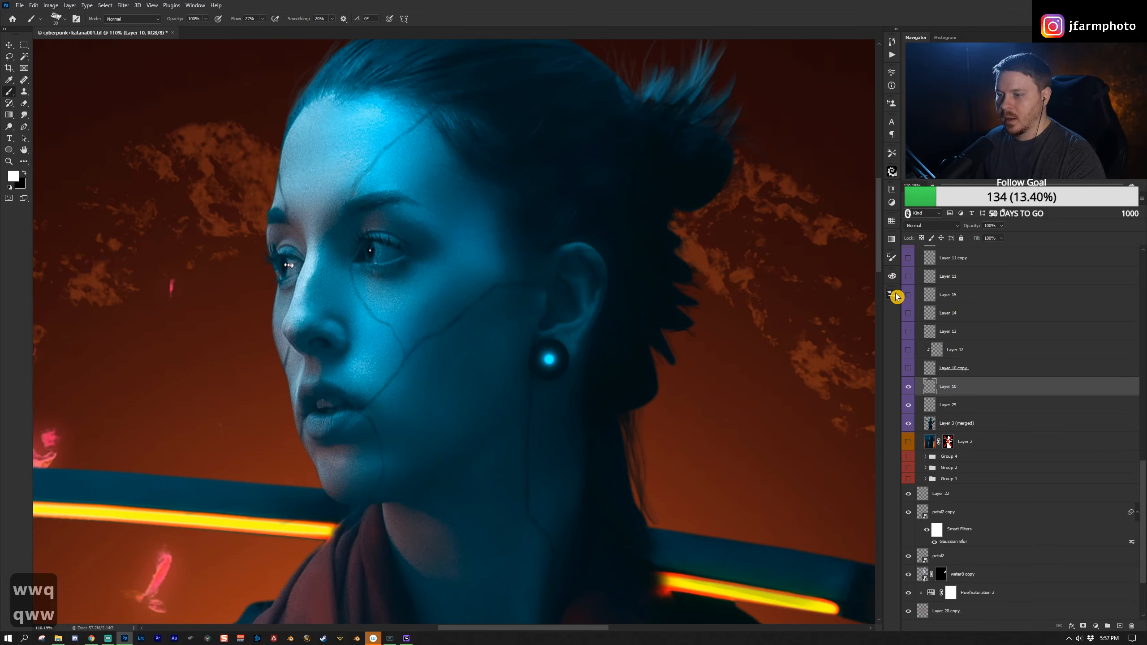
{"action": "left_click", "coordinate": [892, 259]}
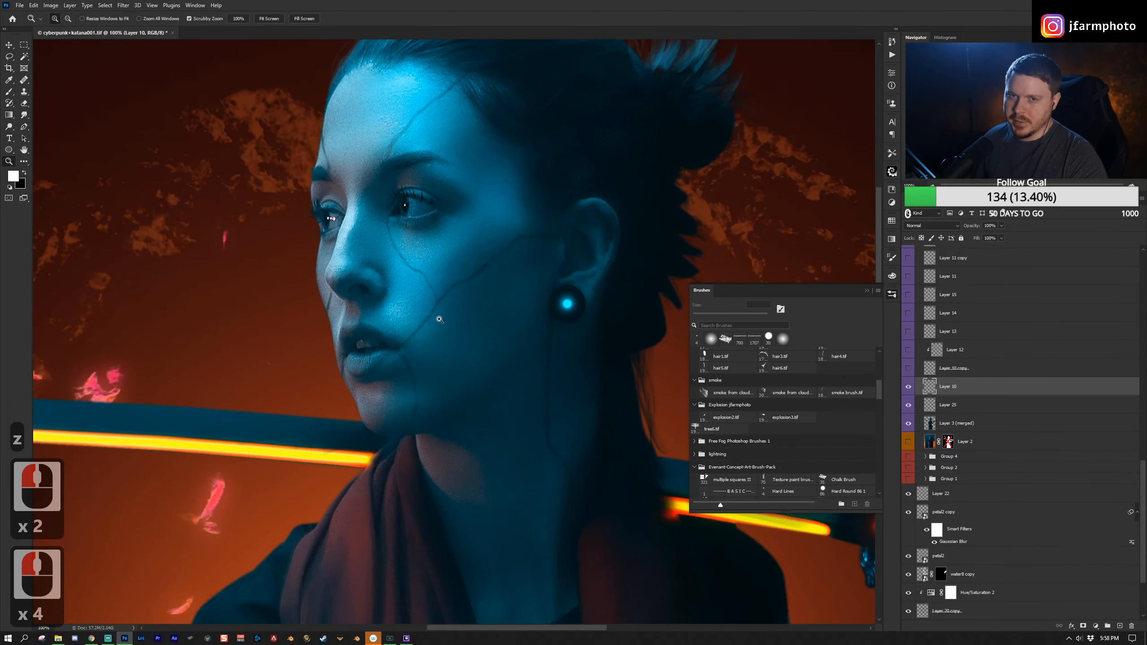
{"action": "left_click", "coordinate": [442, 313]}
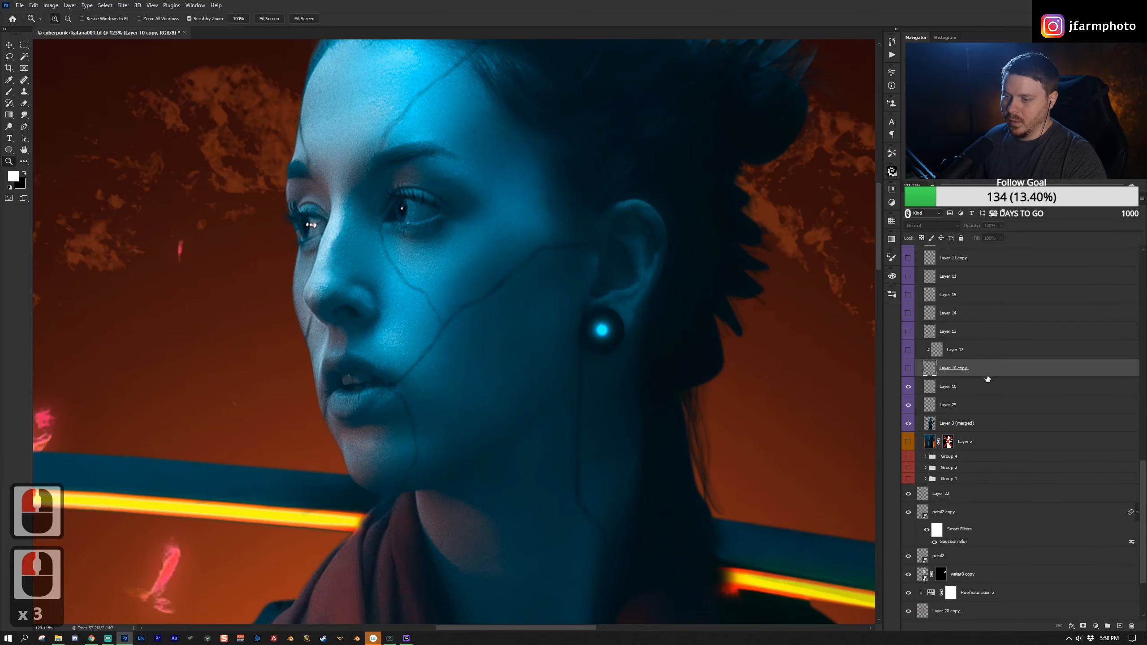
Step: Try duplicating Layer 10 to darken the facial seam lines, and undo the duplicate
{"action": "left_click", "coordinate": [979, 391]}
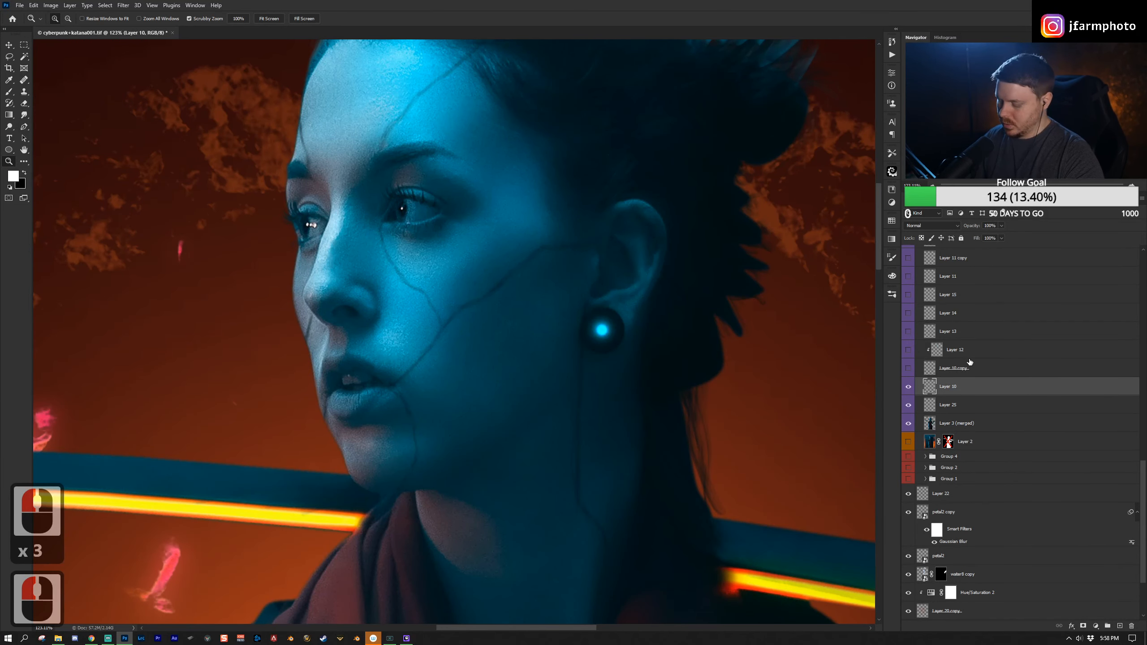
{"action": "key", "text": "ctrl+z"}
{"action": "key", "text": "ctrl+j"}
{"action": "key", "text": "ctrl+z"}
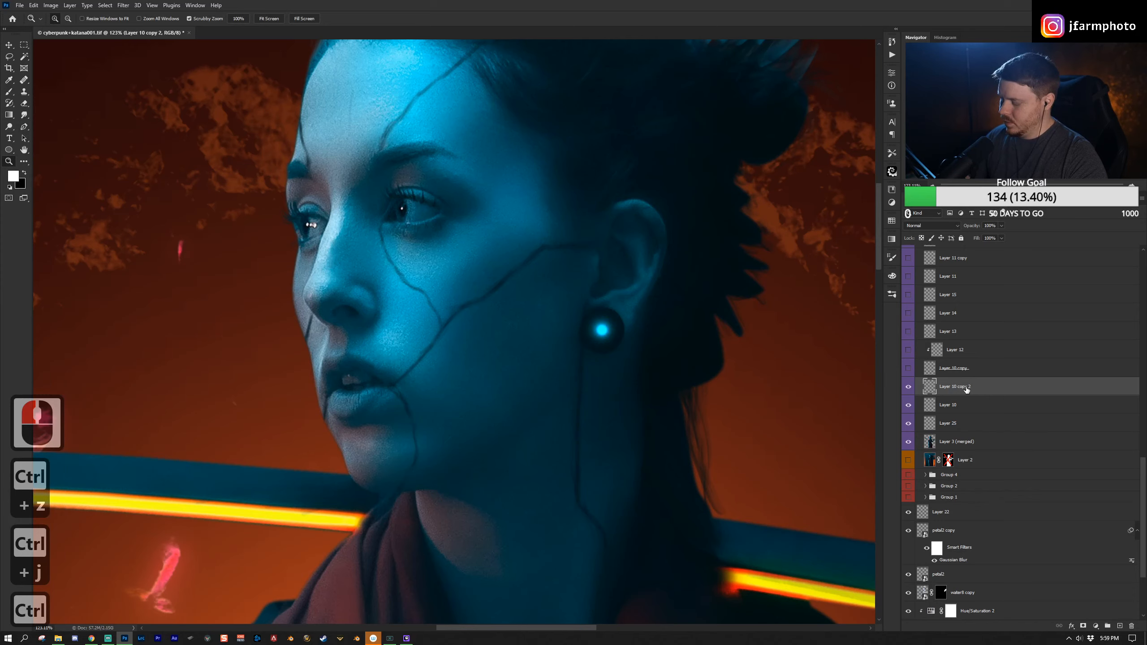
Step: Show Layer 10 copy and the Layer 12 highlights clipped to it, releasing and restoring Layer 12's clipping mask along the way
{"action": "left_click", "coordinate": [987, 354]}
{"action": "left_click", "coordinate": [994, 357]}
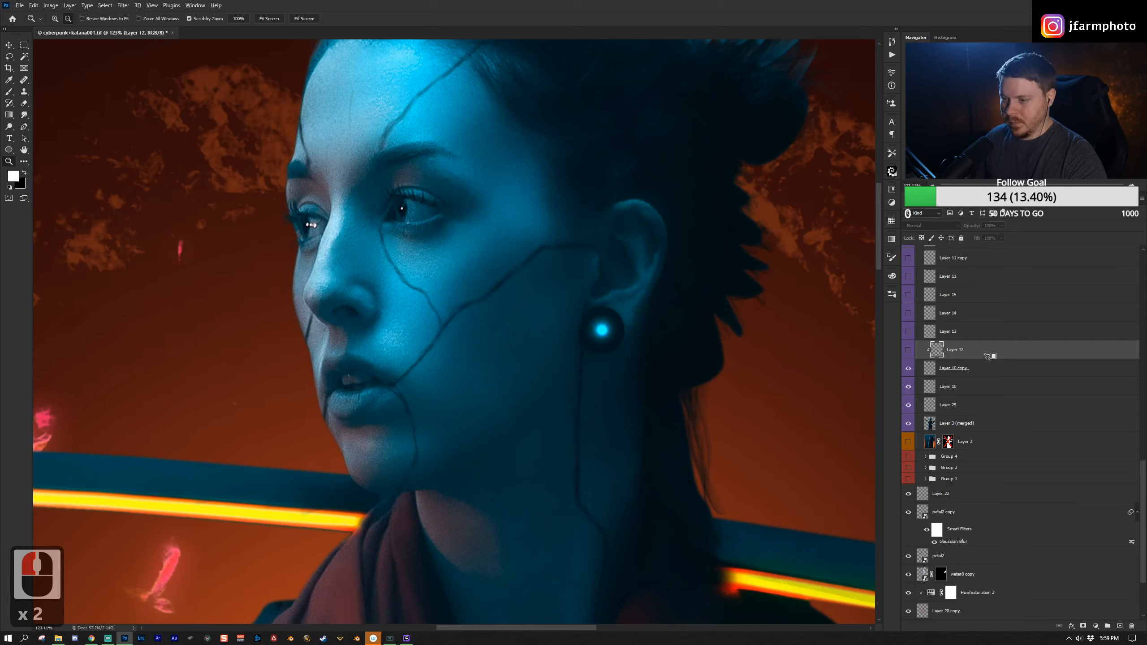
{"action": "left_click", "coordinate": [986, 357], "text": "alt"}
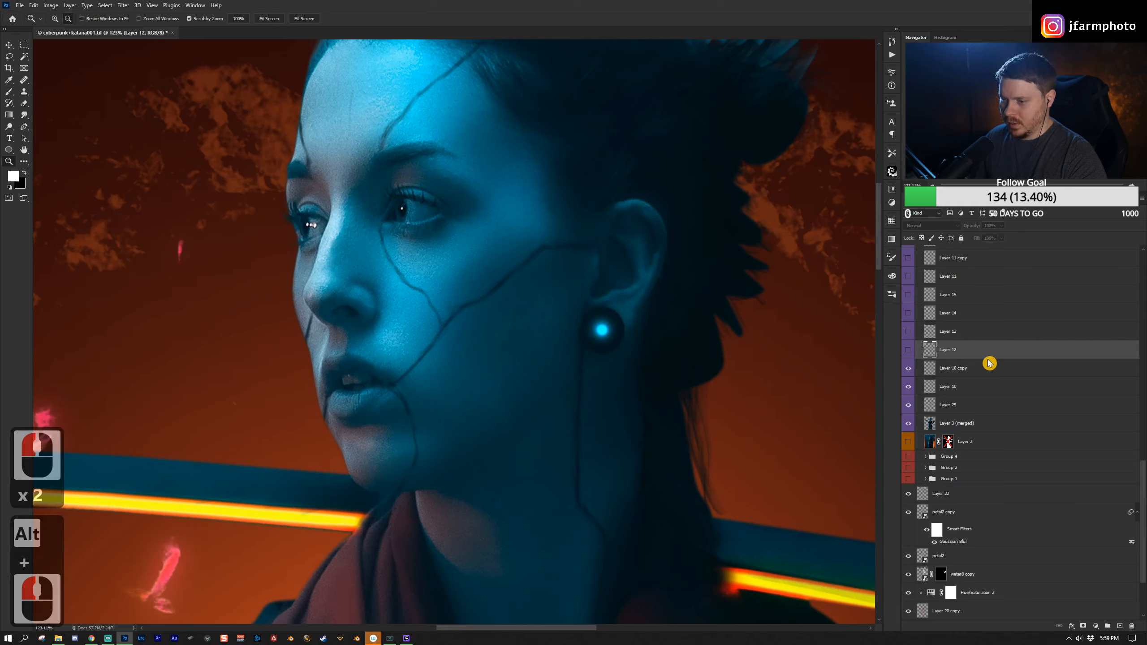
{"action": "left_click", "coordinate": [986, 357], "text": "alt"}
{"action": "left_click", "coordinate": [909, 352]}
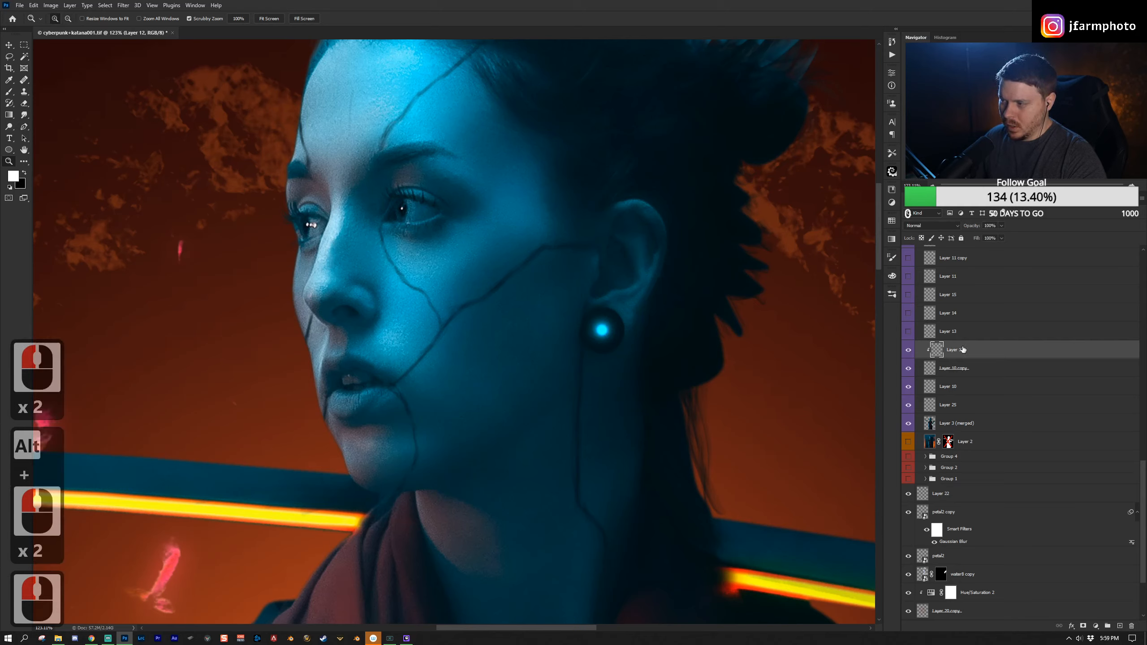
Step: Preview the brush at different sizes on Layer 12, and examine the highlights on the seam lines beside the ear and neck
{"action": "key", "text": "b"}
{"action": "key", "text": "w"}
{"action": "key", "text": "w"}
{"action": "key", "text": "w"}
{"action": "key", "text": "w"}
{"action": "key", "text": "w"}
{"action": "key", "text": "w"}
{"action": "key", "text": "w"}
{"action": "key", "text": "w"}
{"action": "key", "text": "w"}
{"action": "key", "text": "w"}
{"action": "key", "text": "w"}
{"action": "key", "text": "w"}
{"action": "key", "text": "w"}
{"action": "key", "text": "w"}
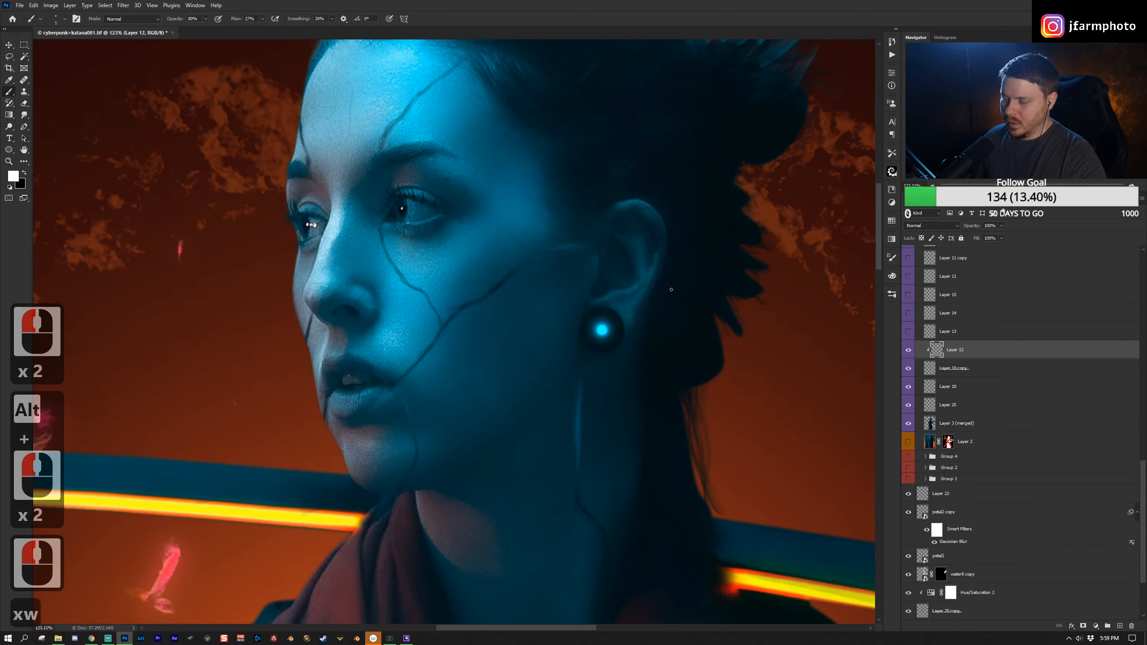
{"action": "key", "text": "w"}
{"action": "key", "text": "z"}
{"action": "left_click_drag", "start_coordinate": [615, 454], "coordinate": [570, 431]}
{"action": "left_click", "coordinate": [607, 474]}
{"action": "key", "text": "space"}
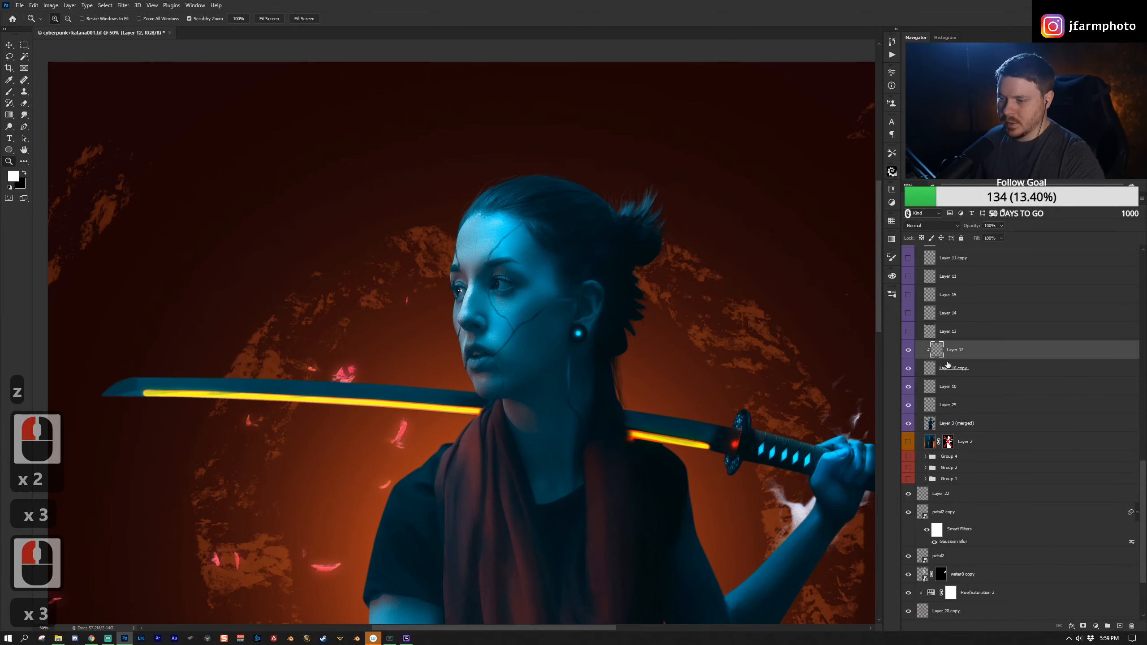
Step: Show Layer 13, check its Linear Dodge (Add) blend mode, and compare the image with the layer off and on
{"action": "left_click", "coordinate": [915, 338]}
{"action": "left_click", "coordinate": [908, 333]}
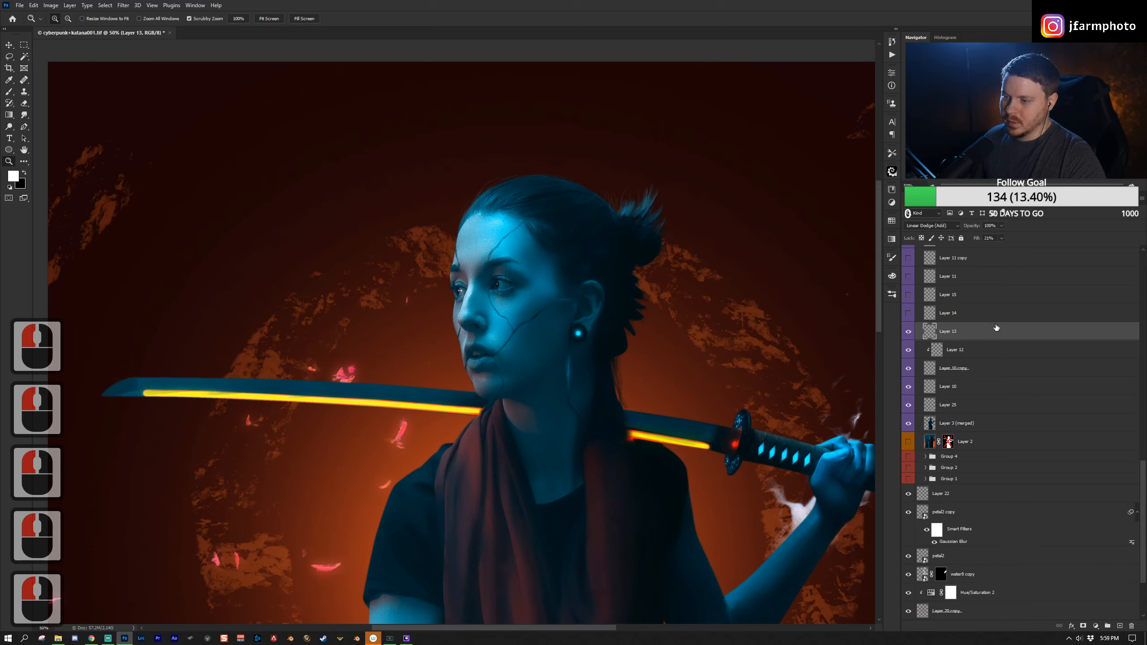
{"action": "left_click", "coordinate": [952, 229]}
{"action": "left_click", "coordinate": [950, 231]}
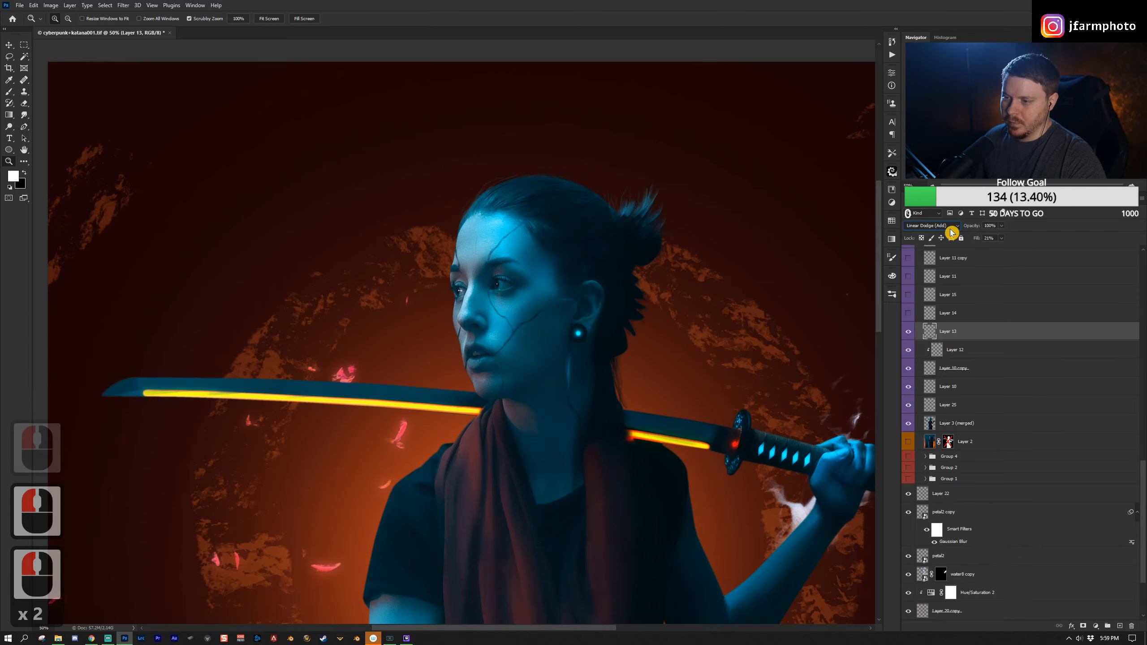
{"action": "left_click", "coordinate": [908, 333]}
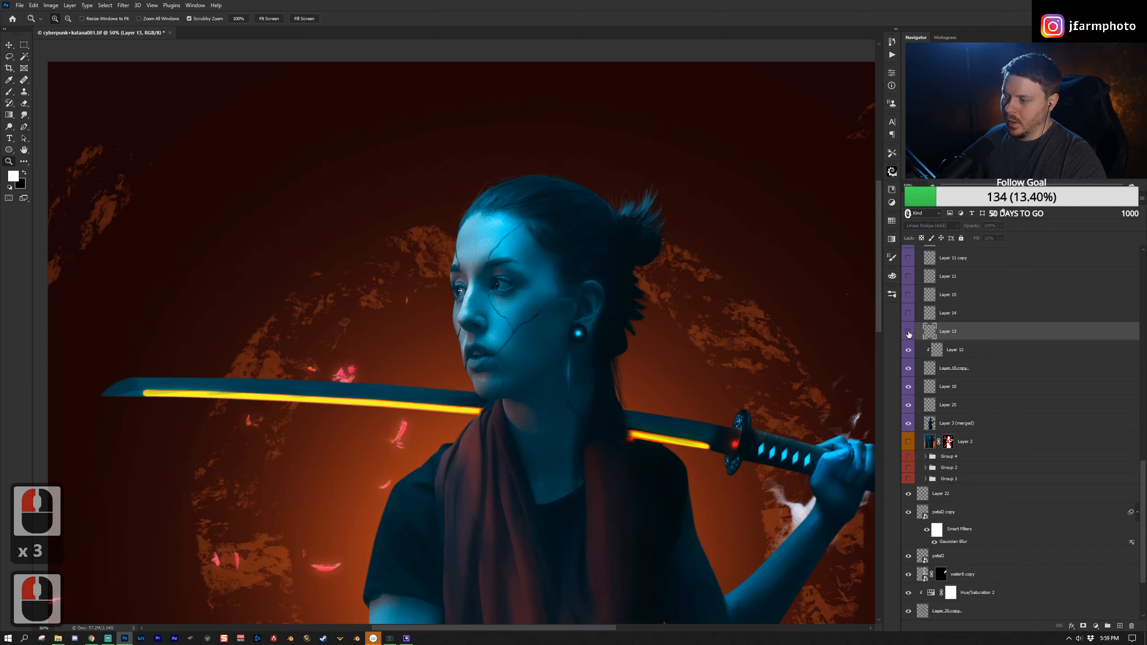
{"action": "left_click", "coordinate": [908, 334]}
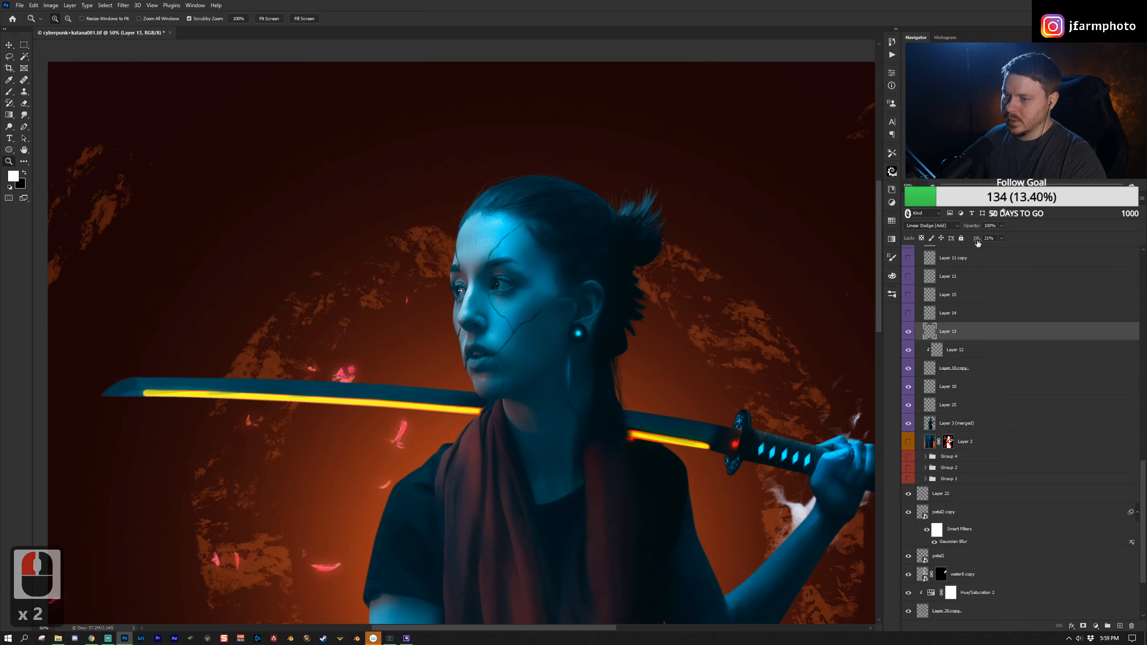
Step: Show Layer 14 and Layer 15 above Layer 13, comparing the image with Layer 14 off and on
{"action": "left_click", "coordinate": [960, 316]}
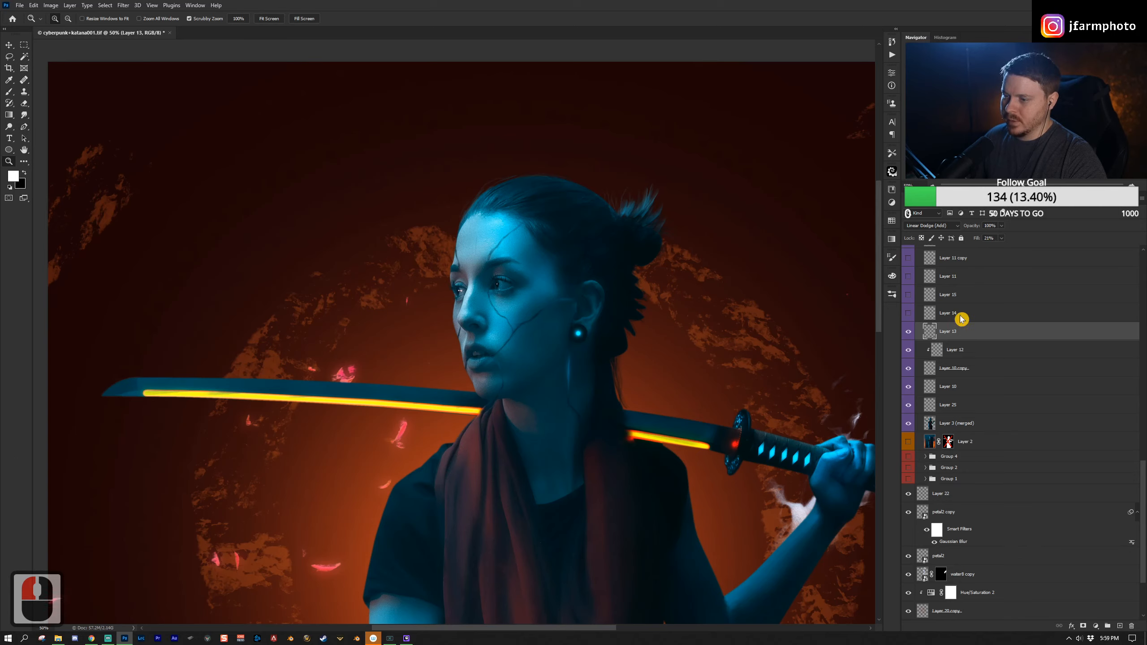
{"action": "left_click", "coordinate": [906, 312]}
{"action": "left_click", "coordinate": [907, 312]}
{"action": "left_click", "coordinate": [907, 313]}
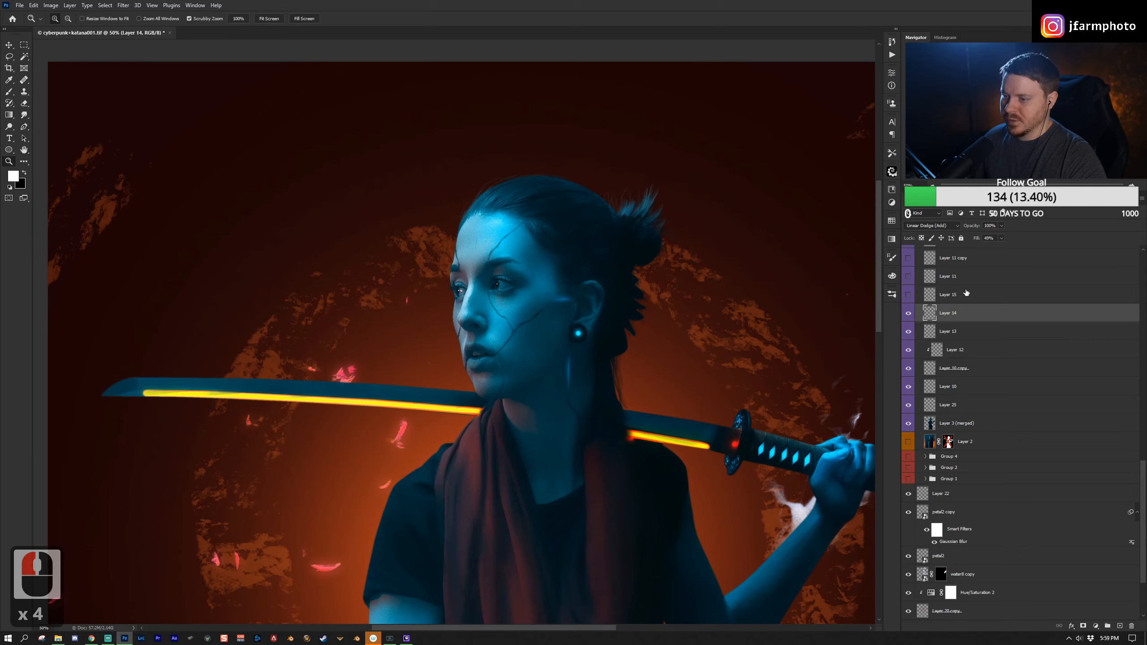
{"action": "left_click", "coordinate": [923, 294]}
{"action": "left_click", "coordinate": [908, 295]}
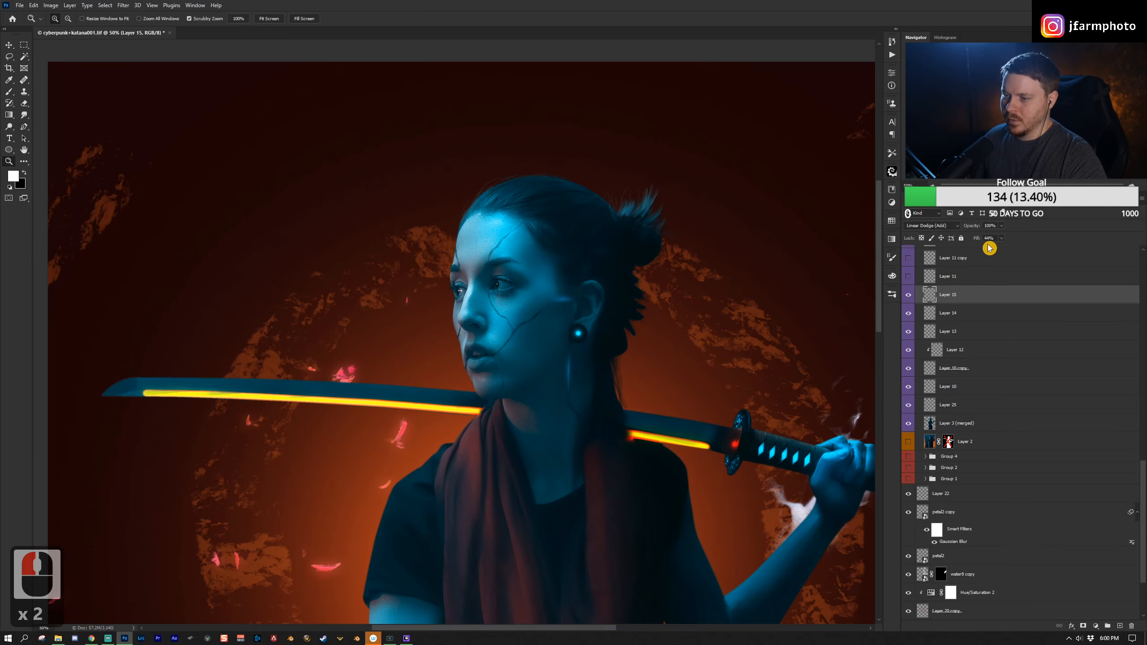
Step: Select Layer 11, compare the image with it on and off, and examine the face closely with it hidden
{"action": "left_click", "coordinate": [933, 282]}
{"action": "left_click", "coordinate": [911, 276]}
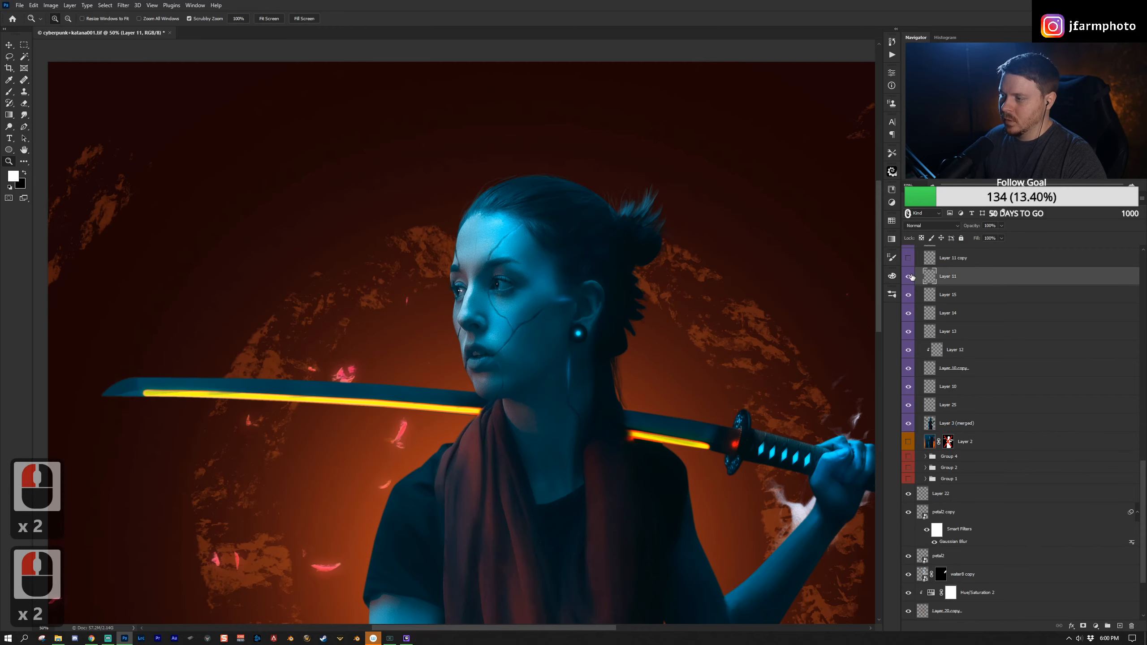
{"action": "left_click", "coordinate": [910, 277]}
{"action": "key", "text": "z"}
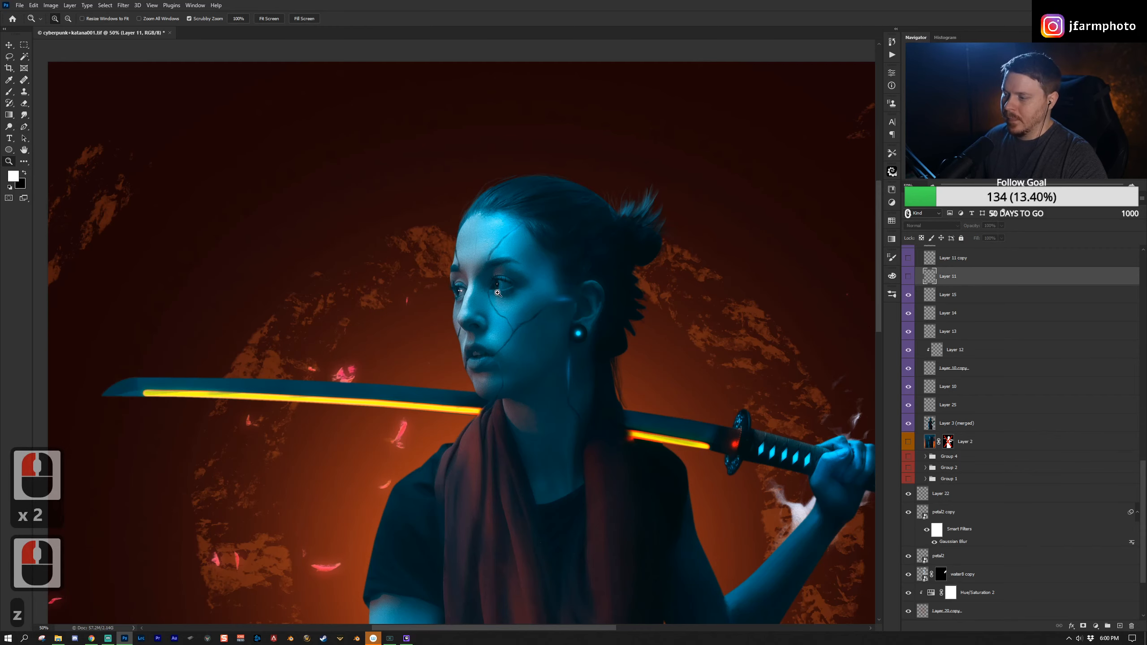
{"action": "left_click", "coordinate": [557, 323]}
{"action": "left_click", "coordinate": [556, 318]}
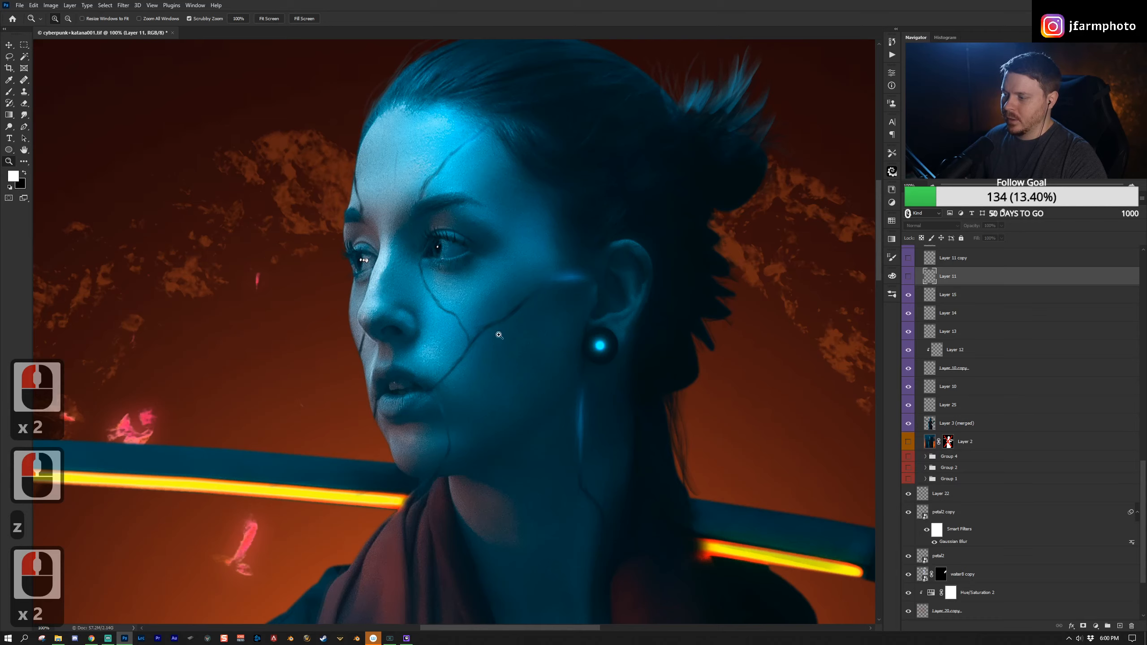
{"action": "key", "text": "z"}
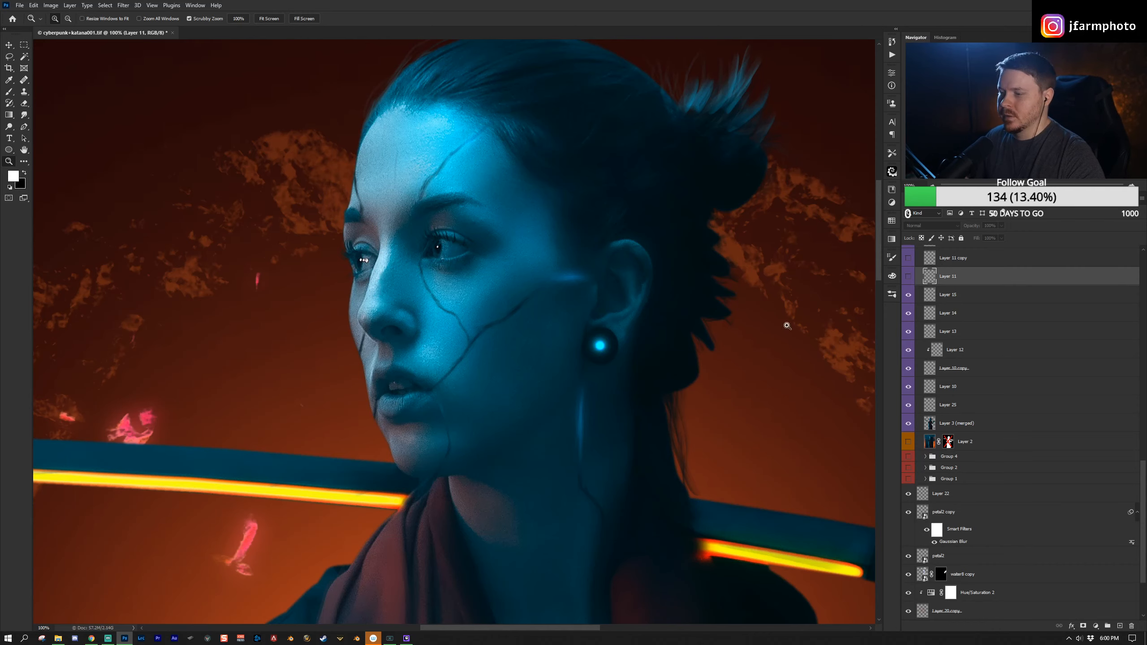
Step: Show Layer 11, inspect the cheek seam lines close up and from farther out, and compare the layer off and on
{"action": "left_click", "coordinate": [908, 278]}
{"action": "key", "text": "z"}
{"action": "left_click", "coordinate": [504, 359]}
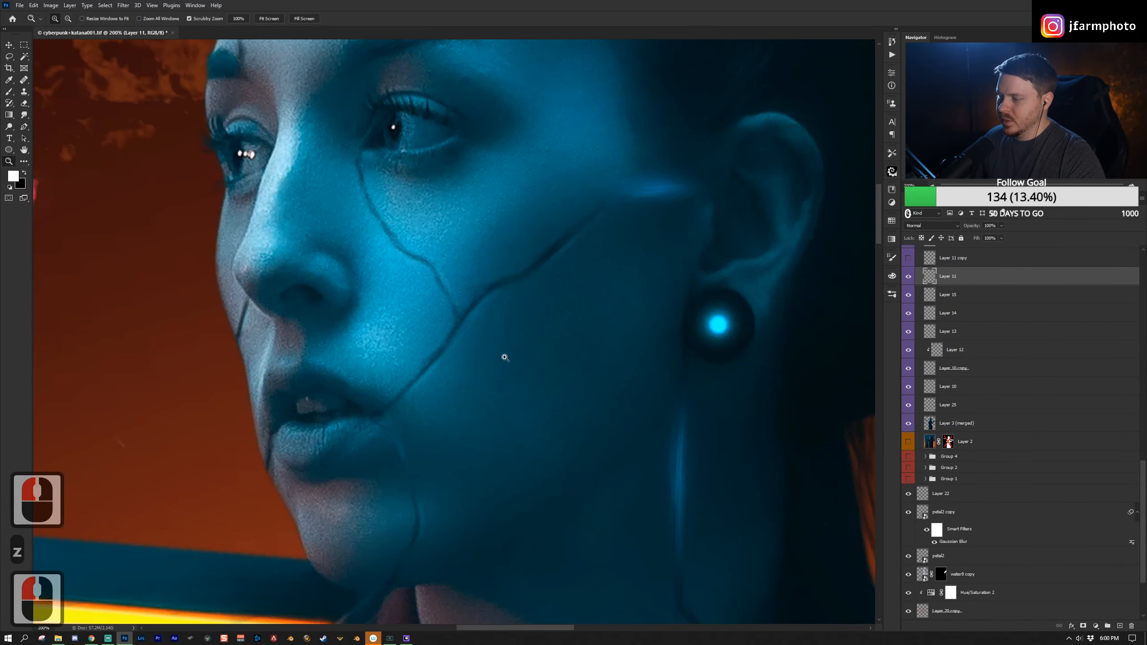
{"action": "key", "text": "z"}
{"action": "left_click", "coordinate": [482, 331], "text": "alt"}
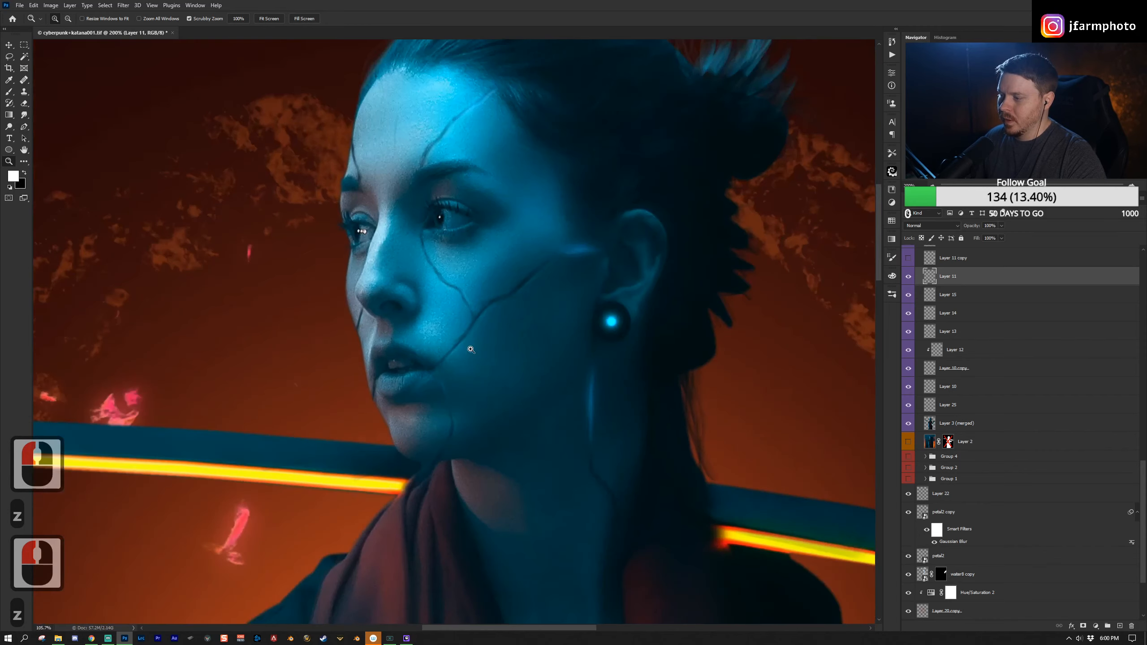
{"action": "left_click", "coordinate": [464, 358]}
{"action": "key", "text": "x"}
{"action": "key", "text": "z"}
{"action": "left_click_drag", "start_coordinate": [526, 282], "coordinate": [479, 344]}
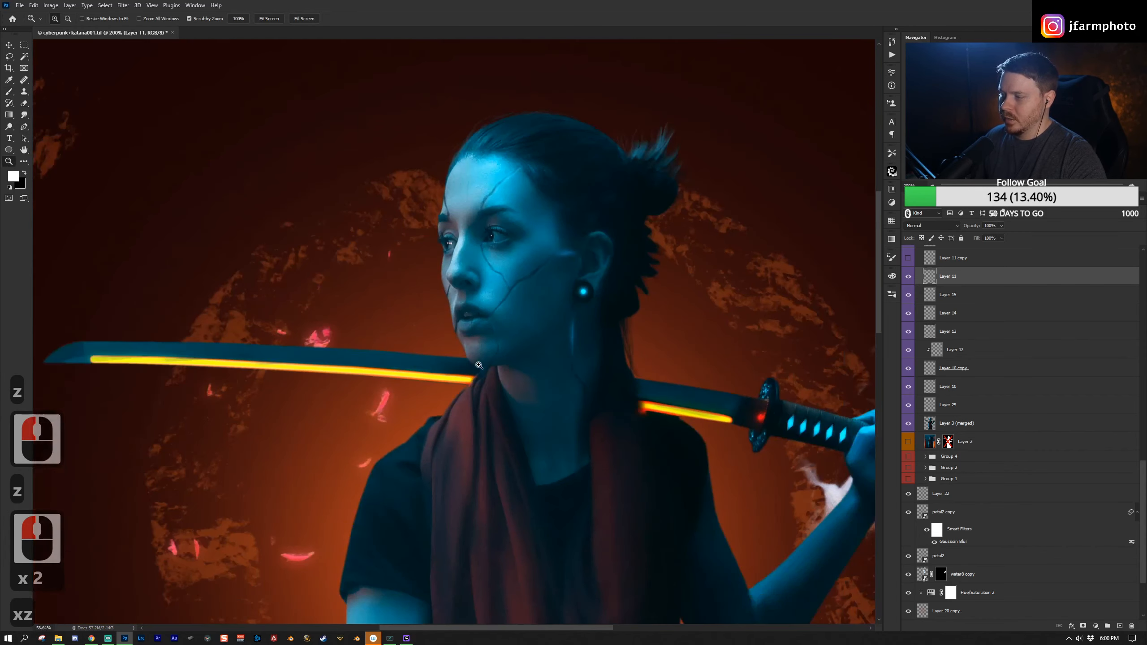
{"action": "left_click", "coordinate": [523, 339]}
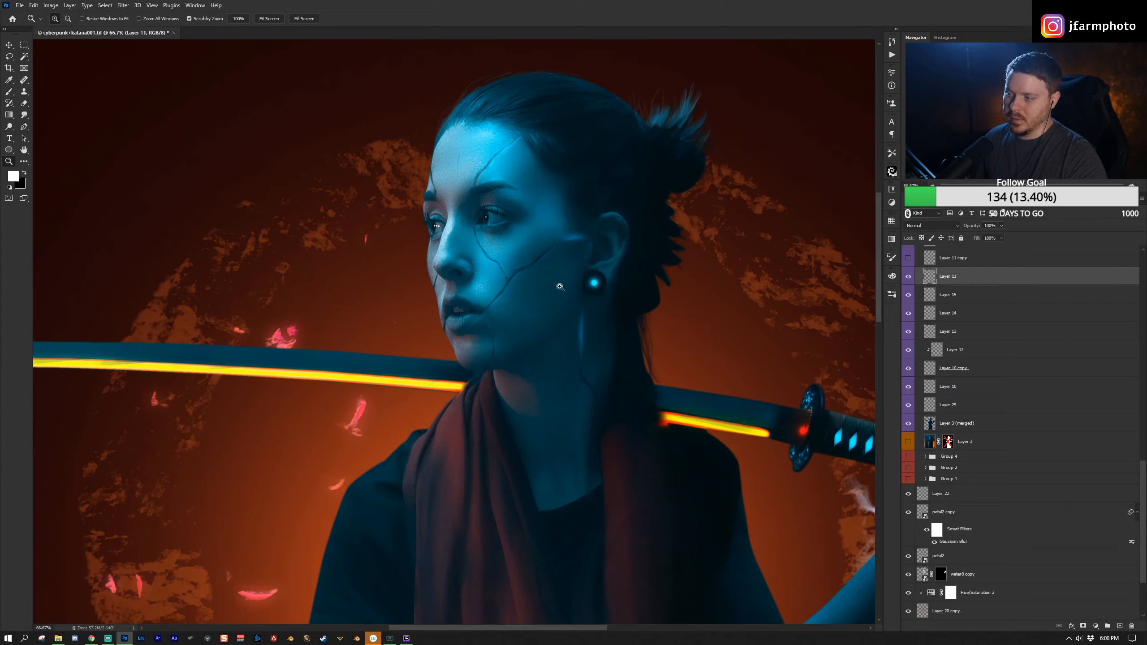
{"action": "left_click", "coordinate": [908, 276]}
{"action": "left_click", "coordinate": [908, 277]}
Step: Show Layer 11 copy above Layer 11, comparing the face with the copy off and on
{"action": "scroll", "coordinate": [957, 294], "scroll_direction": "up", "scroll_amount": 2}
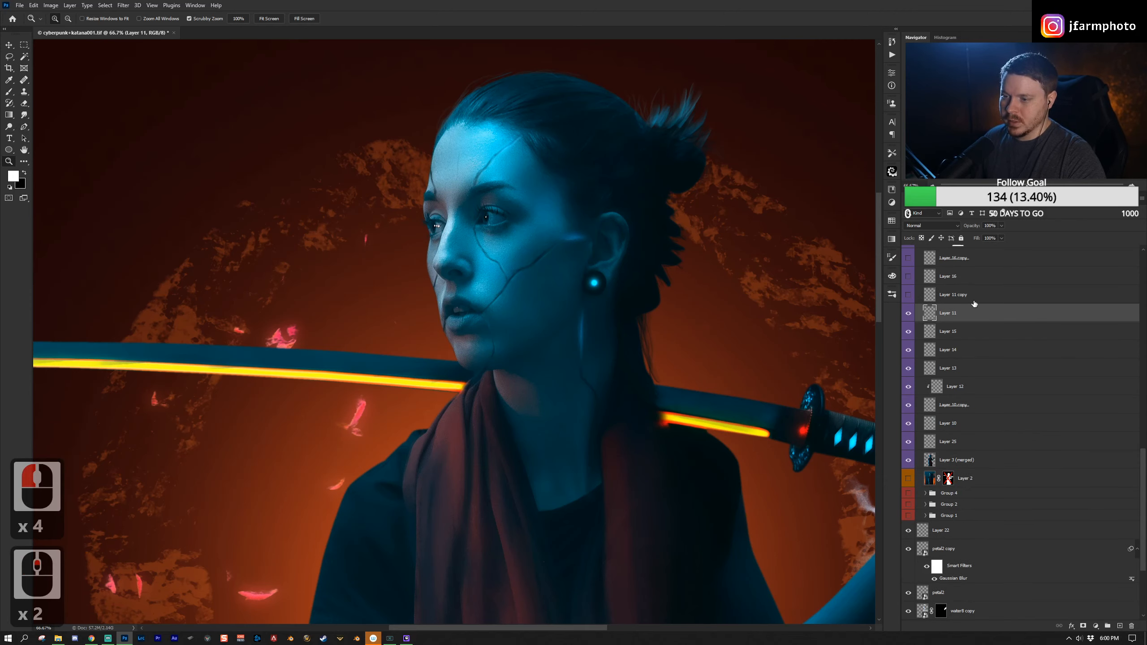
{"action": "left_click", "coordinate": [972, 300]}
{"action": "left_click", "coordinate": [909, 296]}
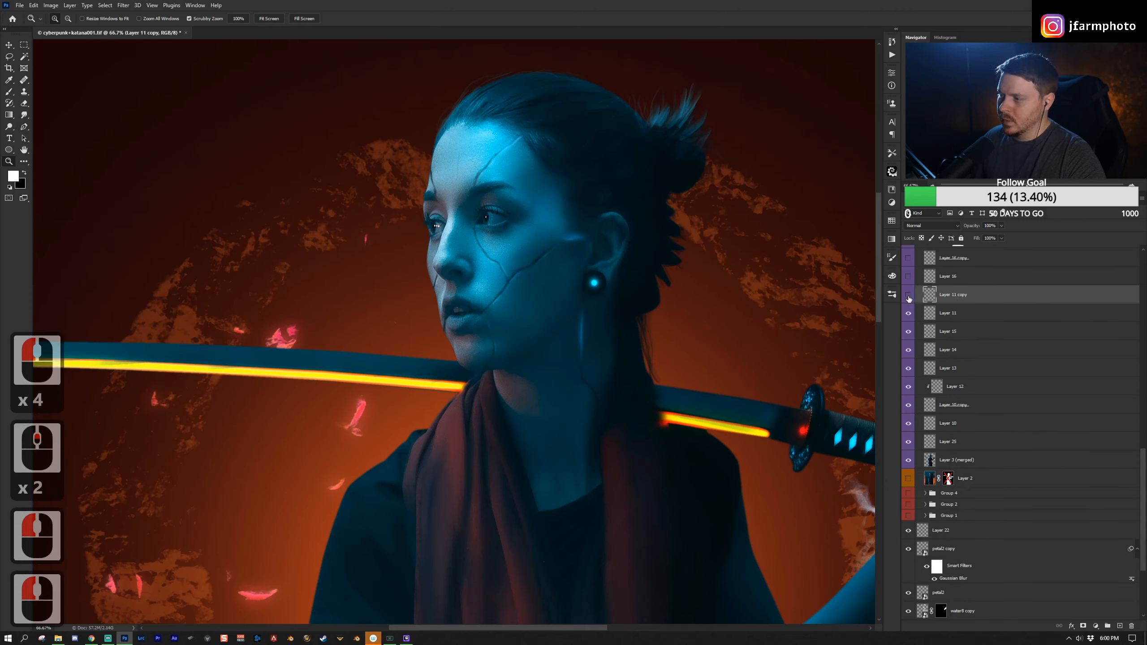
{"action": "left_click", "coordinate": [908, 298]}
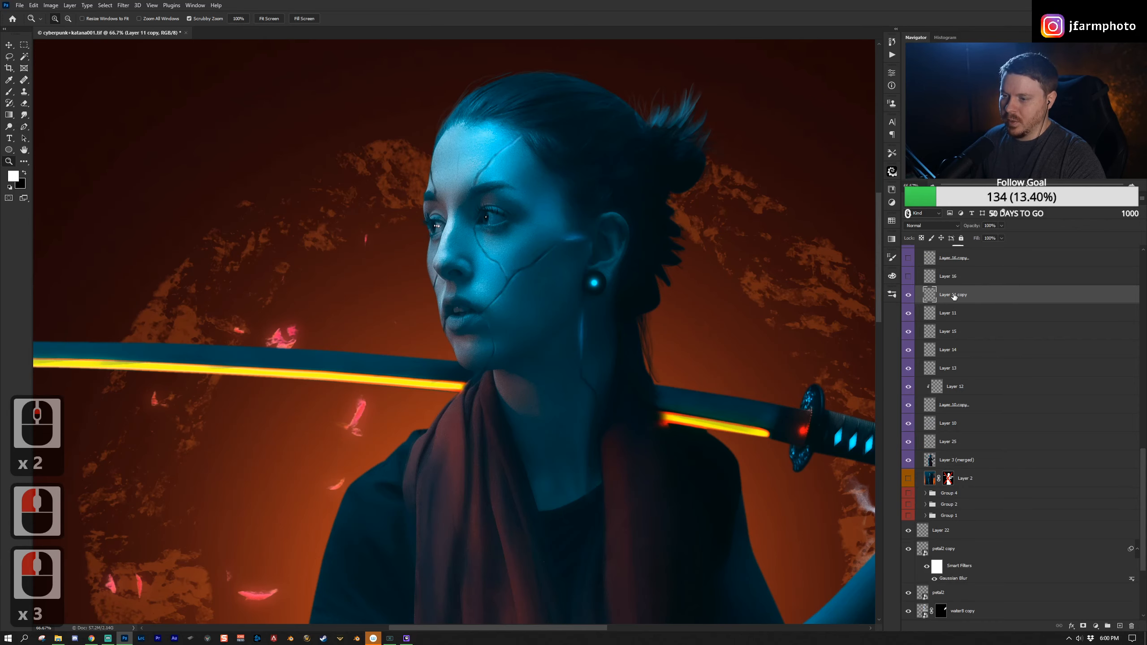
{"action": "left_click", "coordinate": [908, 296]}
{"action": "left_click", "coordinate": [908, 295]}
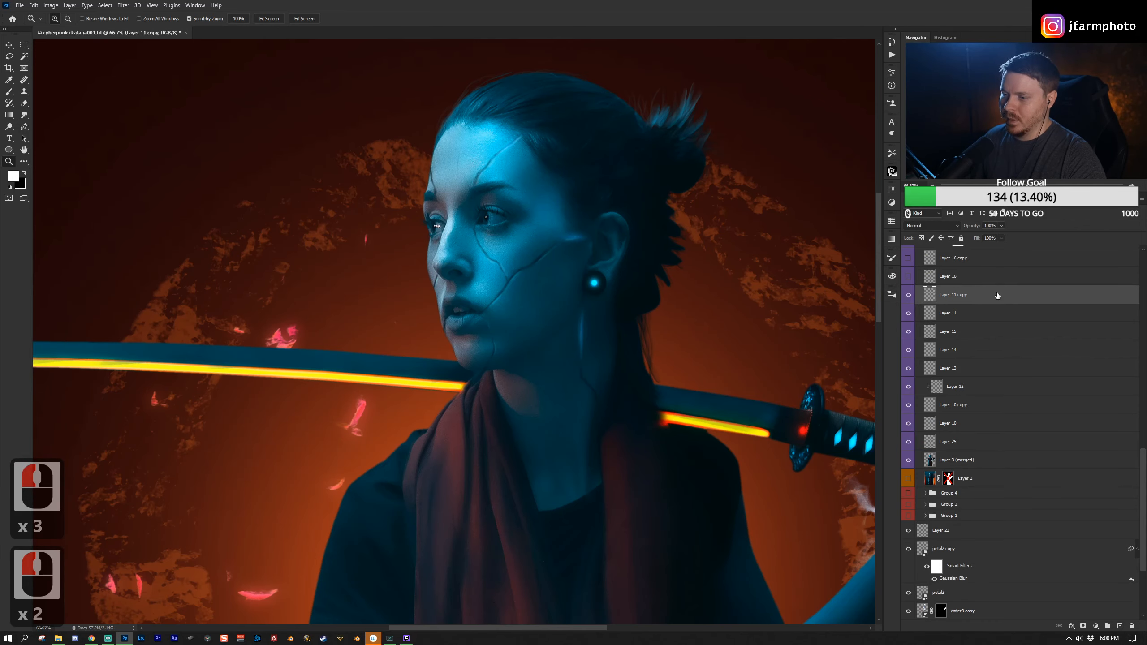
Step: Show Layer 16, set to Screen, above Layer 11 copy, and view the figure and katana as a whole
{"action": "scroll", "coordinate": [997, 296], "scroll_direction": "up", "scroll_amount": 2}
{"action": "left_click", "coordinate": [962, 313]}
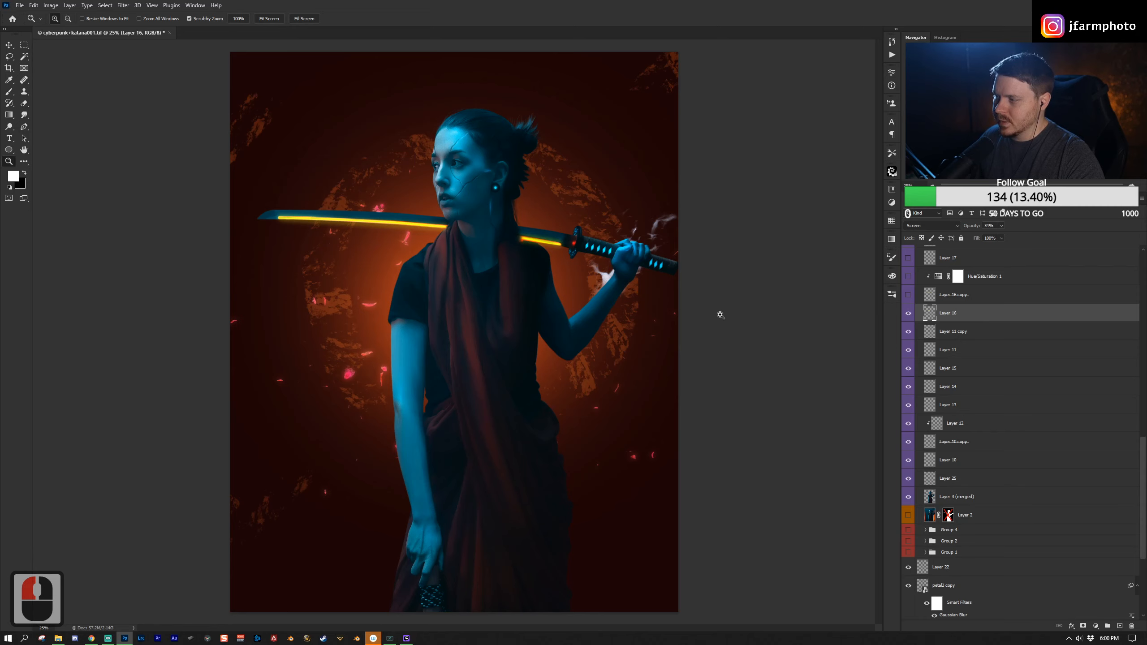
{"action": "left_click", "coordinate": [546, 243]}
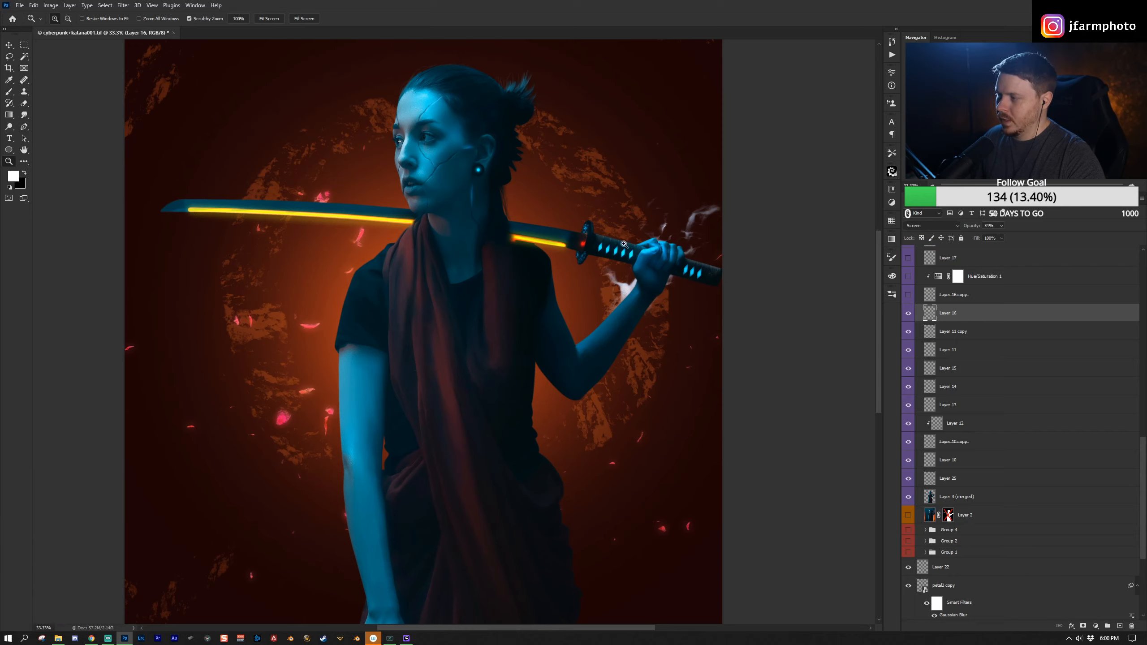
Step: Compare the katana with Layer 16 off and on, and show Layer 16 copy above it
{"action": "left_click", "coordinate": [908, 313]}
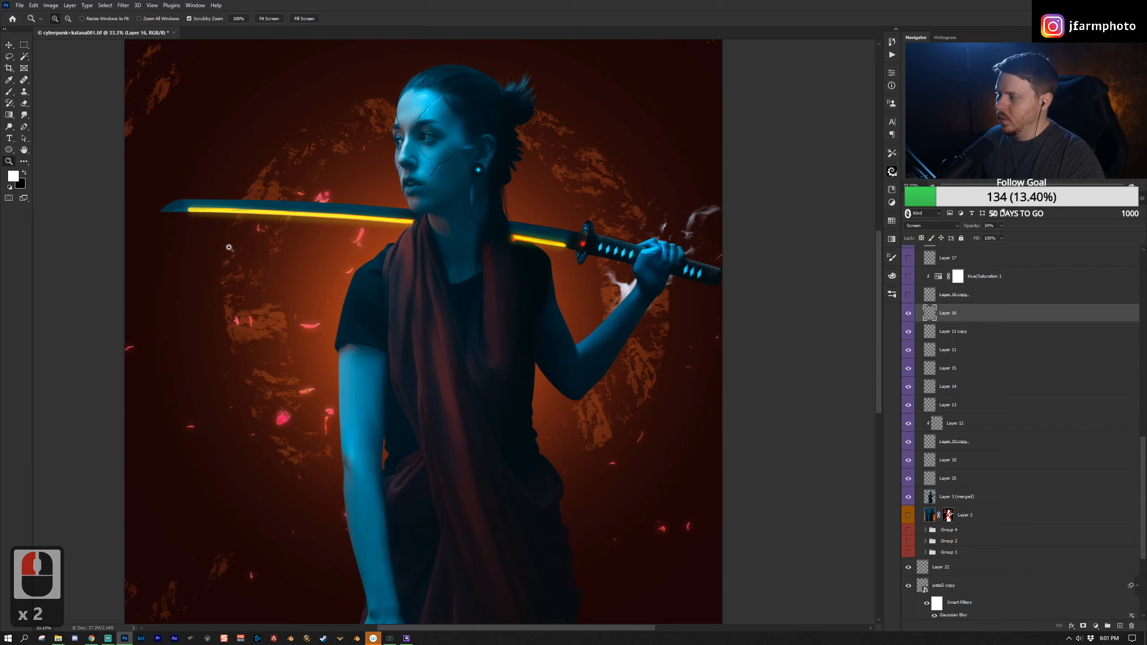
{"action": "left_click", "coordinate": [957, 297]}
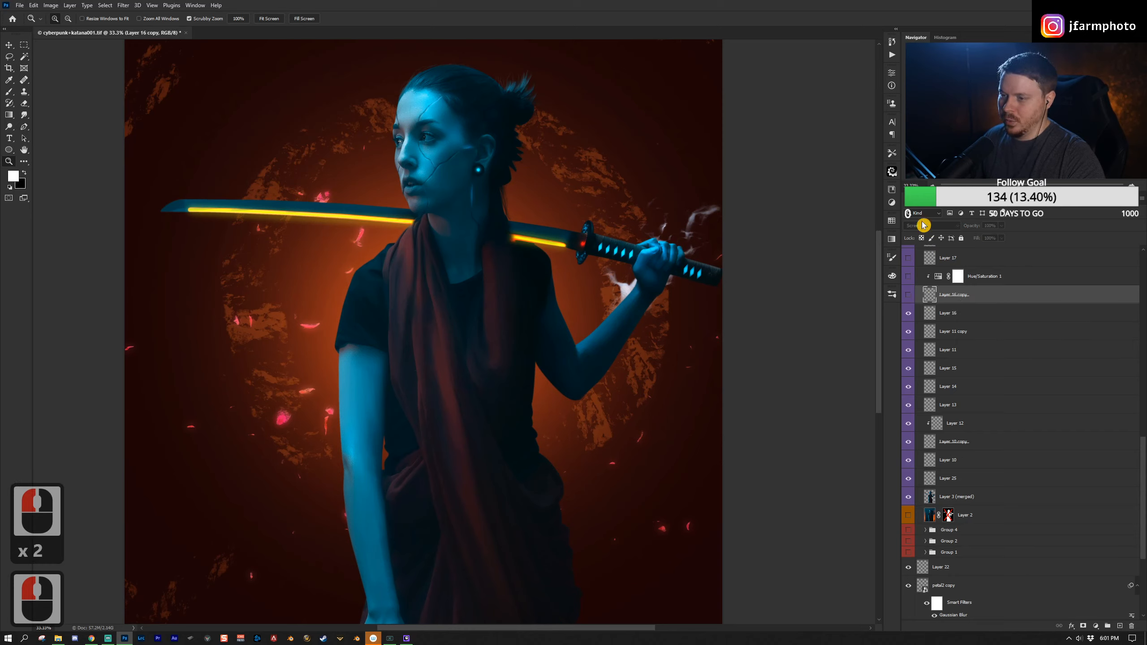
{"action": "left_click", "coordinate": [908, 294]}
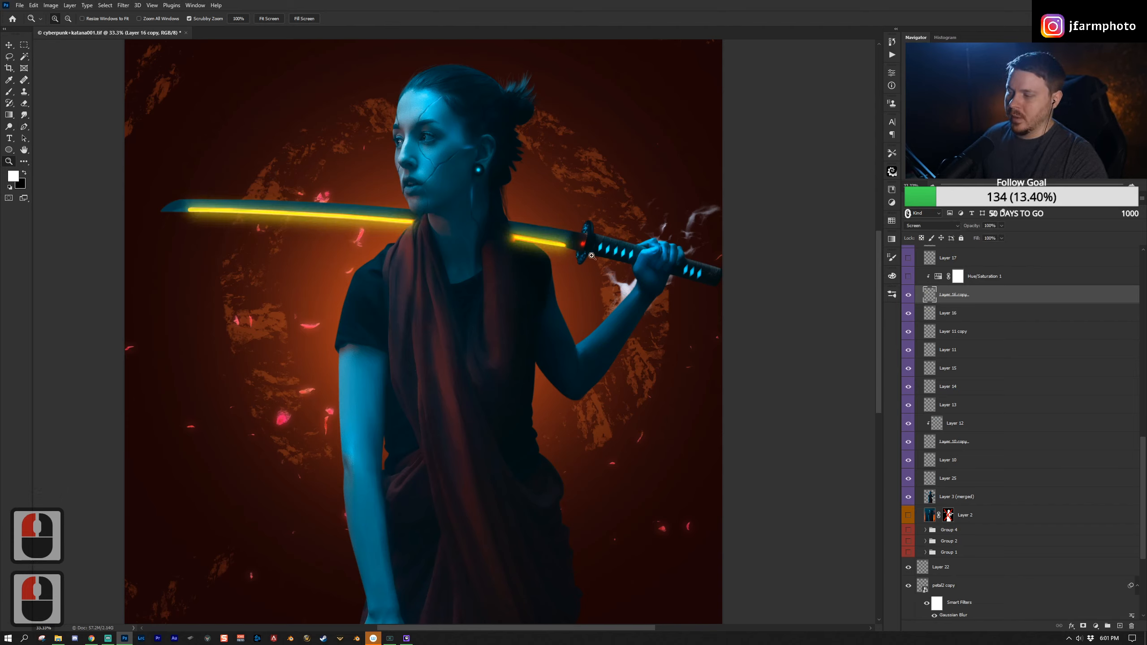
{"action": "key", "text": "b"}
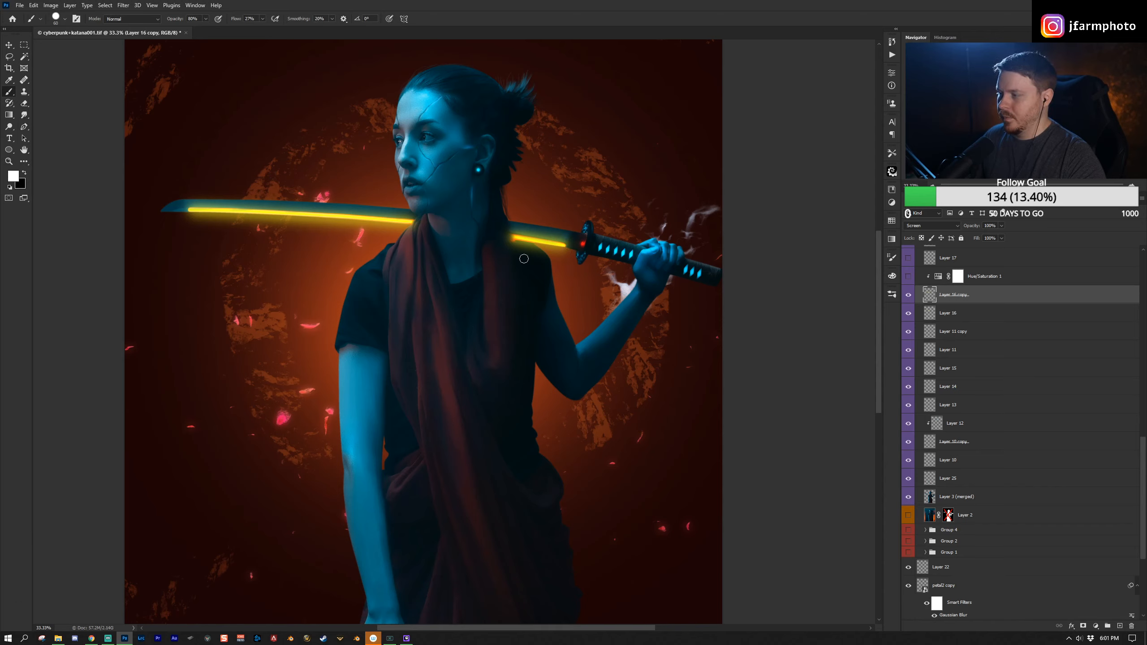
Step: Show the Hue/Saturation 1 adjustment clipped to Layer 16 copy, open its settings, and compare the blade glow with it off and on
{"action": "left_click", "coordinate": [909, 278]}
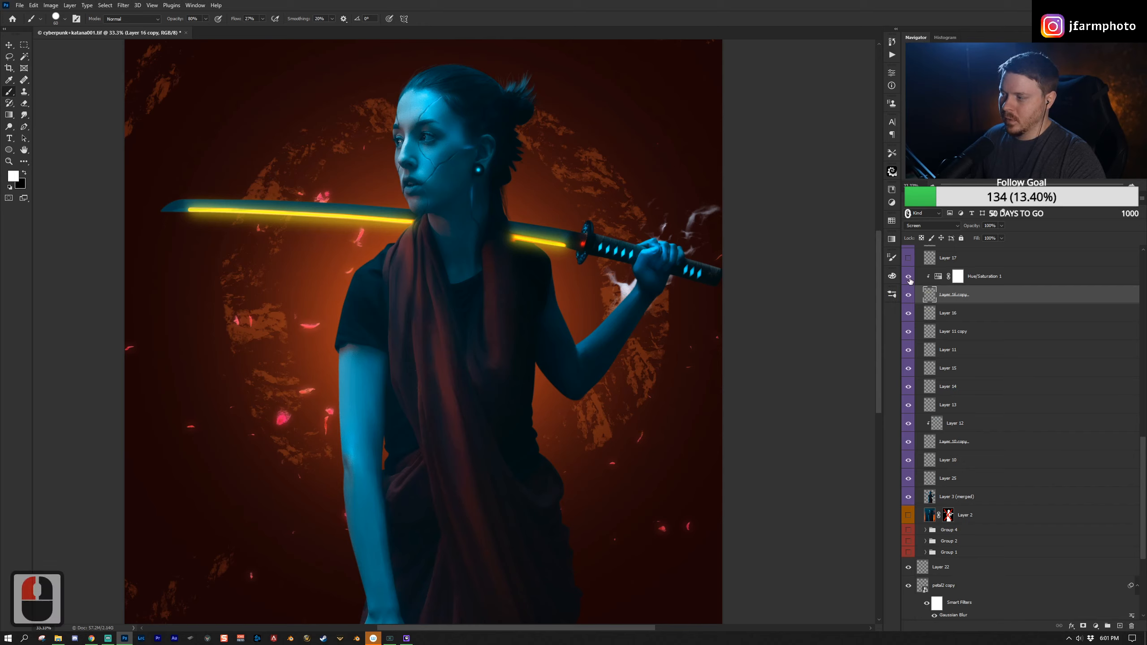
{"action": "left_click", "coordinate": [977, 282]}
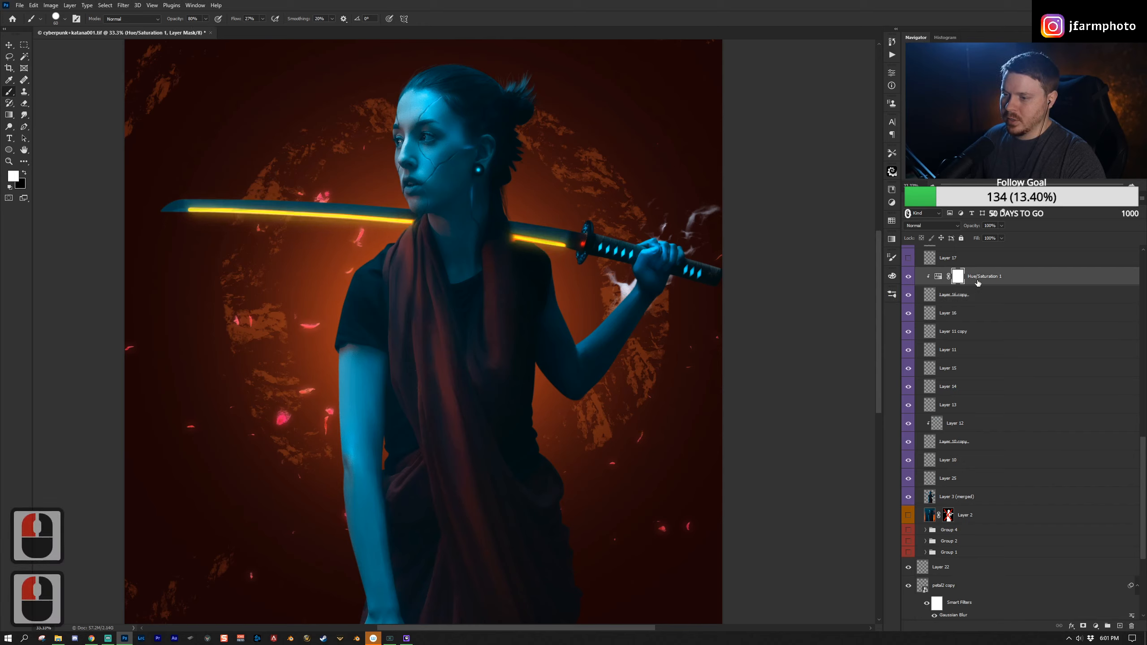
{"action": "left_click", "coordinate": [940, 277]}
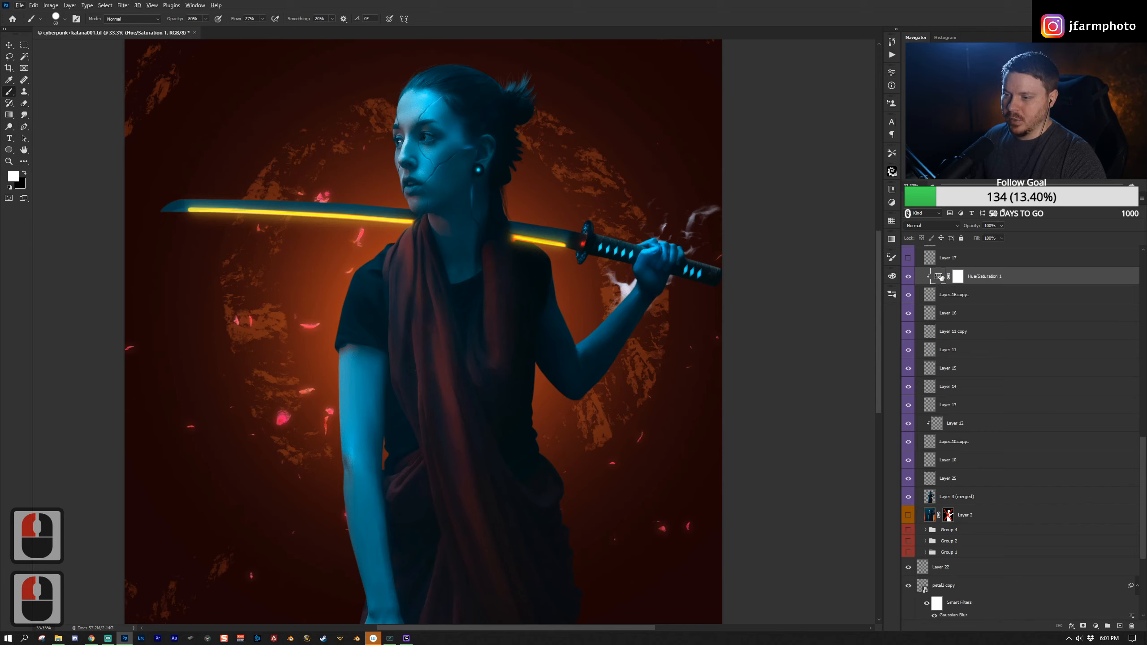
{"action": "double_click", "coordinate": [940, 277]}
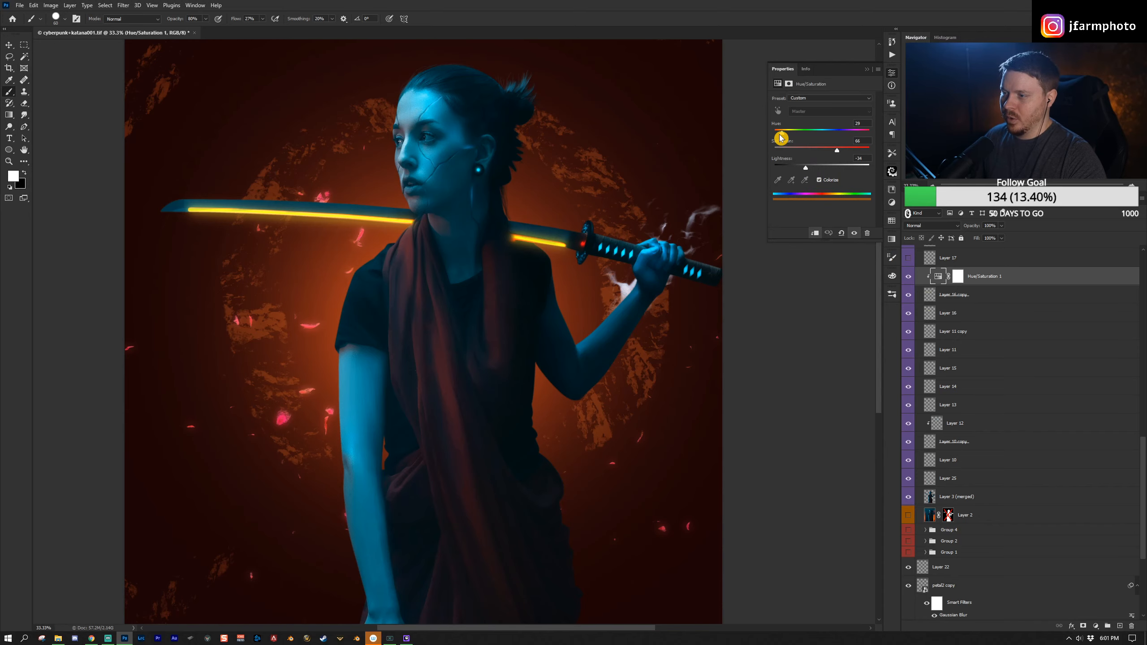
{"action": "left_click", "coordinate": [907, 276]}
{"action": "left_click", "coordinate": [908, 276]}
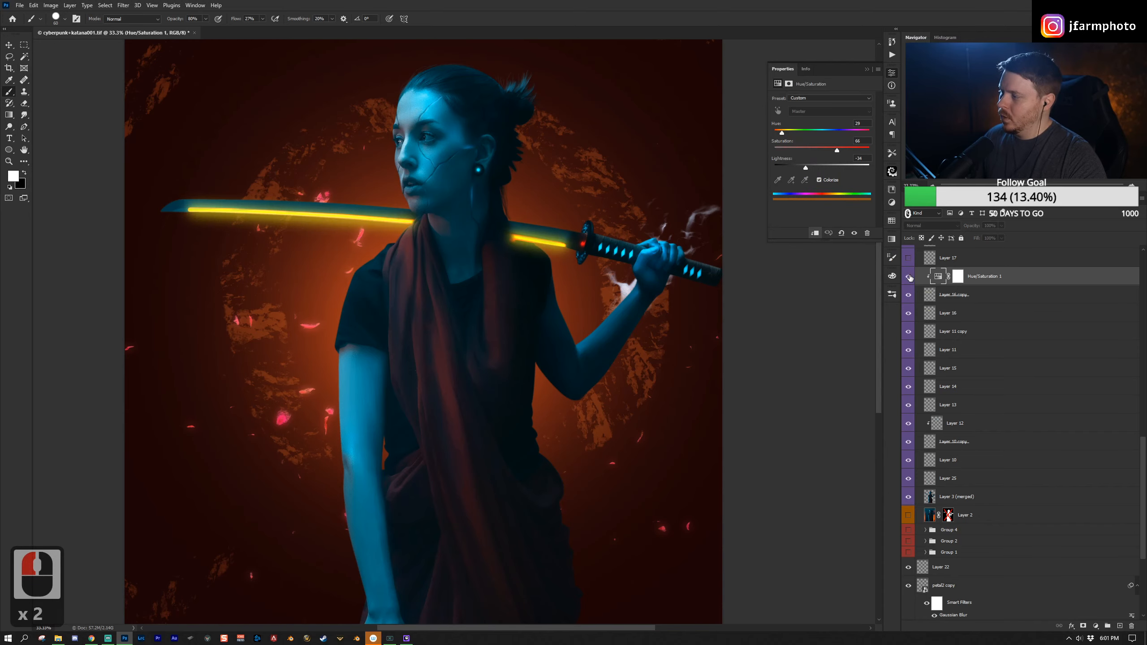
Step: Show Layer 17, set to Screen, above Hue/Saturation 1 and compare the figure and blade with it off and on
{"action": "key", "text": "z"}
{"action": "left_click_drag", "start_coordinate": [513, 227], "coordinate": [465, 253]}
{"action": "left_click", "coordinate": [469, 262]}
{"action": "left_click", "coordinate": [469, 262]}
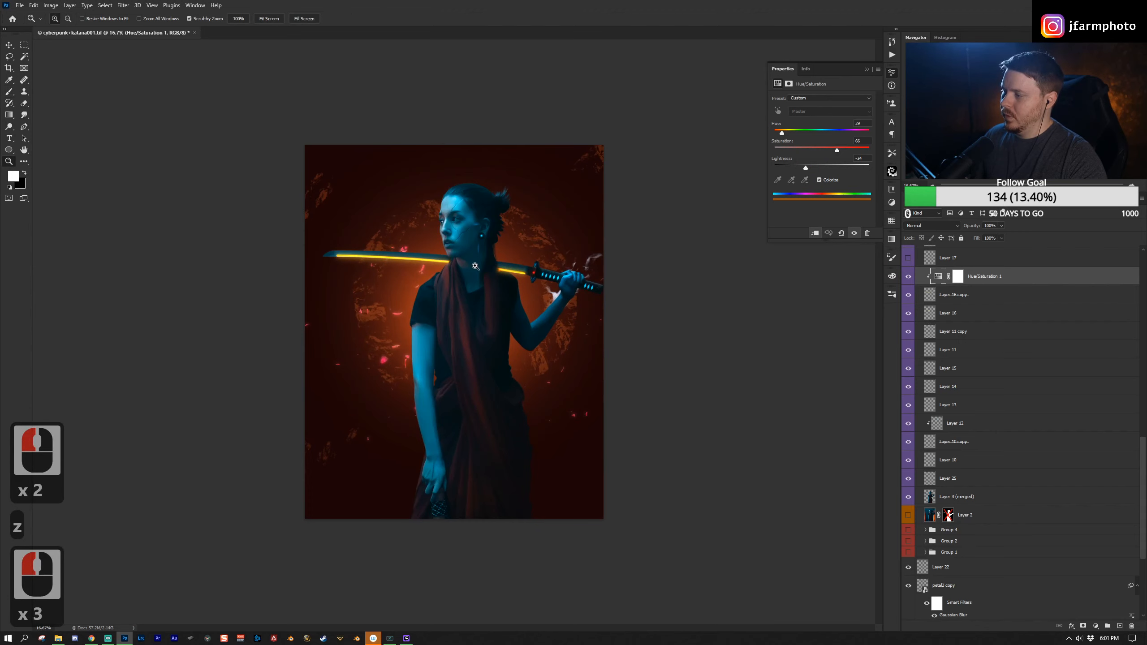
{"action": "left_click", "coordinate": [470, 262]}
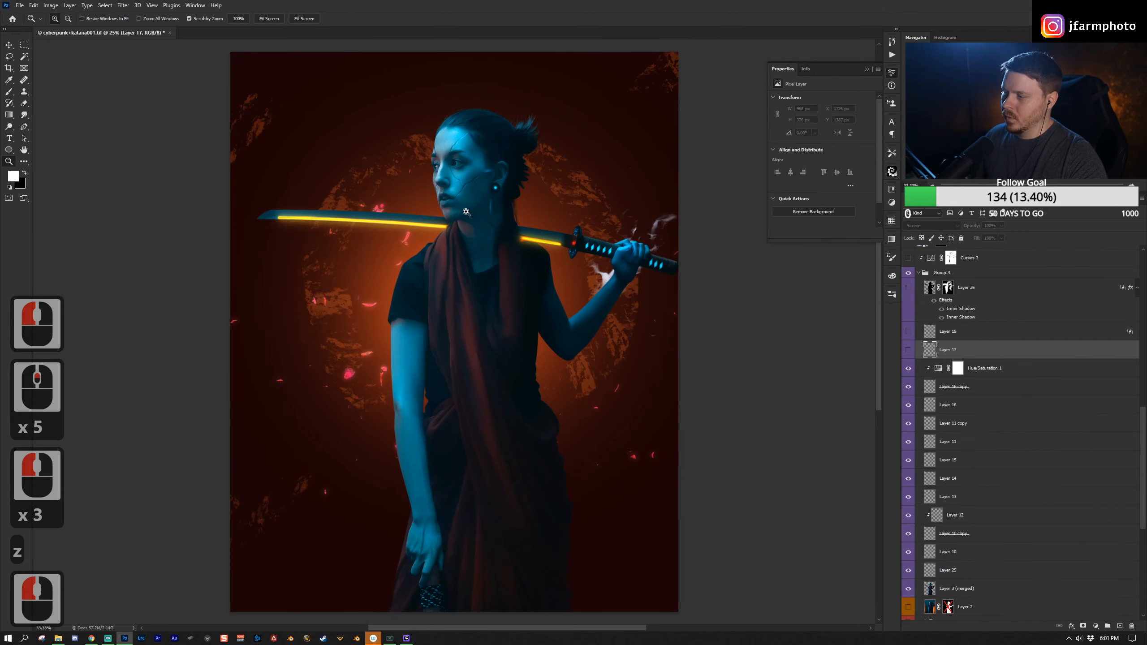
{"action": "left_click", "coordinate": [467, 211]}
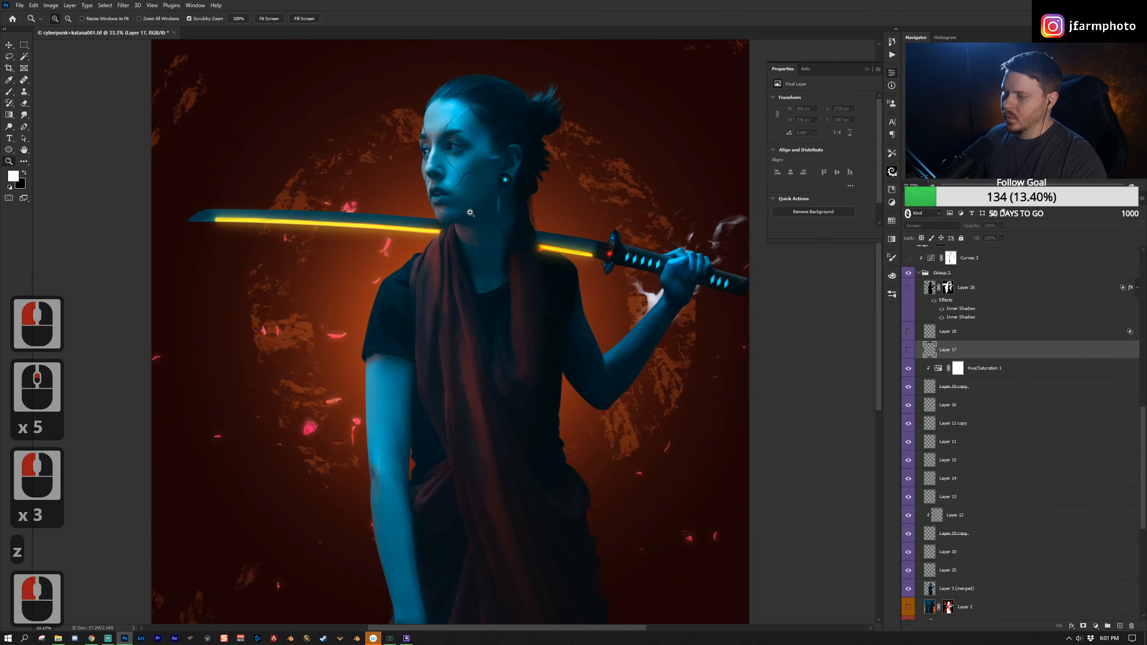
{"action": "left_click", "coordinate": [947, 233]}
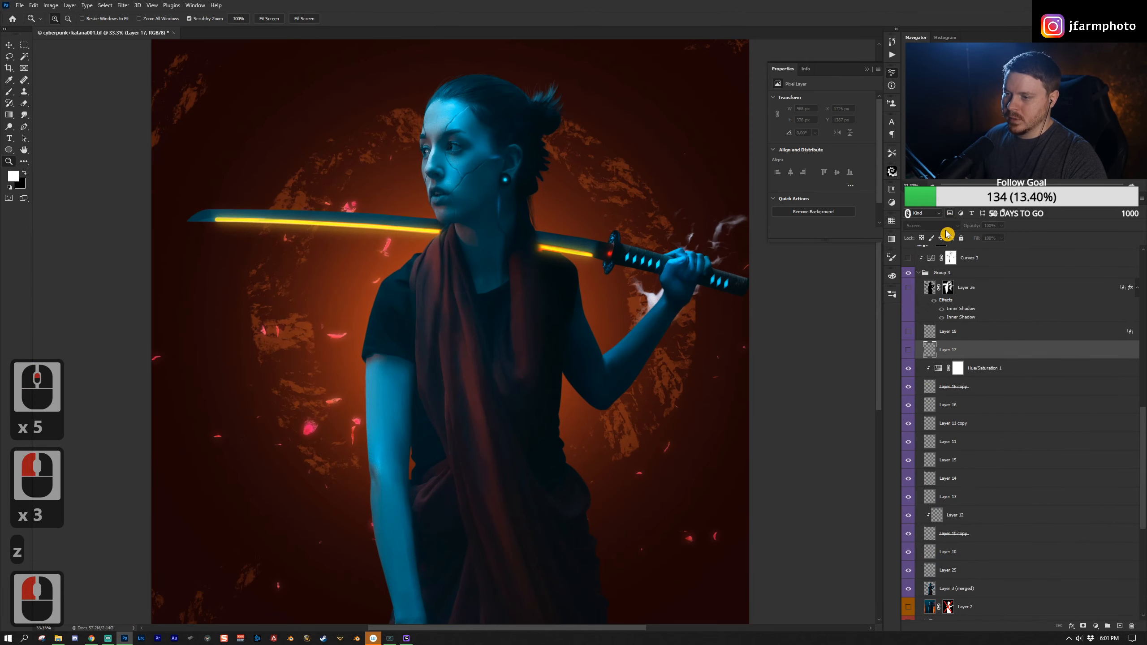
{"action": "left_click", "coordinate": [908, 349]}
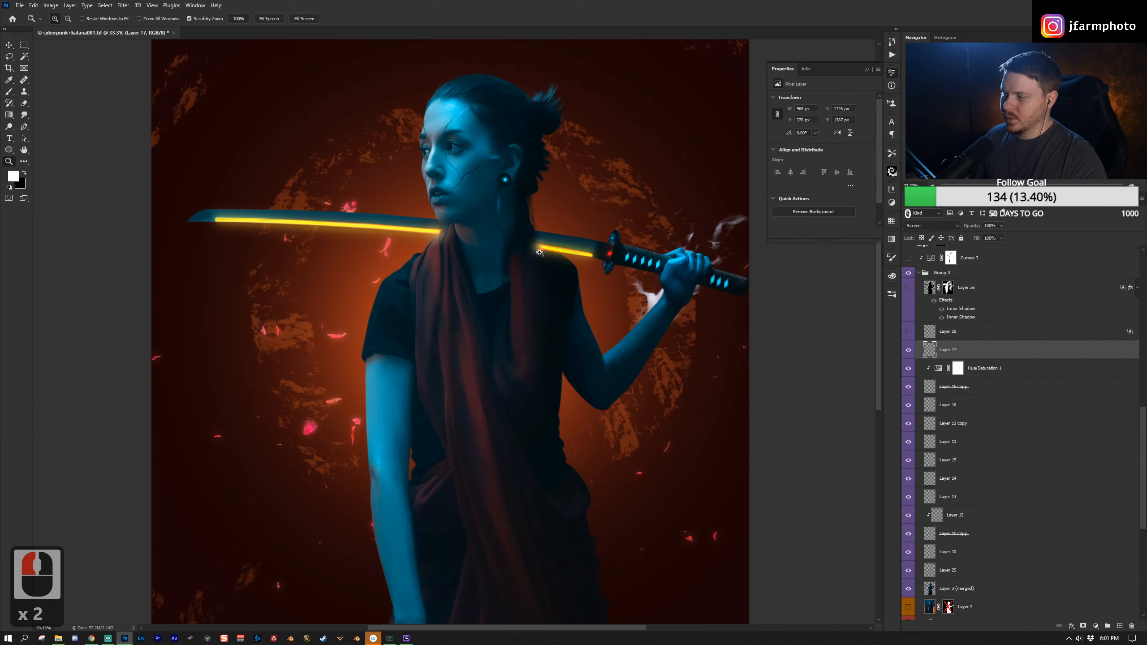
{"action": "left_click", "coordinate": [908, 351]}
{"action": "left_click", "coordinate": [905, 352]}
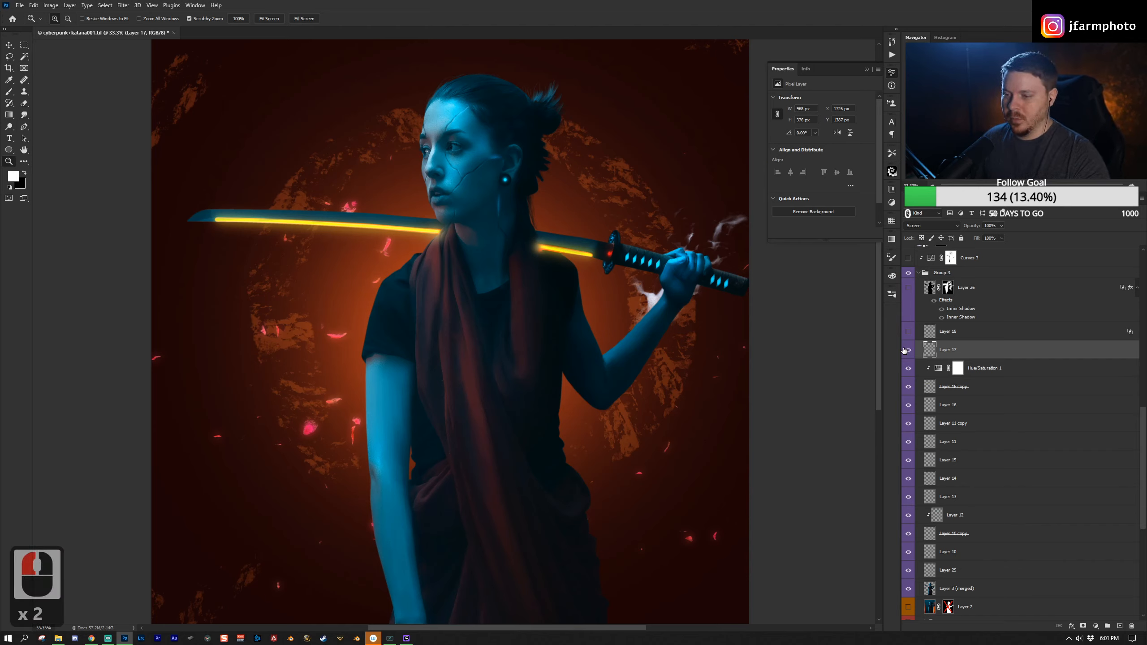
Step: Look through the blend mode options for Layer 17, leaving it set to Screen
{"action": "left_click", "coordinate": [991, 335]}
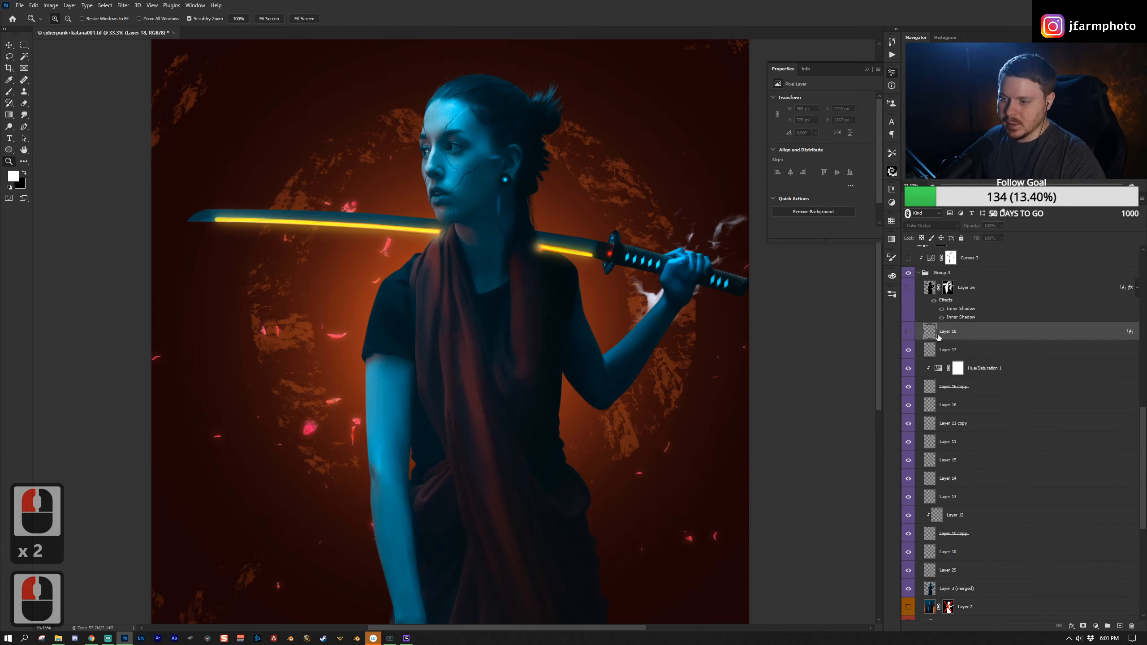
{"action": "left_click", "coordinate": [945, 352]}
{"action": "left_click", "coordinate": [938, 225]}
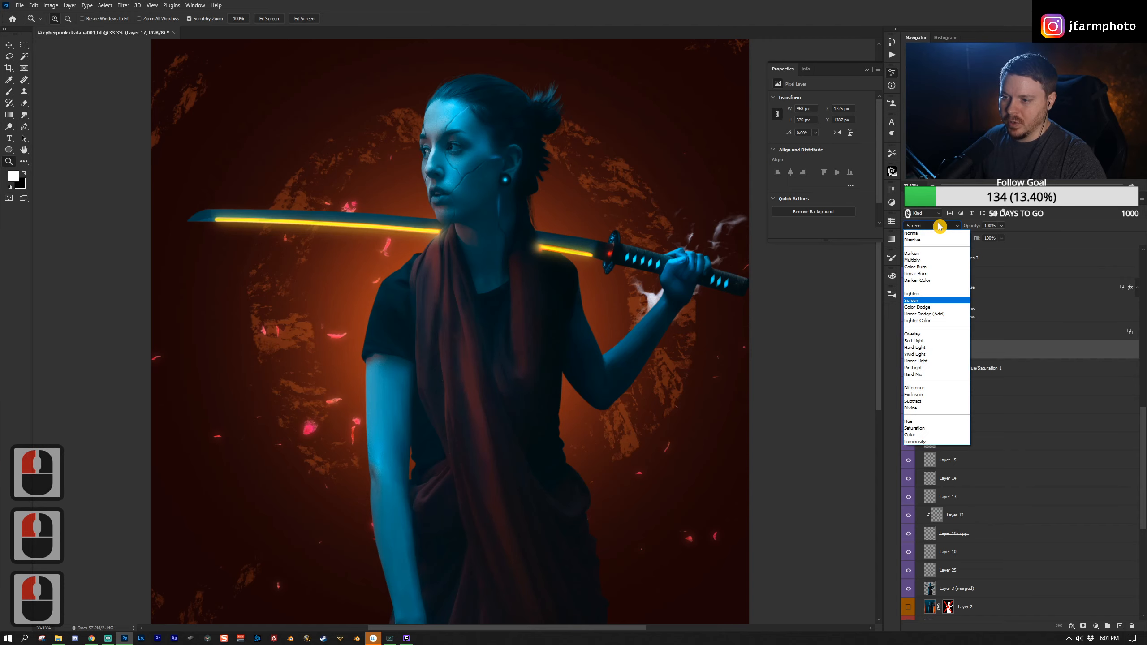
{"action": "left_click", "coordinate": [939, 230]}
Step: Show Layer 18, set to Color Dodge, and compare the glow in the eyes up close with it off and on
{"action": "left_click", "coordinate": [995, 333]}
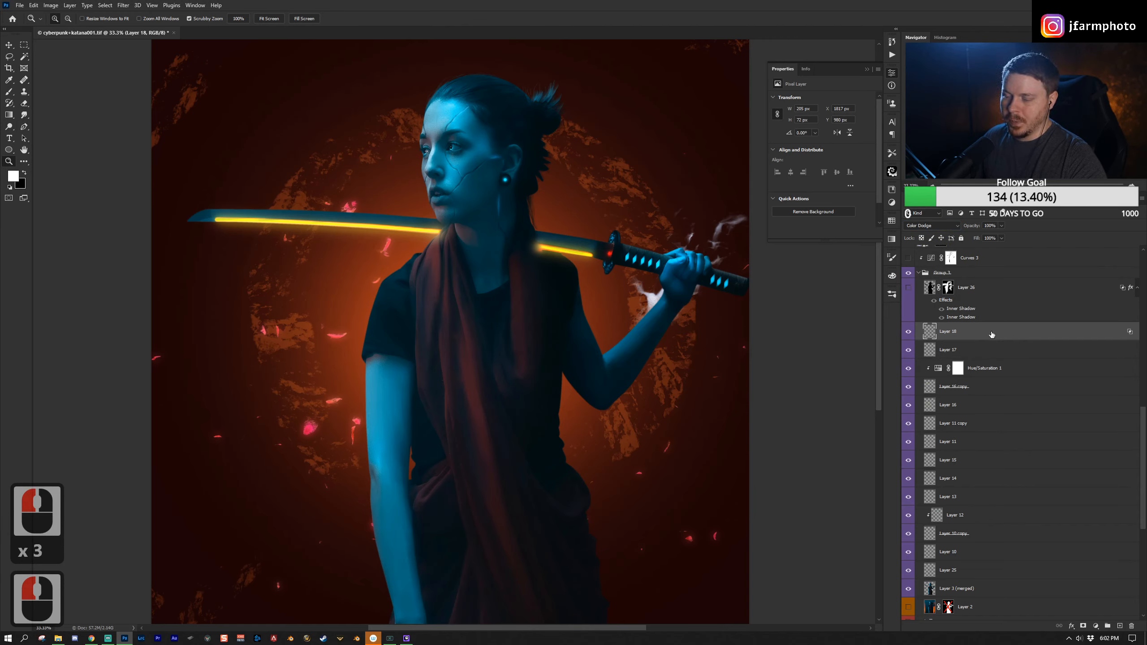
{"action": "key", "text": "z"}
{"action": "left_click", "coordinate": [453, 145]}
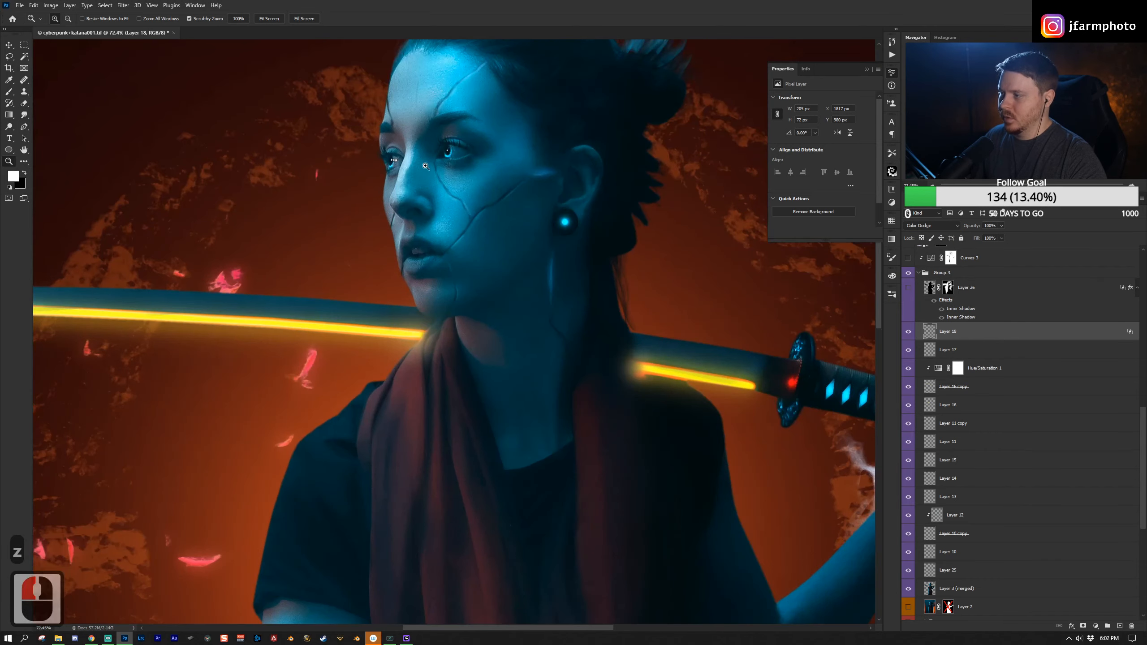
{"action": "left_click", "coordinate": [471, 250]}
{"action": "key", "text": "z"}
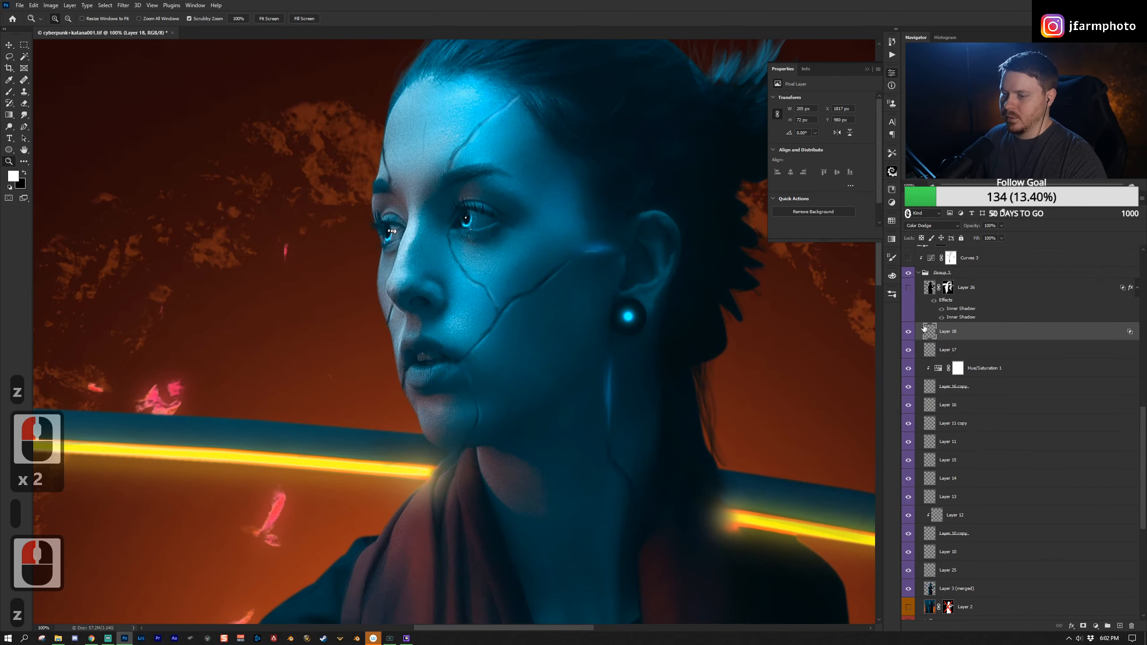
{"action": "left_click", "coordinate": [909, 334]}
{"action": "left_click", "coordinate": [909, 334]}
Step: Open Layer 18's blending options, examine its Color Dodge and advanced blending settings, and close them
{"action": "double_click", "coordinate": [1126, 333]}
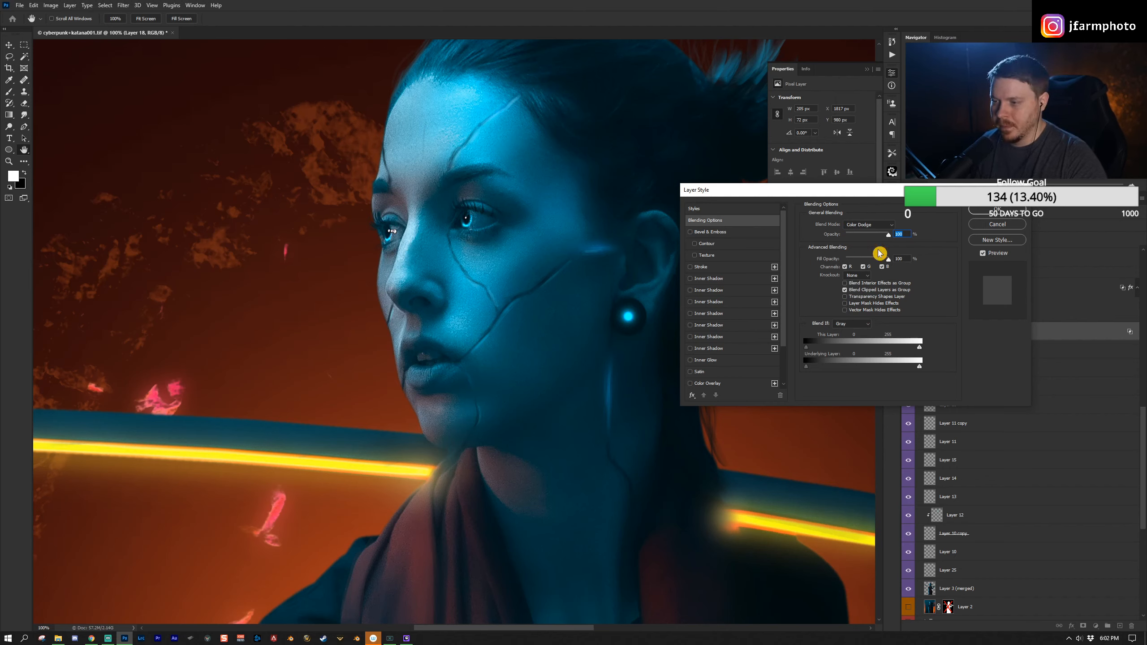
{"action": "left_click", "coordinate": [870, 225]}
{"action": "left_click", "coordinate": [877, 225]}
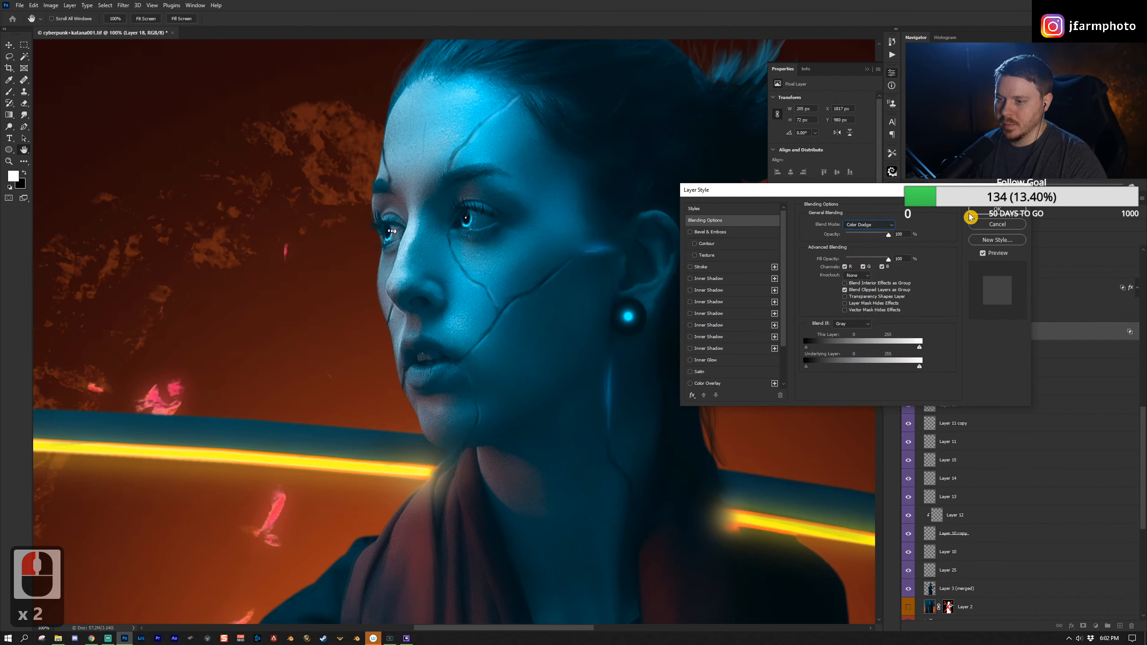
{"action": "left_click", "coordinate": [997, 211]}
{"action": "key", "text": "z"}
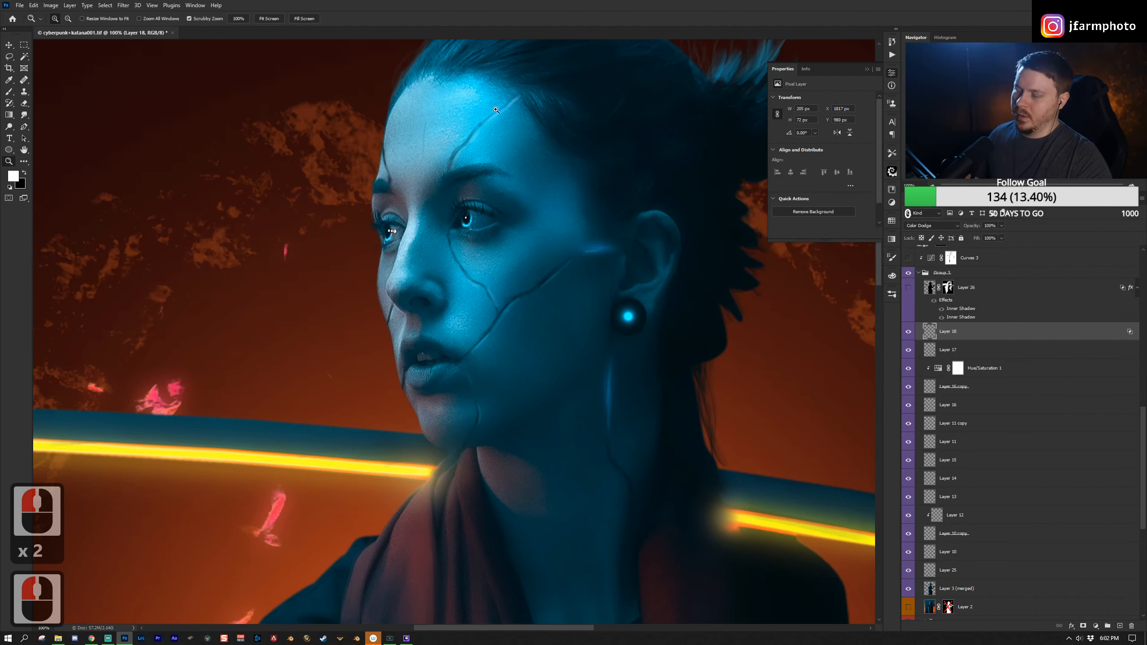
Step: Set the brush flow to 4% and shrink the brush to a tiny tip suited to the iris
{"action": "key", "text": "b"}
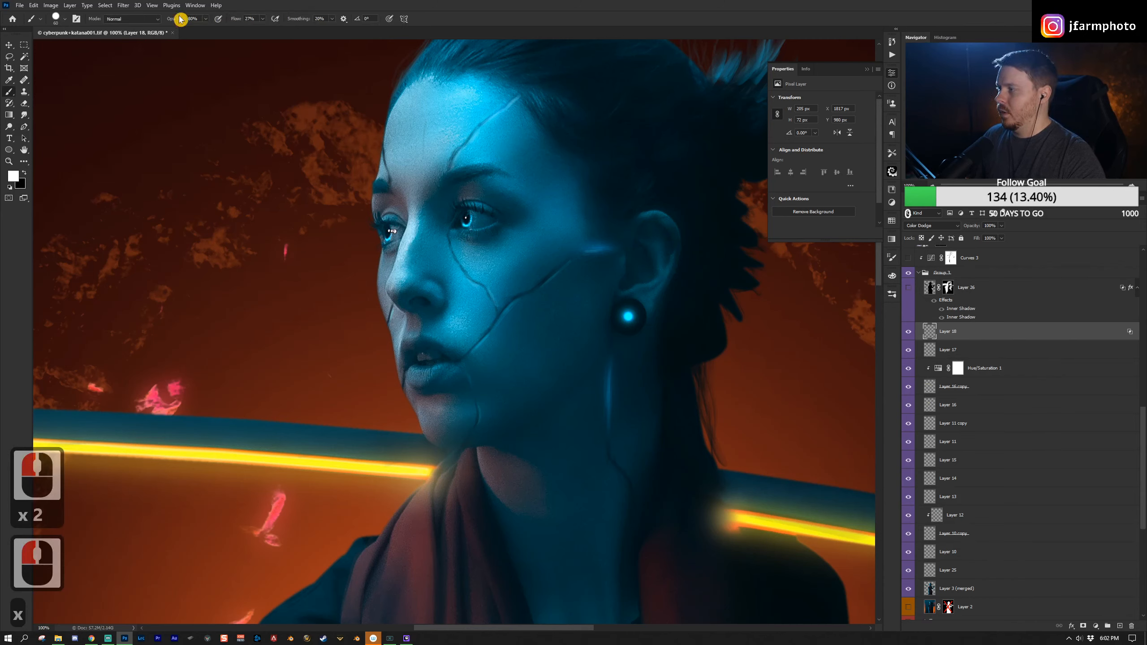
{"action": "left_click", "coordinate": [250, 18]}
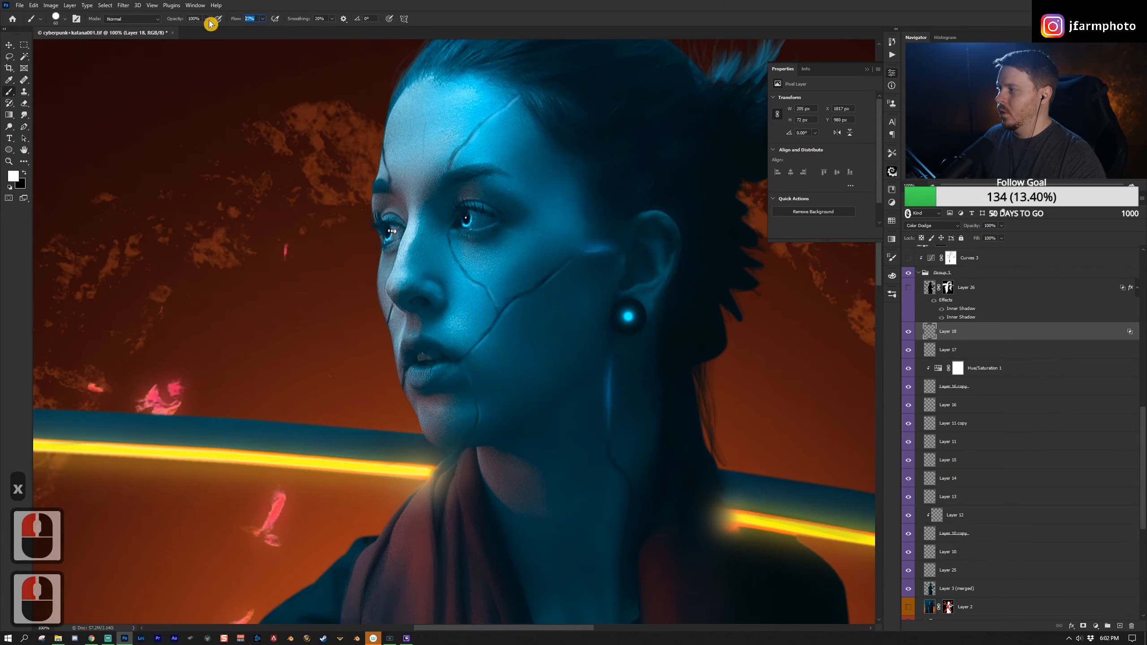
{"action": "type", "text": "4"}
{"action": "key", "text": "Return"}
{"action": "key", "text": "z"}
{"action": "left_click_drag", "start_coordinate": [446, 203], "coordinate": [490, 207]}
{"action": "key", "text": "x"}
{"action": "key", "text": "c"}
{"action": "key", "text": "c"}
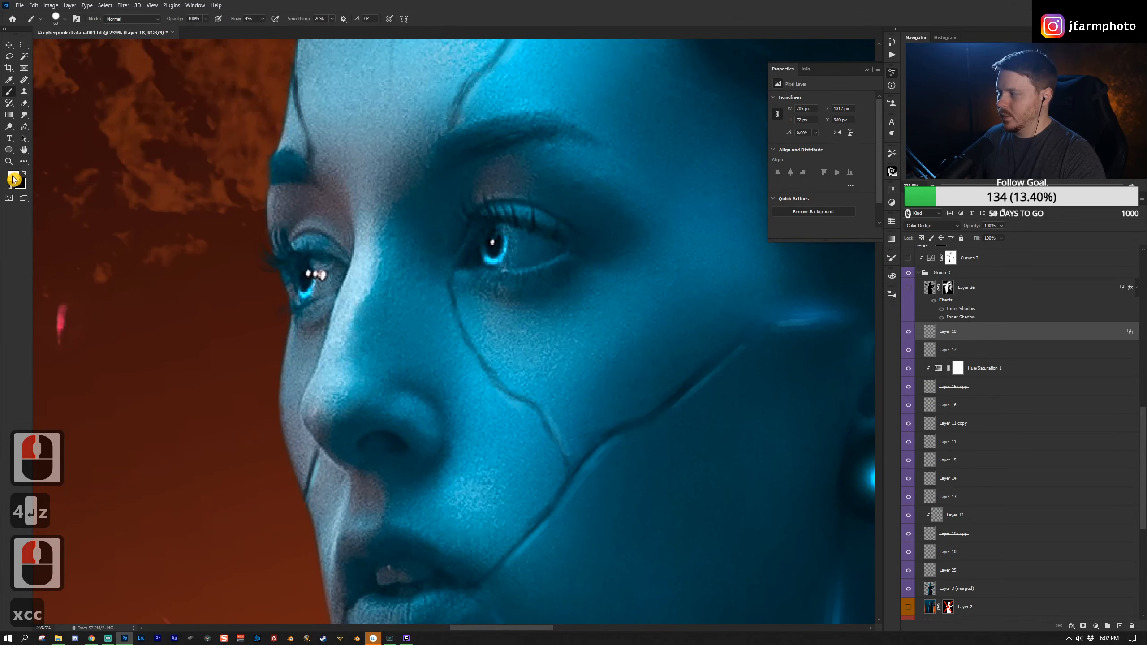
{"action": "key", "text": "q"}
{"action": "key", "text": "q"}
{"action": "key", "text": "q"}
{"action": "key", "text": "q"}
{"action": "key", "text": "q"}
{"action": "key", "text": "q"}
{"action": "key", "text": "q"}
{"action": "key", "text": "q"}
{"action": "key", "text": "q"}
{"action": "key", "text": "q"}
{"action": "key", "text": "q"}
{"action": "key", "text": "q"}
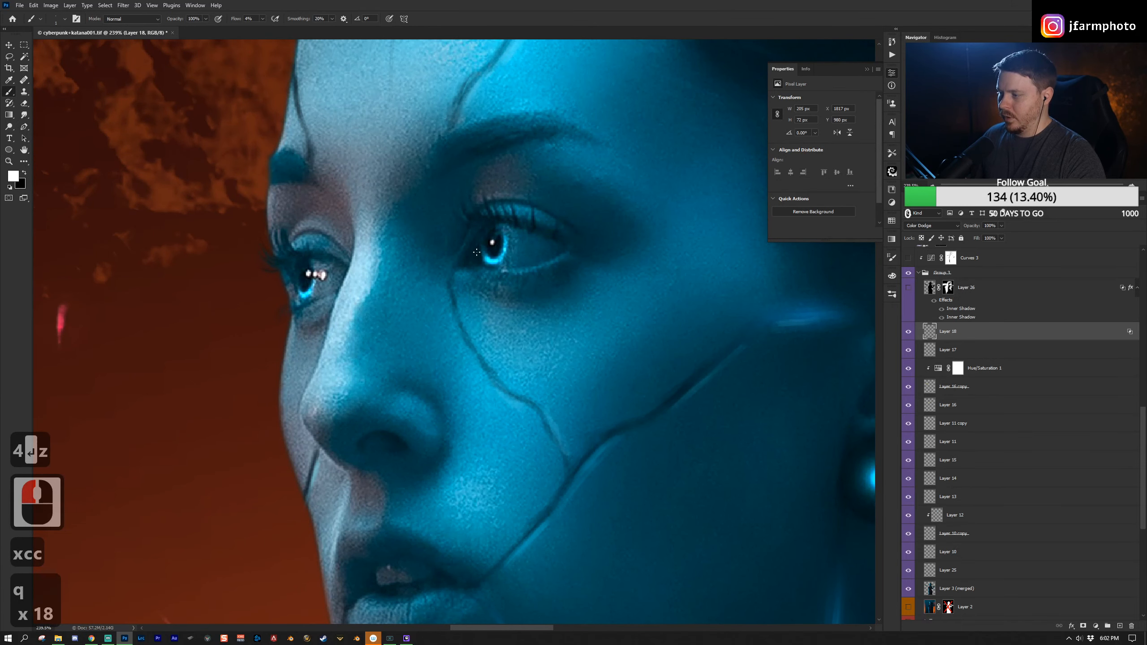
Step: Compare the eyes with Layer 18 off and on, and hide Layer 26 above it
{"action": "left_click", "coordinate": [908, 331]}
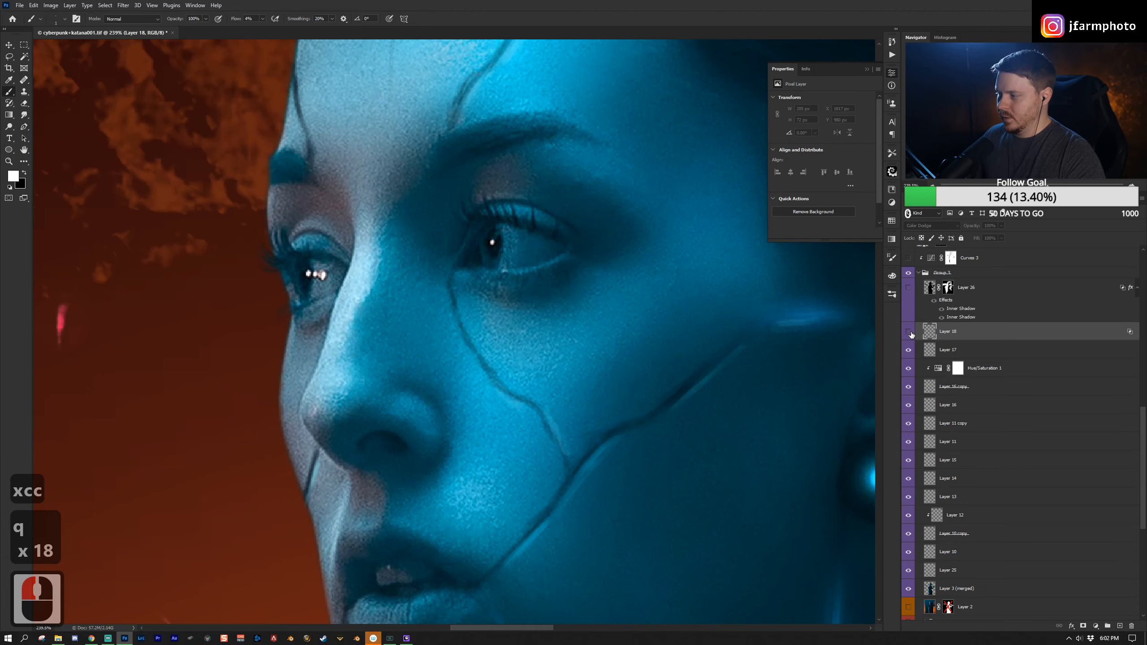
{"action": "left_click", "coordinate": [908, 331]}
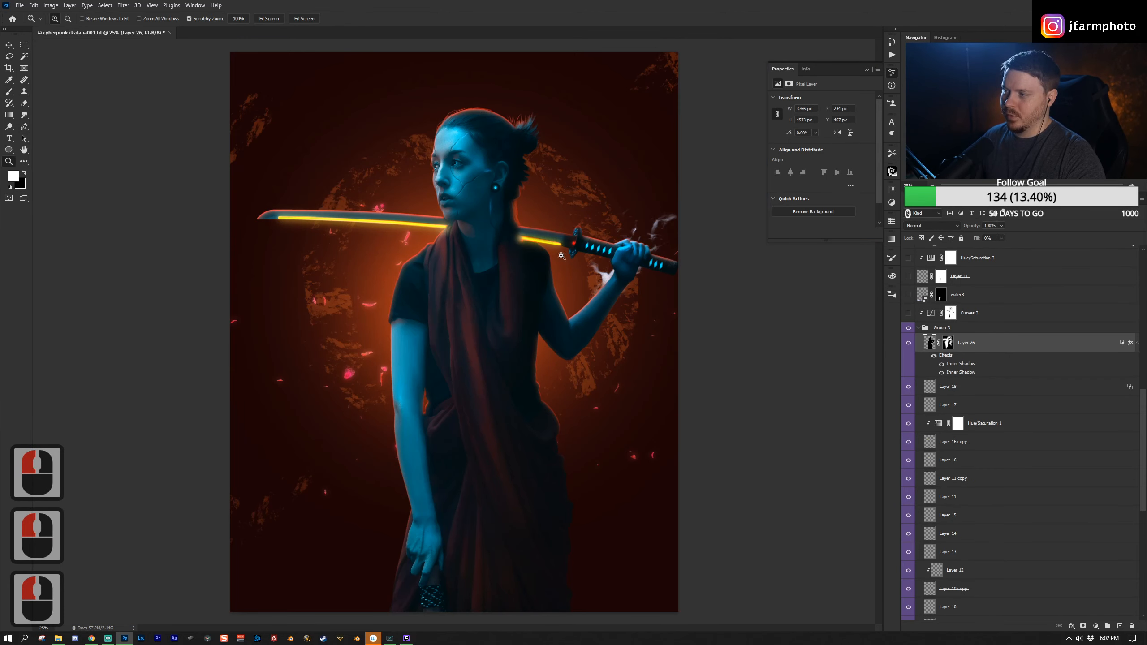
{"action": "left_click", "coordinate": [907, 346]}
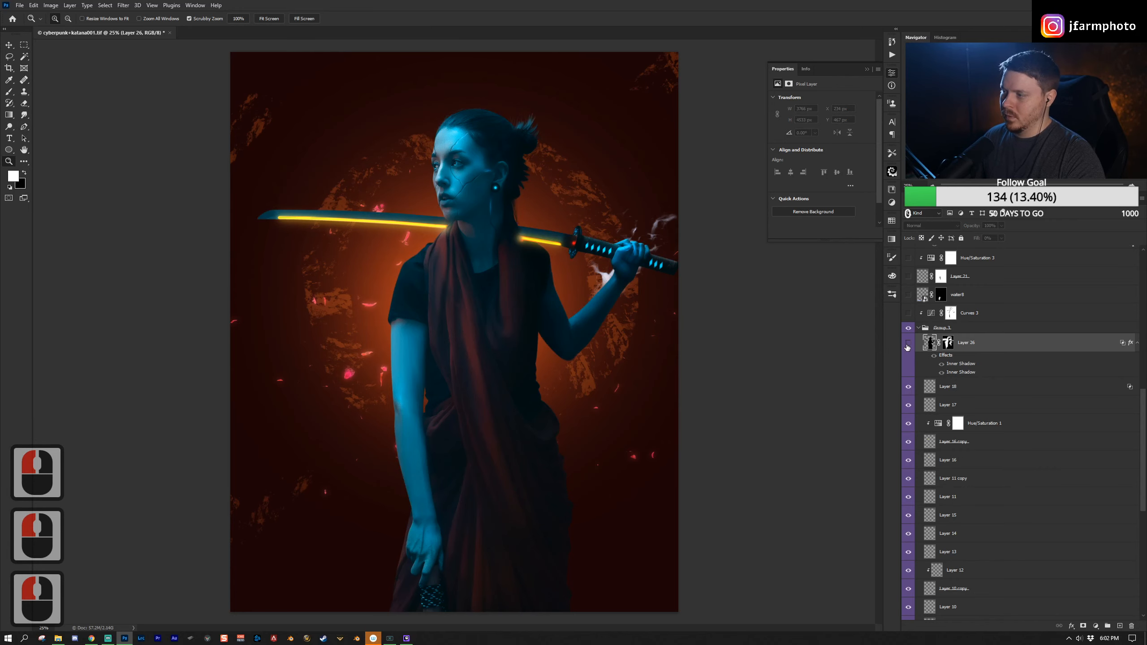
Step: Load the figure's outline from Layer 3 (merged) as a selection and add a new layer above Layer 26
{"action": "scroll", "coordinate": [984, 398], "scroll_direction": "down", "scroll_amount": 4}
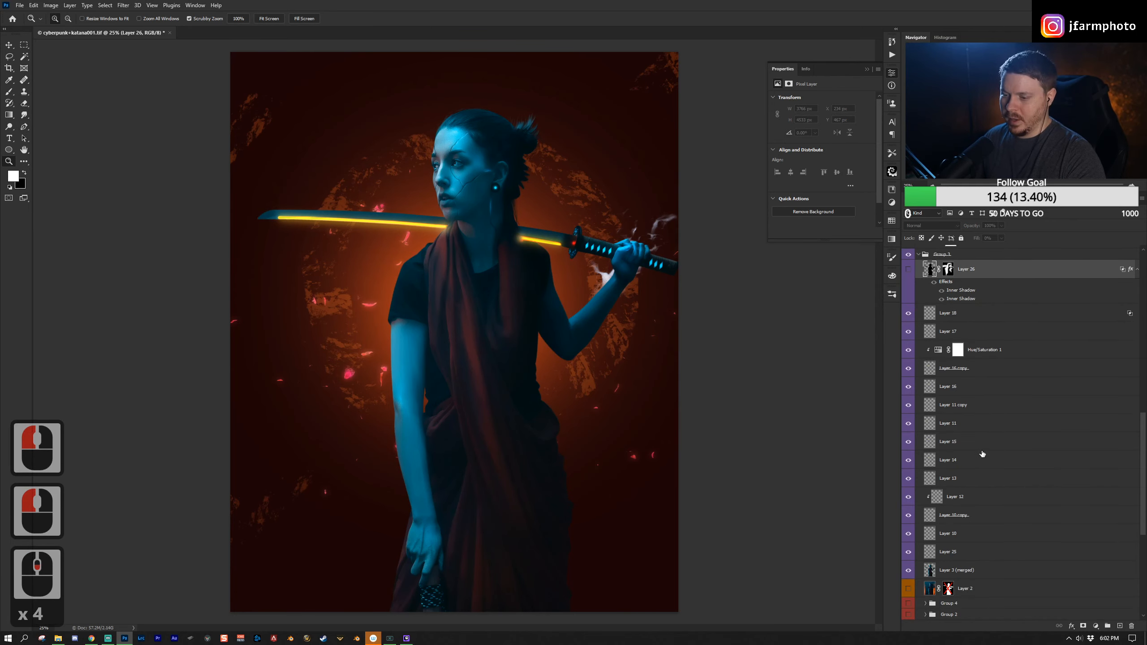
{"action": "left_click", "coordinate": [929, 571], "text": "ctrl"}
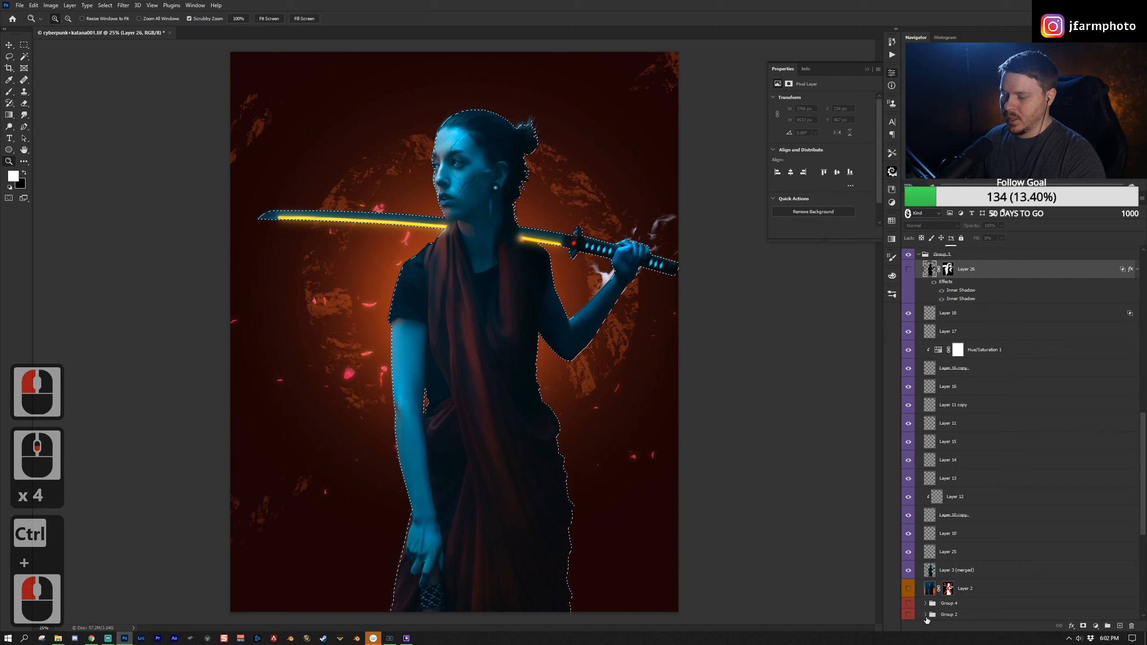
{"action": "left_click", "coordinate": [932, 573], "text": "ctrl"}
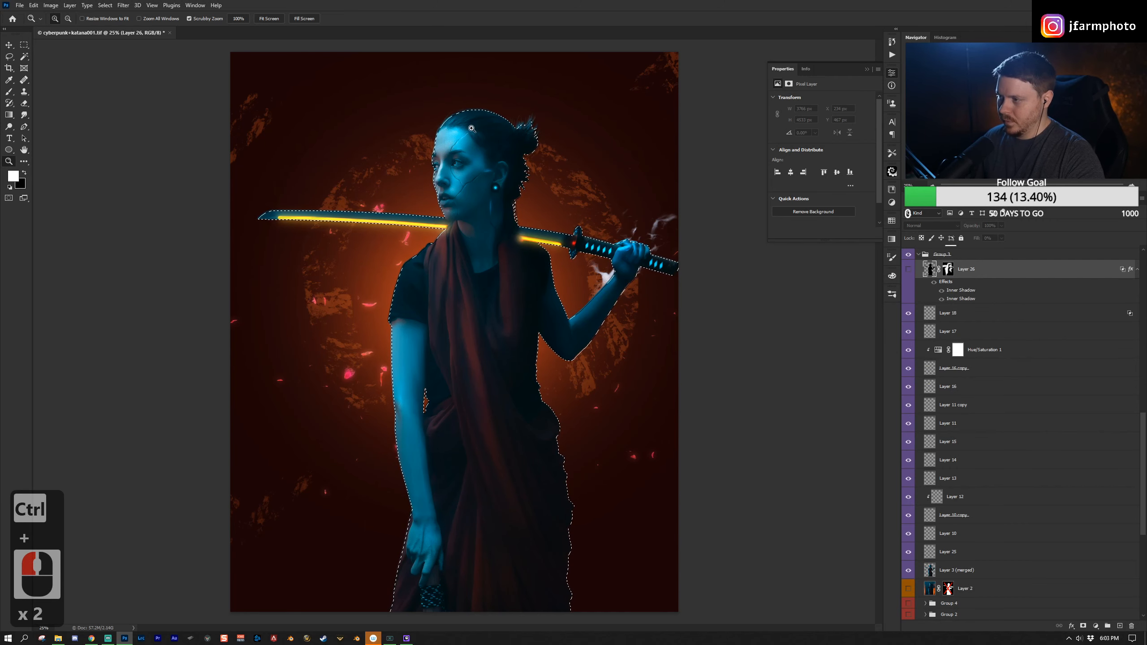
{"action": "scroll", "coordinate": [993, 472], "scroll_direction": "up", "scroll_amount": 3}
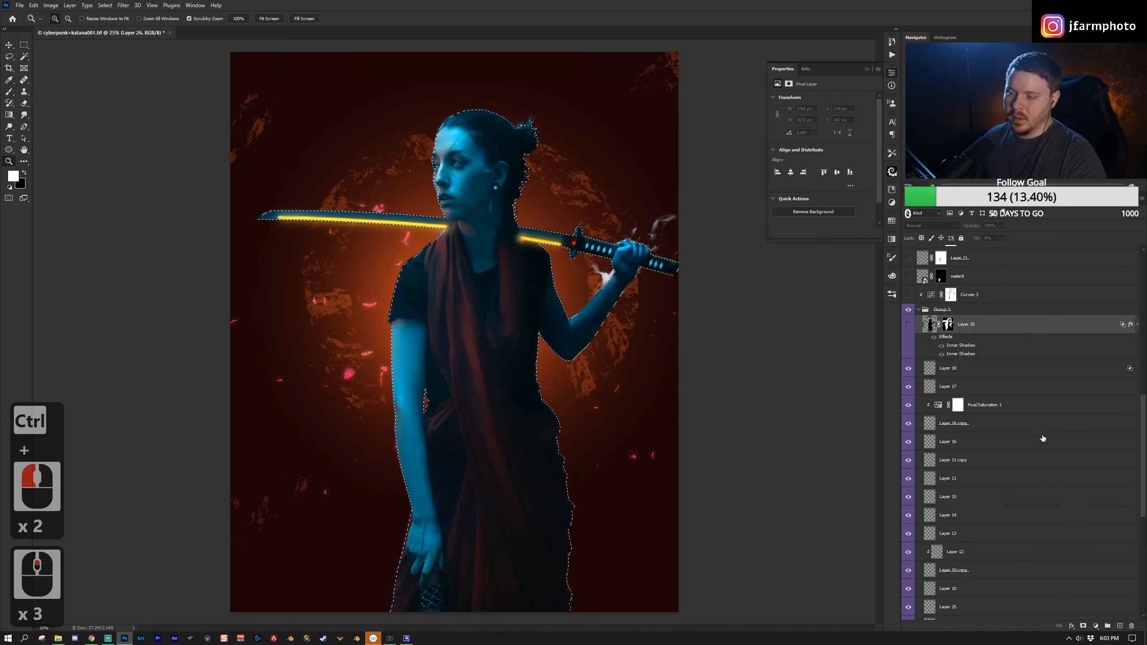
{"action": "left_click", "coordinate": [1119, 626]}
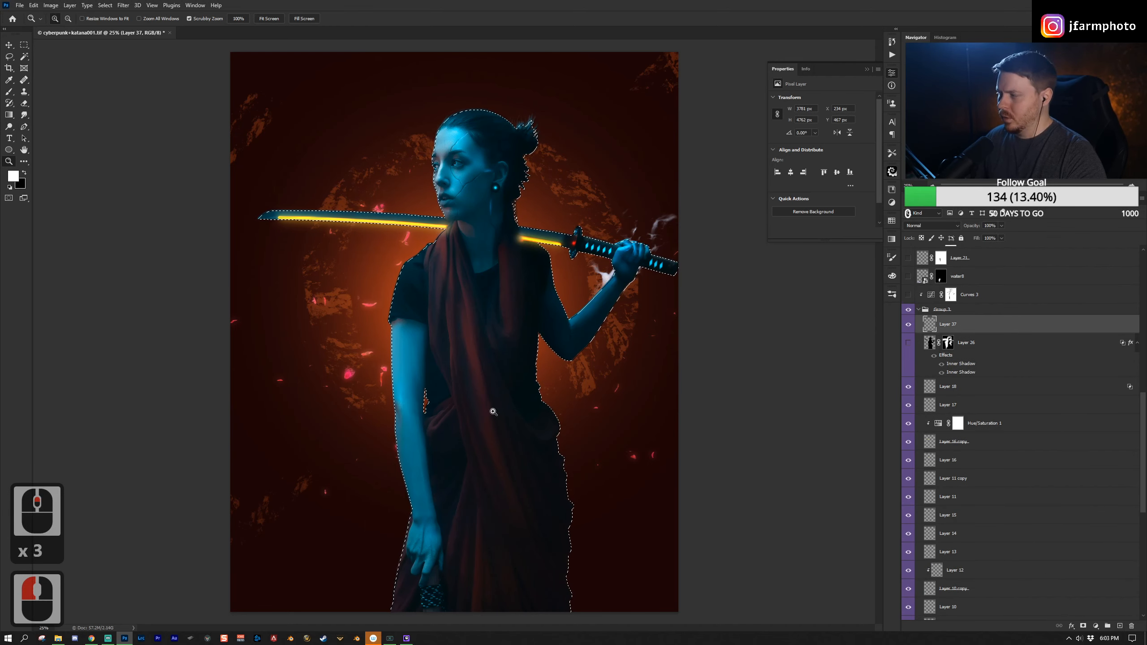
Step: Fill the figure selection with black on the new layer and clear the selection
{"action": "key", "text": "alt+BackSpace"}
{"action": "key", "text": "ctrl+z"}
{"action": "key", "text": "ctrl+BackSpace"}
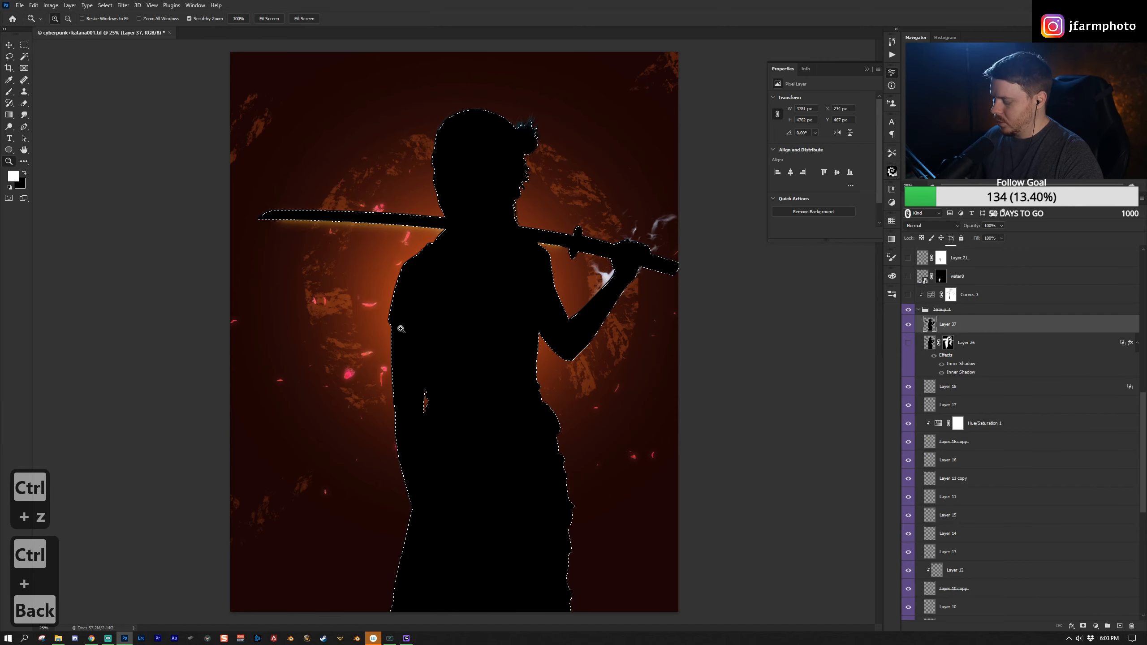
{"action": "key", "text": "ctrl+d"}
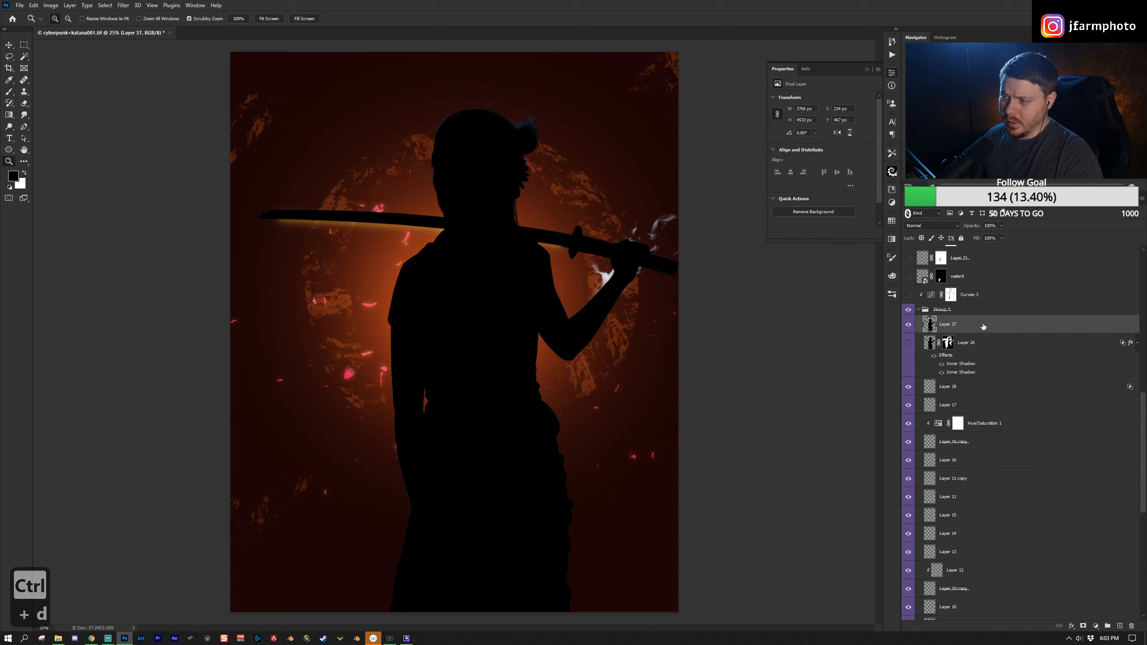
Step: In the black silhouette layer's blending options, enable Layer Mask Hides Effects and set the fill opacity to 0%
{"action": "double_click", "coordinate": [991, 325]}
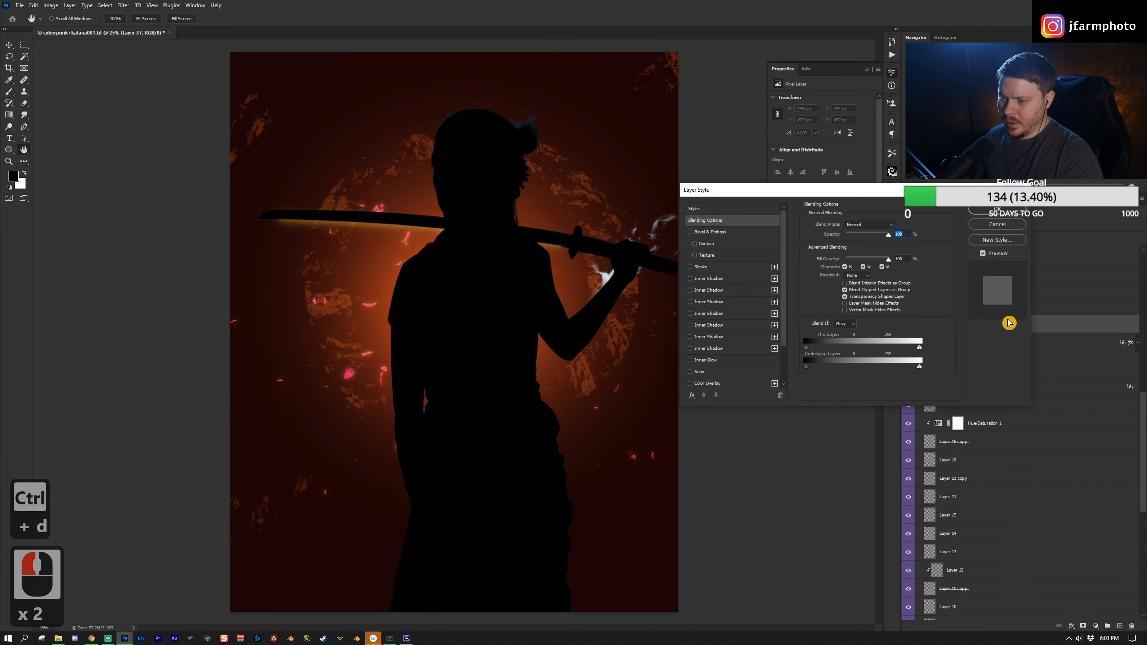
{"action": "left_click", "coordinate": [845, 304]}
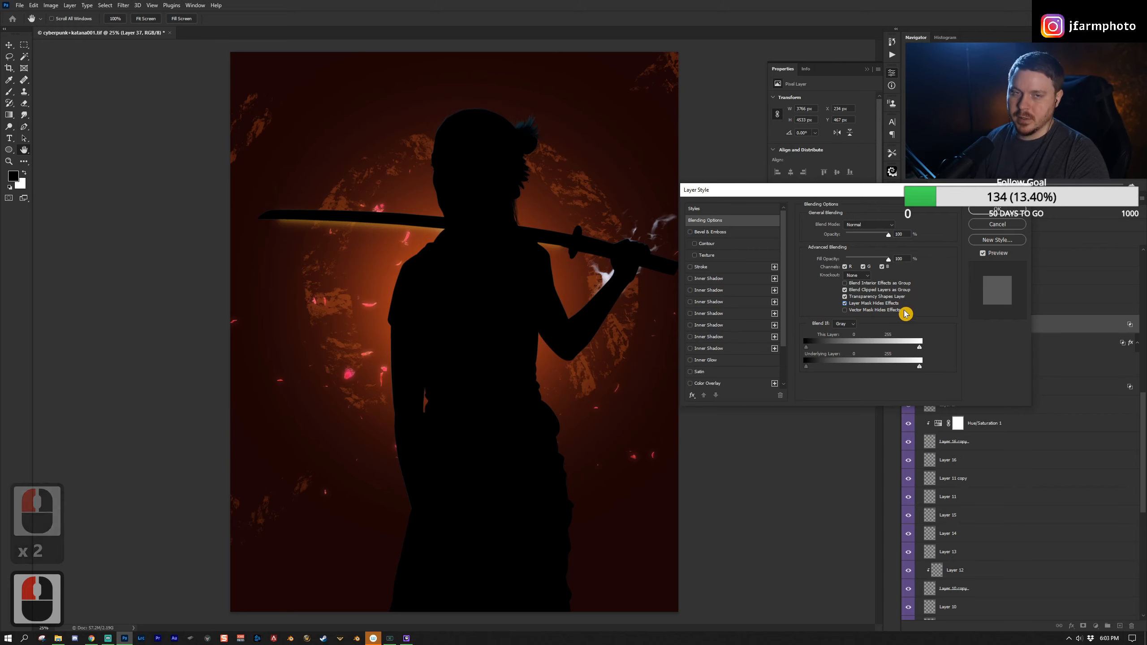
{"action": "left_click_drag", "start_coordinate": [880, 261], "coordinate": [844, 261]}
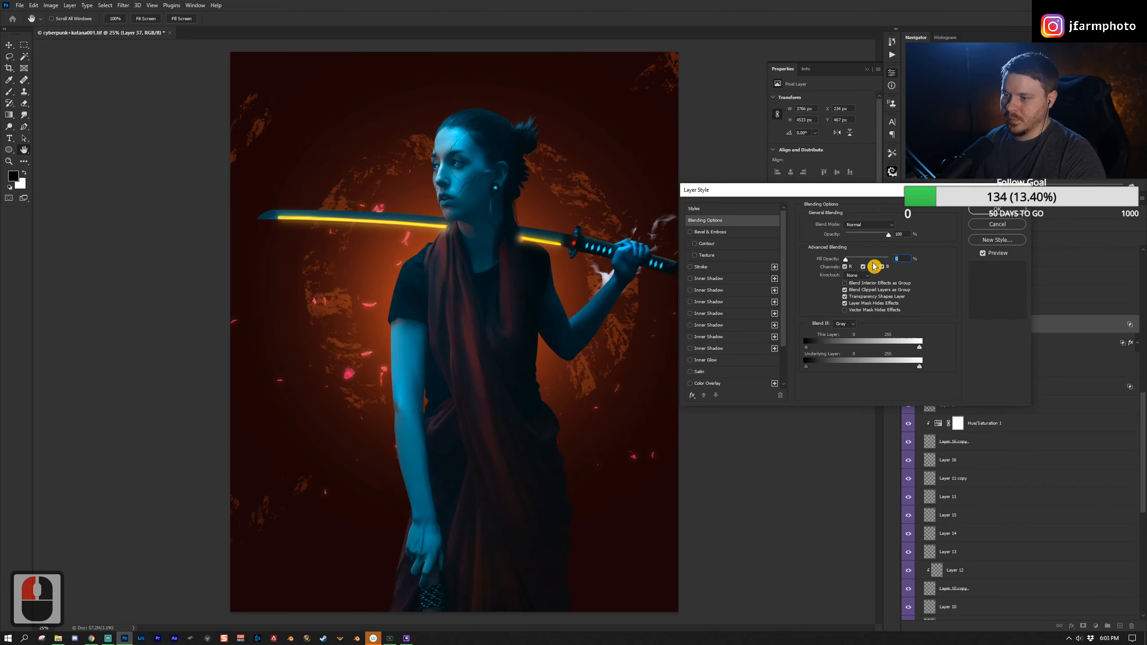
Step: Examine Layer 26's two Inner Shadow effects, comparing the rim light with the second one off and on, and close the layer styles
{"action": "double_click", "coordinate": [699, 278]}
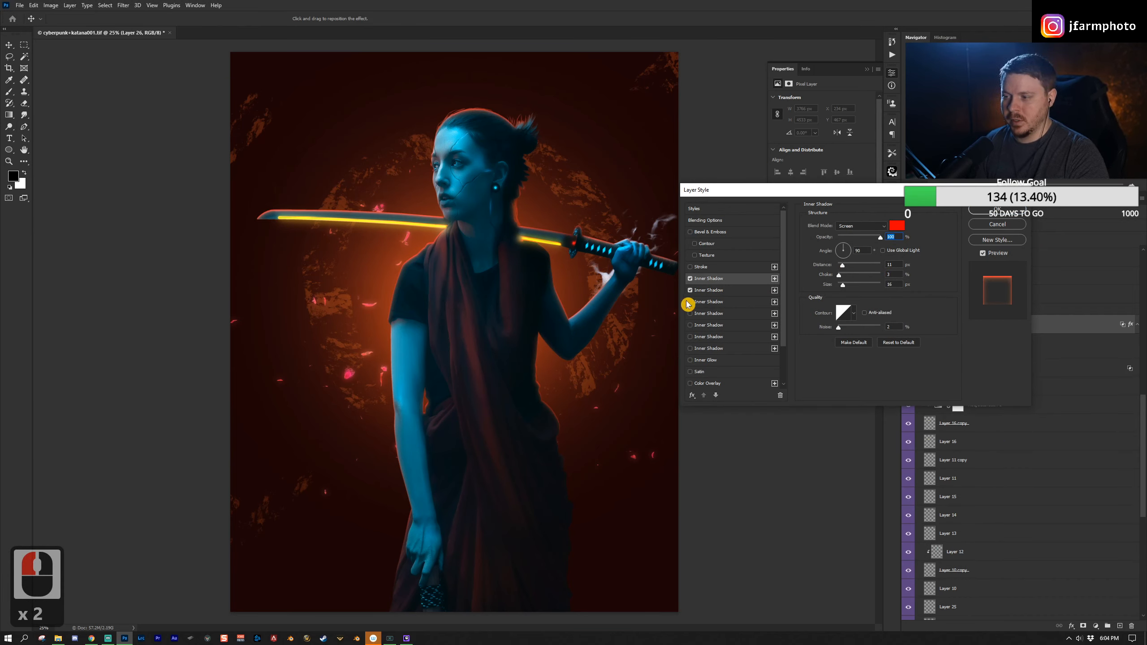
{"action": "left_click", "coordinate": [694, 291]}
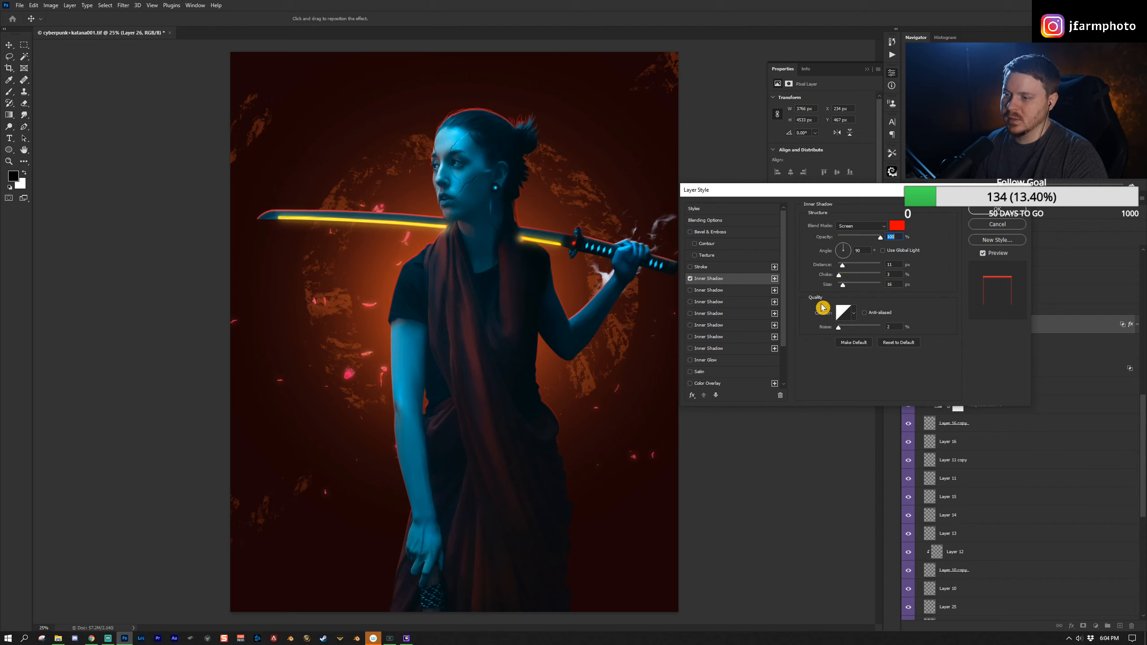
{"action": "left_click", "coordinate": [703, 291]}
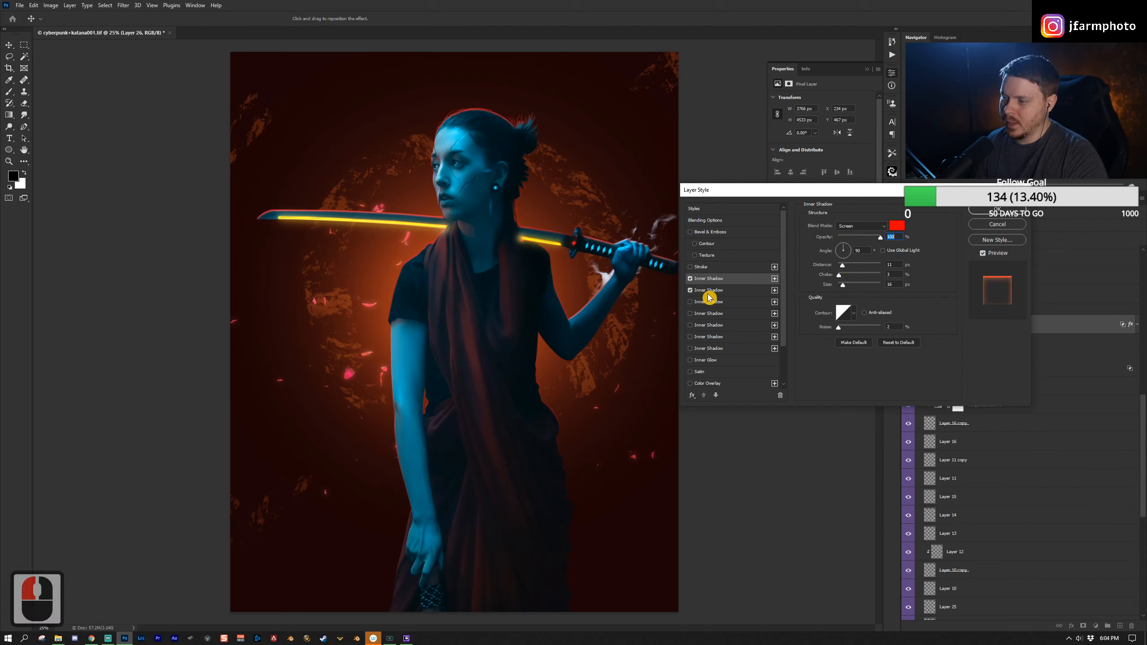
{"action": "left_click", "coordinate": [709, 294]}
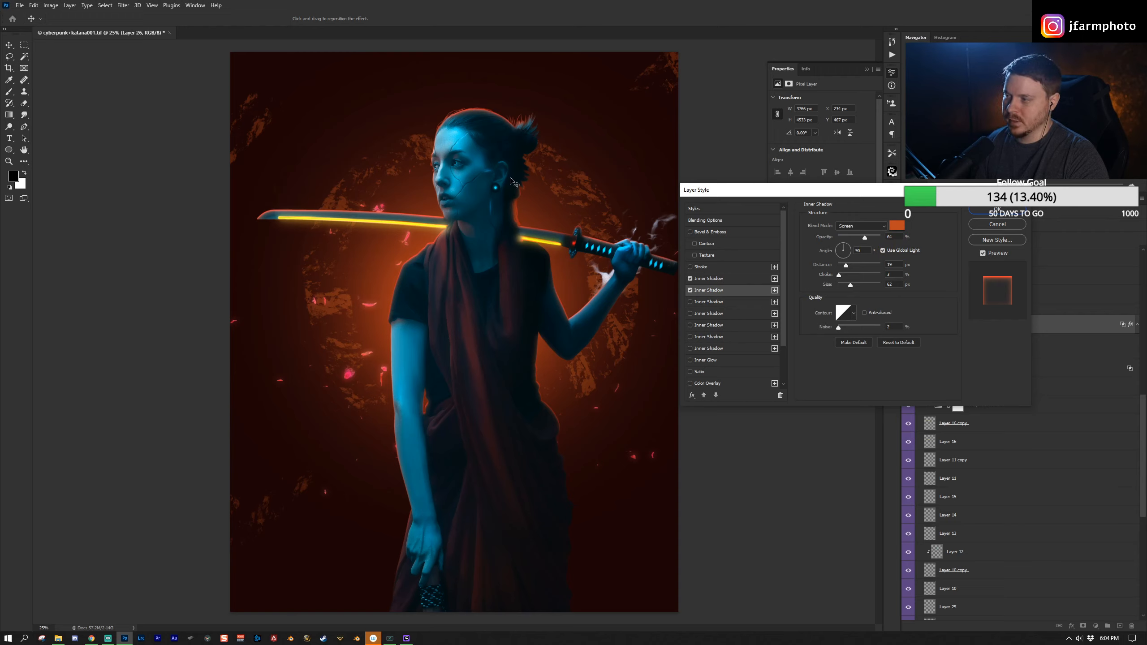
{"action": "left_click", "coordinate": [998, 209]}
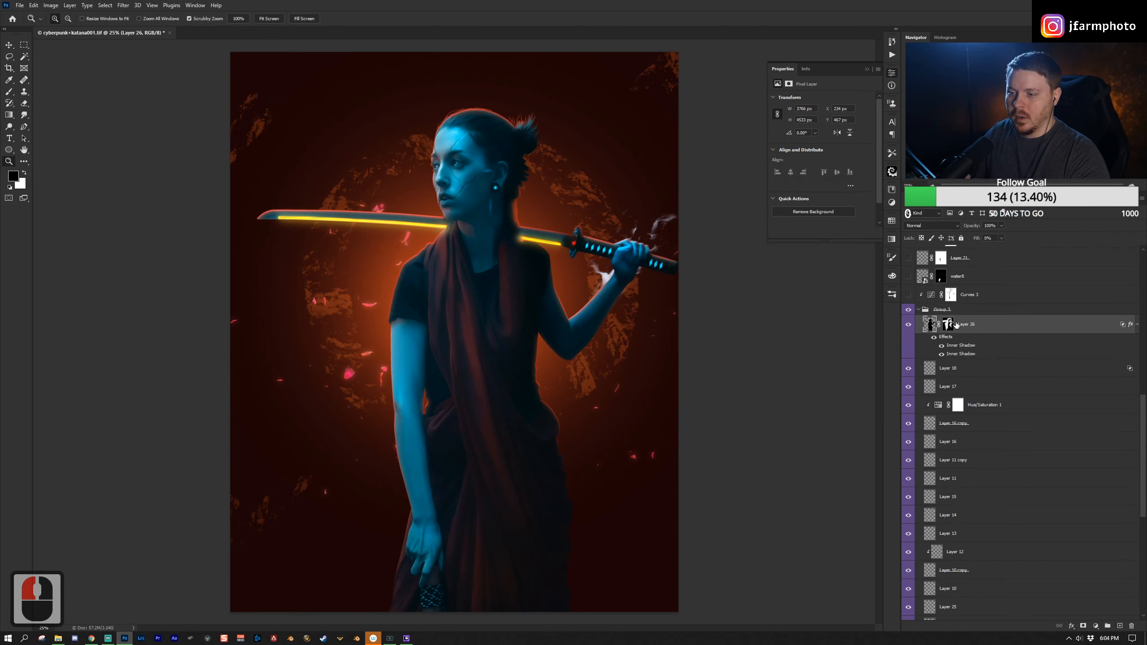
Step: Review Layer 26's general and advanced blending options again and close them
{"action": "double_click", "coordinate": [1018, 324]}
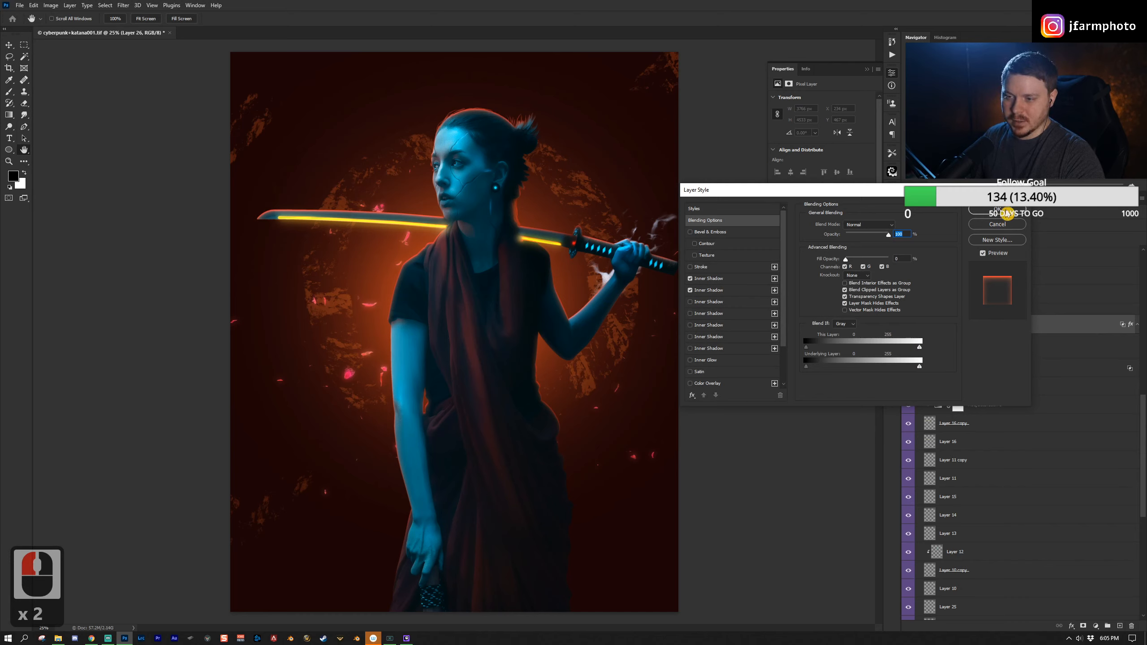
{"action": "left_click", "coordinate": [1038, 248]}
{"action": "key", "text": "Return"}
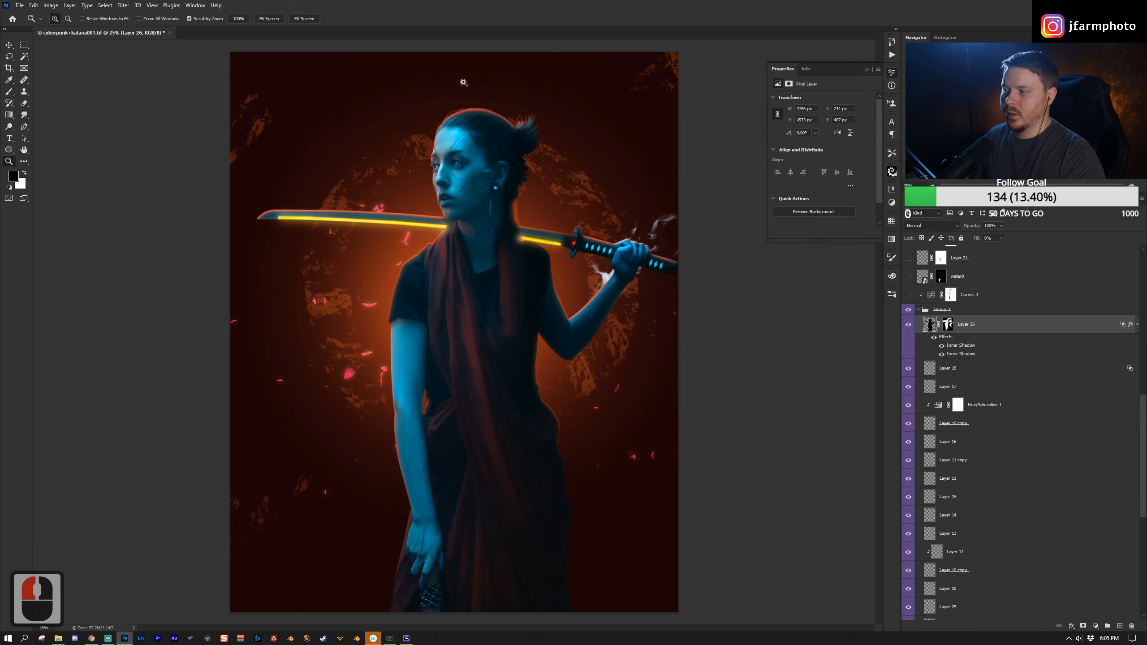
Step: Select Layer 26's mask and try brushing on it near the head, undoing the stroke
{"action": "left_click", "coordinate": [947, 324]}
{"action": "key", "text": "x"}
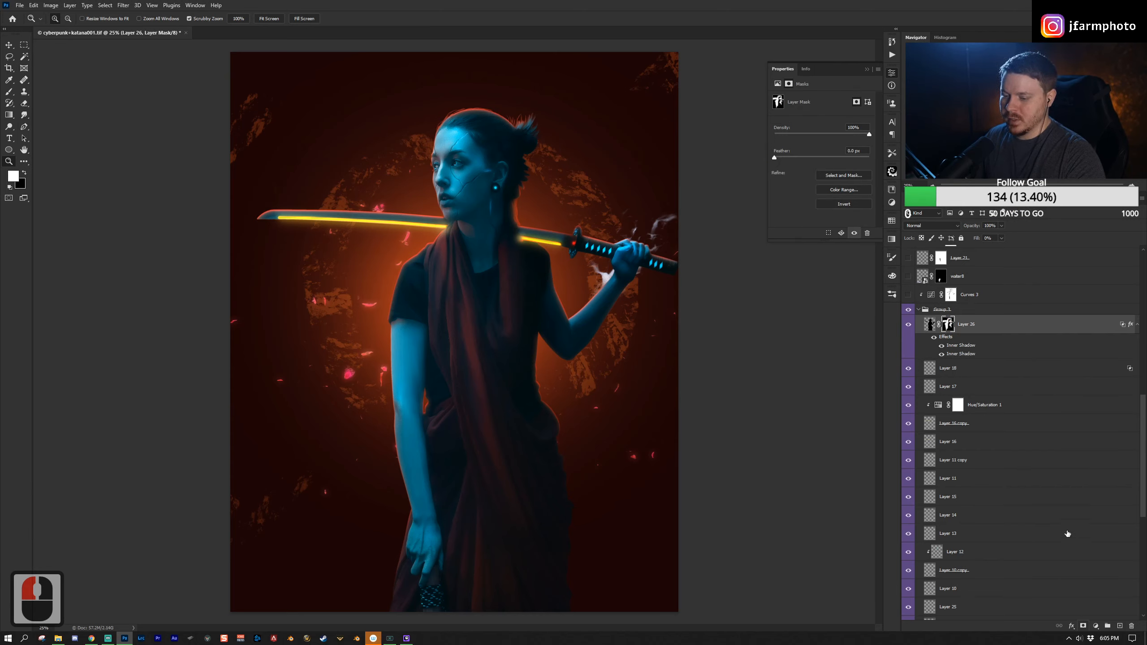
{"action": "key", "text": "b"}
{"action": "key", "text": "x"}
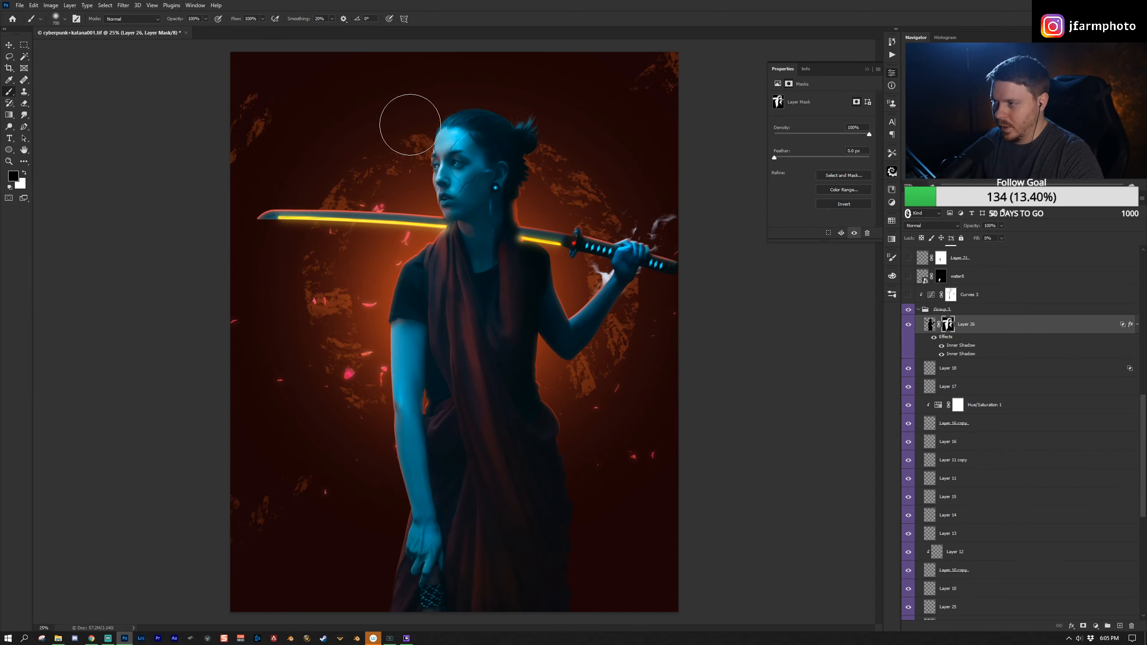
{"action": "key", "text": "c"}
{"action": "key", "text": "ctrl+z"}
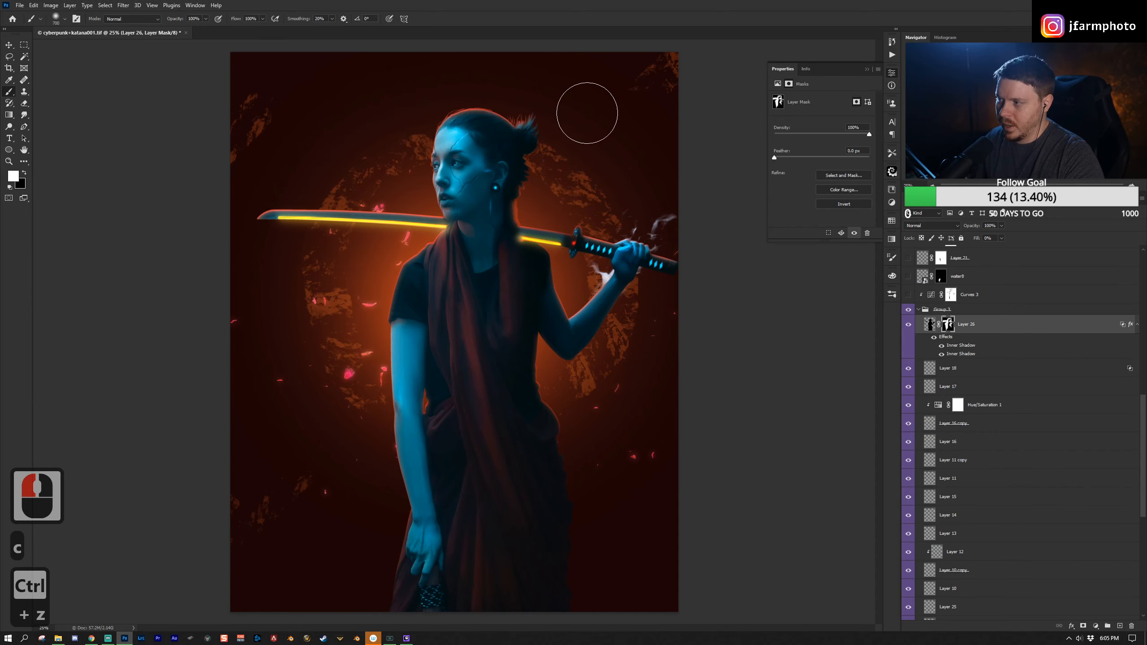
Step: Select Group 3 and collapse it, with the whole composite in view
{"action": "key", "text": "z"}
{"action": "left_click_drag", "start_coordinate": [668, 296], "coordinate": [633, 297]}
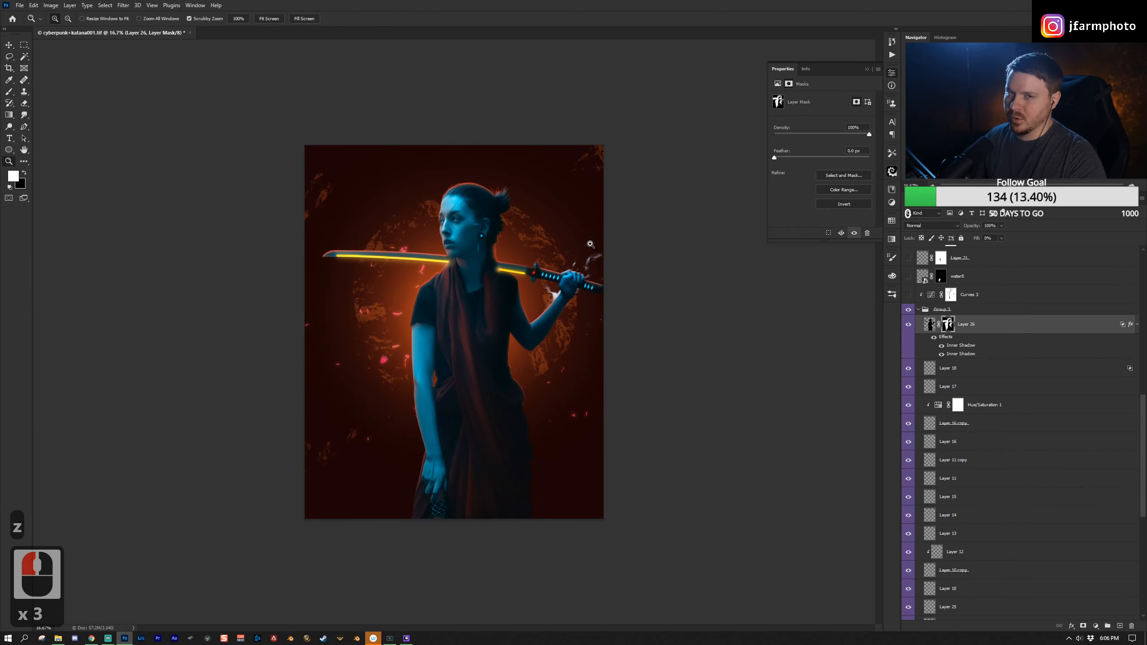
{"action": "scroll", "coordinate": [968, 329], "scroll_direction": "up", "scroll_amount": 3}
{"action": "left_click", "coordinate": [925, 366]}
{"action": "key", "text": "z"}
{"action": "left_click_drag", "start_coordinate": [500, 215], "coordinate": [481, 233]}
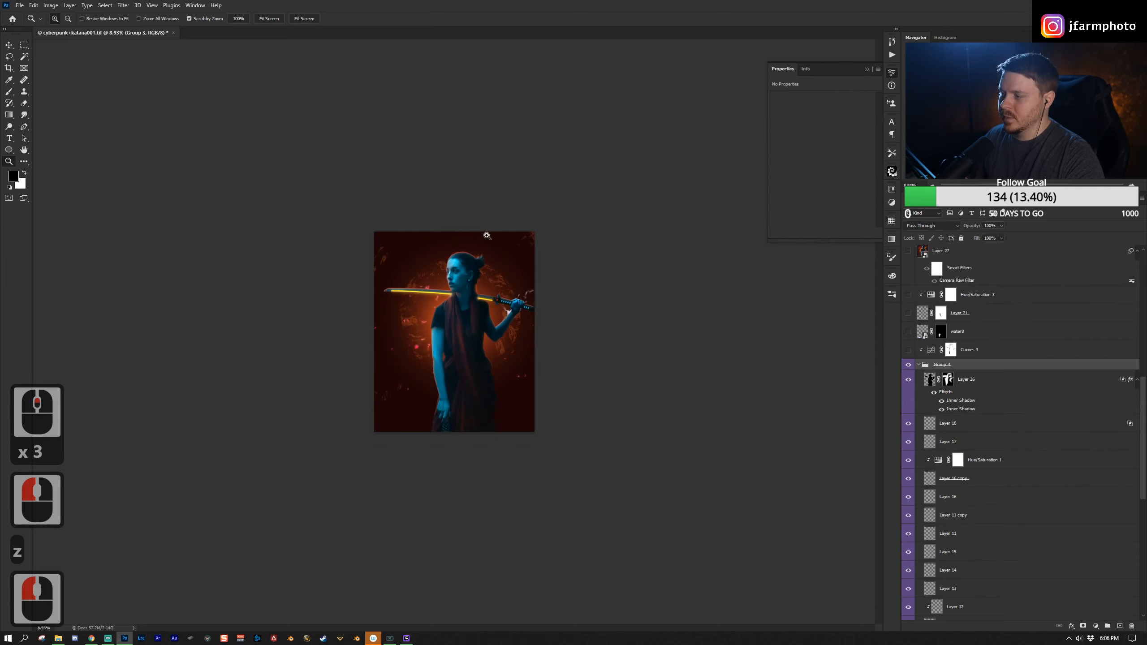
{"action": "left_click", "coordinate": [644, 241]}
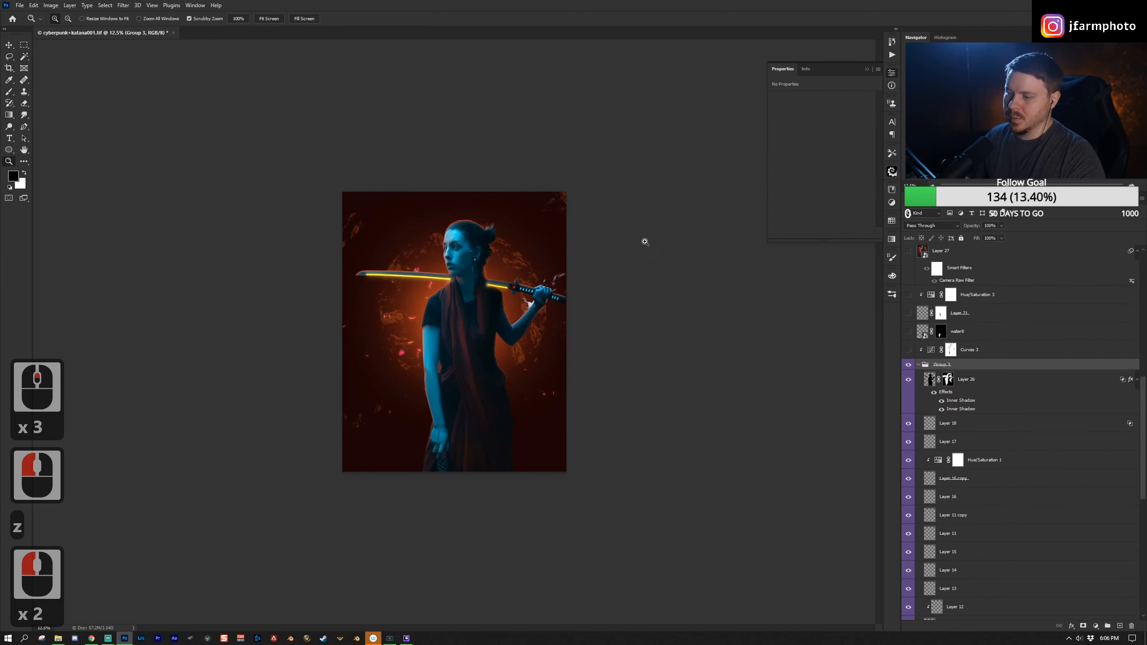
{"action": "left_click", "coordinate": [921, 365]}
Step: Turn on the Curves 3 adjustment clipped to Group 3 and activate the Brush tool for its mask
{"action": "left_click", "coordinate": [981, 373]}
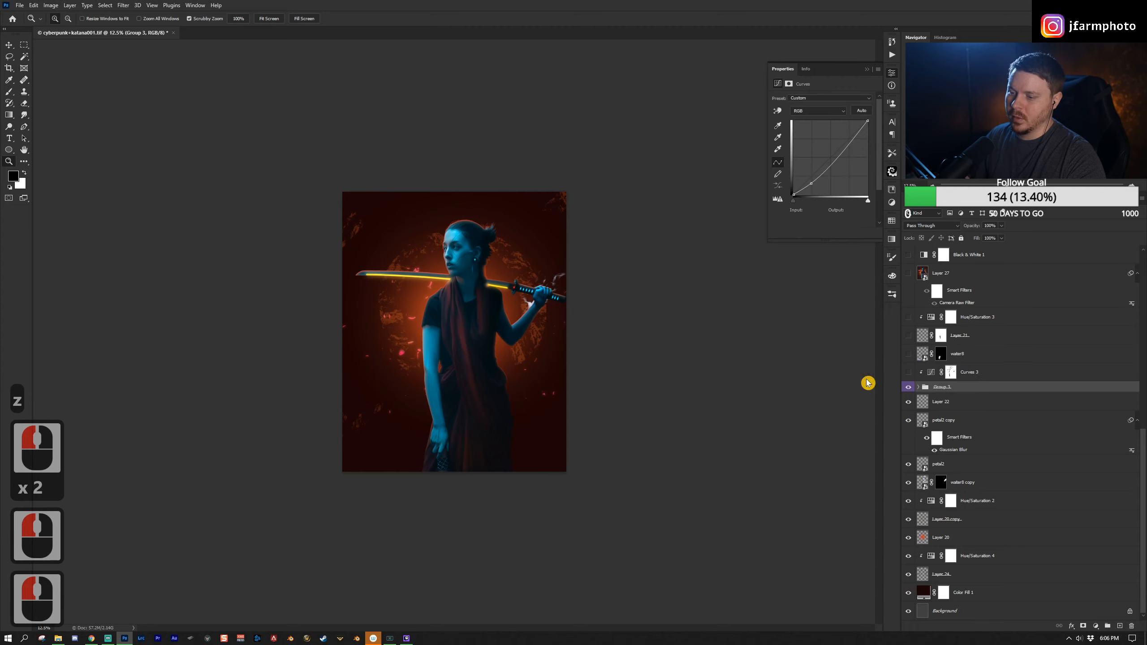
{"action": "left_click", "coordinate": [1095, 625]}
{"action": "left_click", "coordinate": [907, 372]}
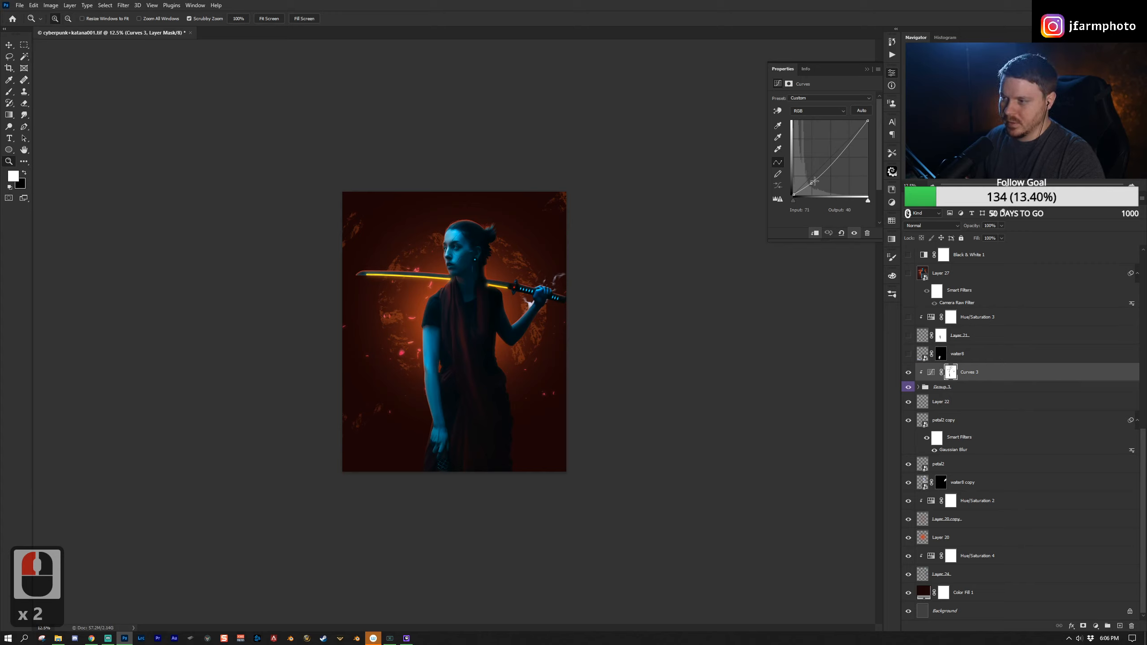
{"action": "key", "text": "b"}
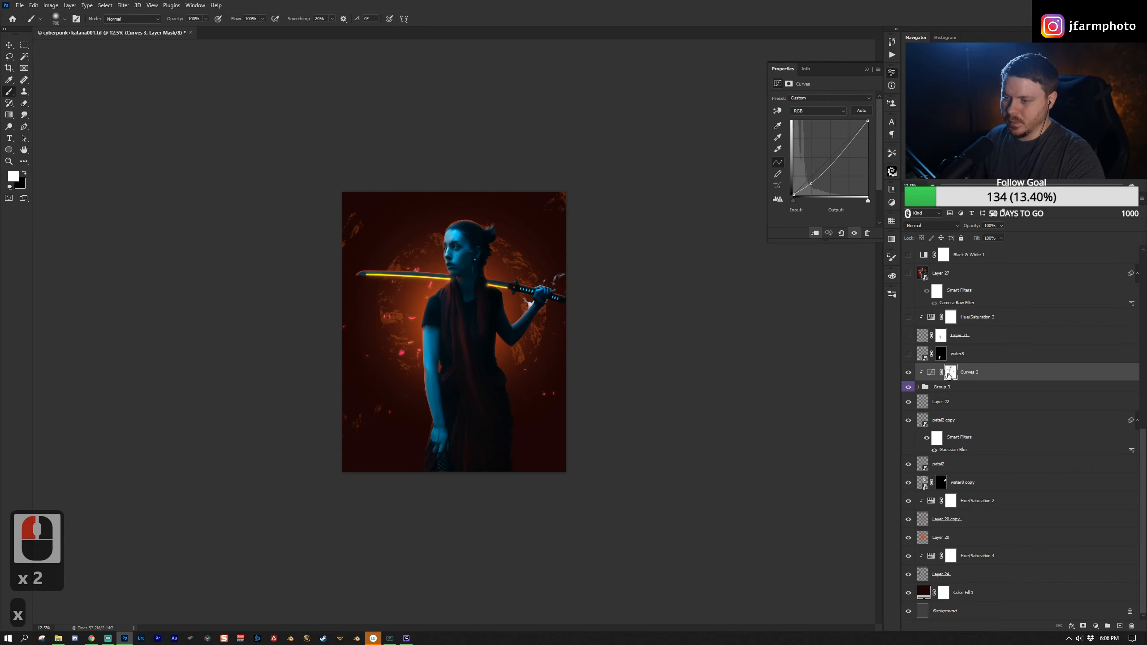
Step: Turn on the water splash layer above Curves 3 and check its layer mask
{"action": "left_click", "coordinate": [922, 354]}
{"action": "left_click", "coordinate": [908, 353]}
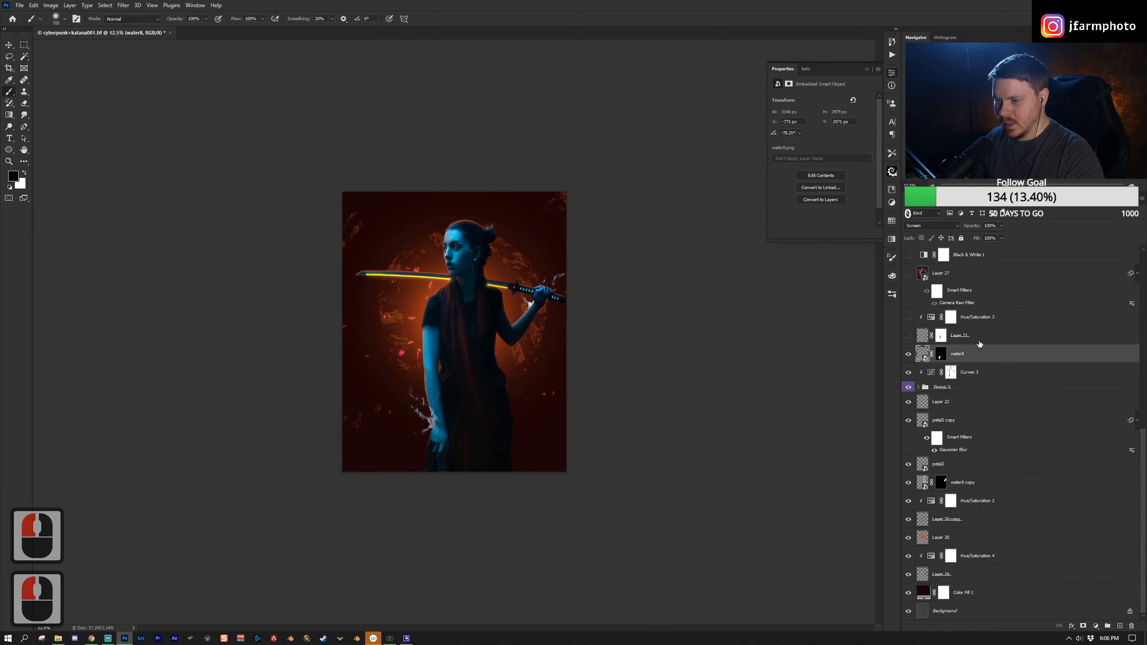
{"action": "left_click", "coordinate": [982, 351]}
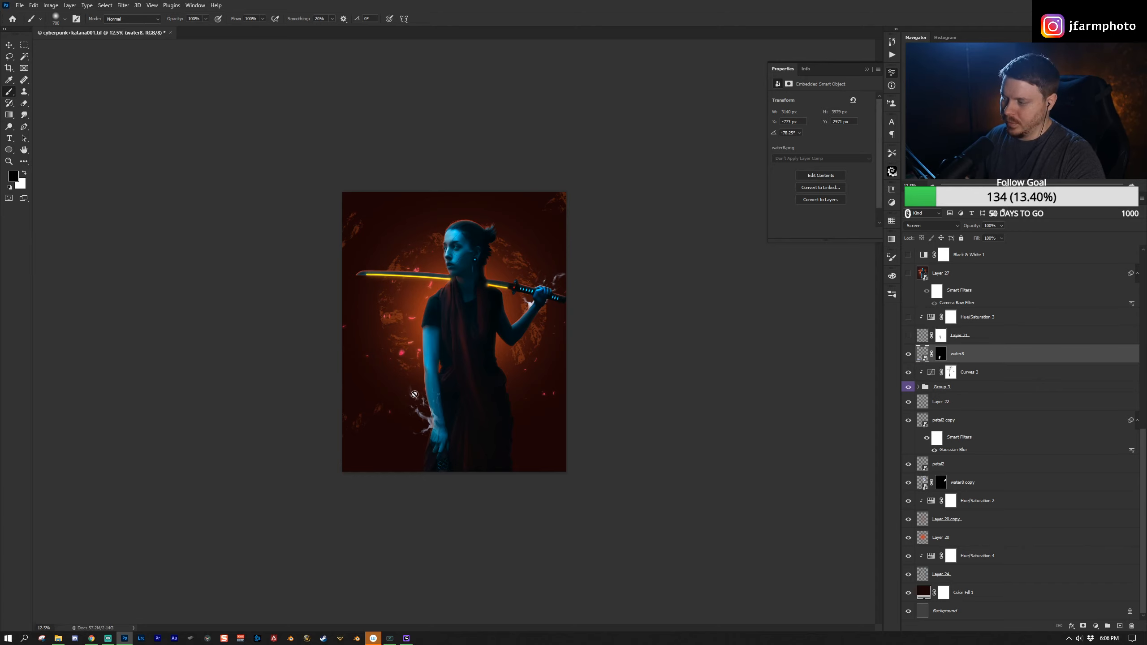
{"action": "left_click", "coordinate": [940, 353]}
{"action": "key", "text": "x"}
Step: Turn on Layer 21 and its clipped Hue/Saturation 3 adjustment, with the brush shrunk to a smaller tip
{"action": "left_click", "coordinate": [908, 336]}
{"action": "left_click", "coordinate": [922, 335]}
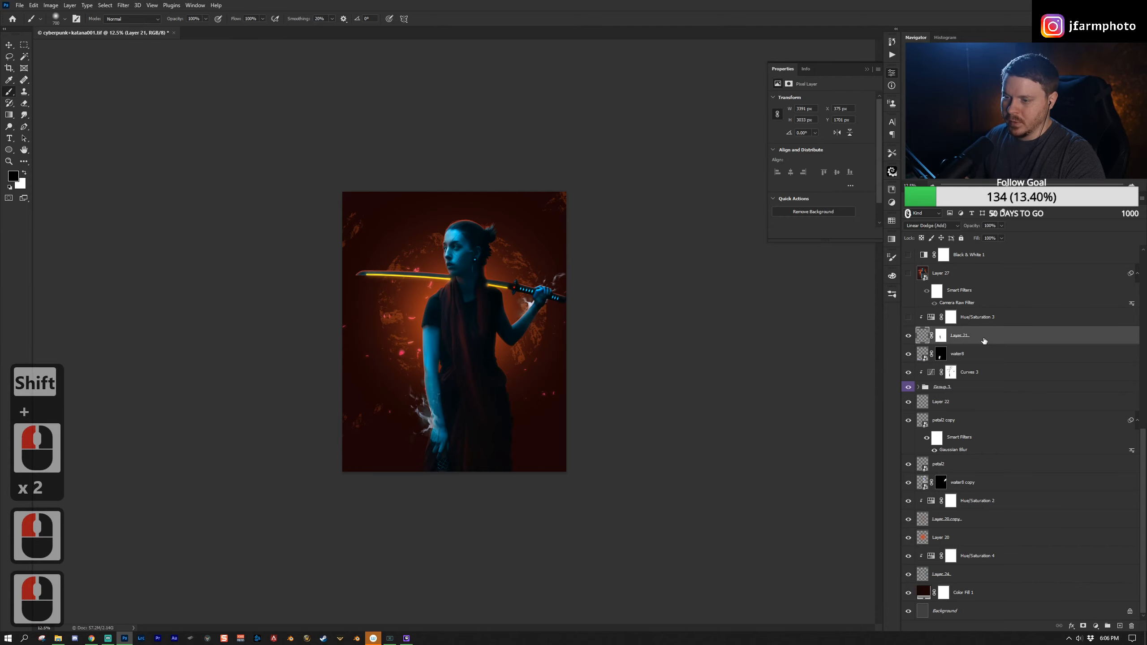
{"action": "key", "text": "x"}
{"action": "left_click", "coordinate": [459, 421]}
{"action": "key", "text": "bracketleft"}
{"action": "key", "text": "bracketleft"}
{"action": "key", "text": "bracketleft"}
{"action": "key", "text": "bracketleft"}
{"action": "right_click", "coordinate": [603, 319]}
{"action": "scroll", "coordinate": [911, 359], "scroll_direction": "up", "scroll_amount": 2}
{"action": "left_click", "coordinate": [908, 354]}
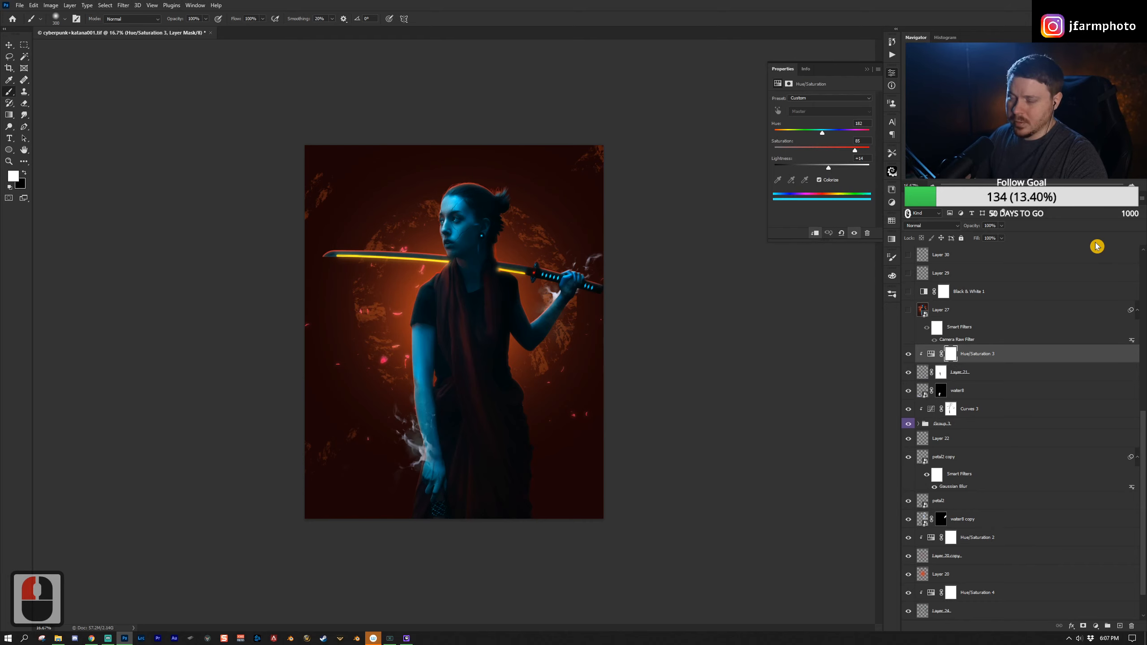
Step: Stamp all visible layers into a new smart object layer and open the Camera Raw Filter on it
{"action": "key", "text": "ctrl+alt+shift+e"}
{"action": "key", "text": "ctrl+alt+shift+w"}
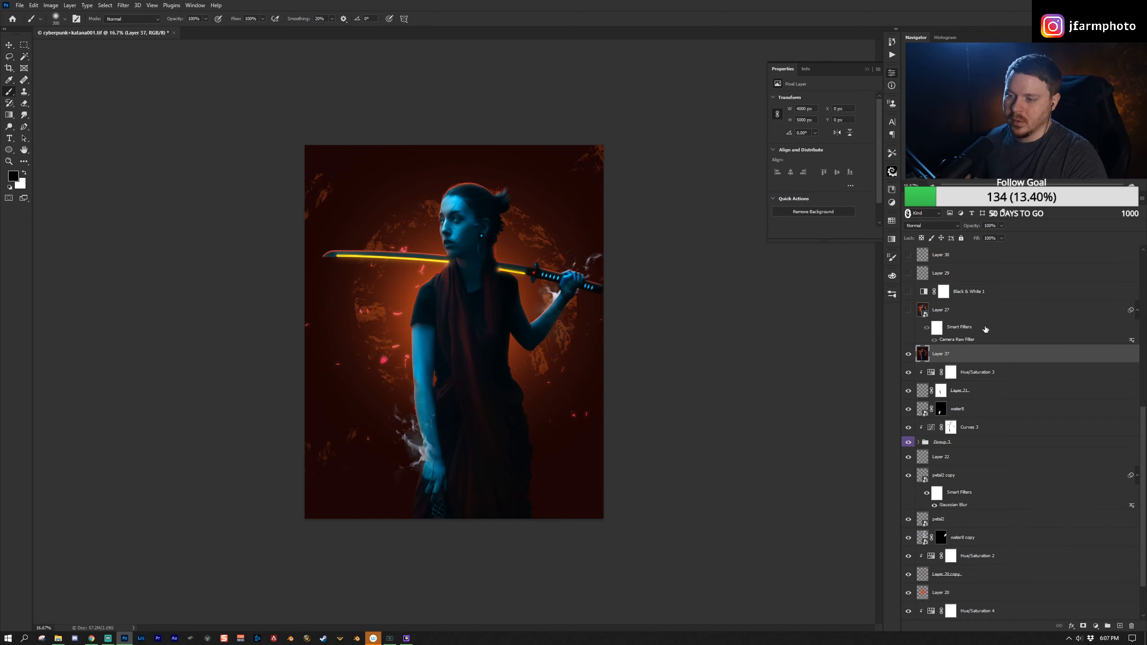
{"action": "right_click", "coordinate": [994, 354]}
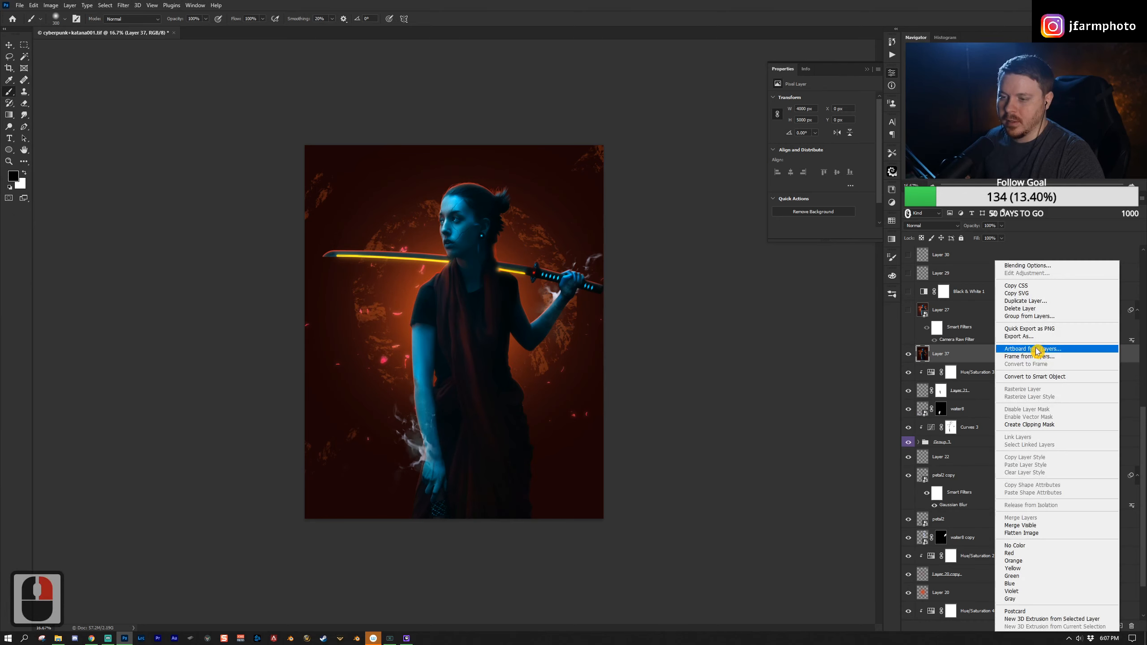
{"action": "left_click", "coordinate": [1045, 377]}
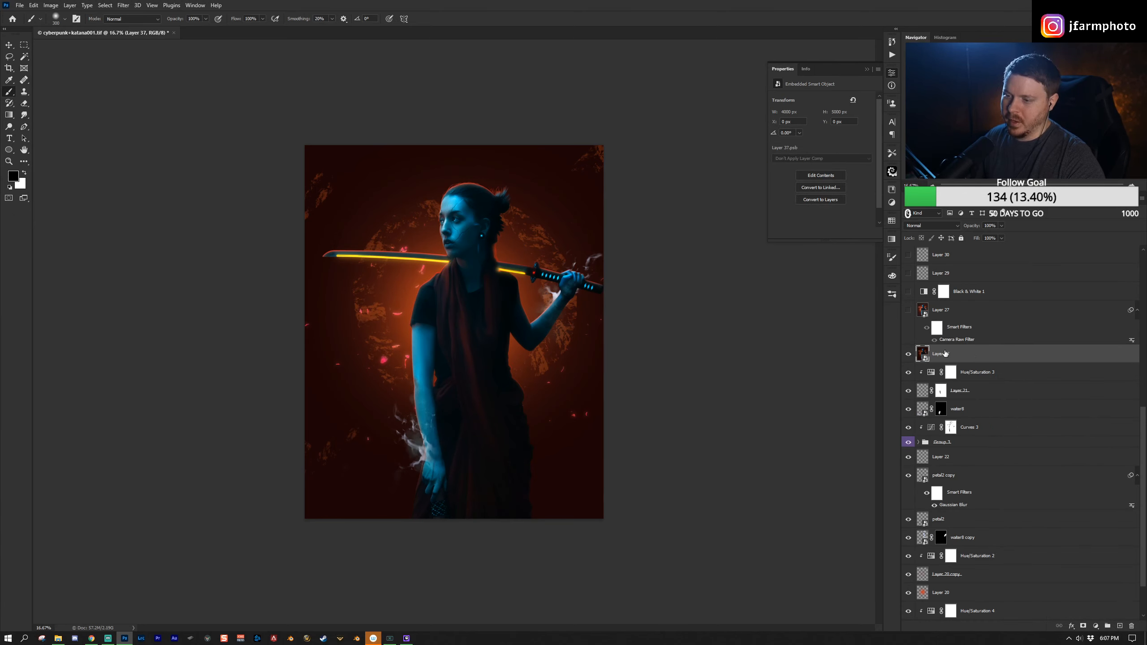
{"action": "left_click", "coordinate": [123, 5]}
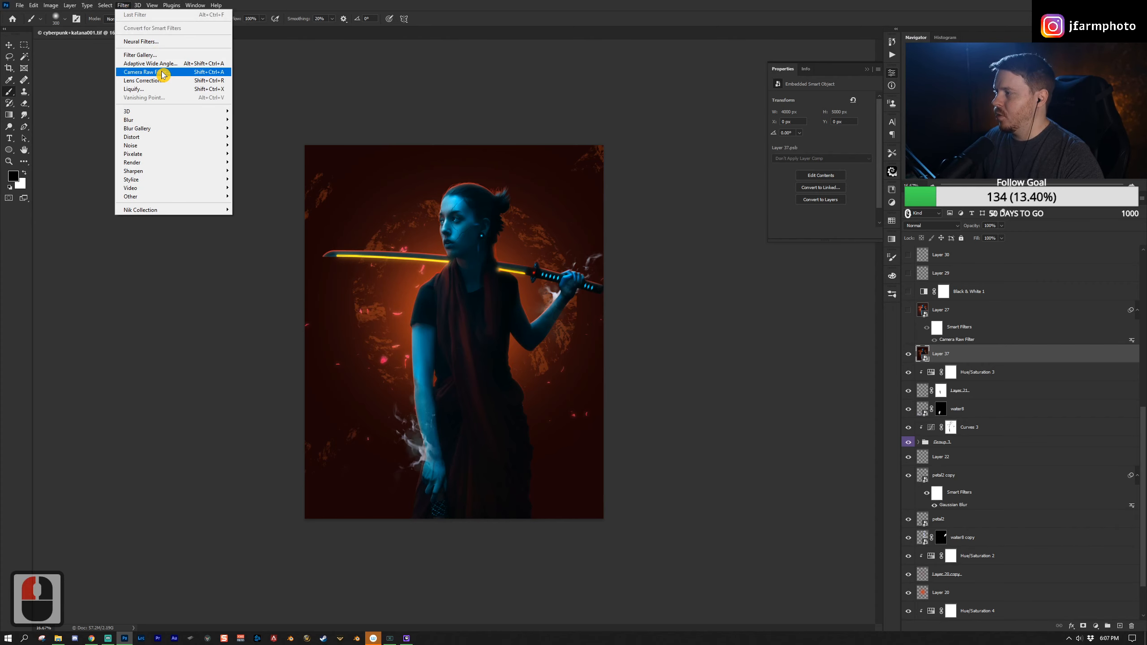
{"action": "left_click", "coordinate": [162, 74]}
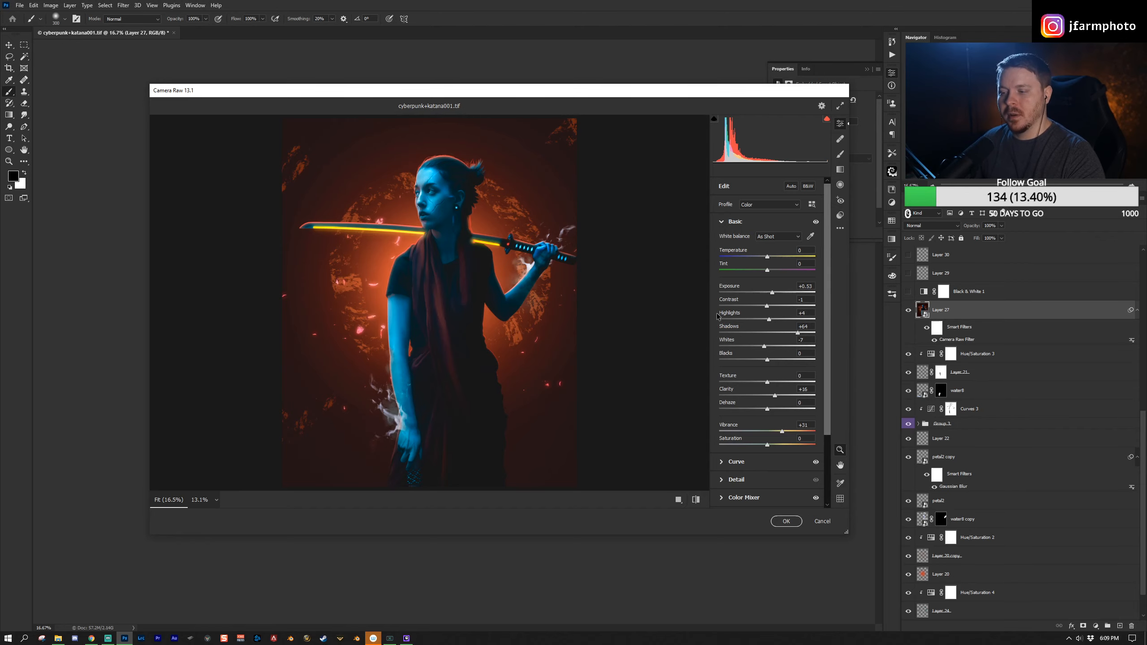
Step: Review the Camera Raw Basic, Curve, Color Mixer hue, saturation and luminance, and Effects settings, and accept the filter
{"action": "scroll", "coordinate": [718, 316], "scroll_direction": "down", "scroll_amount": 3}
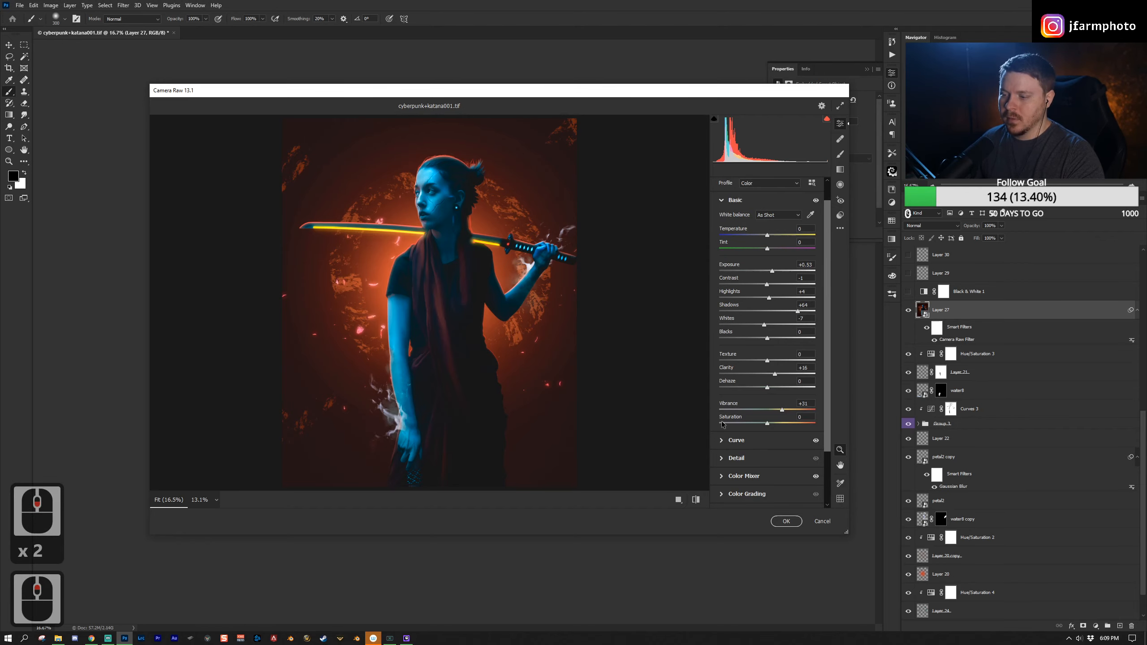
{"action": "left_click", "coordinate": [721, 440]}
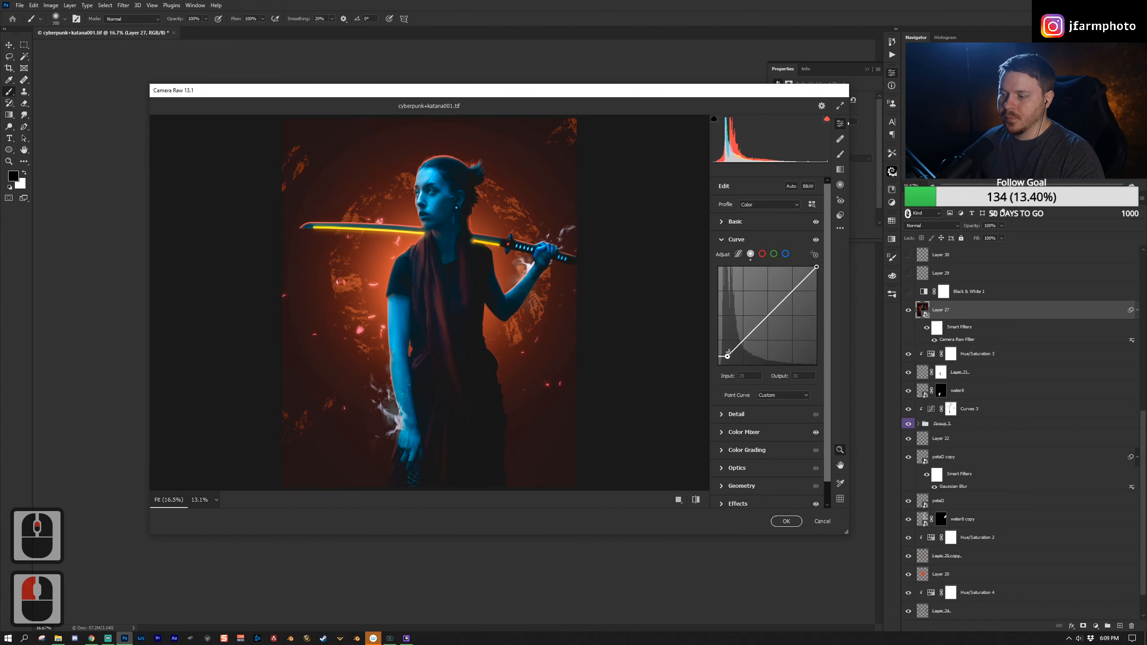
{"action": "left_click", "coordinate": [720, 434]}
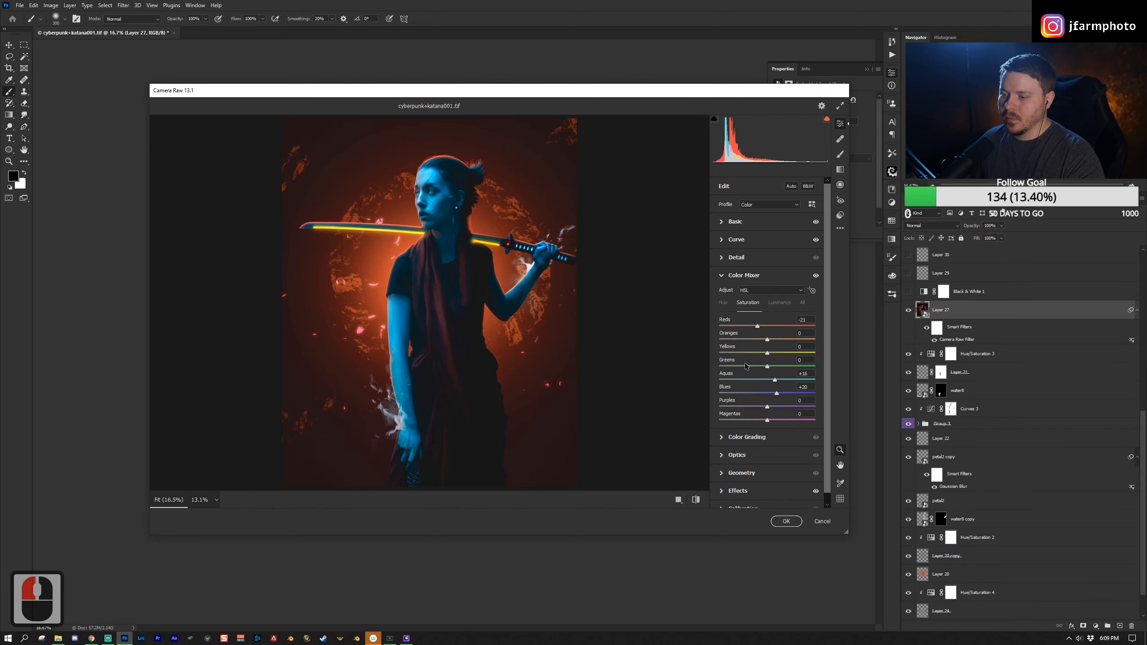
{"action": "left_click", "coordinate": [724, 303]}
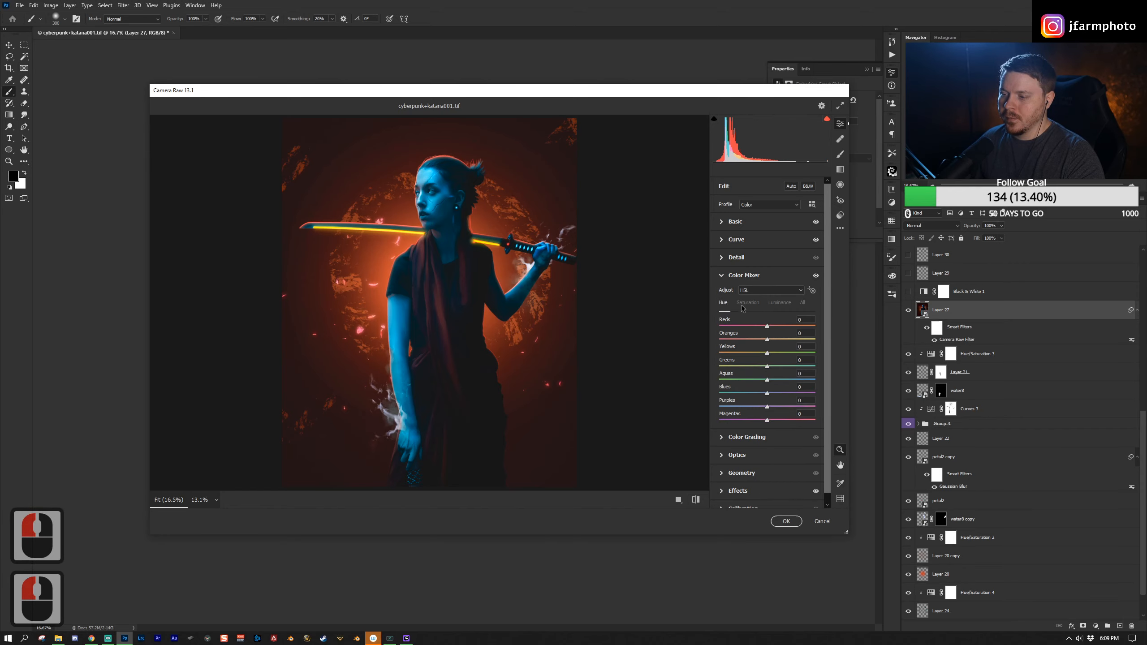
{"action": "left_click", "coordinate": [777, 304]}
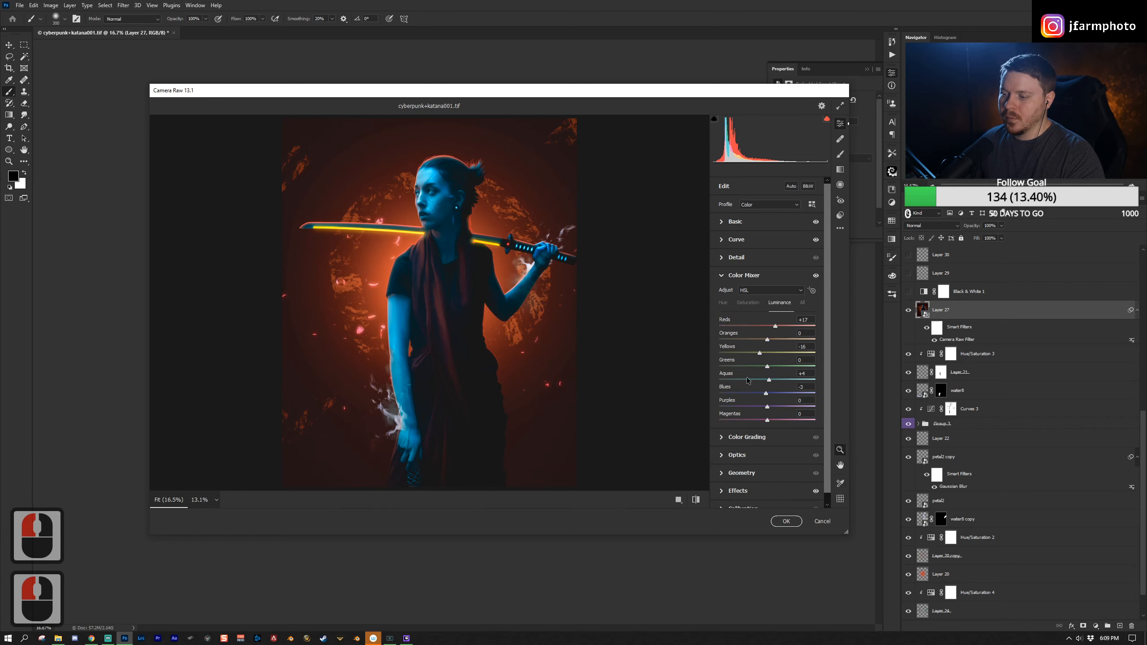
{"action": "scroll", "coordinate": [747, 412], "scroll_direction": "down", "scroll_amount": 4}
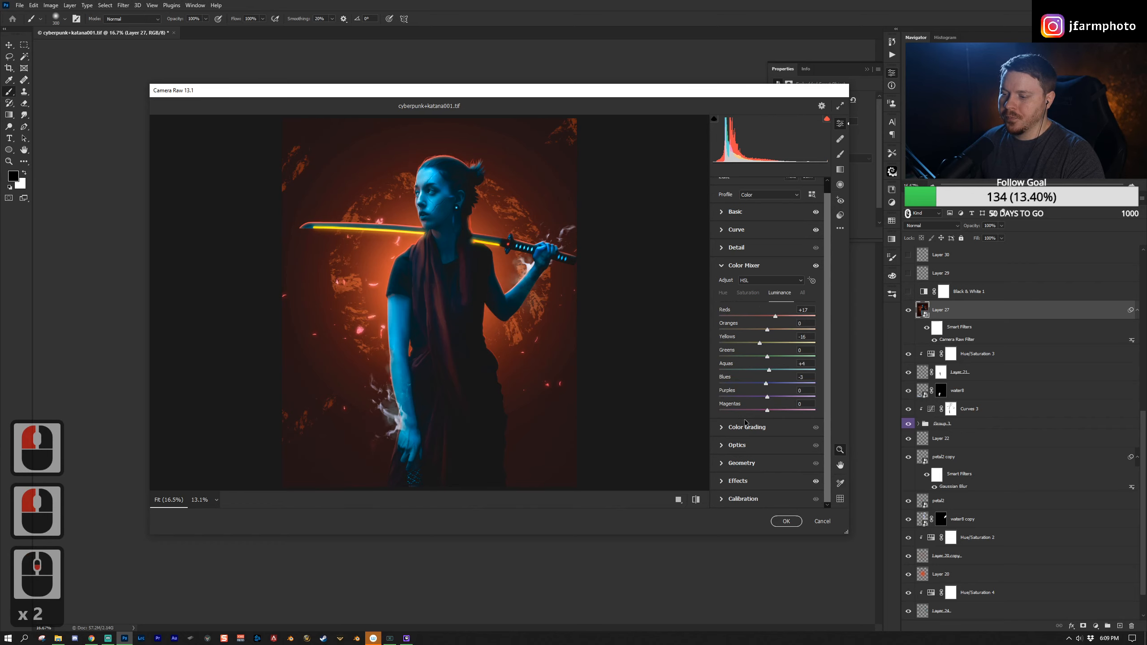
{"action": "left_click", "coordinate": [739, 481]}
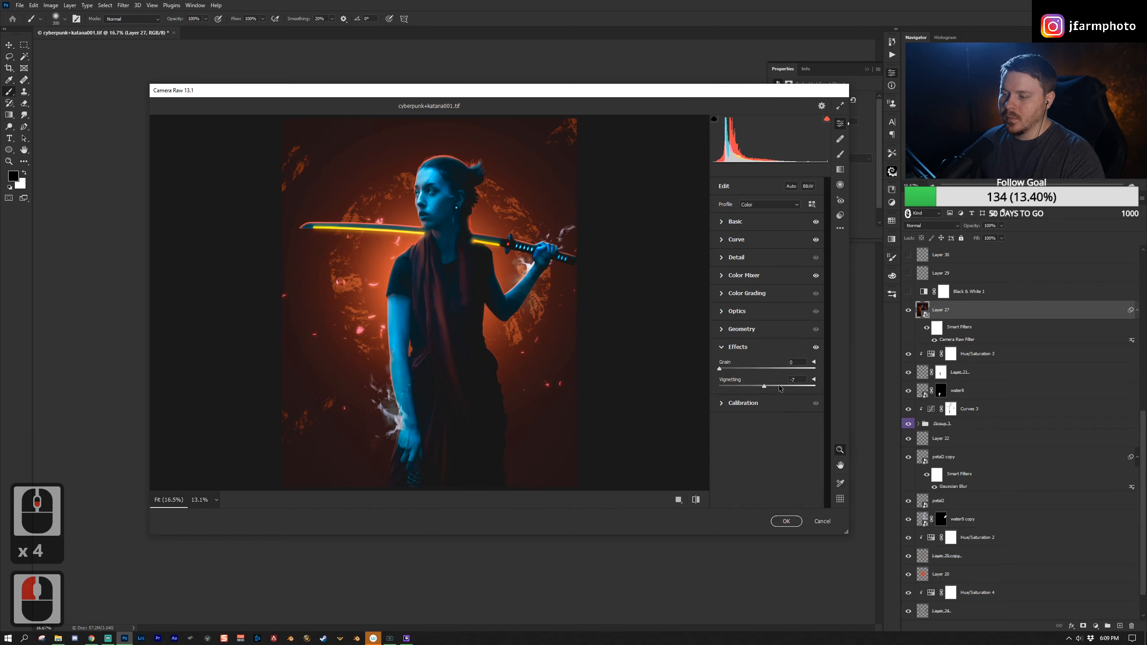
{"action": "left_click", "coordinate": [786, 521]}
Step: Compare the image with and without the Camera Raw-graded Layer 27, viewing the whole composite at a smaller zoom
{"action": "left_click", "coordinate": [909, 310]}
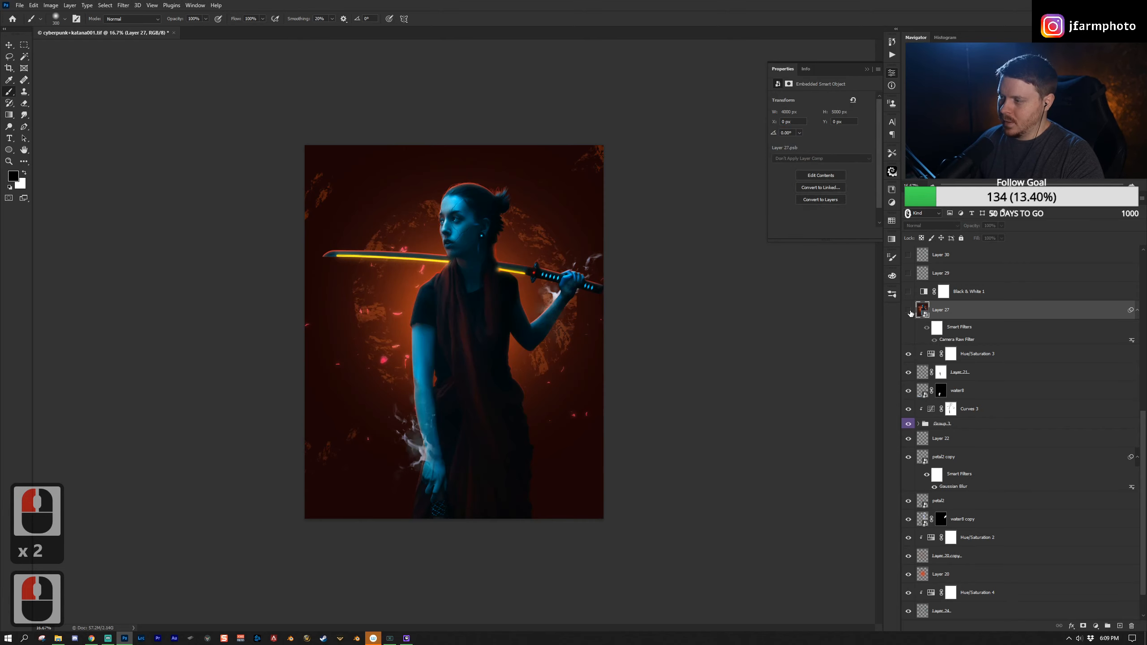
{"action": "left_click", "coordinate": [908, 310]}
{"action": "left_click", "coordinate": [909, 310]}
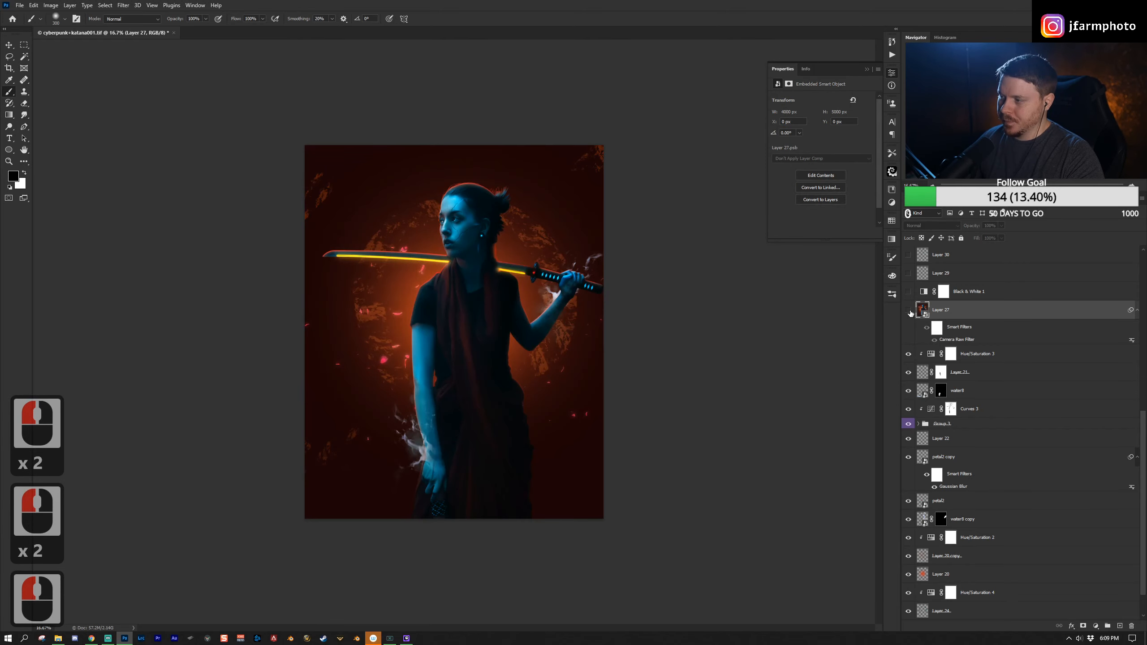
{"action": "left_click", "coordinate": [908, 310]}
{"action": "scroll", "coordinate": [1051, 355], "scroll_direction": "up", "scroll_amount": 3}
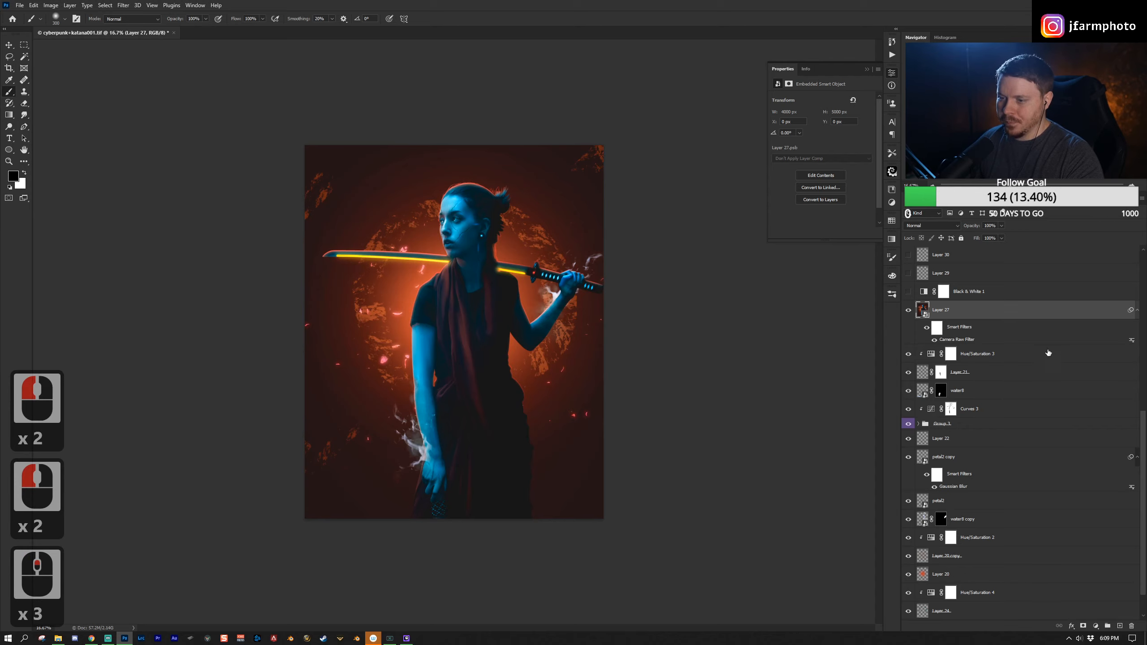
{"action": "key", "text": "z"}
{"action": "left_click_drag", "start_coordinate": [606, 313], "coordinate": [593, 317]}
{"action": "left_click", "coordinate": [603, 310]}
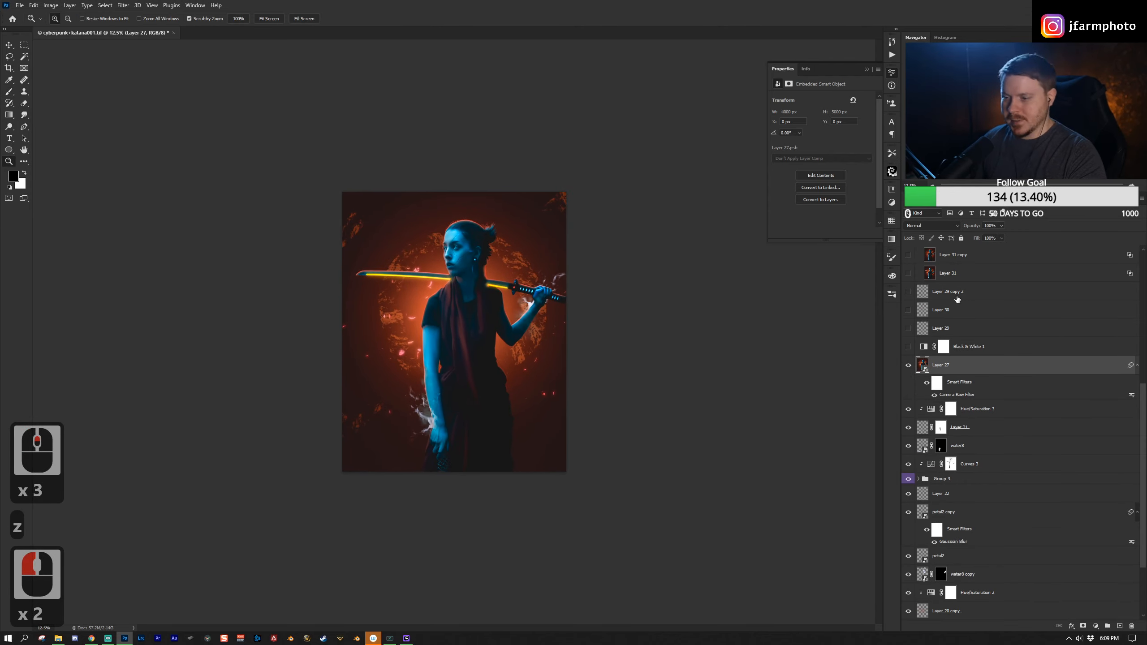
Step: Turn on the Black & White 1 adjustment, check its Luminosity blend mode, and compare the image with and without it
{"action": "left_click", "coordinate": [1001, 344]}
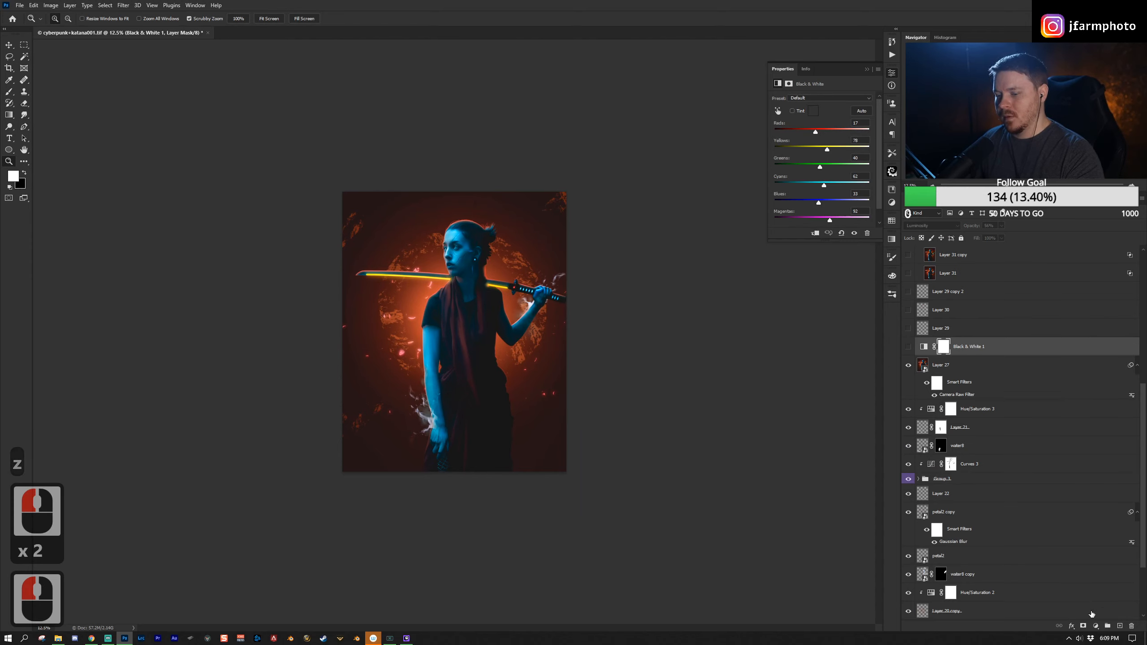
{"action": "left_click", "coordinate": [1101, 627]}
{"action": "left_click", "coordinate": [908, 346]}
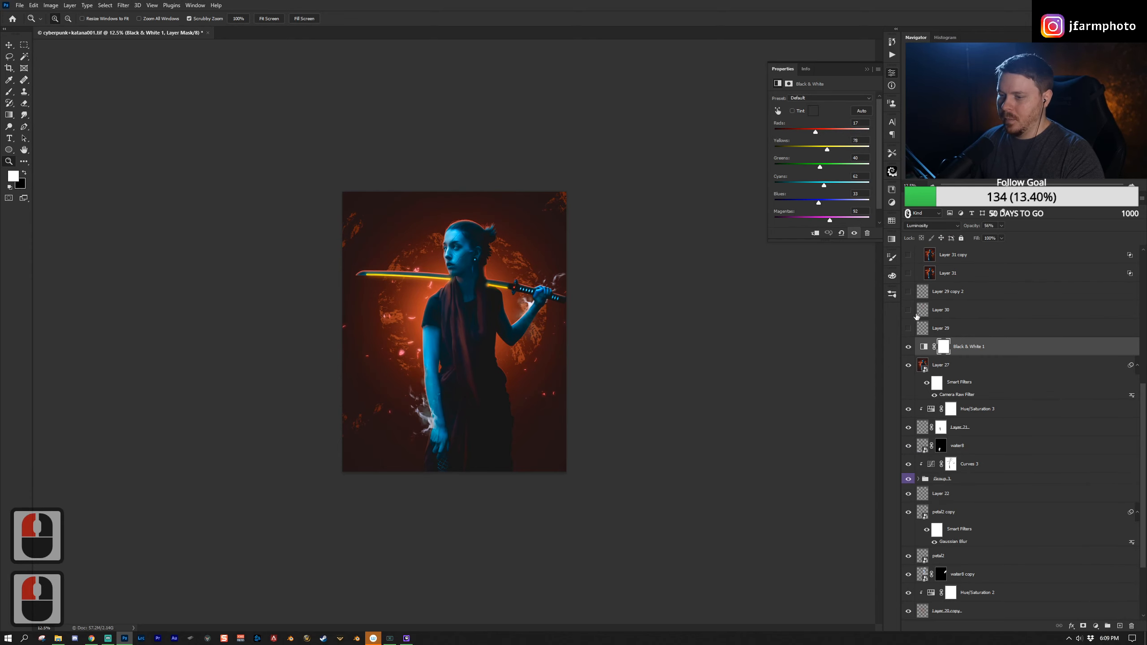
{"action": "left_click", "coordinate": [941, 228]}
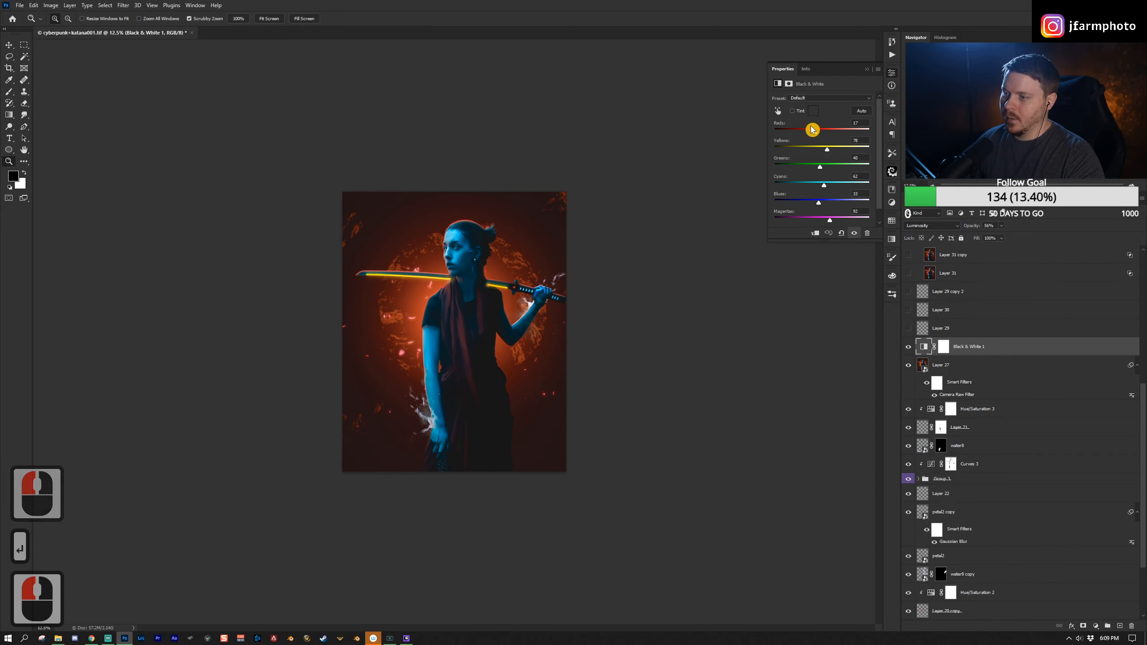
{"action": "scroll", "coordinate": [811, 183], "scroll_direction": "down", "scroll_amount": 1}
{"action": "scroll", "coordinate": [810, 183], "scroll_direction": "up", "scroll_amount": 1}
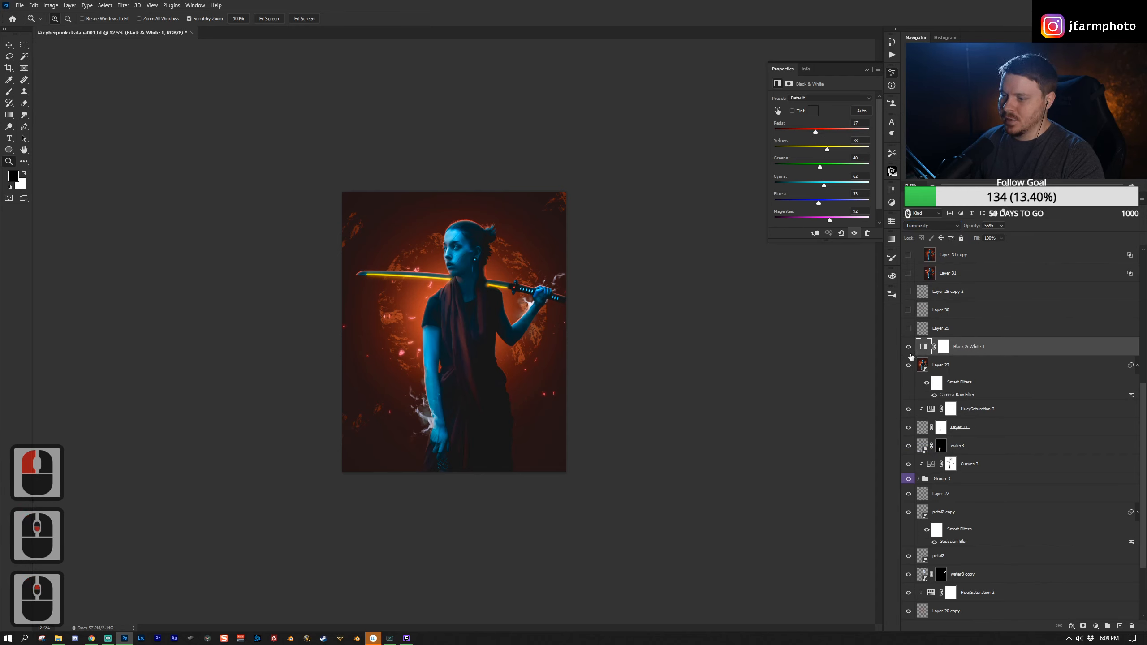
{"action": "left_click", "coordinate": [906, 347]}
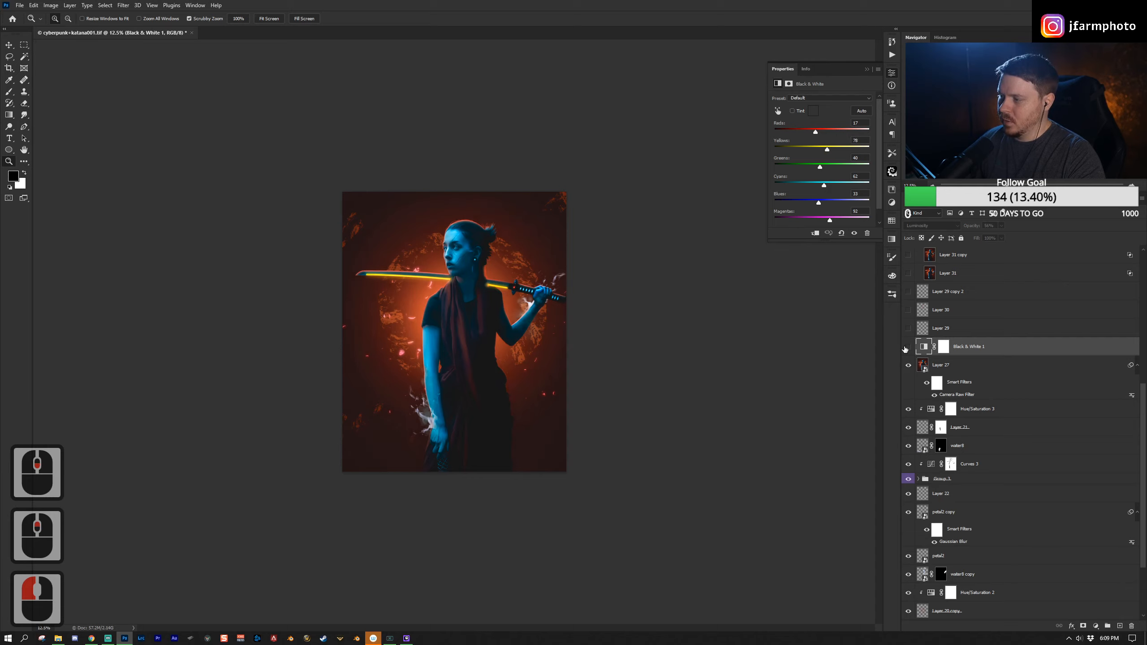
{"action": "left_click", "coordinate": [907, 347]}
Step: Turn on the Linear Dodge (Add) Layer 29, activate the Brush tool, and compare the sword glow with and without the layer
{"action": "left_click", "coordinate": [908, 365]}
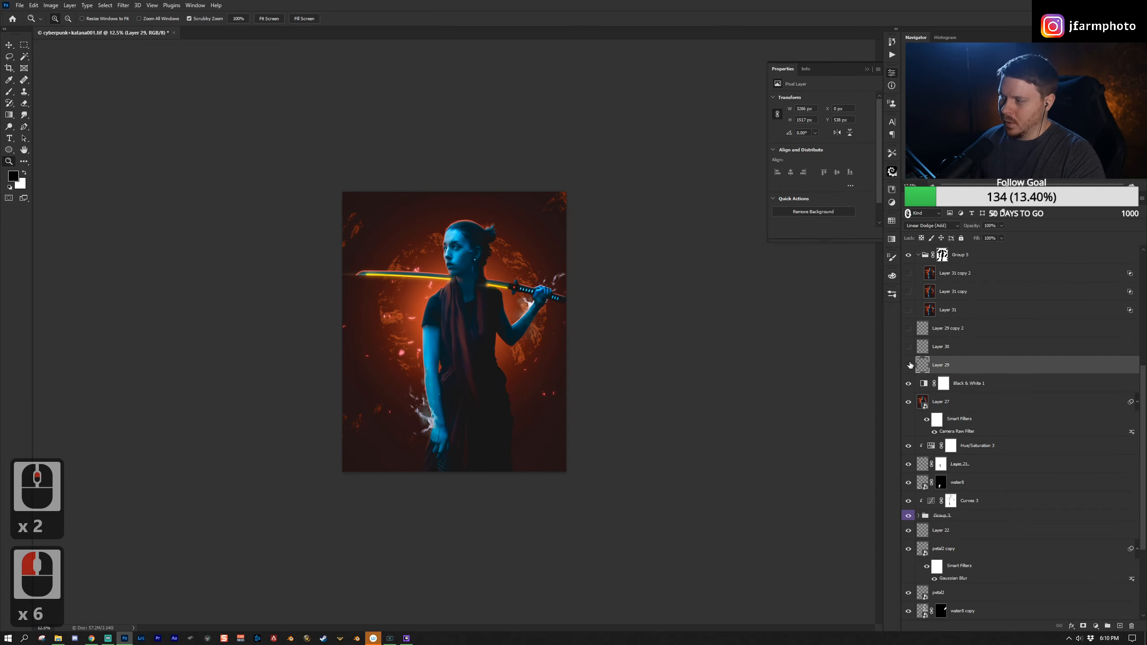
{"action": "left_click", "coordinate": [908, 365]}
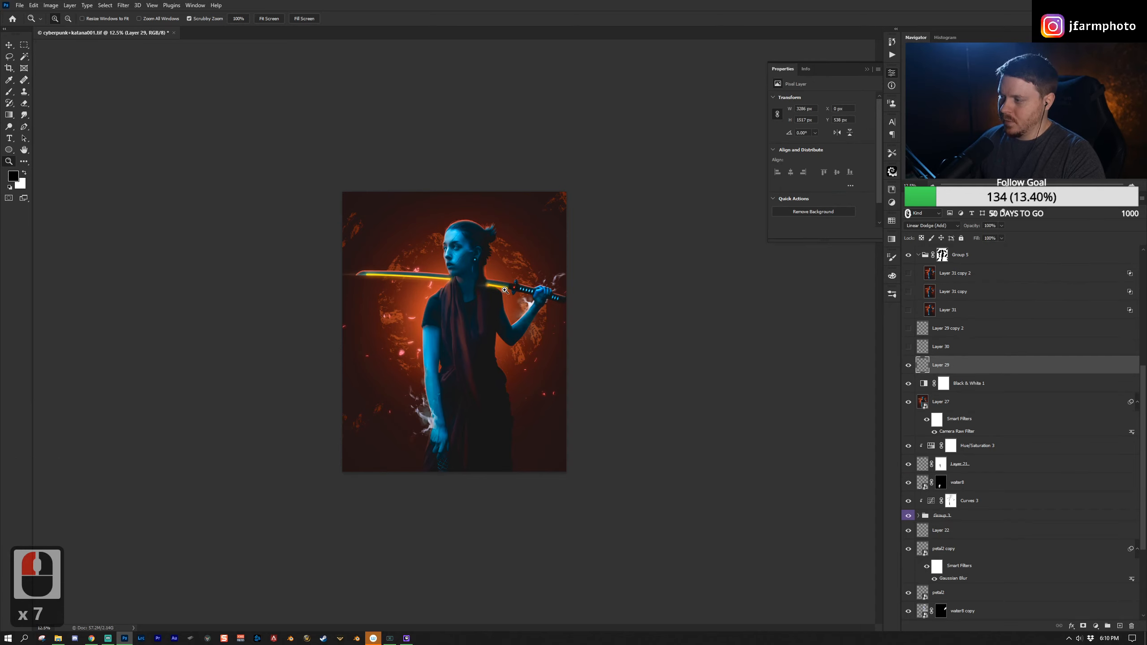
{"action": "key", "text": "b"}
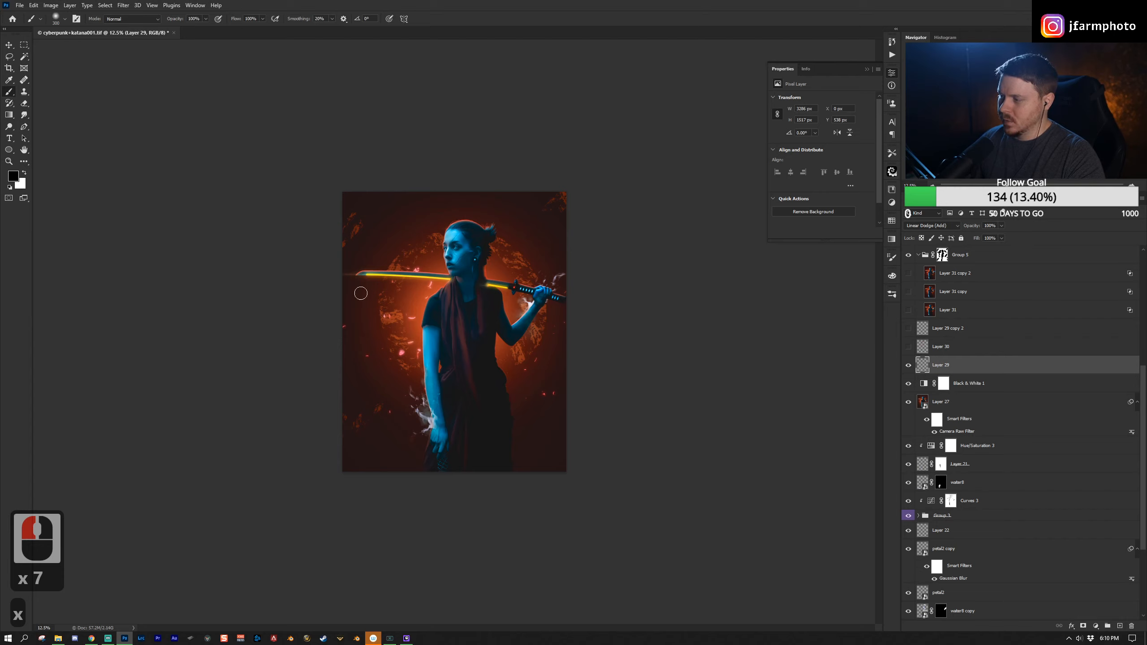
{"action": "left_click", "coordinate": [908, 365]}
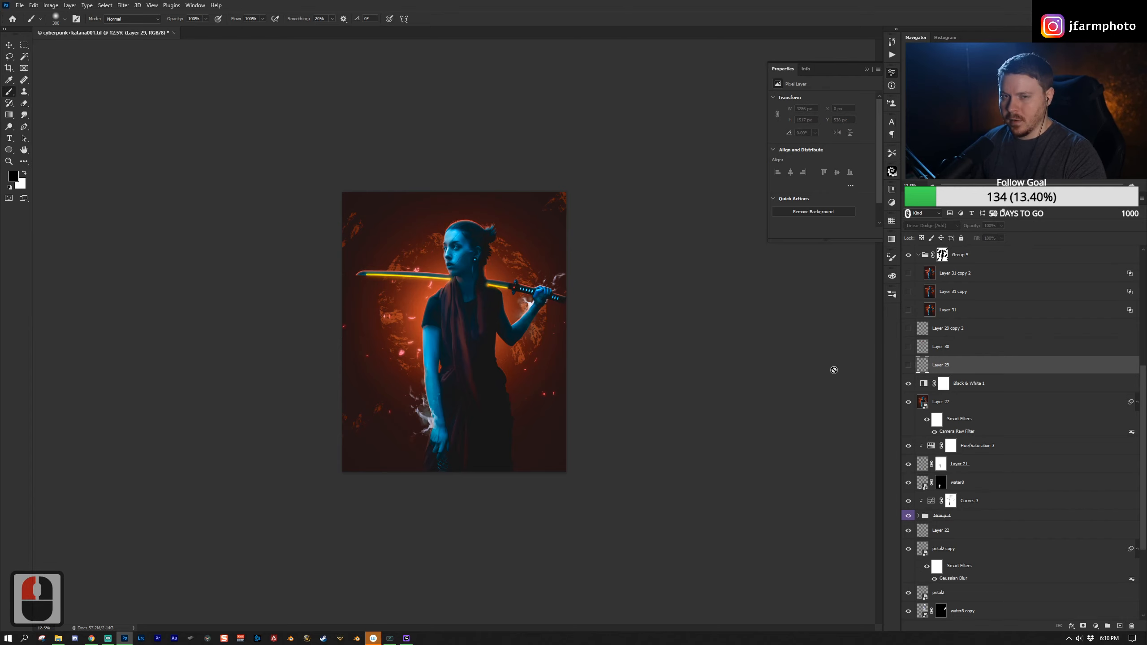
{"action": "left_click", "coordinate": [908, 365]}
Step: Turn on Layer 30 and Layer 29 copy 2, comparing the image with and without the copy
{"action": "left_click", "coordinate": [909, 347]}
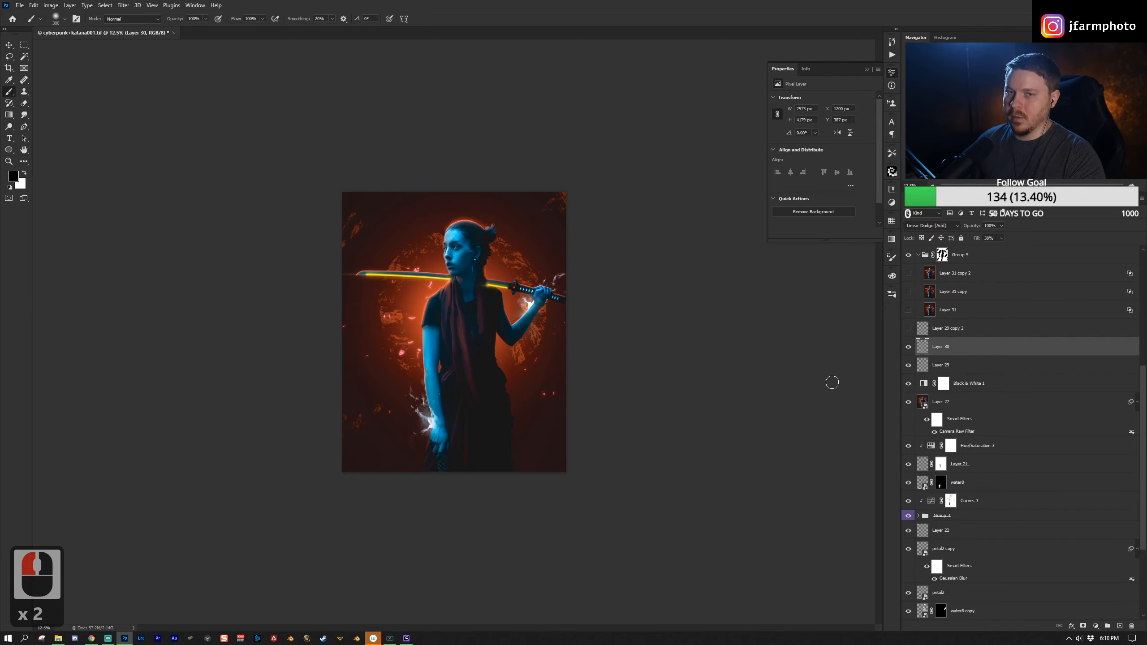
{"action": "left_click", "coordinate": [930, 329]}
{"action": "left_click", "coordinate": [909, 328]}
{"action": "left_click", "coordinate": [909, 328]}
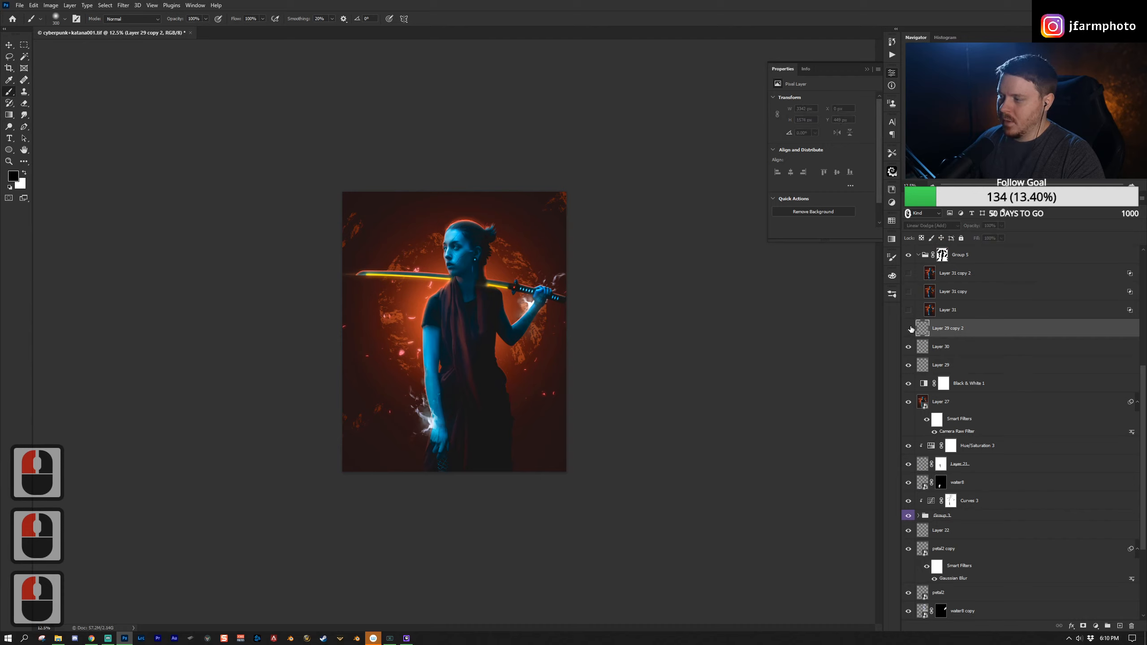
{"action": "left_click", "coordinate": [909, 328]}
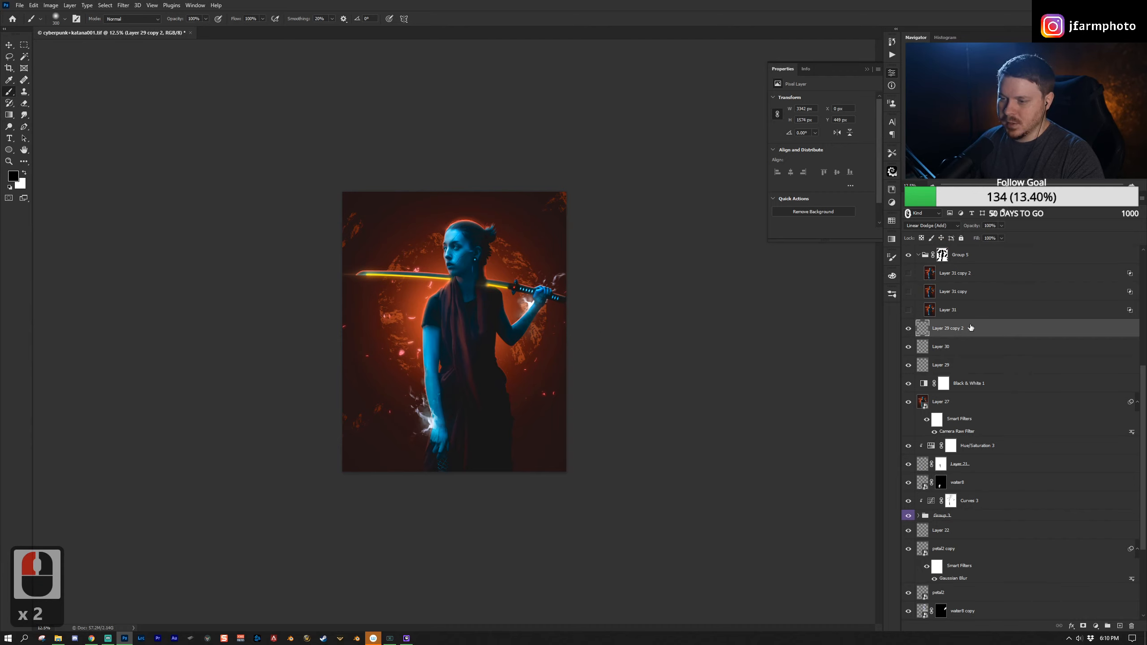
Step: Stamp all visible layers into a new layer above Layer 29 copy 2 and duplicate it twice
{"action": "scroll", "coordinate": [943, 325], "scroll_direction": "up", "scroll_amount": 3}
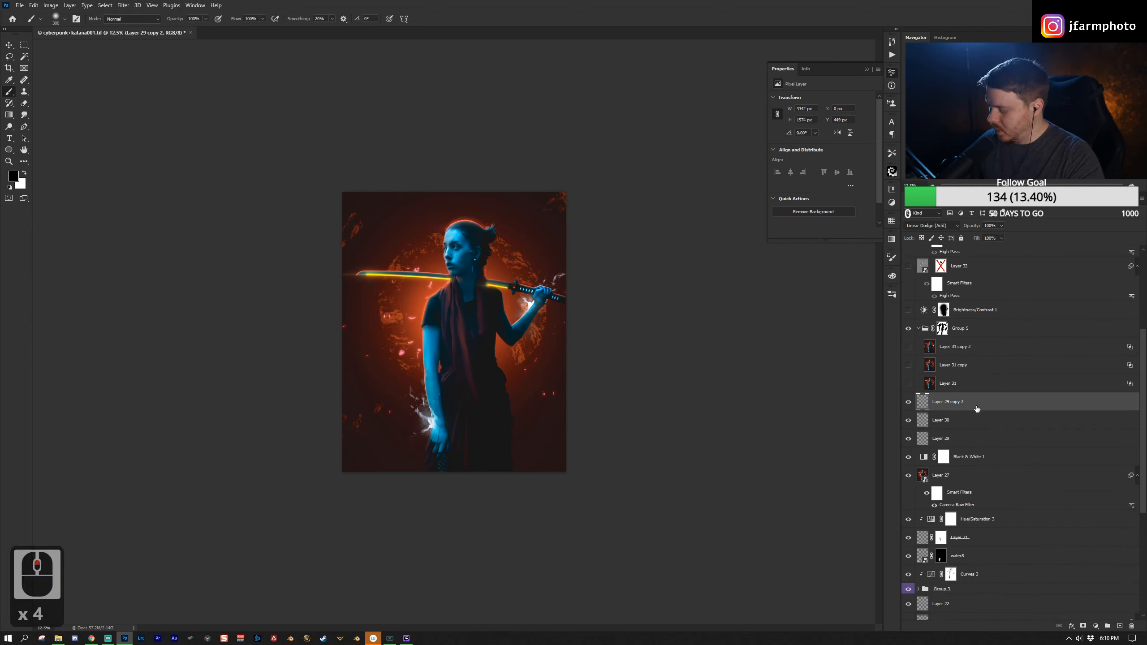
{"action": "key", "text": "ctrl+alt+shift+e"}
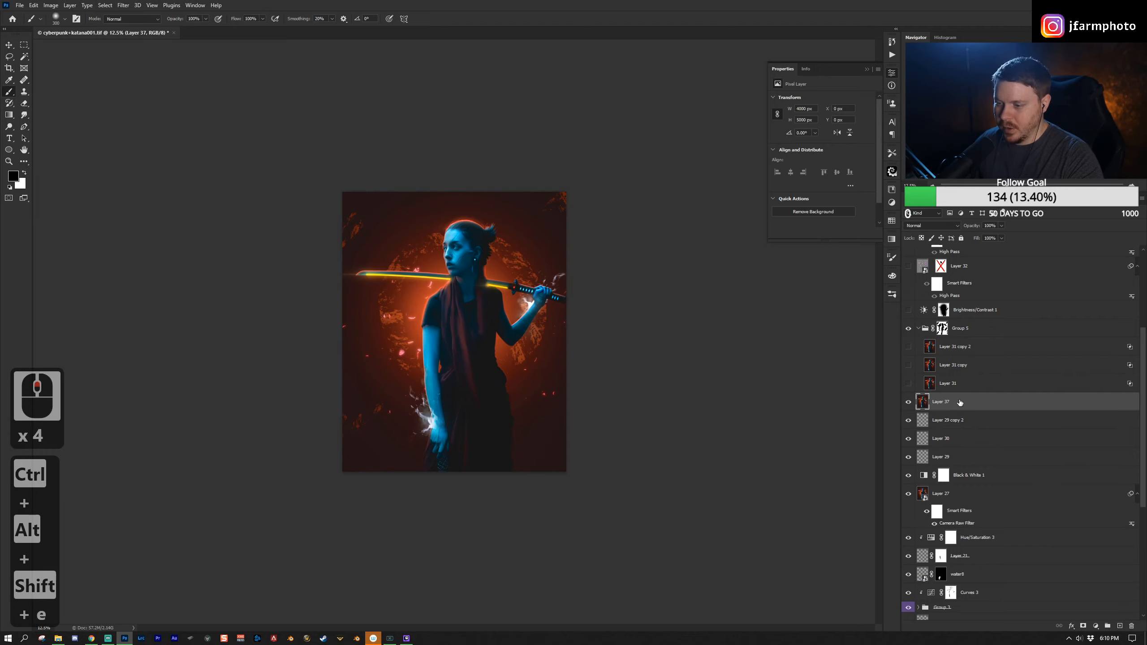
{"action": "key", "text": "ctrl"}
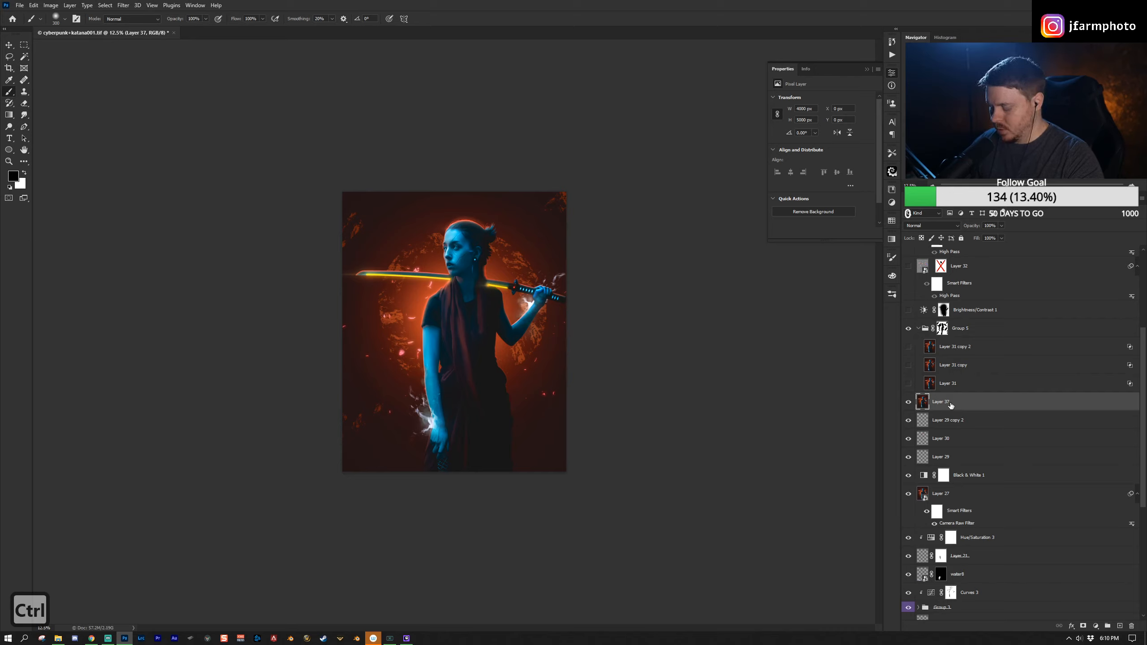
{"action": "key", "text": "ctrl+j"}
{"action": "key", "text": "ctrl+j"}
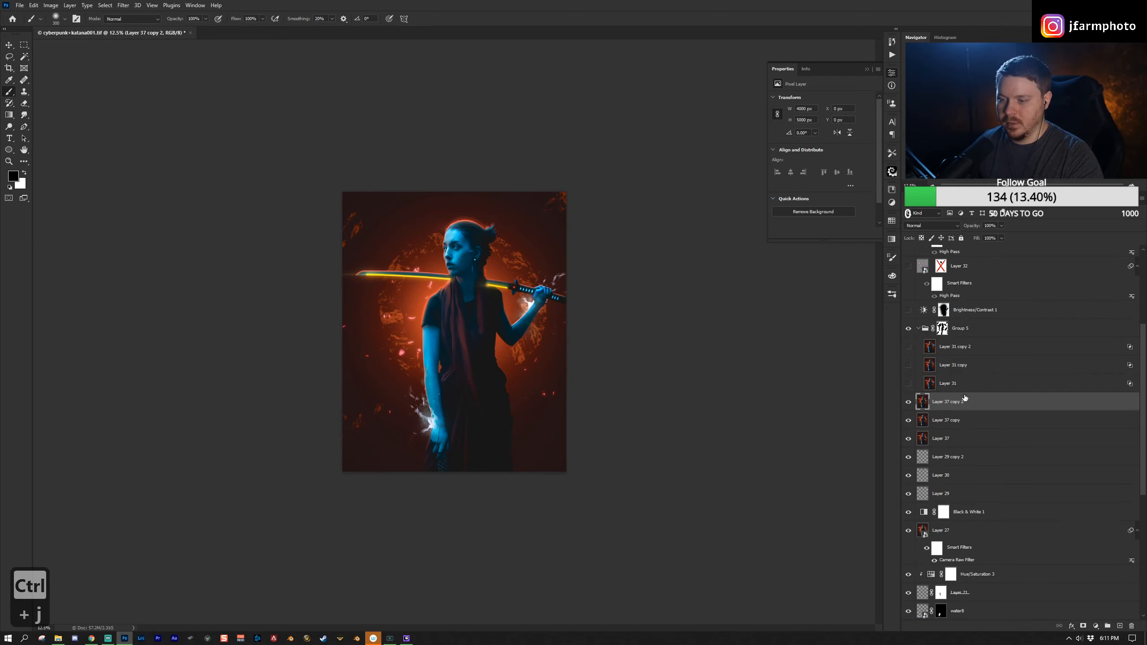
Step: Group the three stamped layers and delete the group
{"action": "left_click", "coordinate": [980, 439], "text": "shift"}
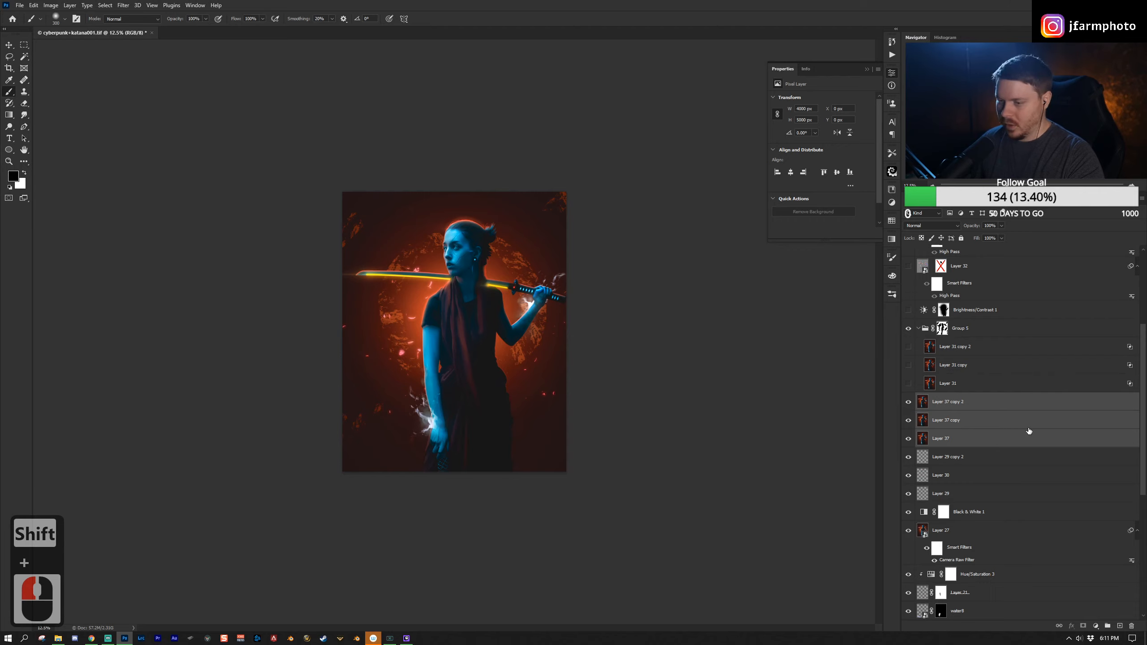
{"action": "key", "text": "ctrl+g"}
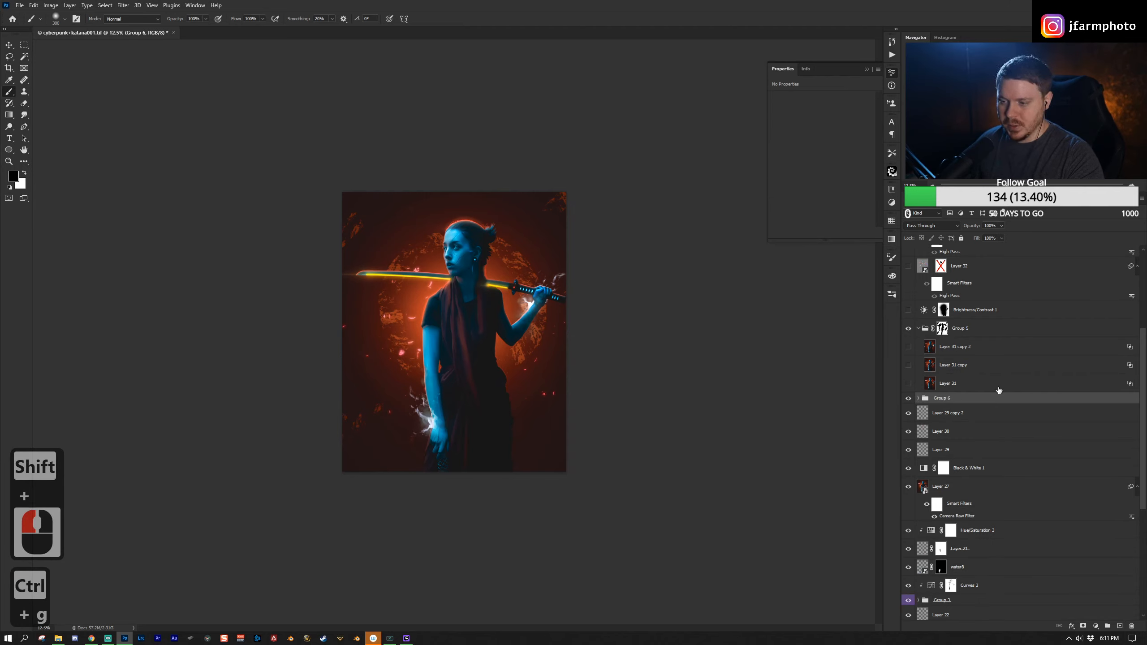
{"action": "left_click_drag", "start_coordinate": [967, 399], "coordinate": [1131, 626]}
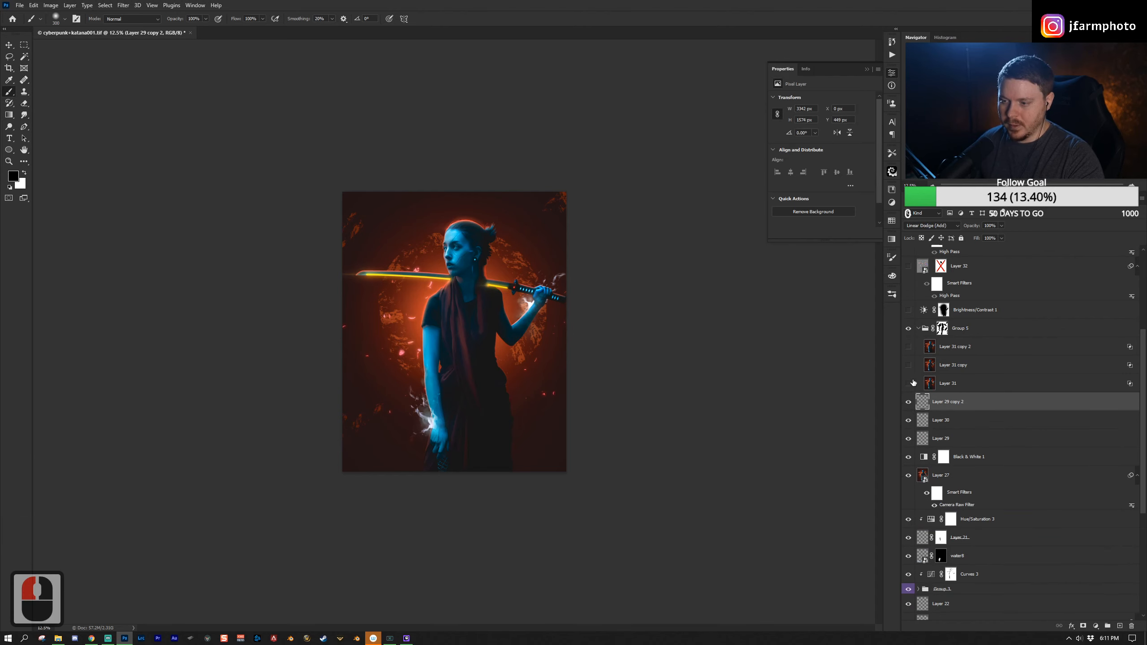
Step: Turn on the three Layer 31 layers in Group 5 and check the enabled channel in Layer 31's blending options
{"action": "left_click_drag", "start_coordinate": [911, 382], "coordinate": [911, 347]}
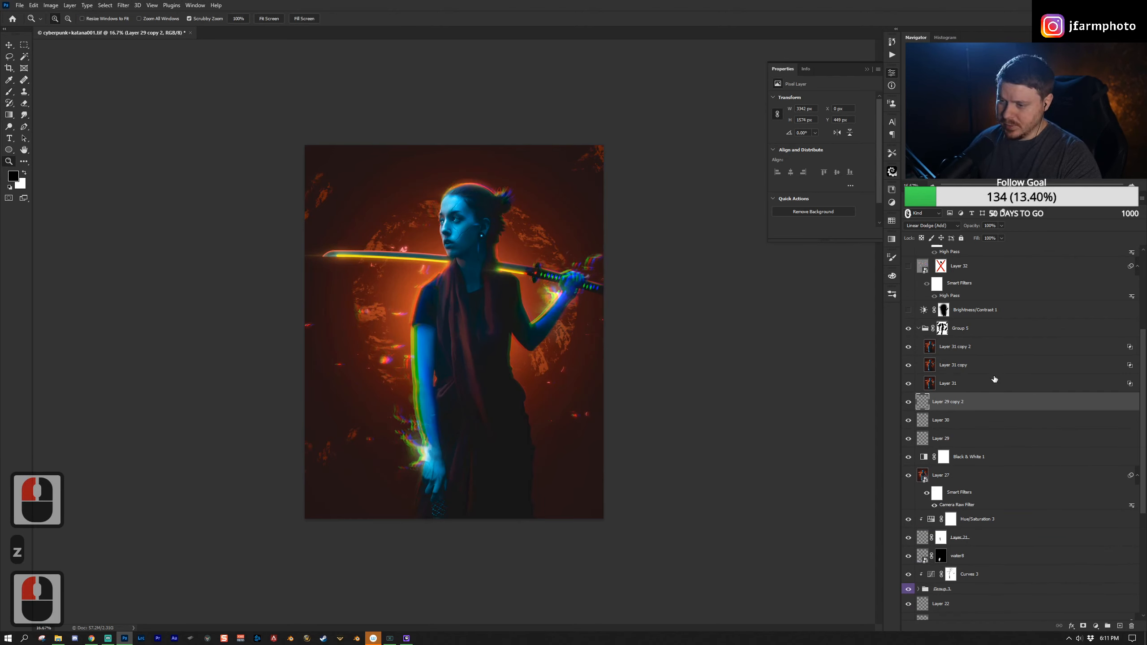
{"action": "left_click", "coordinate": [983, 386]}
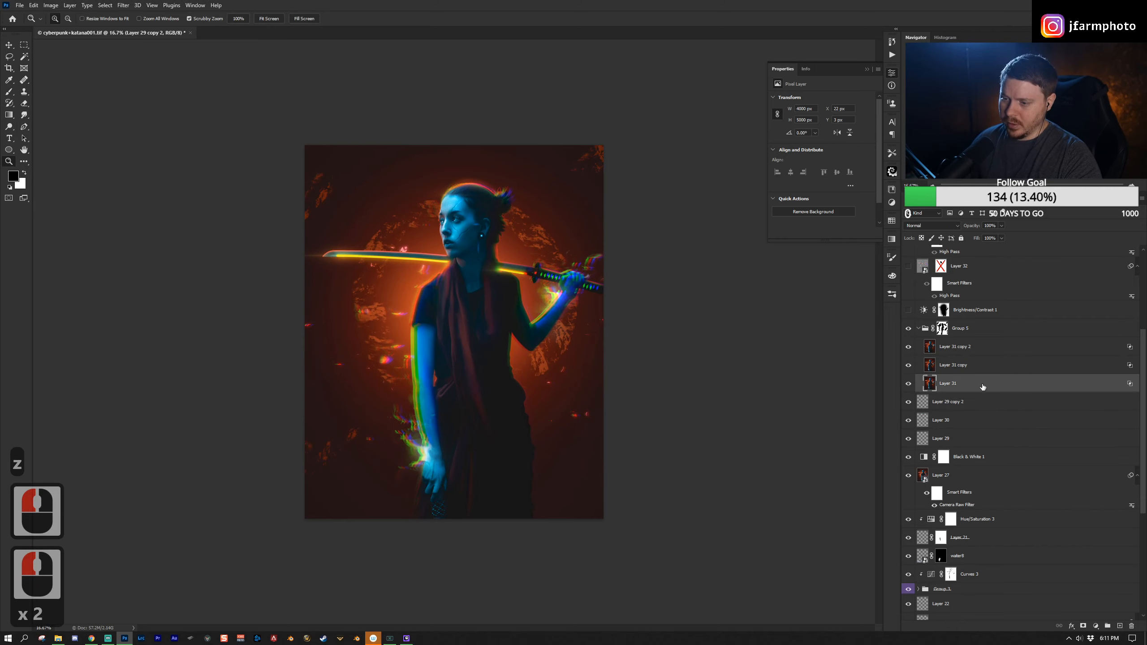
{"action": "double_click", "coordinate": [941, 381]}
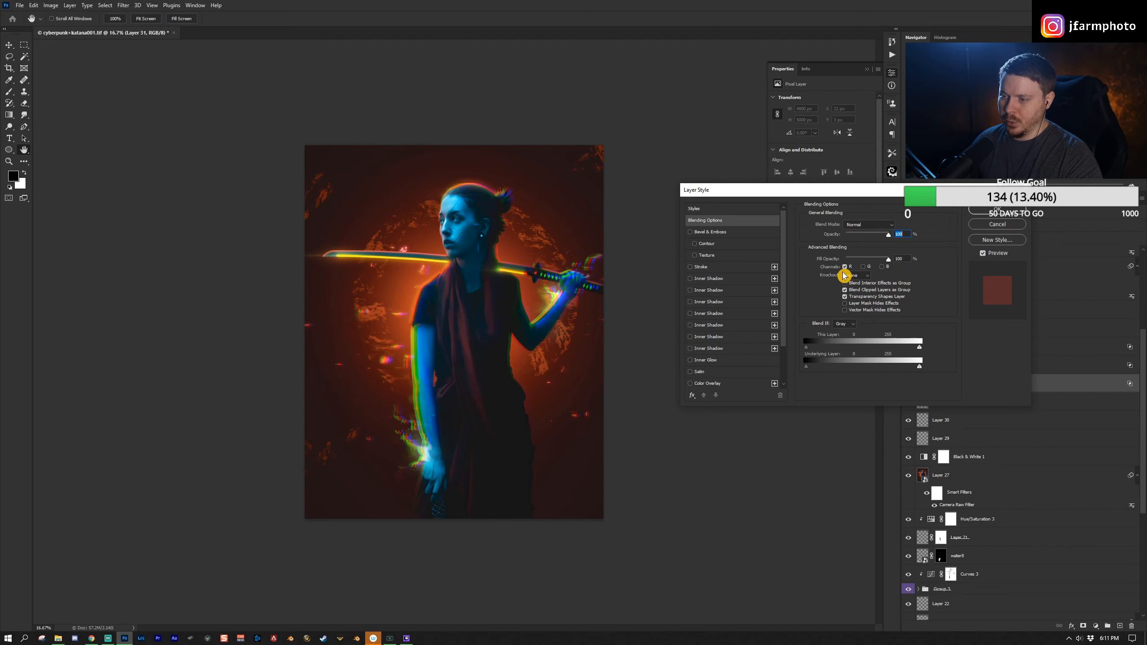
{"action": "left_click", "coordinate": [1019, 211]}
Step: Check which channel is enabled in the blending options of Layer 31 copy and Layer 31 copy 2
{"action": "left_click", "coordinate": [981, 363]}
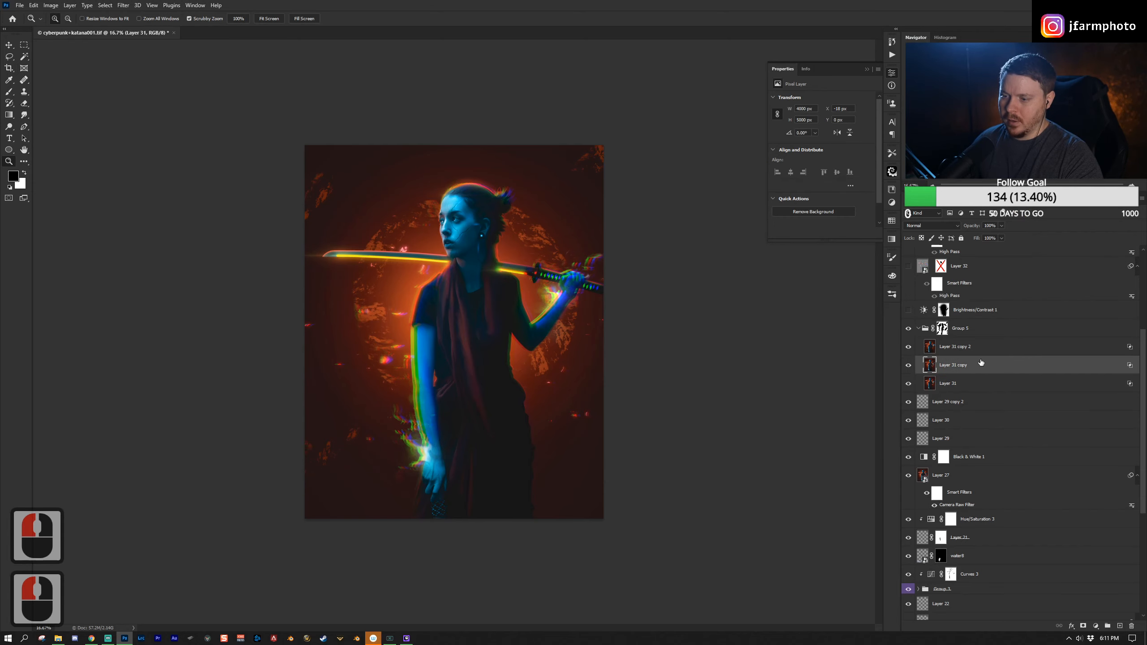
{"action": "key", "text": "h"}
{"action": "double_click", "coordinate": [1039, 367]}
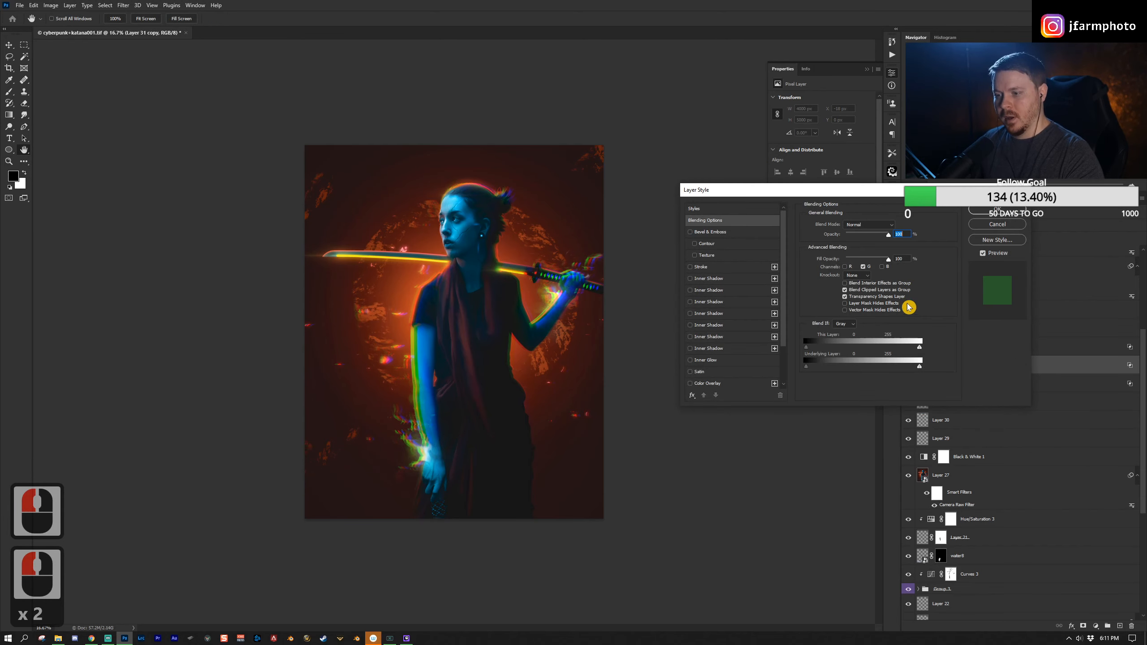
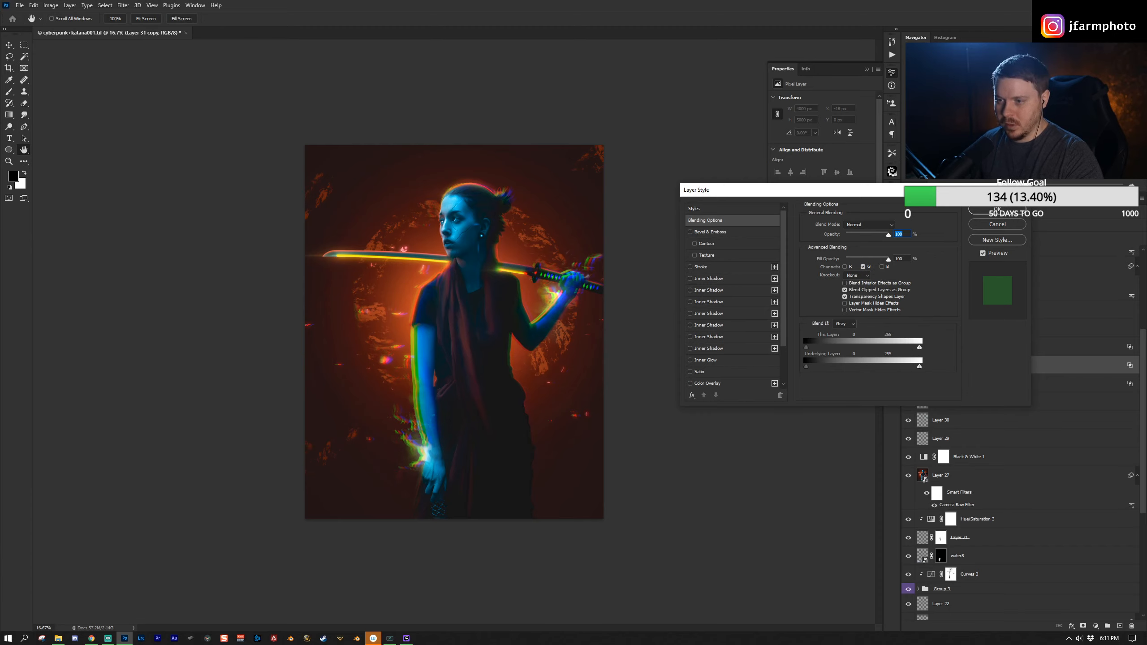
{"action": "left_click", "coordinate": [1005, 225]}
{"action": "double_click", "coordinate": [1019, 345]}
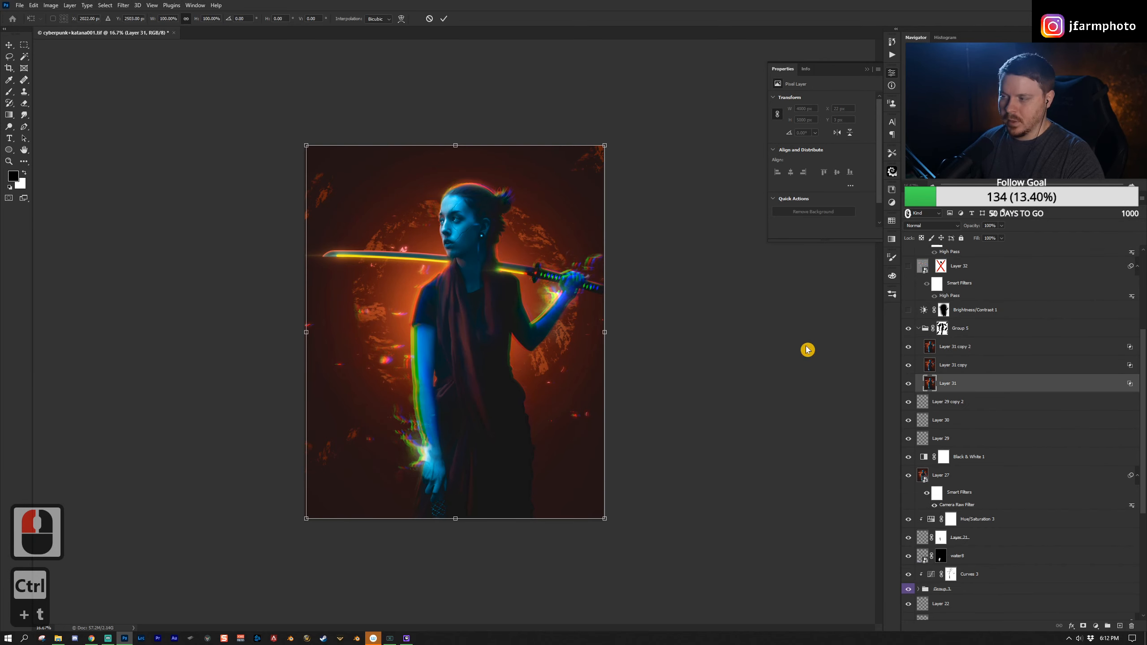
Step: Examine Layer 31's sideways offset at the canvas edge using the Free Transform outline
{"action": "scroll", "coordinate": [305, 334], "scroll_direction": "down", "scroll_amount": 4}
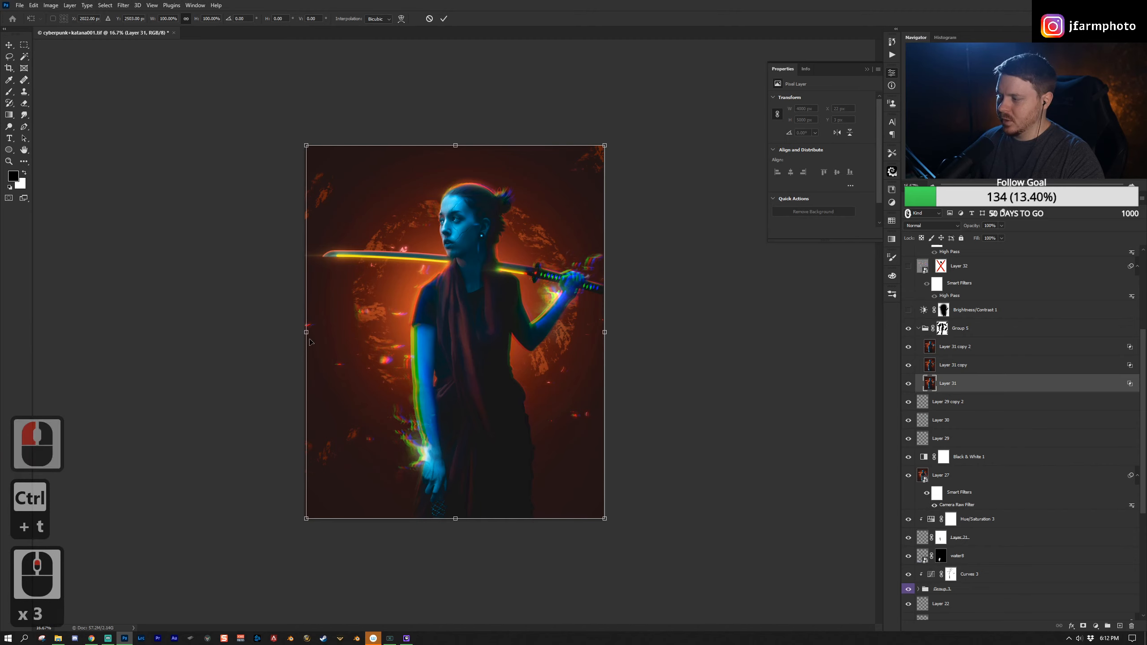
{"action": "key", "text": "z"}
{"action": "key", "text": "Escape"}
{"action": "key", "text": "z"}
{"action": "double_click", "coordinate": [305, 352]}
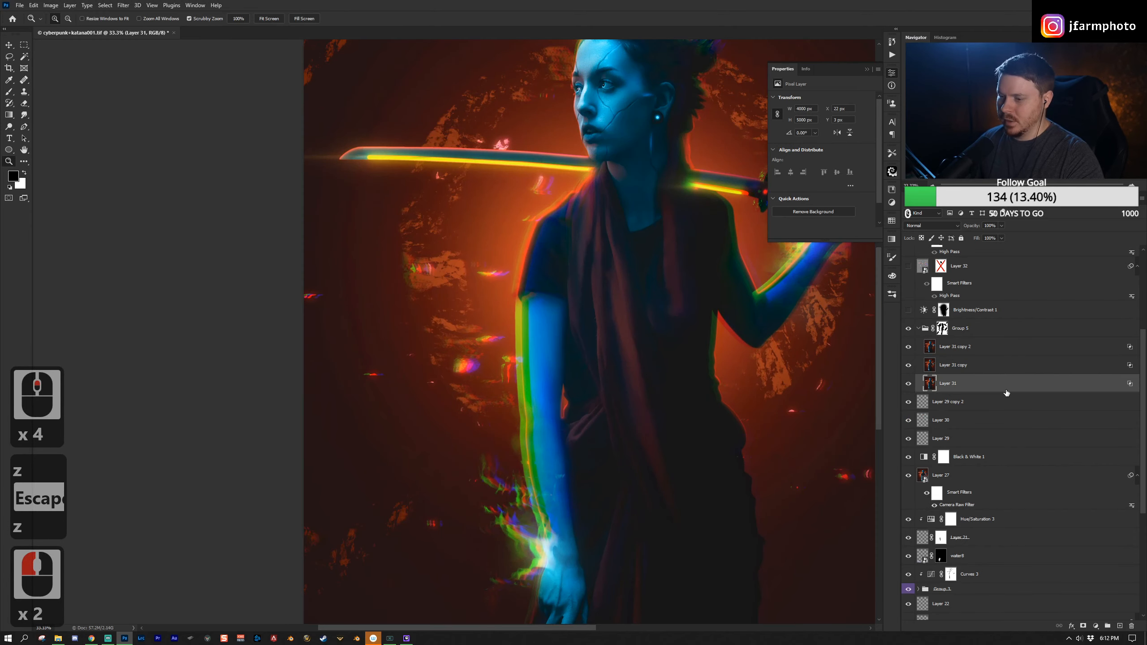
{"action": "key", "text": "ctrl+t"}
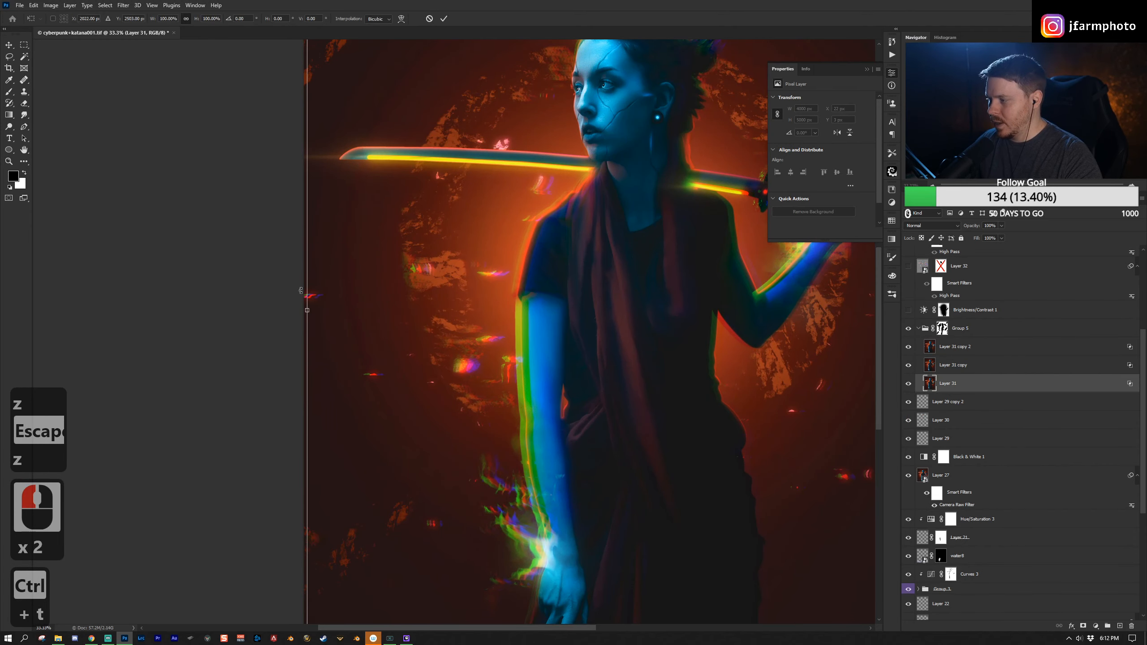
Step: Examine the sideways offsets of Layer 31 copy and Layer 31 copy 2 using Free Transform, leaving both unmoved
{"action": "left_click", "coordinate": [981, 365]}
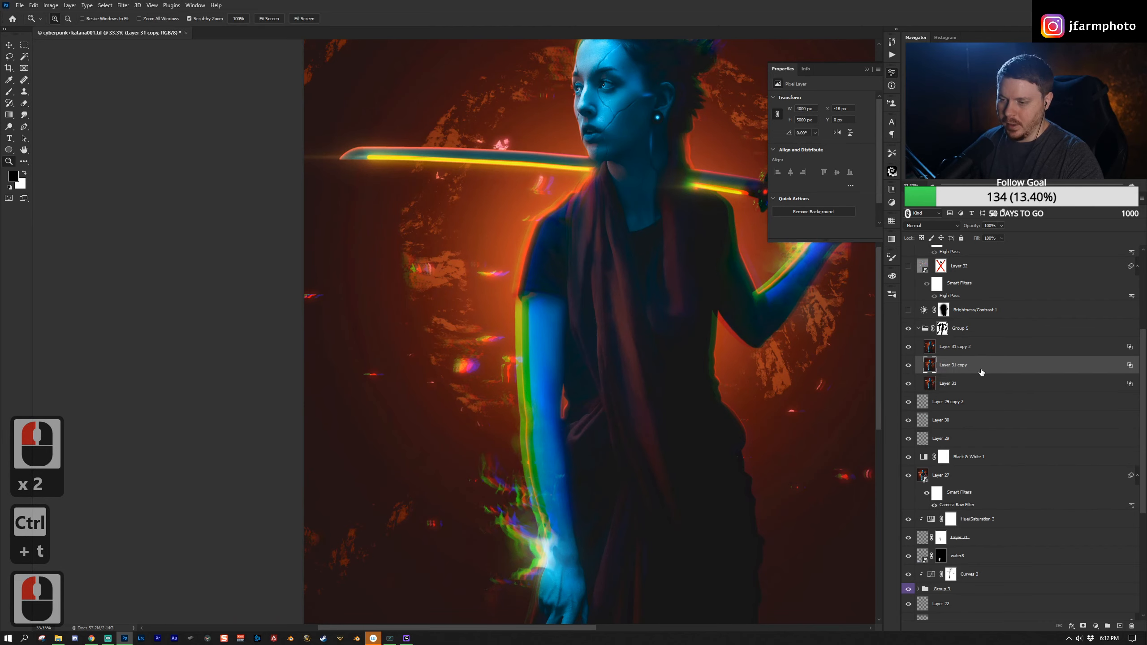
{"action": "key", "text": "ctrl+t"}
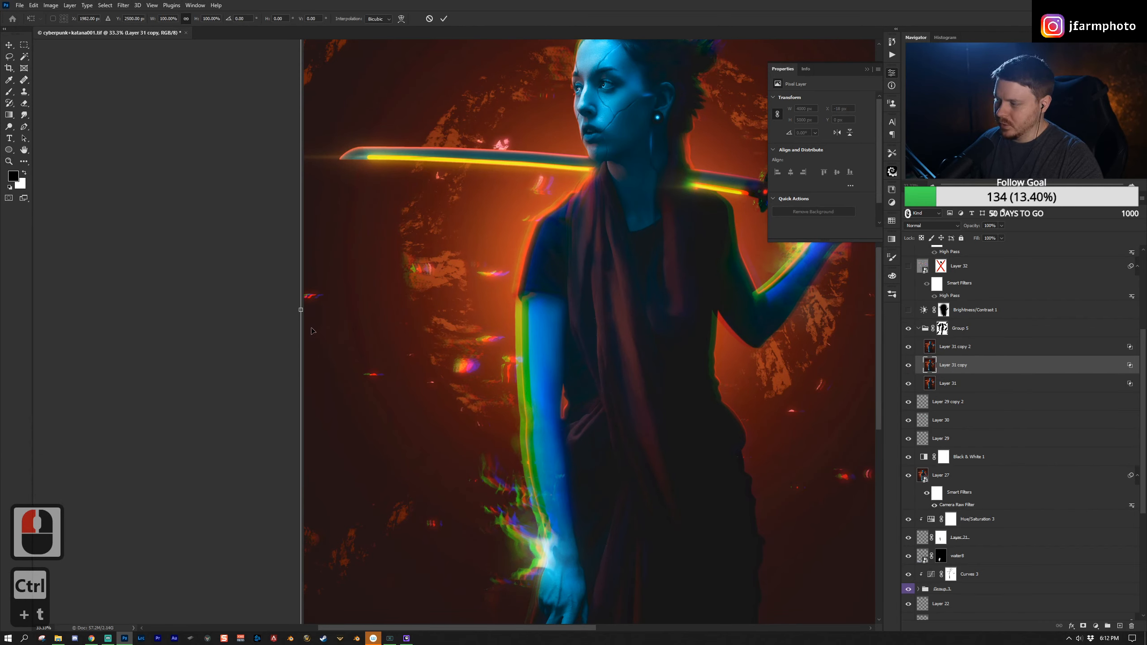
{"action": "left_click", "coordinate": [969, 345]}
{"action": "key", "text": "ctrl+t"}
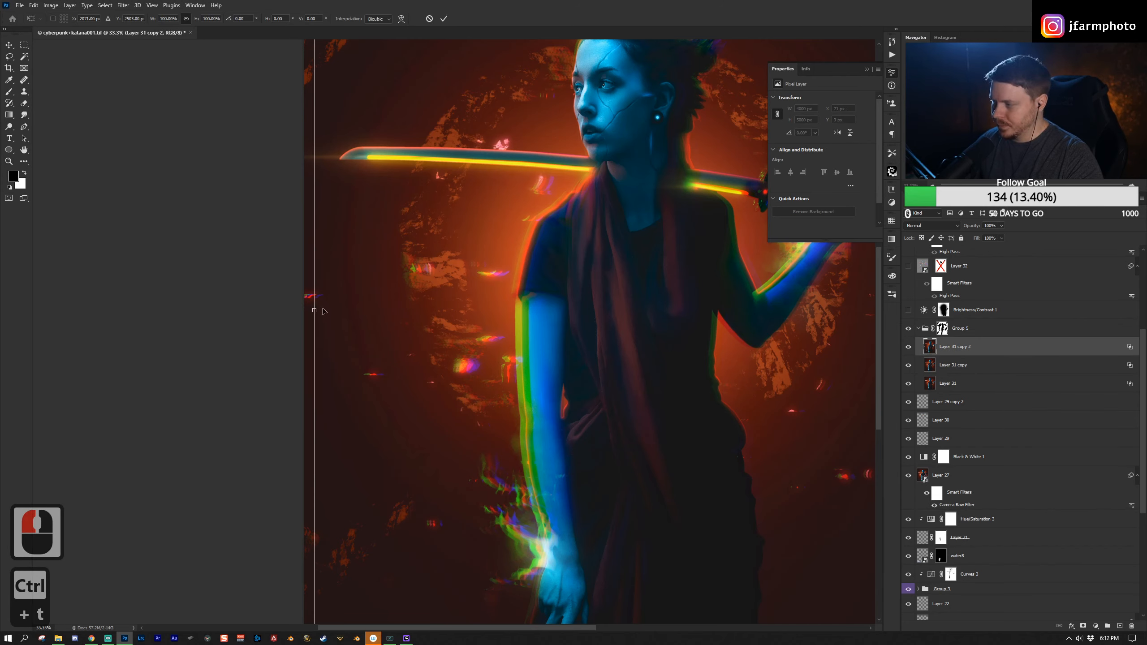
{"action": "left_click", "coordinate": [1044, 347]}
Step: Compare the sparks and arm edge up close with Group 5 hidden and shown
{"action": "key", "text": "z"}
{"action": "left_click", "coordinate": [348, 312]}
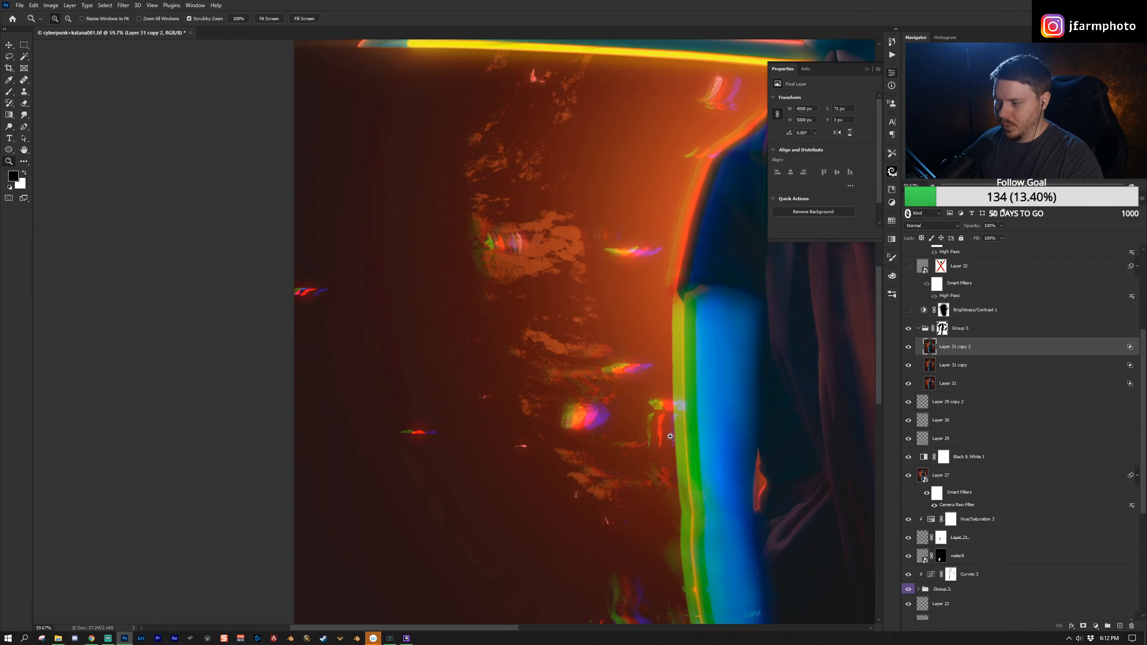
{"action": "left_click", "coordinate": [909, 329]}
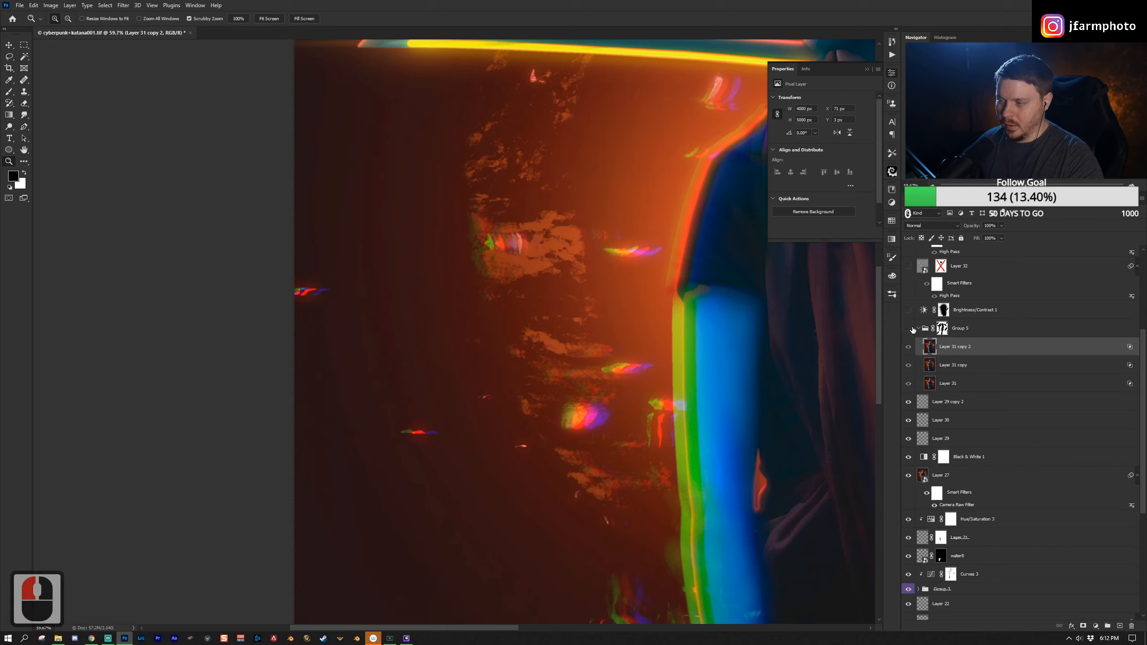
{"action": "left_click", "coordinate": [910, 329]}
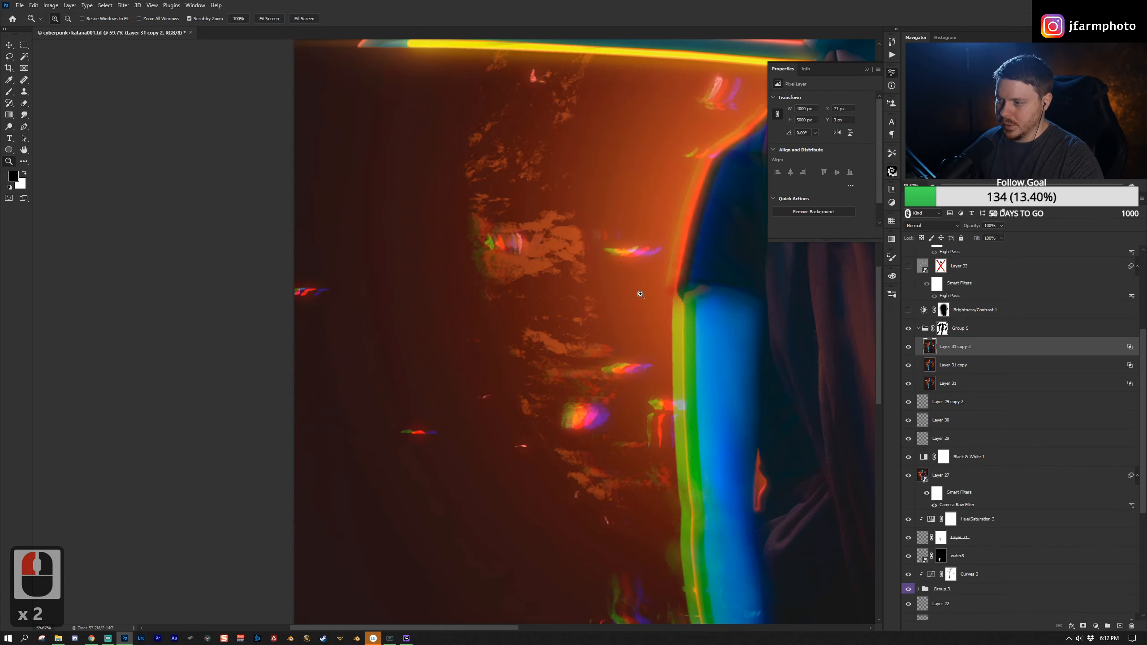
{"action": "key", "text": "z"}
{"action": "left_click_drag", "start_coordinate": [696, 257], "coordinate": [617, 351]}
{"action": "left_click", "coordinate": [617, 351]}
{"action": "left_click", "coordinate": [515, 274]}
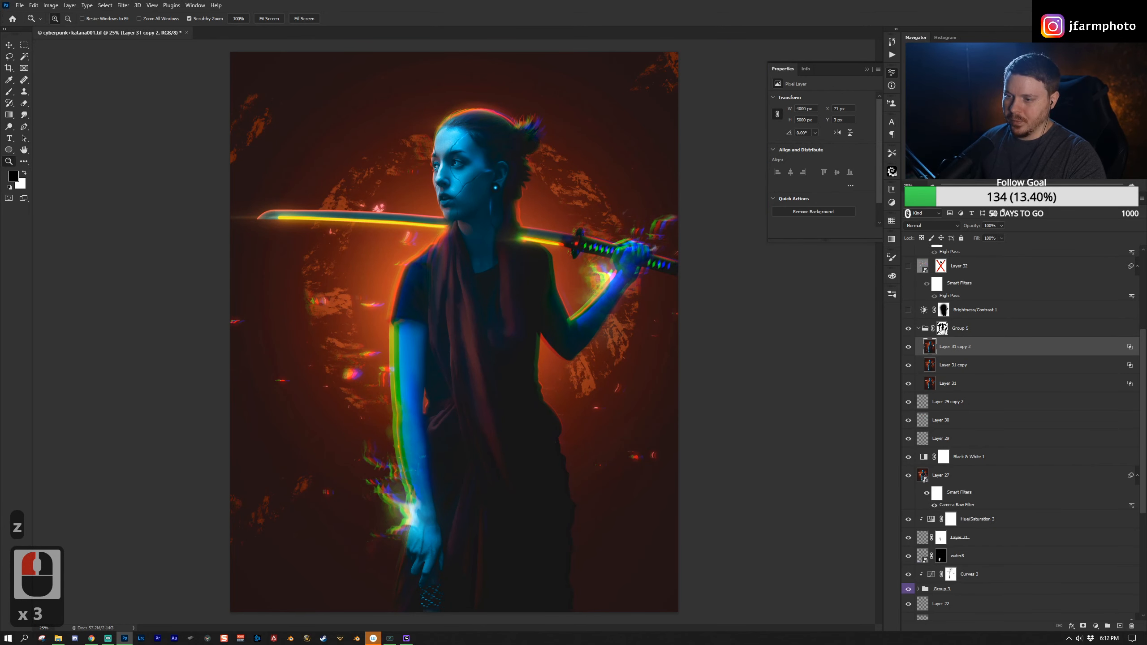
Step: Temporarily disable Group 5's layer mask to examine the unmasked colour split on the face, and re-enable it
{"action": "left_click", "coordinate": [941, 330]}
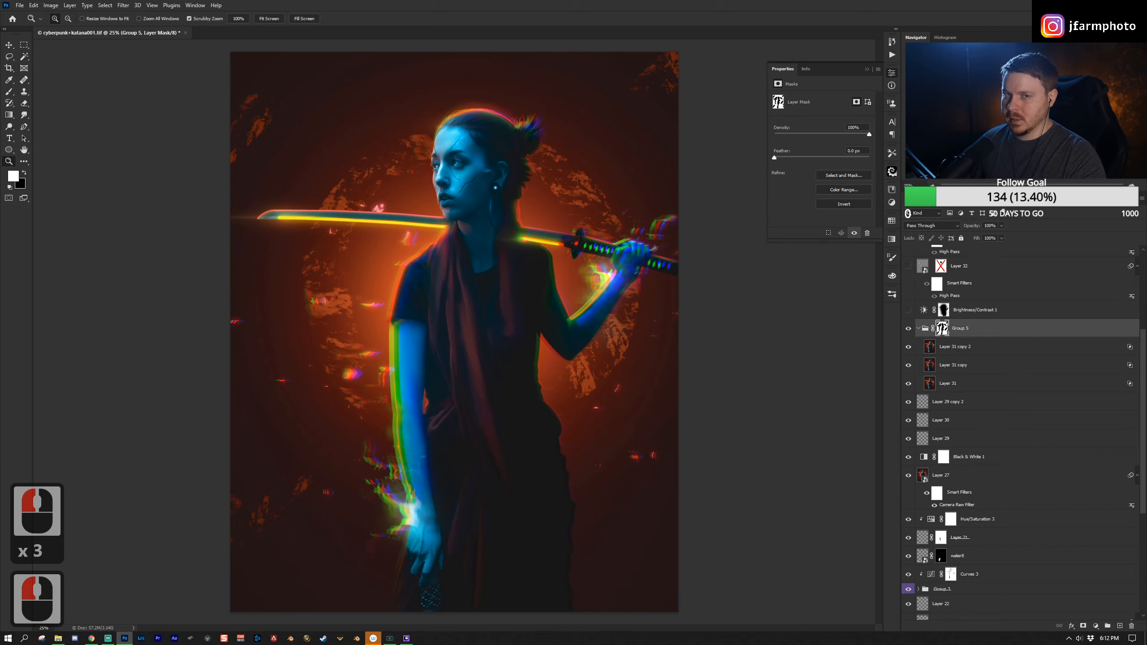
{"action": "left_click", "coordinate": [941, 328], "text": "shift"}
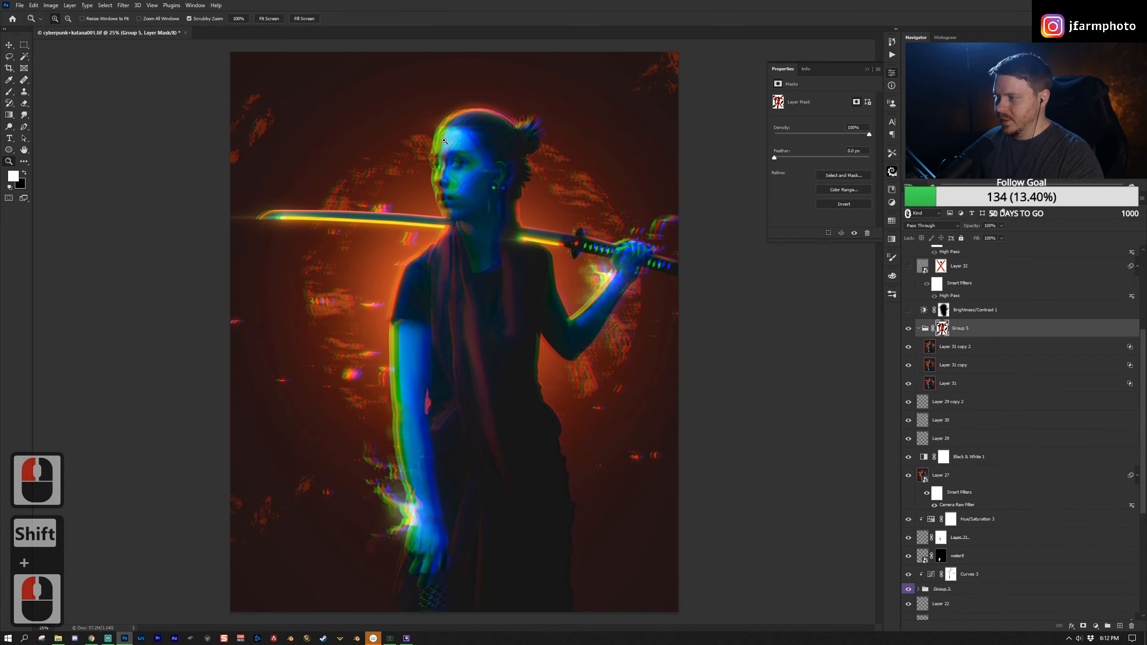
{"action": "key", "text": "z"}
{"action": "left_click_drag", "start_coordinate": [495, 272], "coordinate": [474, 317]}
{"action": "left_click", "coordinate": [474, 316]}
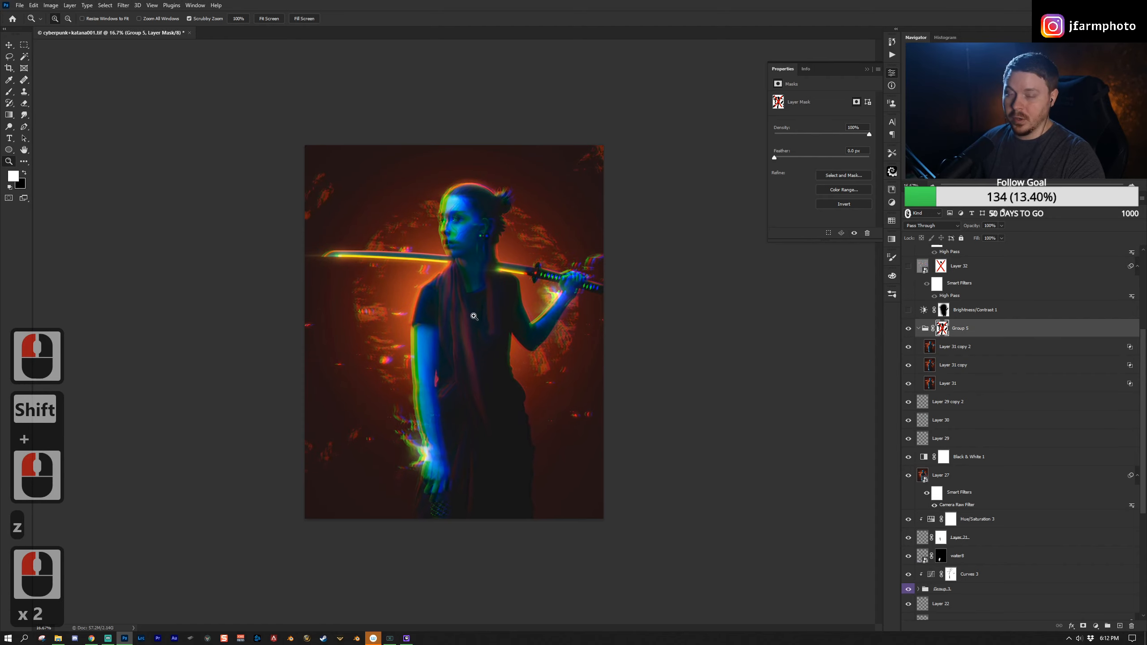
{"action": "left_click", "coordinate": [459, 264]}
{"action": "left_click_drag", "start_coordinate": [438, 224], "coordinate": [418, 230]}
{"action": "left_click", "coordinate": [417, 230]}
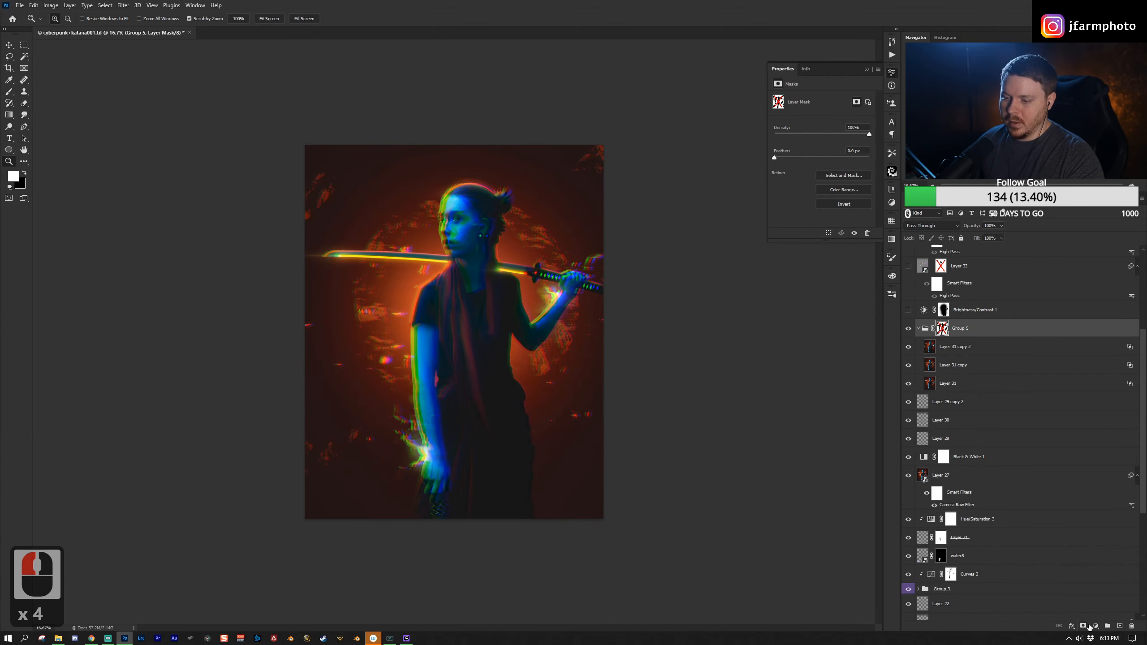
{"action": "left_click", "coordinate": [942, 328], "text": "shift"}
Step: Switch to the Brush tool on Group 5's mask and enlarge the brush tip
{"action": "key", "text": "b"}
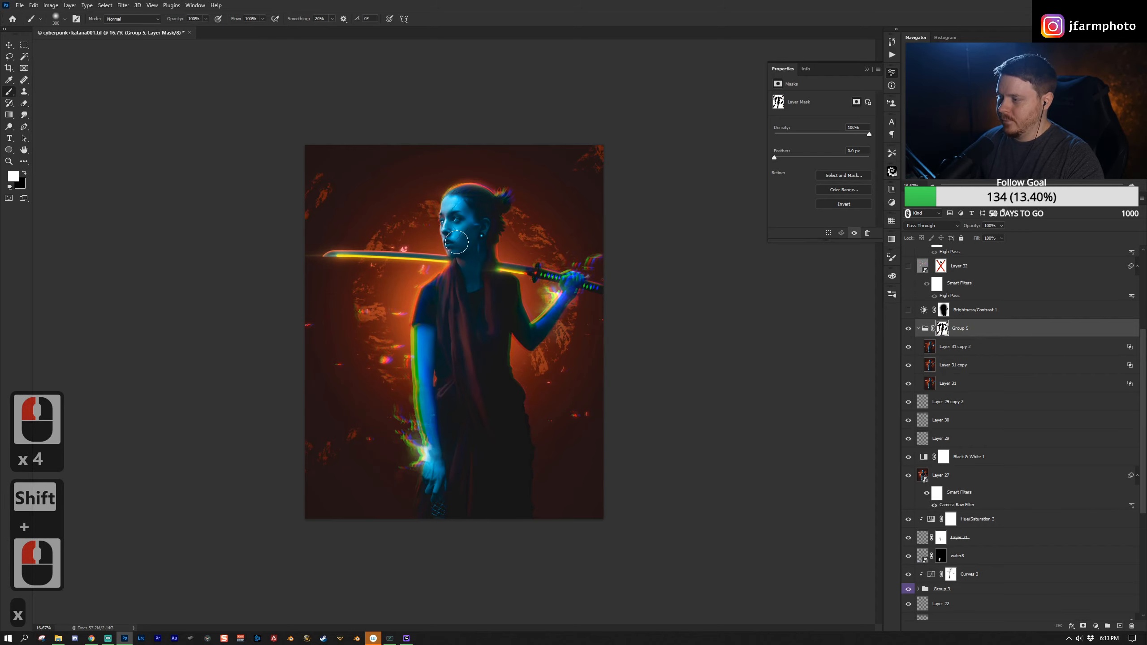
{"action": "key", "text": "bracketright"}
{"action": "key", "text": "bracketright"}
{"action": "key", "text": "bracketright"}
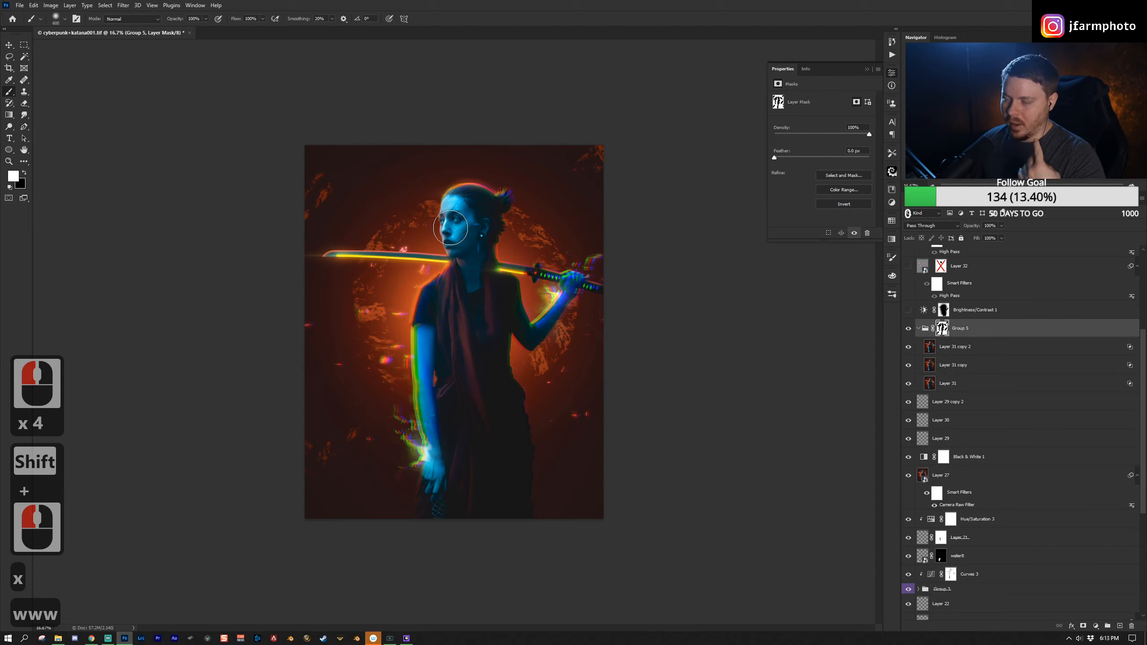
{"action": "key", "text": "bracketright"}
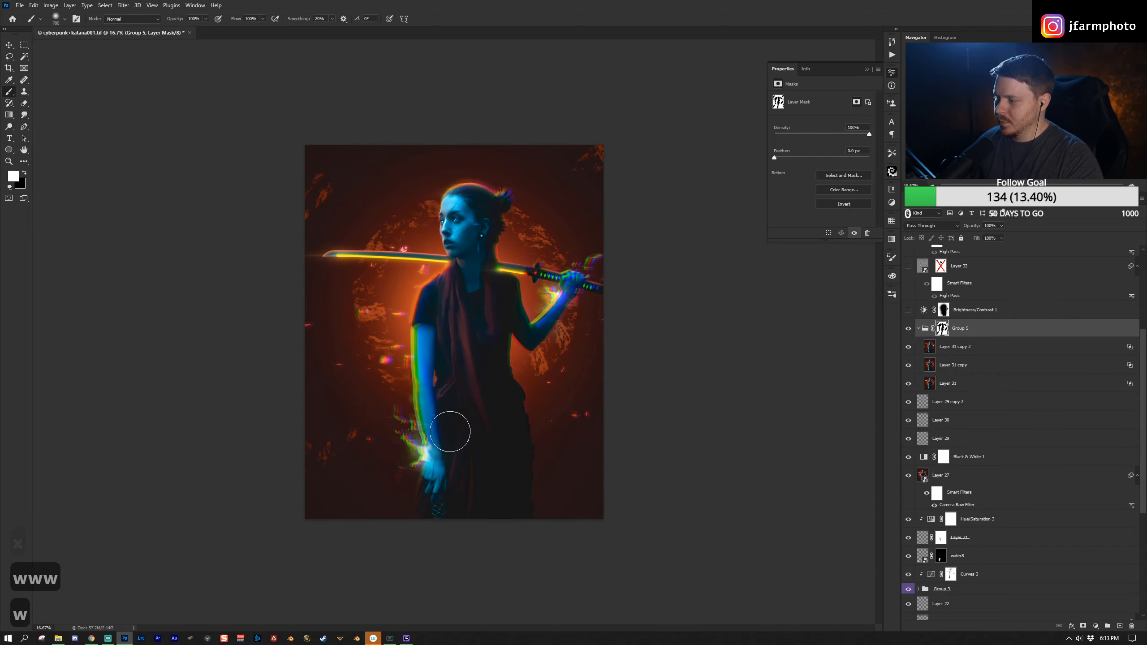
{"action": "key", "text": "bracketleft"}
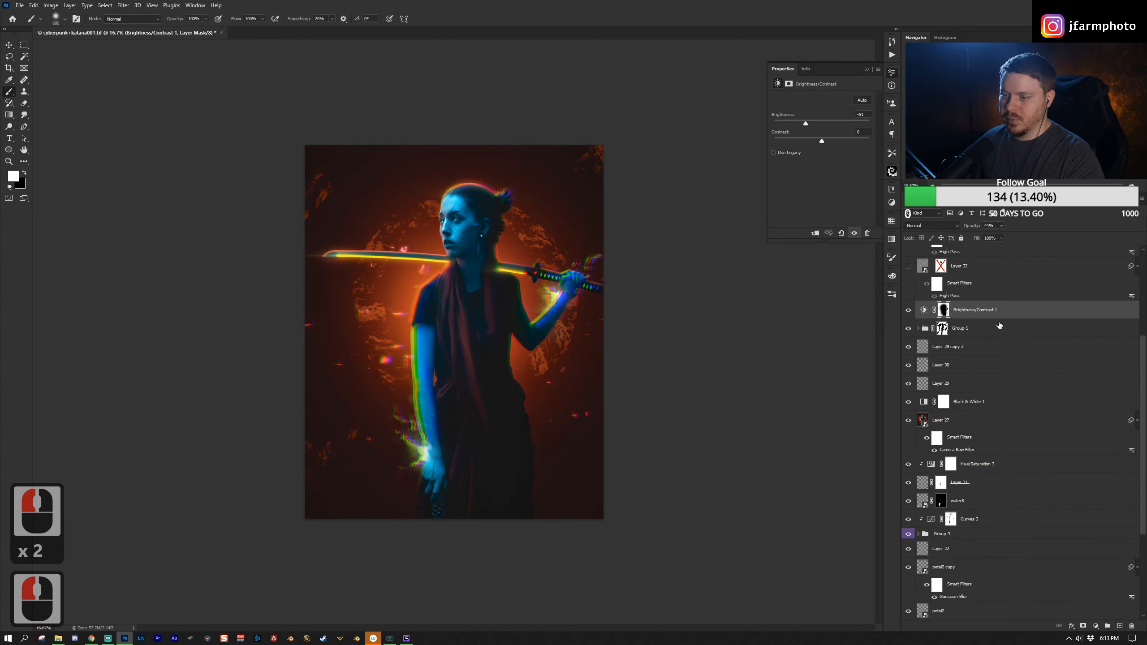
Step: Select Brightness/Contrast 1's mask with a black brush and compare the image with and without the adjustment
{"action": "key", "text": "z"}
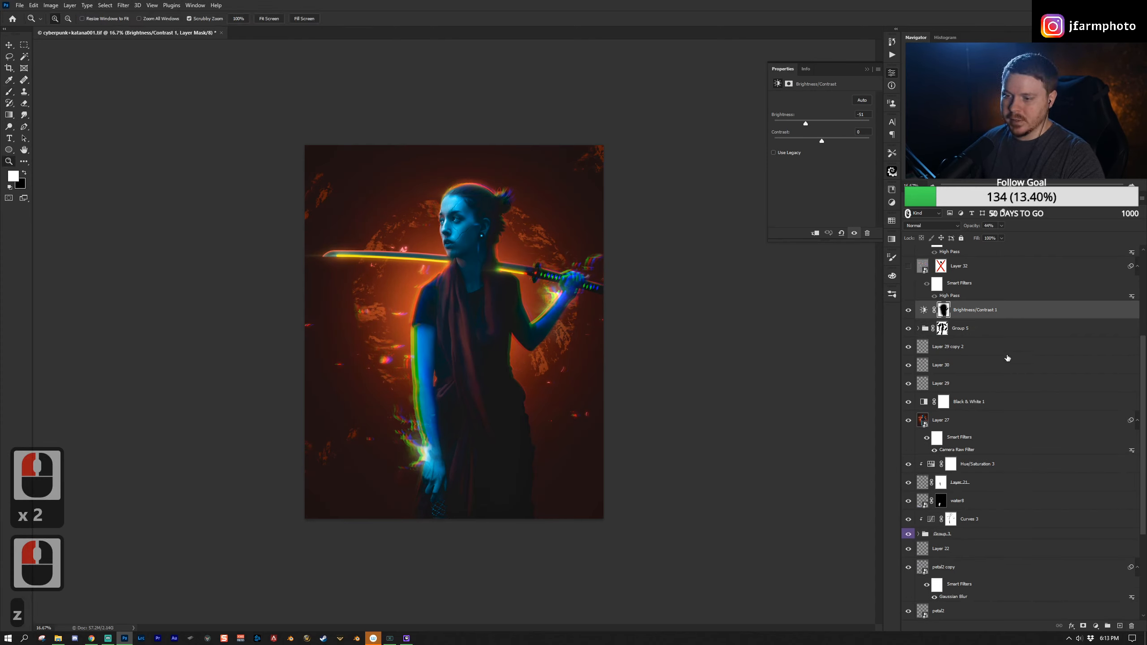
{"action": "scroll", "coordinate": [1038, 451], "scroll_direction": "up", "scroll_amount": 5}
{"action": "left_click", "coordinate": [923, 401]}
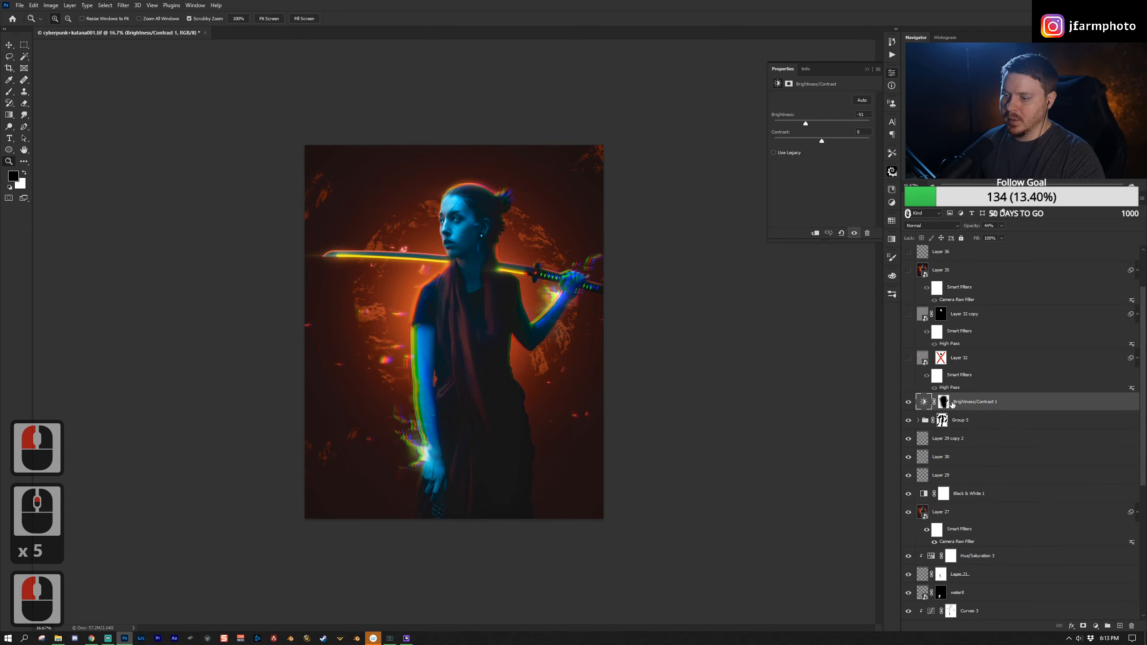
{"action": "left_click", "coordinate": [942, 402]}
{"action": "key", "text": "x"}
{"action": "key", "text": "c"}
{"action": "key", "text": "w"}
{"action": "key", "text": "w"}
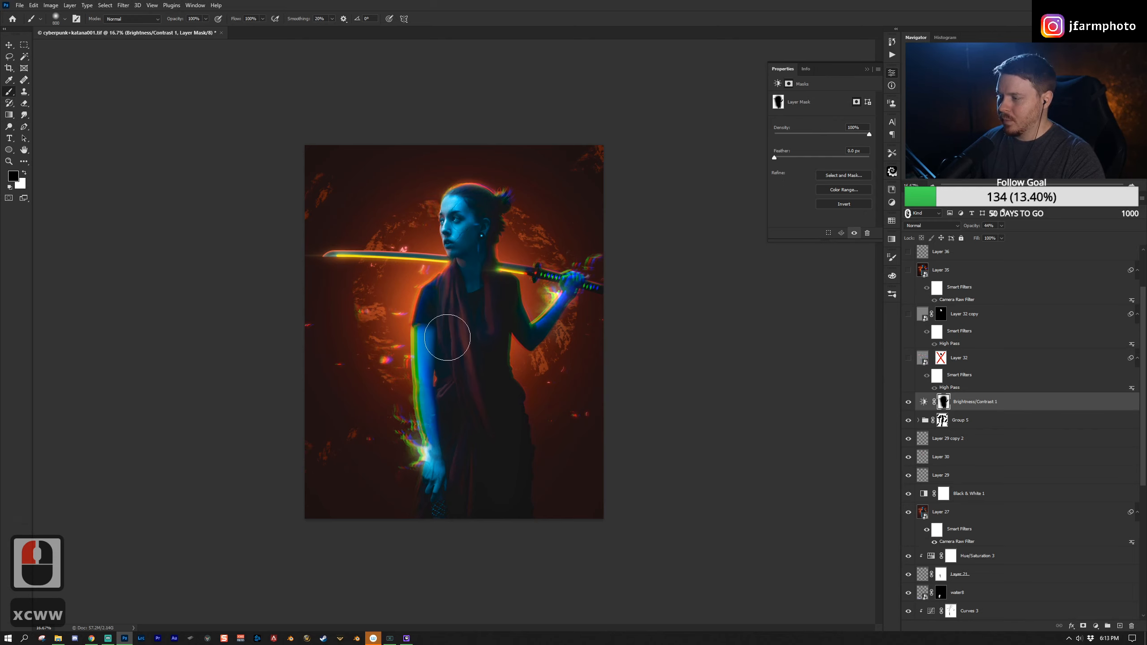
{"action": "left_click", "coordinate": [908, 403]}
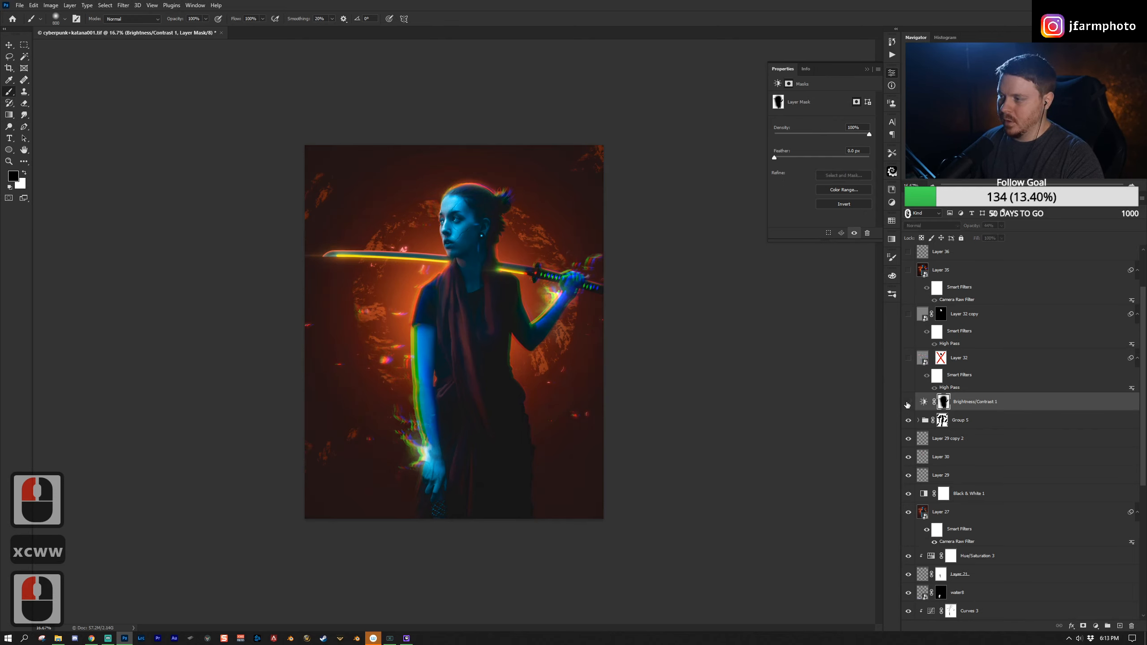
{"action": "left_click", "coordinate": [908, 402]}
Step: Stamp all visible layers into a new layer above Brightness/Contrast 1 and convert it to a smart object
{"action": "scroll", "coordinate": [998, 411], "scroll_direction": "up", "scroll_amount": 2}
{"action": "left_click", "coordinate": [1047, 430]}
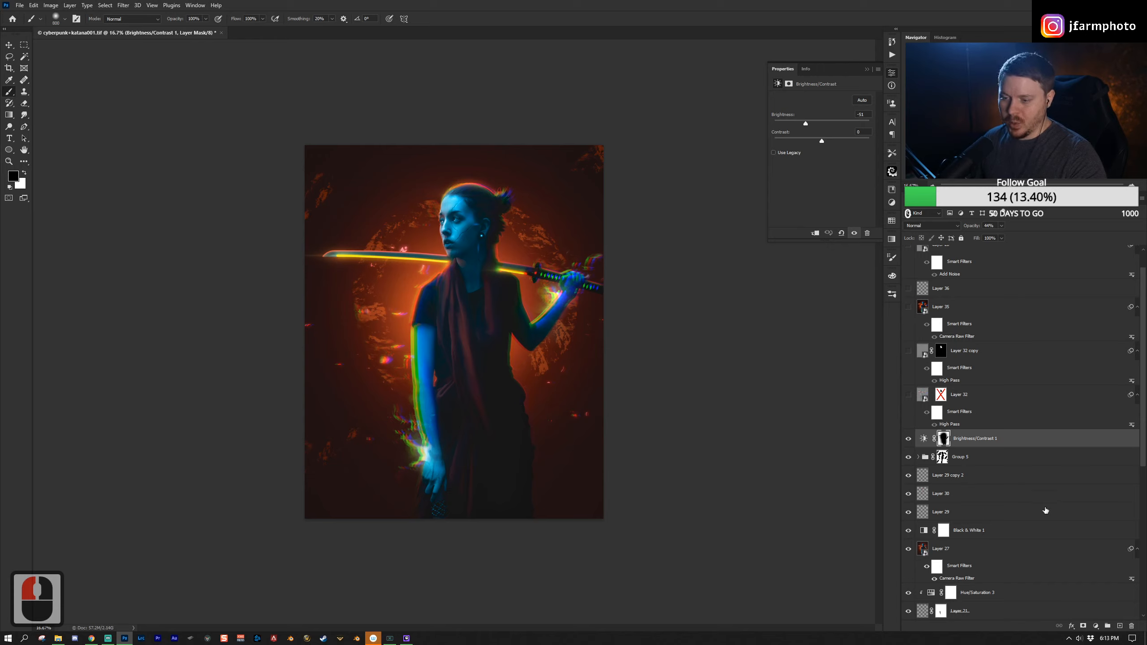
{"action": "left_click", "coordinate": [1027, 448]}
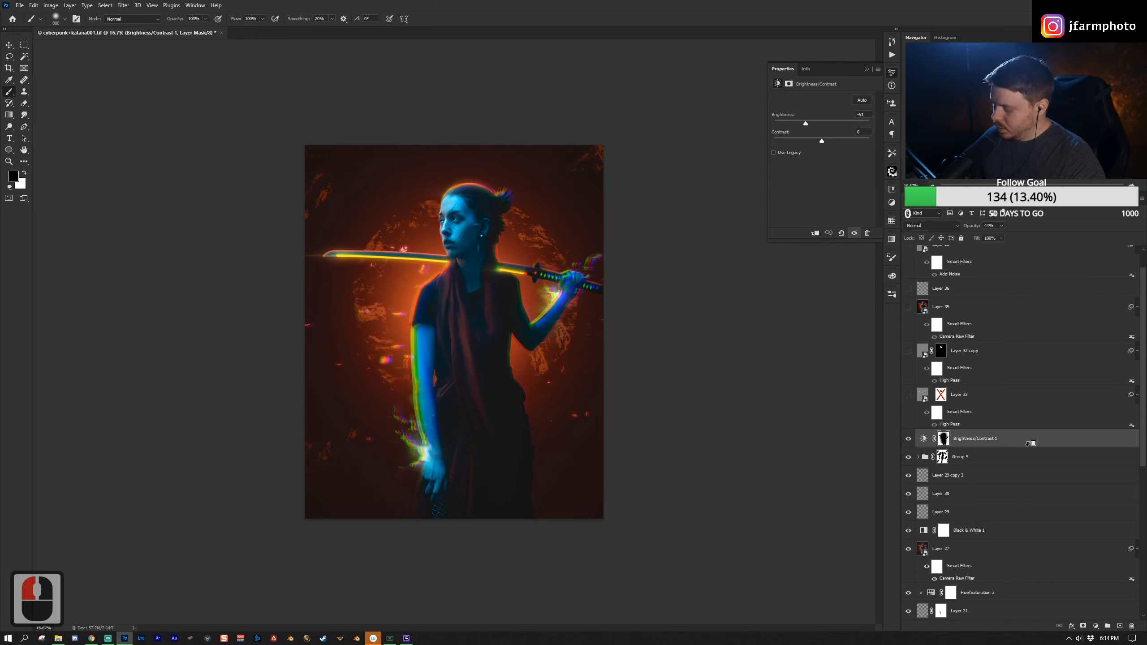
{"action": "key", "text": "ctrl+alt+shift+e"}
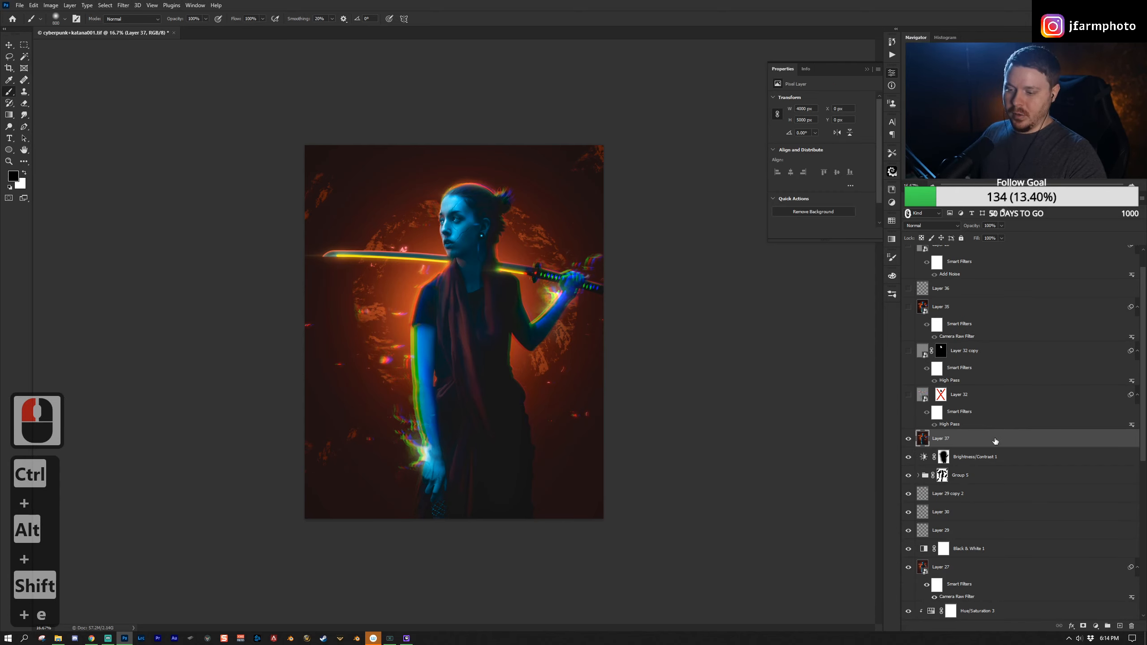
{"action": "right_click", "coordinate": [994, 439]}
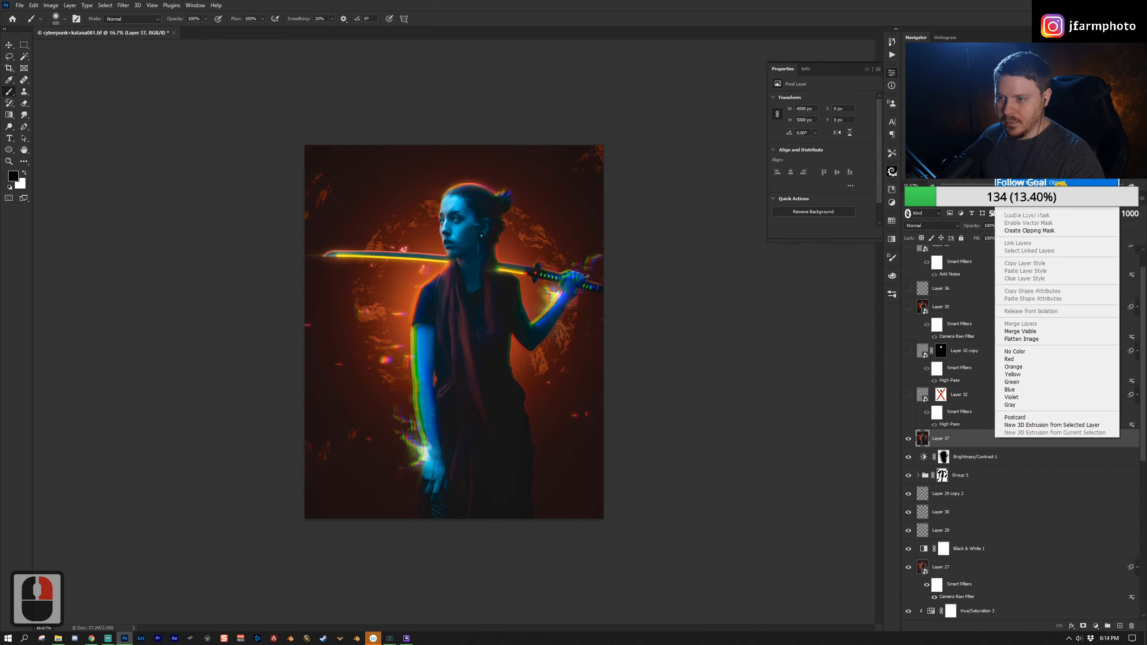
{"action": "left_click", "coordinate": [1043, 182]}
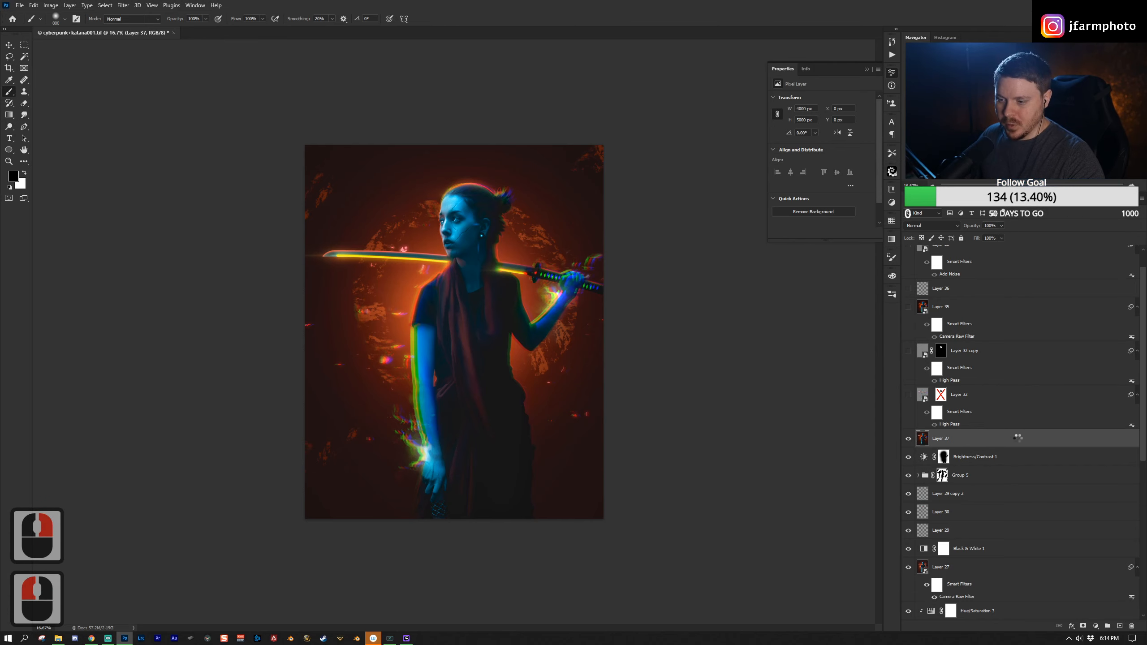
Step: Apply a High Pass filter with a 55.3-pixel radius to the stamped smart object
{"action": "left_click", "coordinate": [122, 6]}
{"action": "mouse_move", "coordinate": [206, 196]}
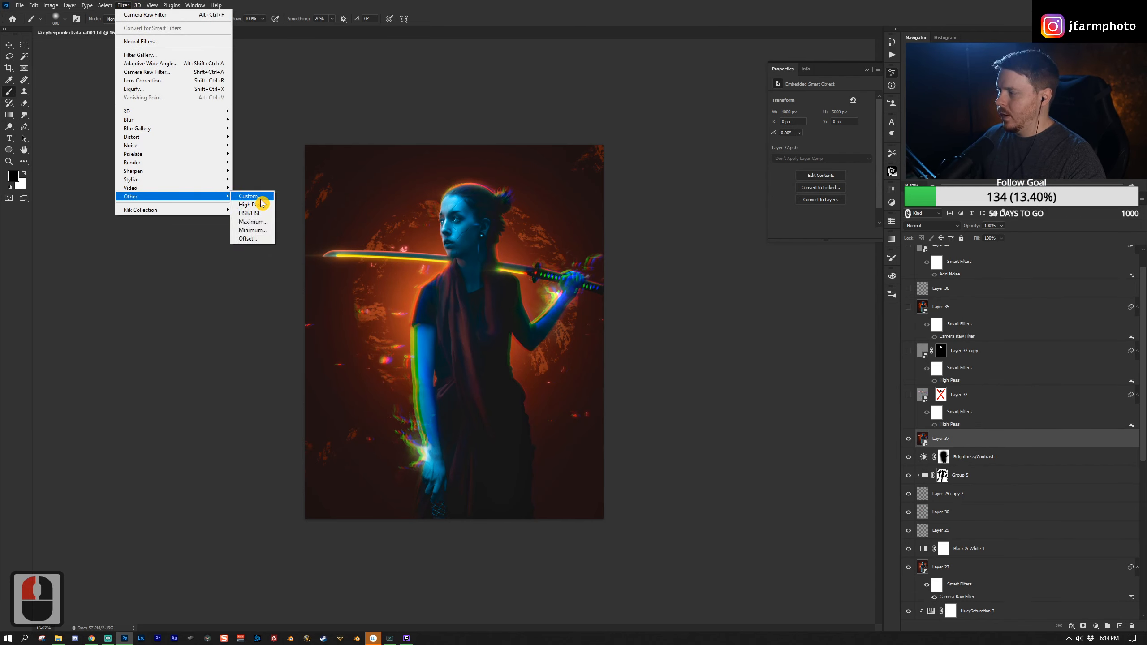
{"action": "left_click", "coordinate": [261, 209]}
{"action": "left_click", "coordinate": [551, 292]}
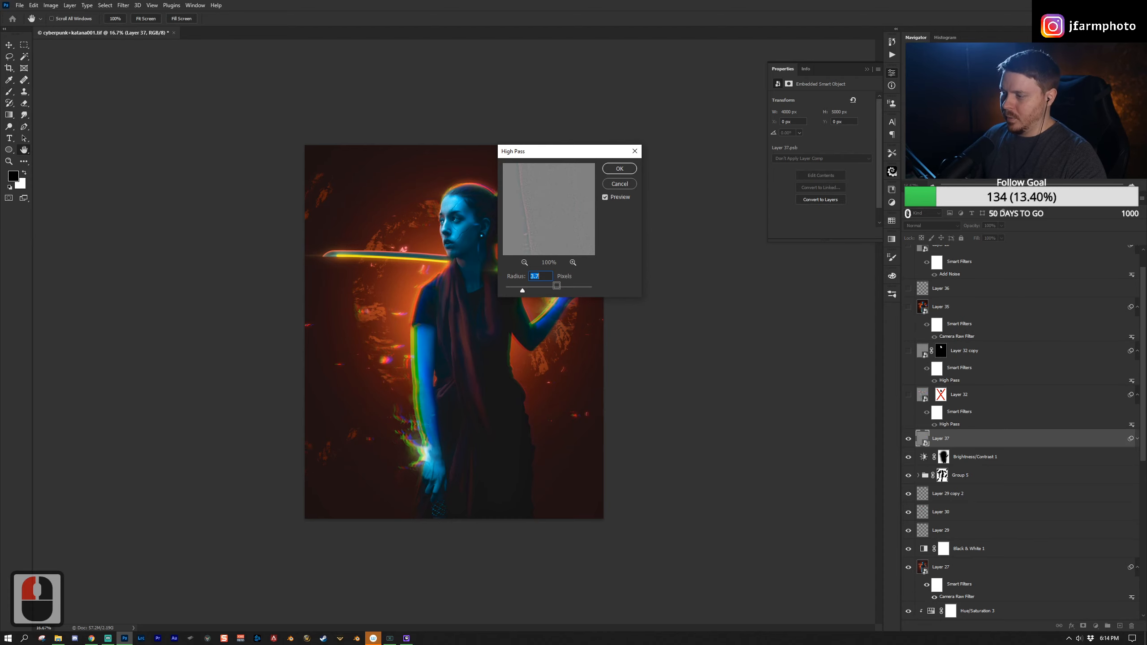
{"action": "left_click", "coordinate": [555, 292]}
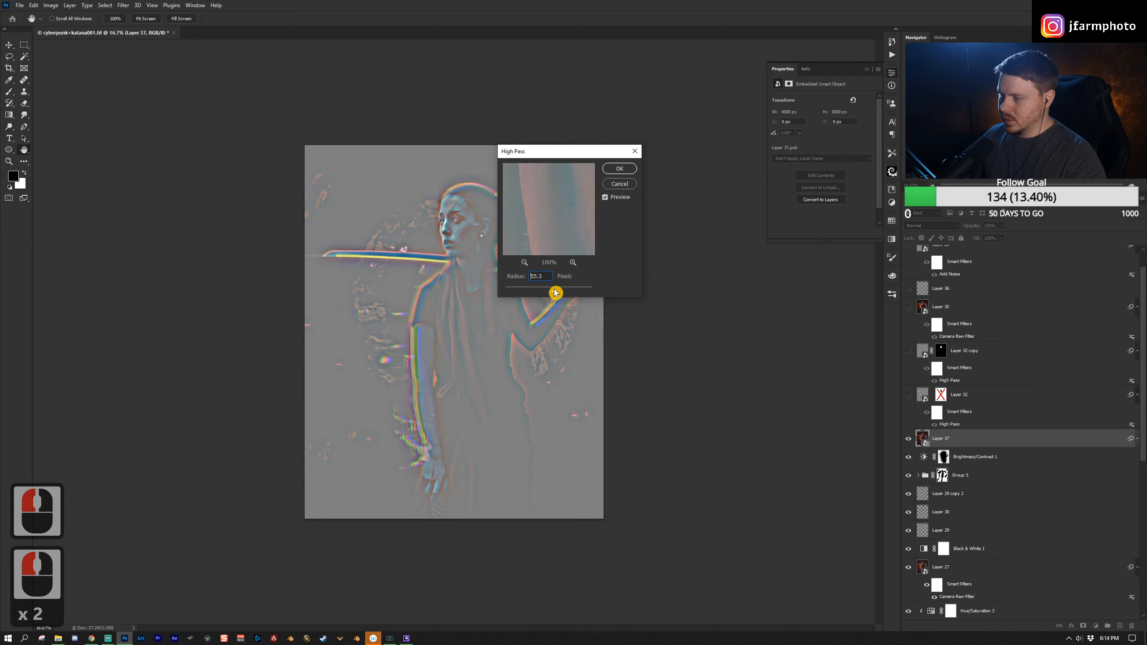
{"action": "left_click", "coordinate": [620, 169]}
Step: Set the High Pass smart object's blend mode to Soft Light and compare the image with and without it
{"action": "left_click", "coordinate": [931, 225]}
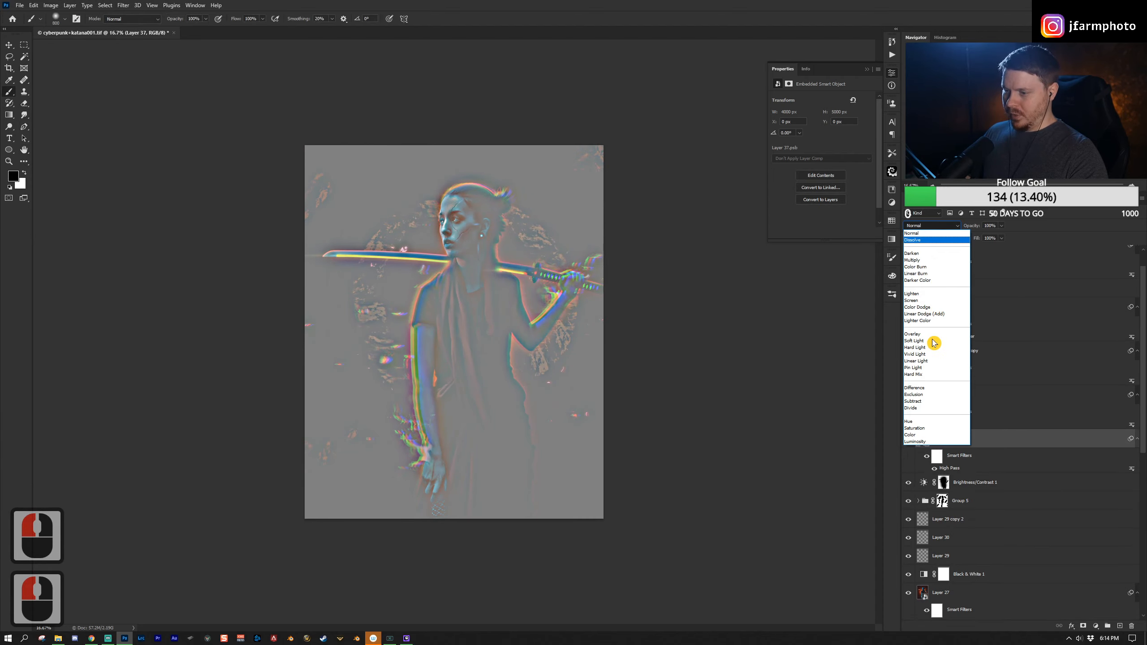
{"action": "key", "text": "Return"}
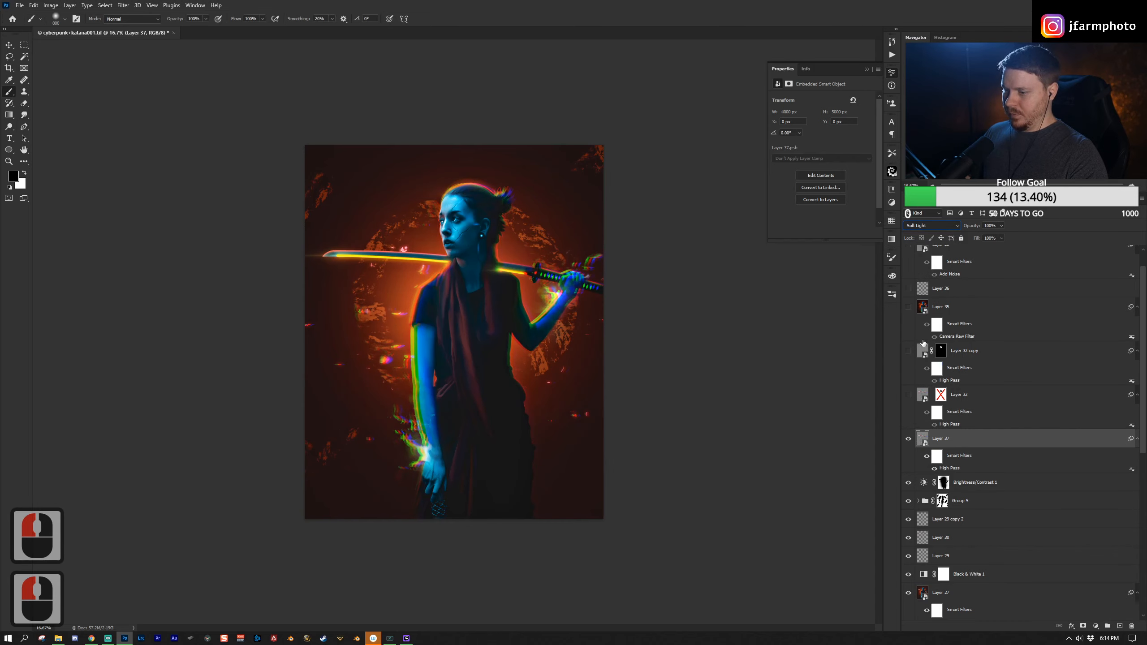
{"action": "left_click", "coordinate": [909, 438]}
{"action": "left_click", "coordinate": [908, 439]}
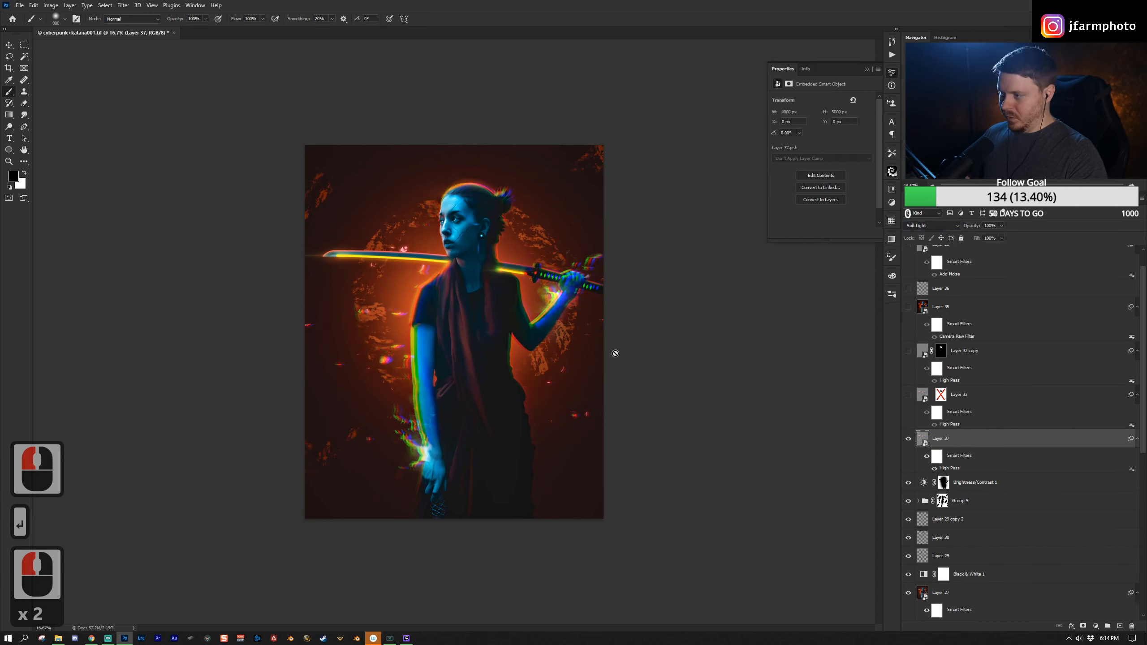
Step: Delete the stamped High Pass layer above Brightness/Contrast 1 and turn on the visibility of Layer 32
{"action": "left_click_drag", "start_coordinate": [944, 458], "coordinate": [1130, 626]}
{"action": "left_click", "coordinate": [1013, 403]}
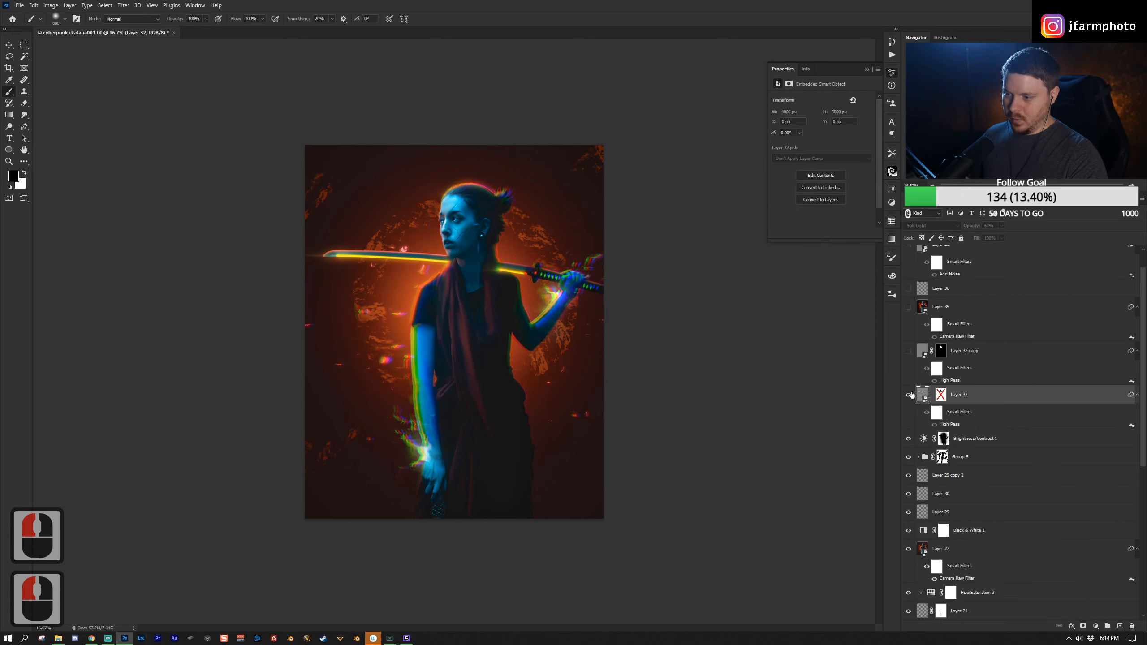
{"action": "left_click", "coordinate": [909, 394]}
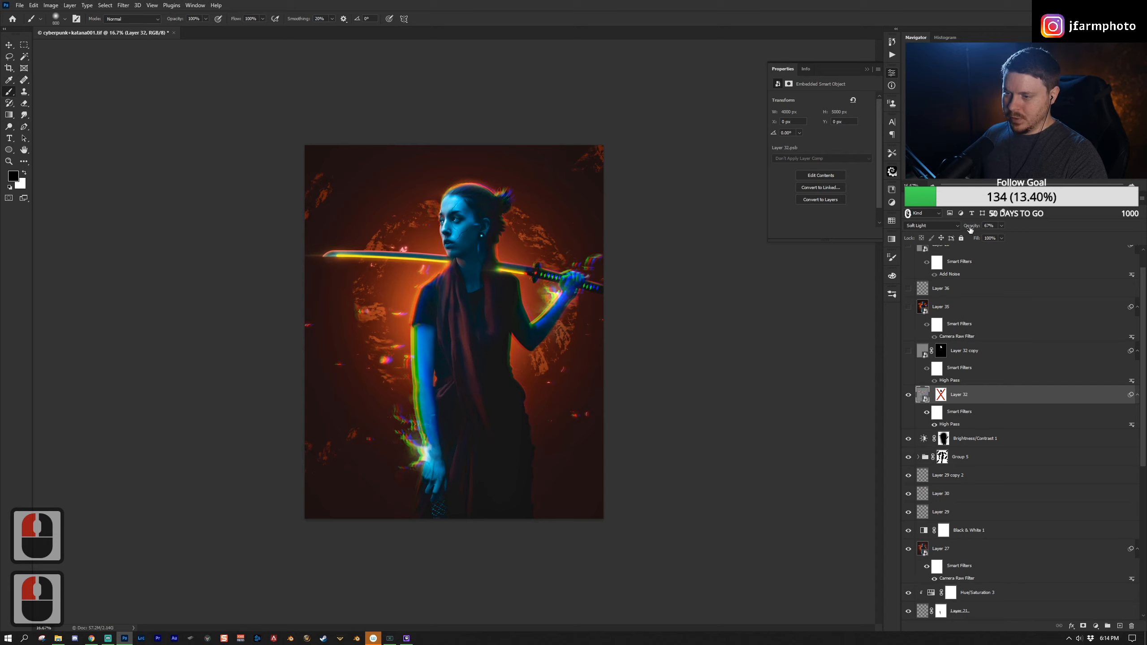
{"action": "left_click", "coordinate": [992, 238]}
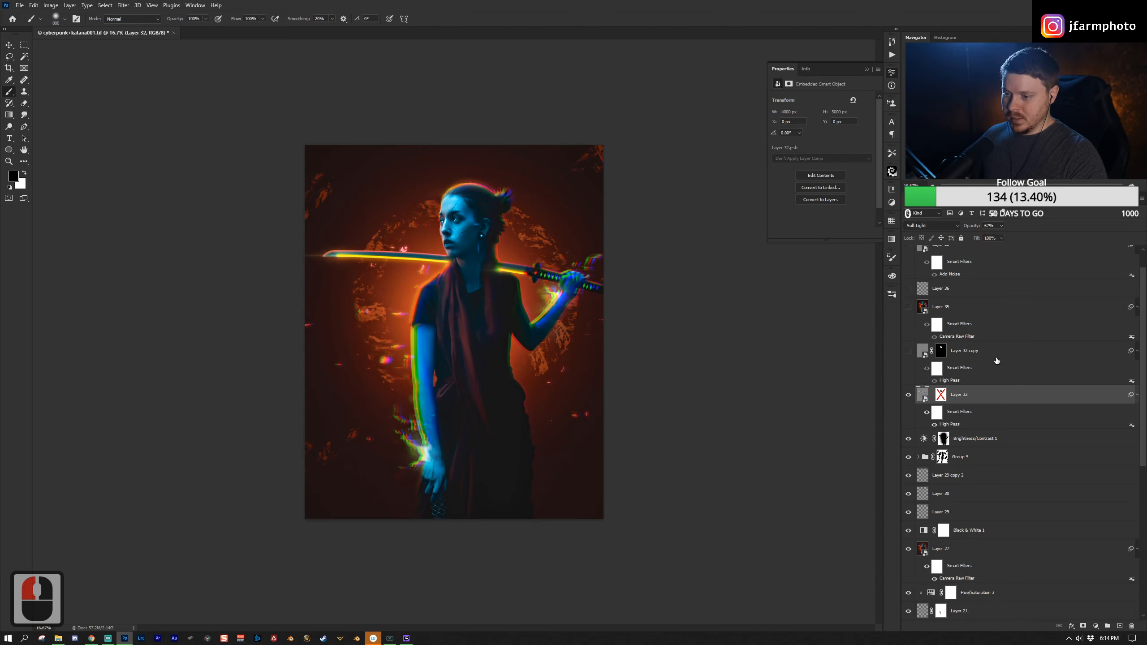
Step: Duplicate Layer 32 with its High Pass filter and mask, and delete the duplicate
{"action": "left_click", "coordinate": [1015, 357]}
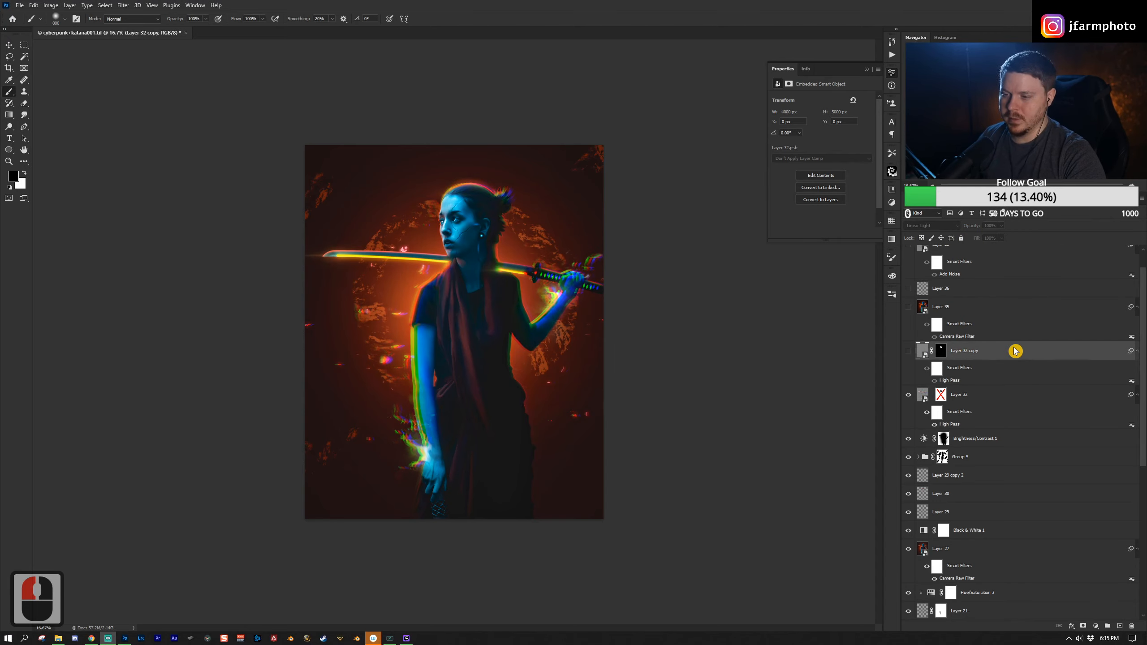
{"action": "left_click", "coordinate": [1057, 395]}
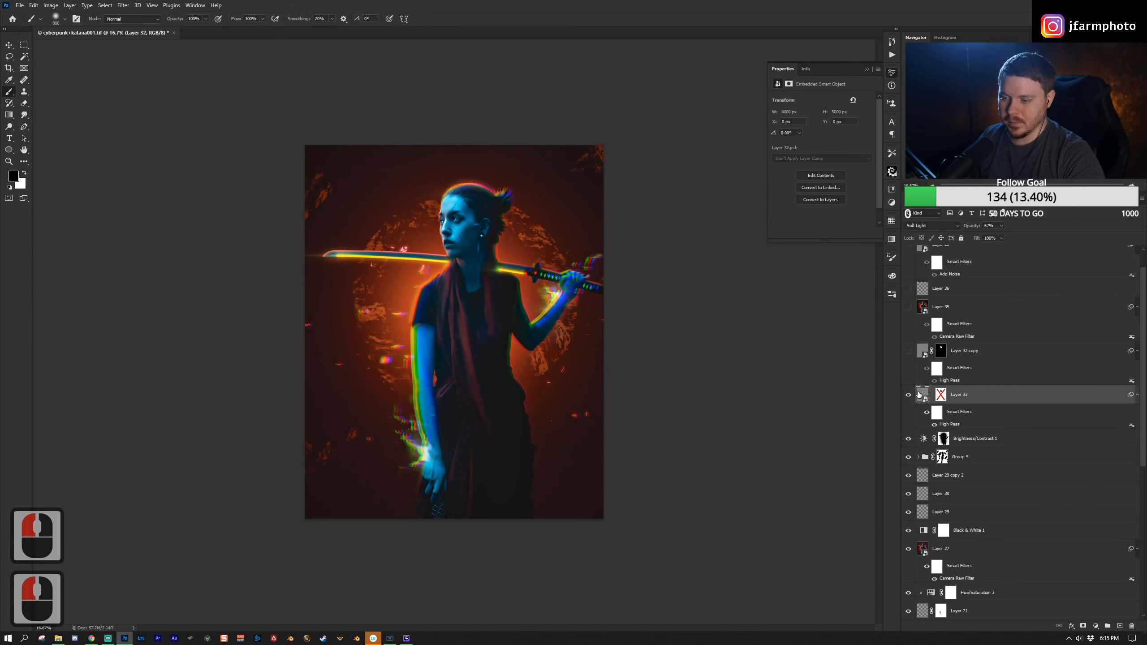
{"action": "left_click", "coordinate": [918, 394]}
{"action": "left_click", "coordinate": [1008, 396]}
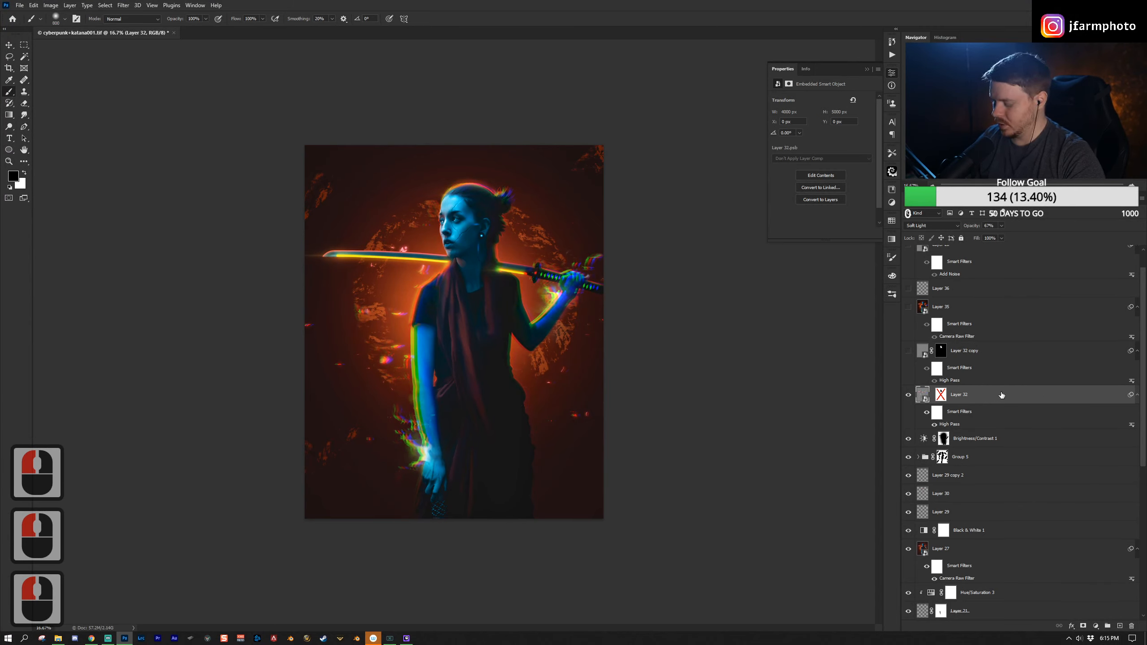
{"action": "key", "text": "ctrl+j"}
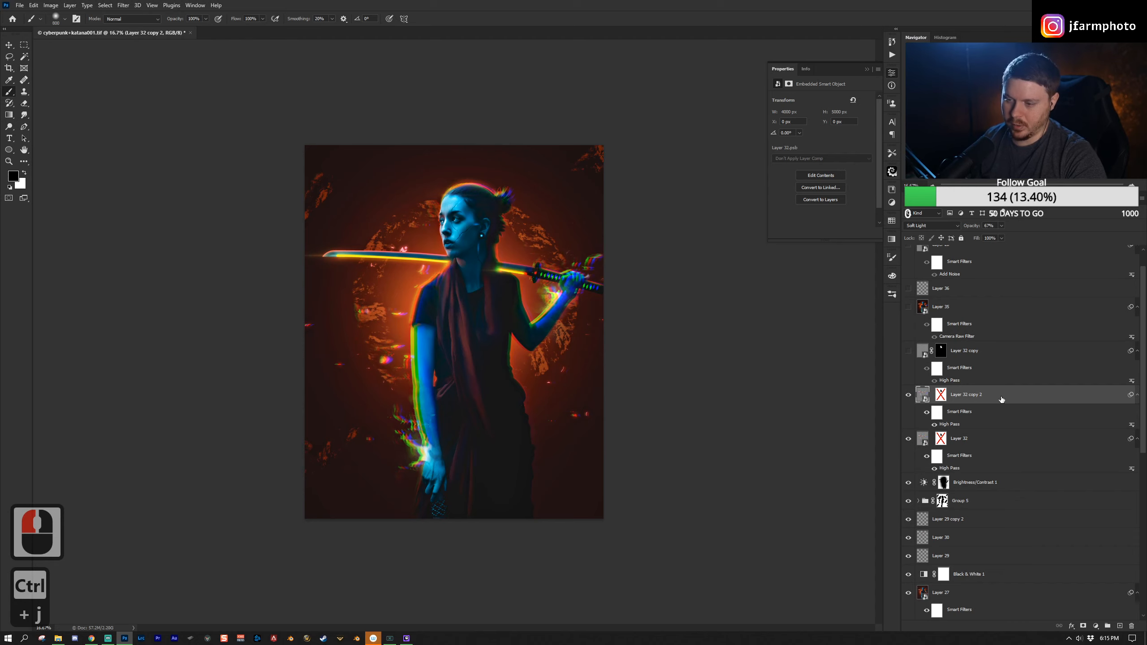
{"action": "left_click_drag", "start_coordinate": [1002, 399], "coordinate": [1131, 625]}
Step: Turn on Layer 32 copy's visibility and inspect its High Pass filter settings over the woman's eye
{"action": "left_click", "coordinate": [915, 356]}
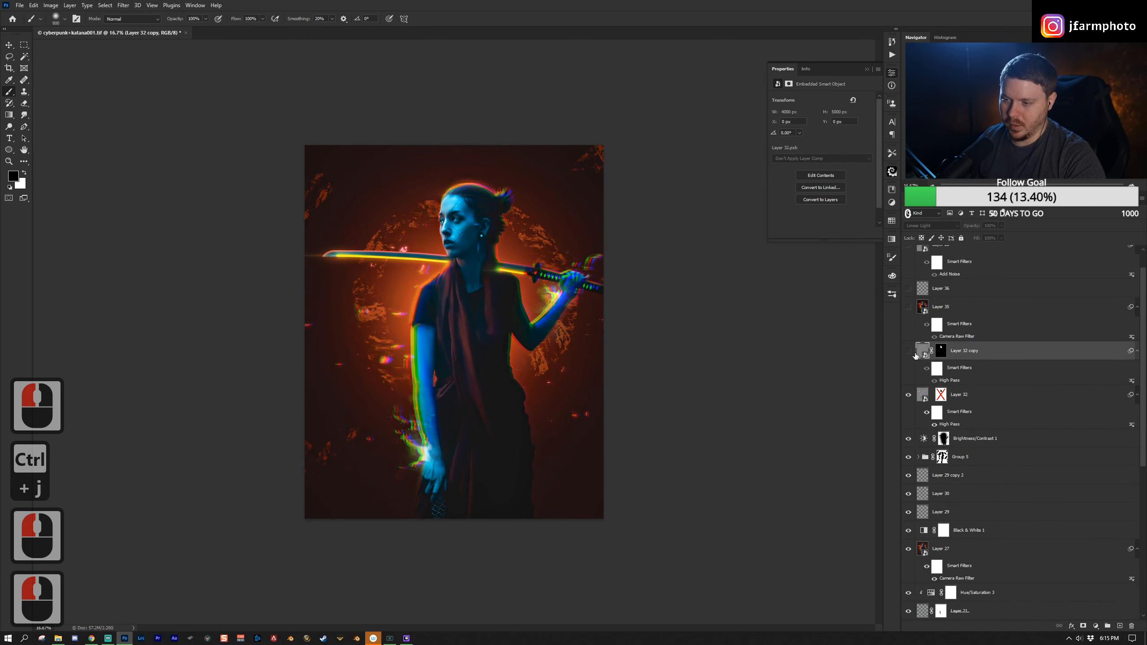
{"action": "left_click", "coordinate": [908, 352]}
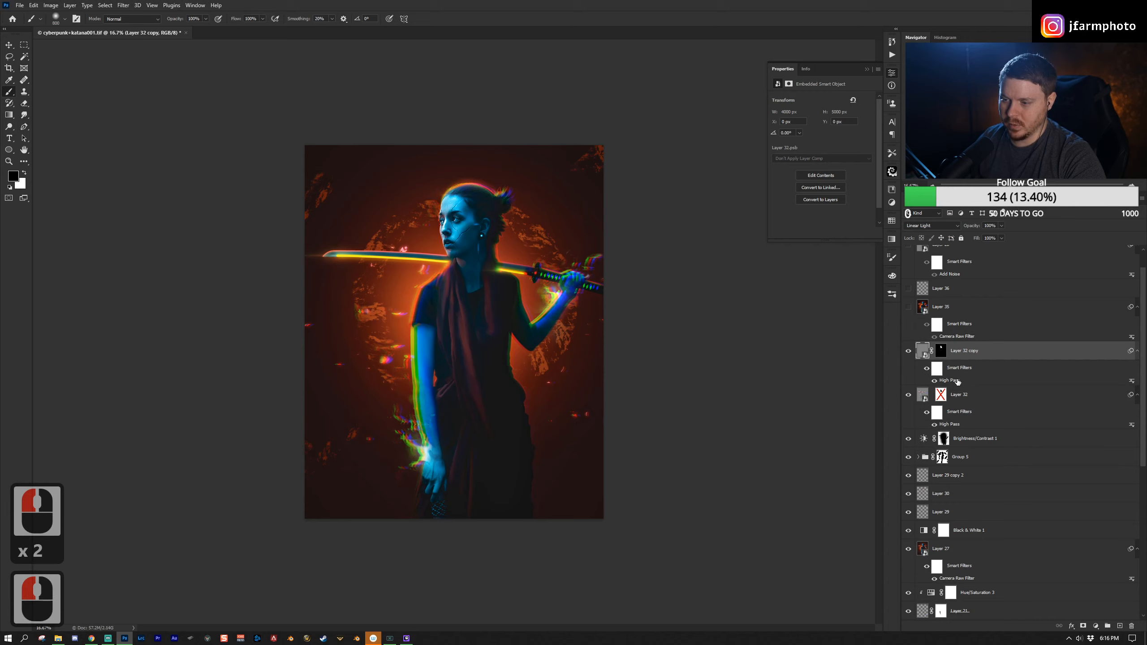
{"action": "double_click", "coordinate": [958, 379]}
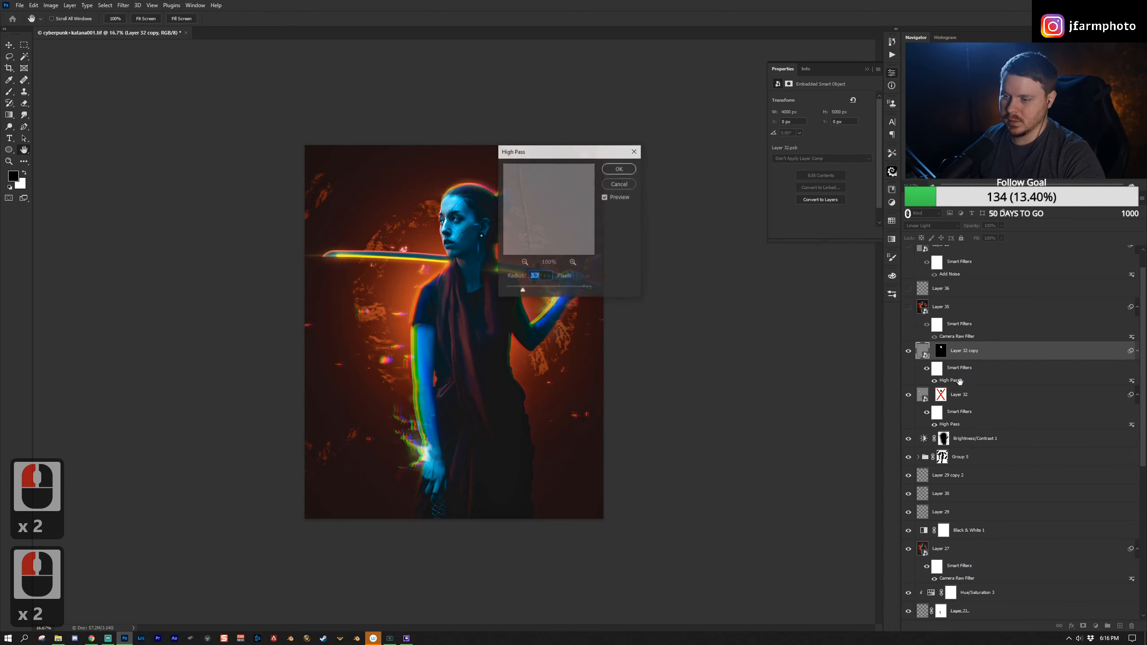
{"action": "left_click", "coordinate": [455, 222]}
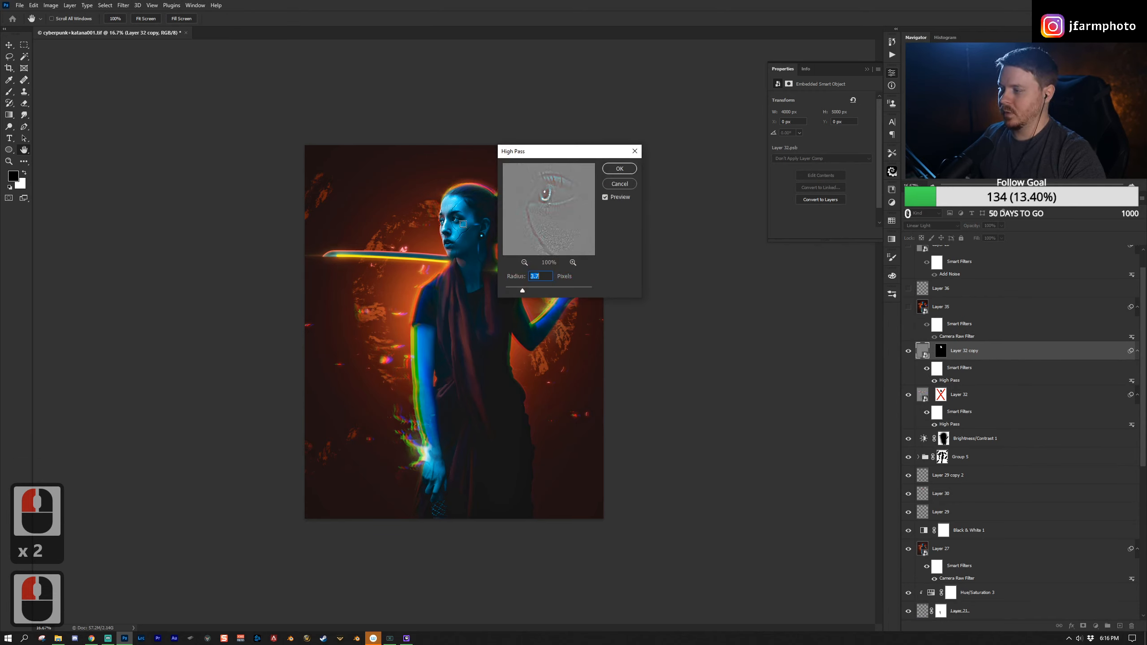
{"action": "left_click", "coordinate": [619, 171]}
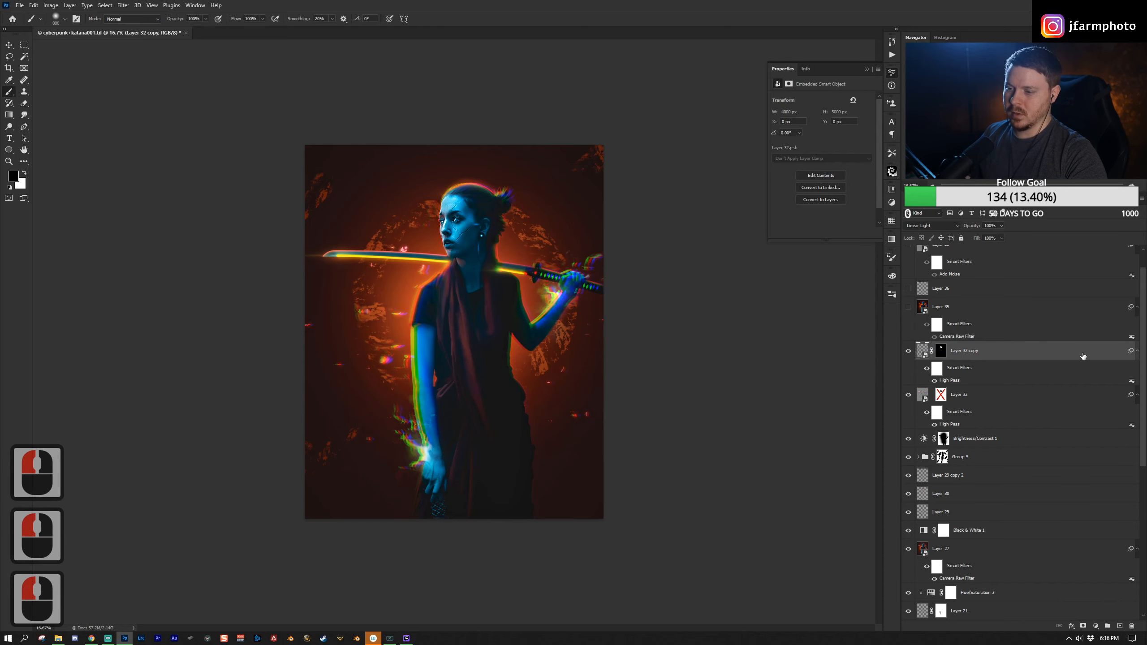
Step: Invert Layer 32 copy's mask and invert it back
{"action": "left_click", "coordinate": [939, 351]}
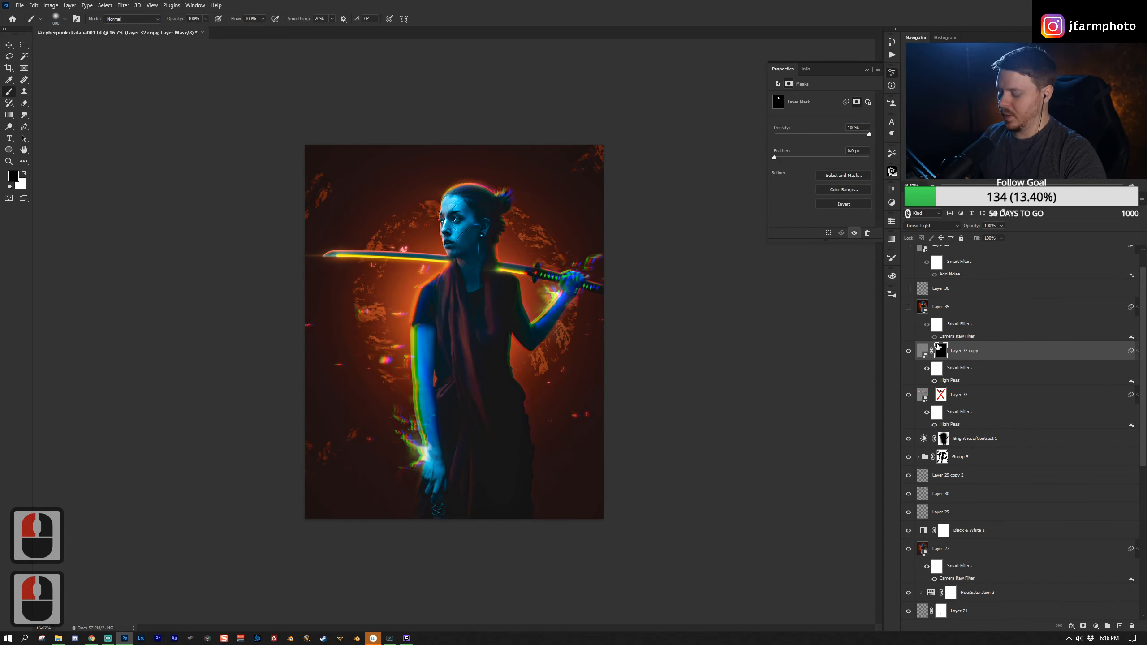
{"action": "key", "text": "ctrl+i"}
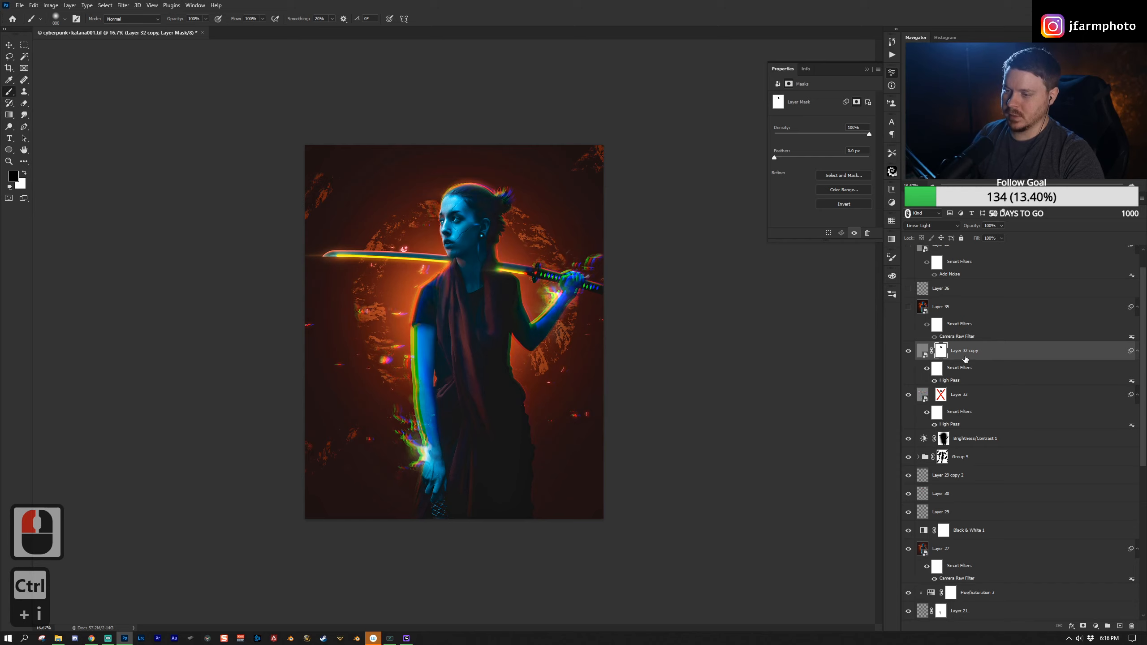
{"action": "key", "text": "ctrl+i"}
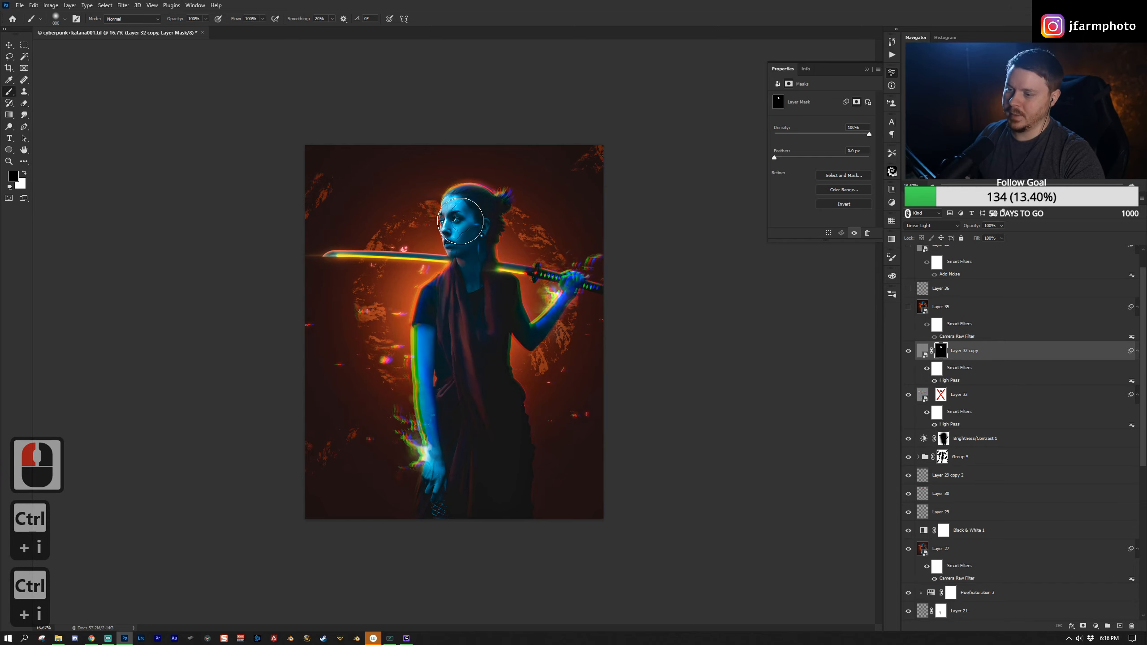
Step: Adjust the brush size for the face and make white the painting colour for Layer 32 copy's mask
{"action": "key", "text": "q"}
{"action": "key", "text": "q"}
{"action": "key", "text": "q"}
{"action": "key", "text": "c"}
{"action": "key", "text": "q"}
{"action": "key", "text": "q"}
{"action": "key", "text": "q"}
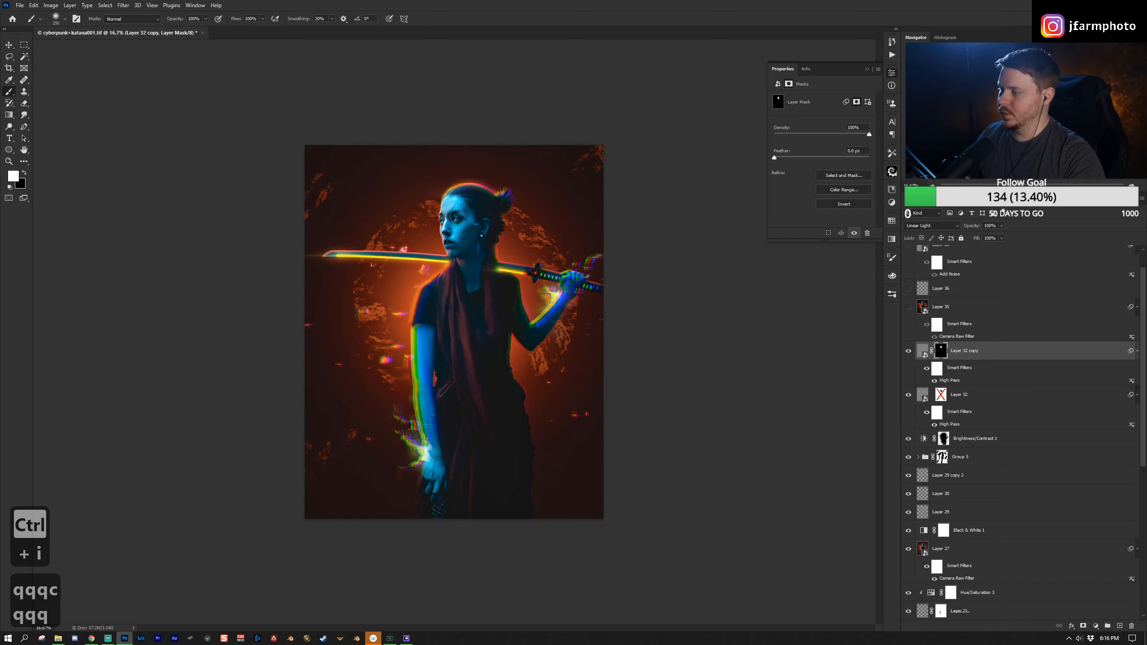
Step: Review the blend modes for Layer 32 copy, keeping Linear Light, and compare the image with and without the layer
{"action": "left_click", "coordinate": [942, 227]}
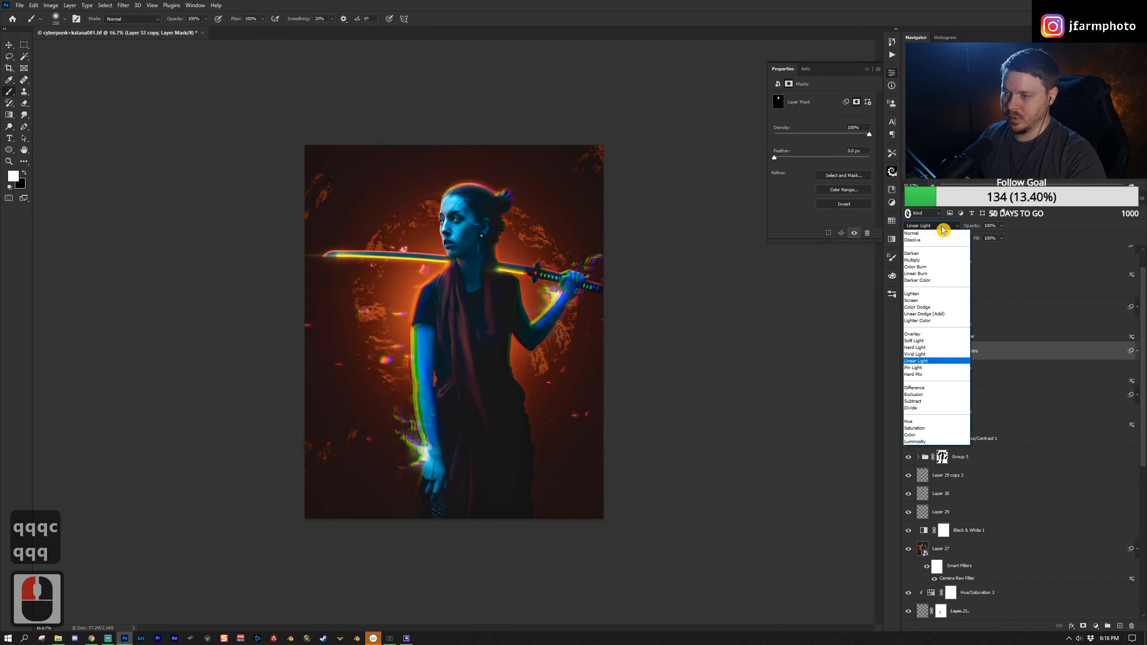
{"action": "left_click", "coordinate": [939, 363]}
{"action": "left_click", "coordinate": [916, 356]}
{"action": "key", "text": "Return"}
{"action": "left_click", "coordinate": [909, 351]}
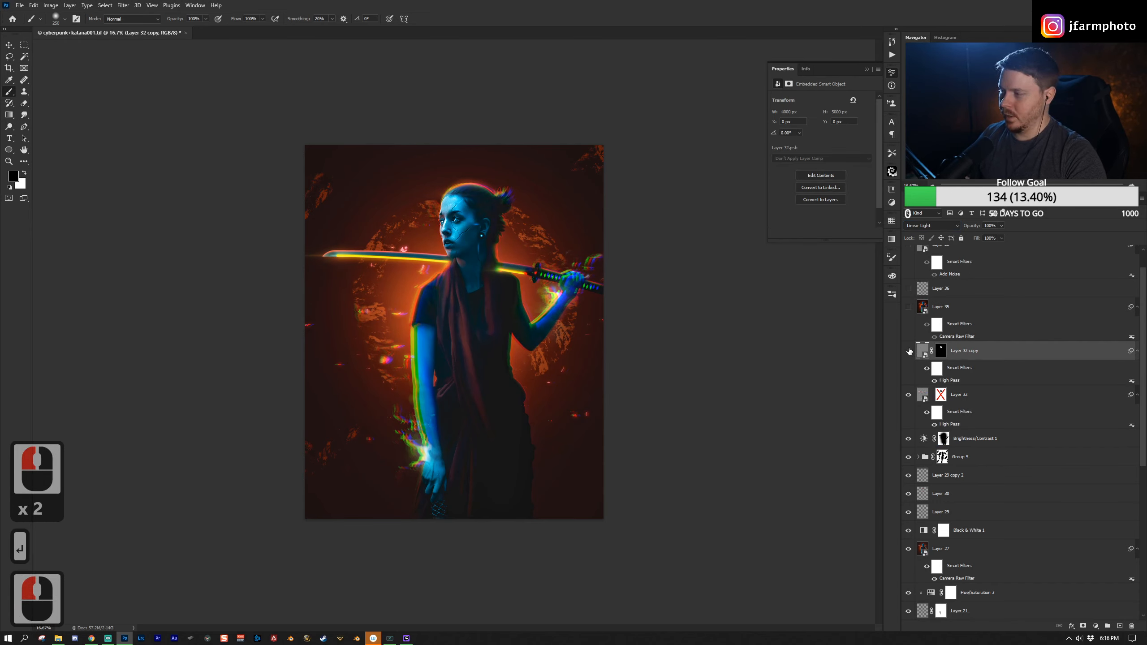
{"action": "left_click", "coordinate": [908, 351]}
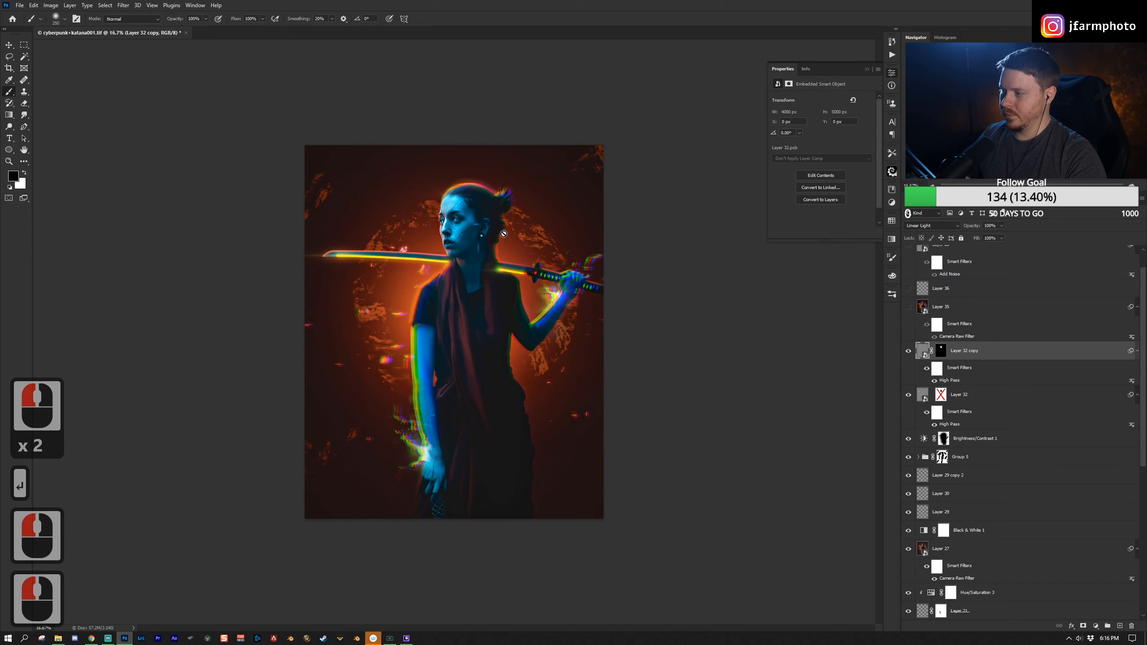
Step: Select Layer 35 and compare the image with and without its Camera Raw Filter grading
{"action": "scroll", "coordinate": [970, 362], "scroll_direction": "up", "scroll_amount": 2}
{"action": "left_click", "coordinate": [940, 334]}
{"action": "left_click", "coordinate": [908, 335]}
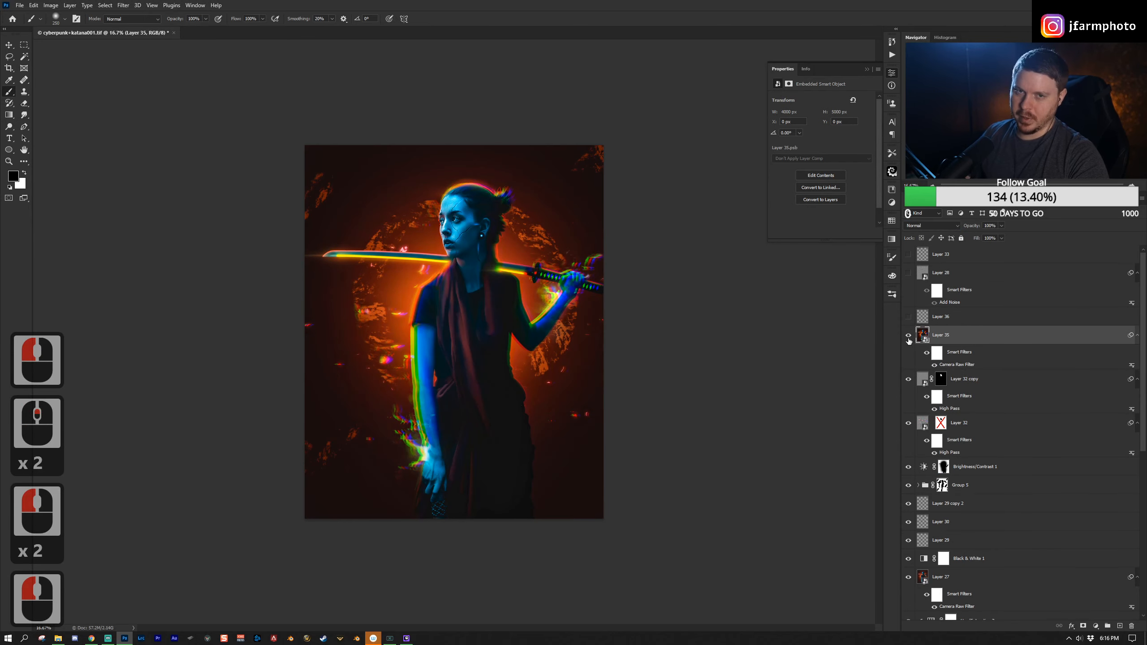
{"action": "left_click", "coordinate": [908, 336]}
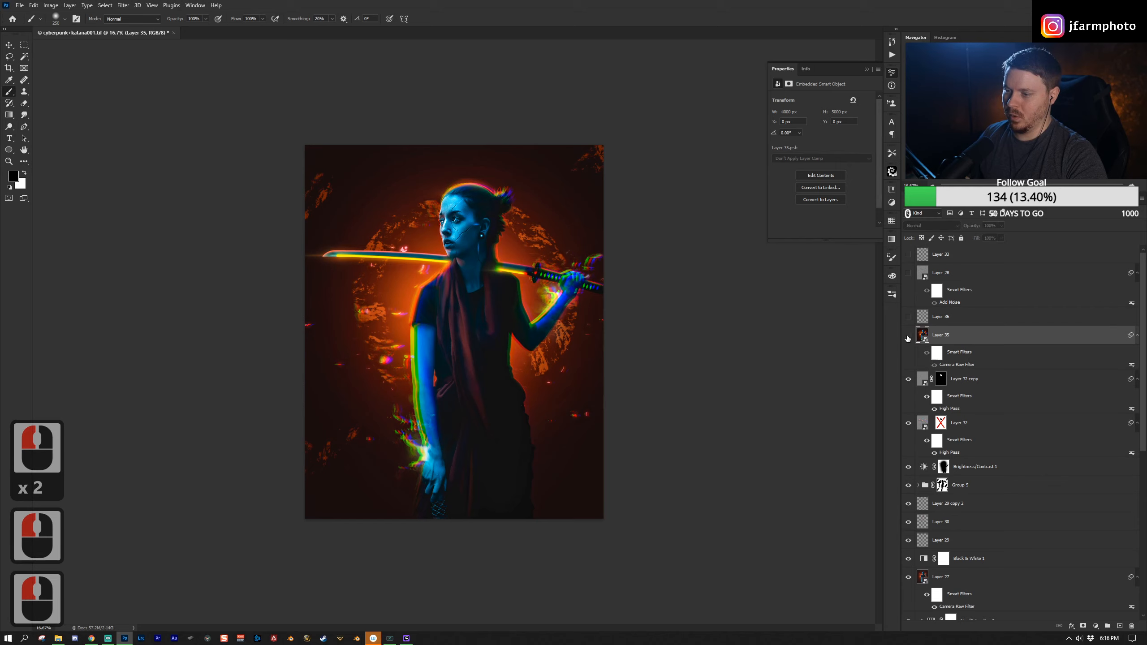
{"action": "left_click", "coordinate": [908, 335]}
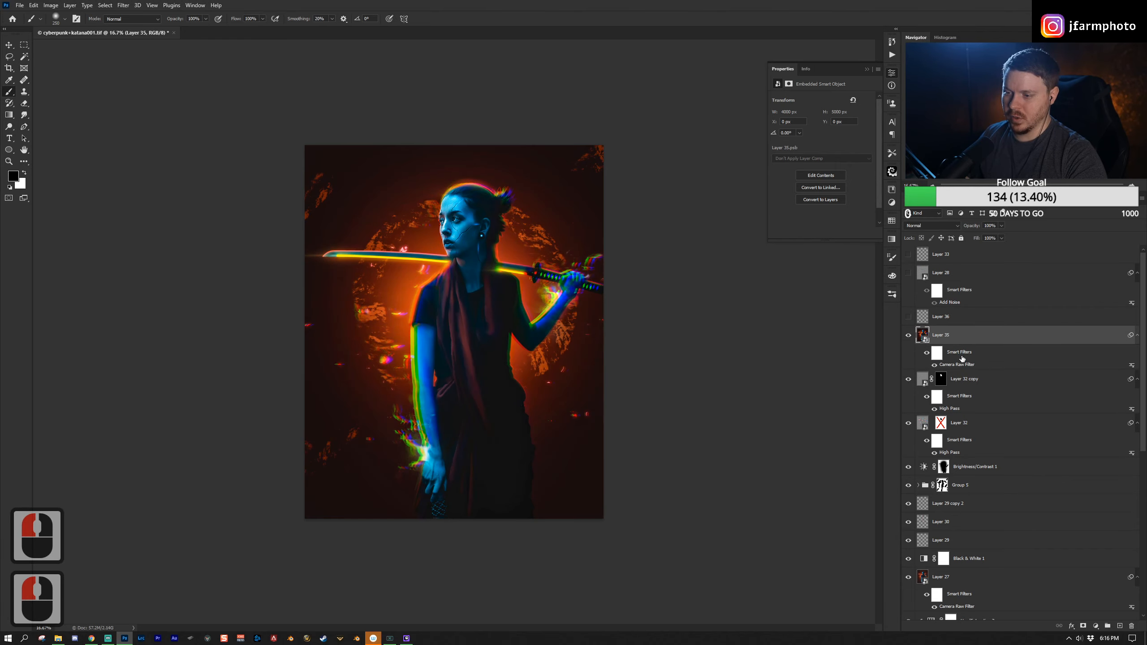
{"action": "left_click", "coordinate": [909, 334]}
Step: Stamp all visible layers into a new layer above Layer 32 copy, view its layer options, and delete it
{"action": "left_click", "coordinate": [1011, 385]}
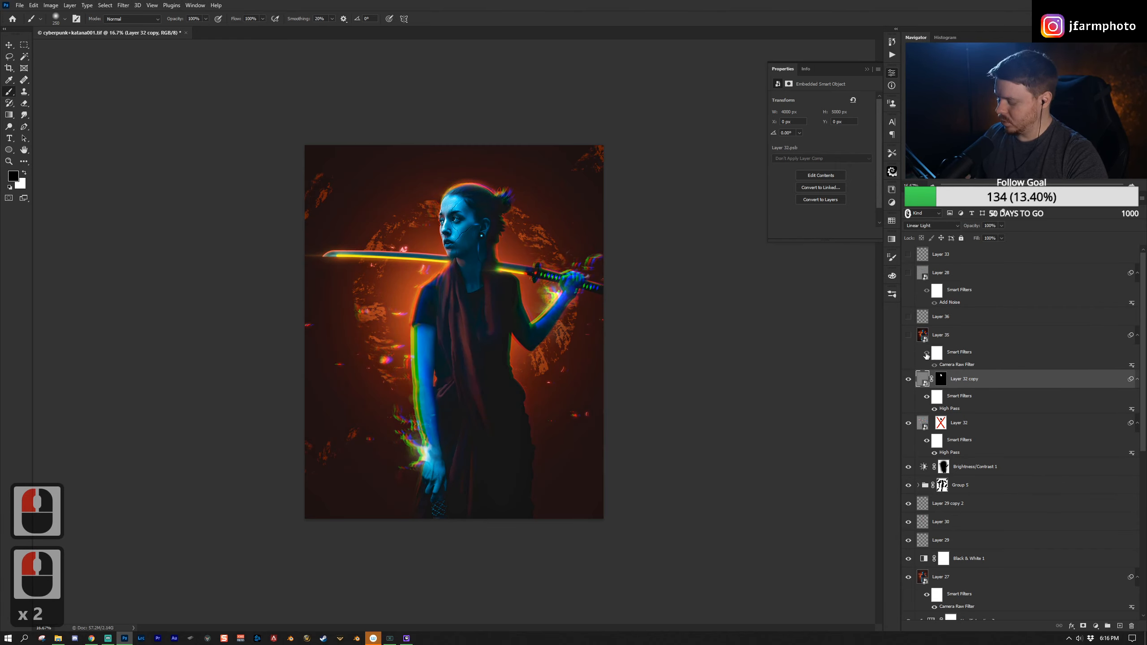
{"action": "key", "text": "ctrl+alt+shift+e"}
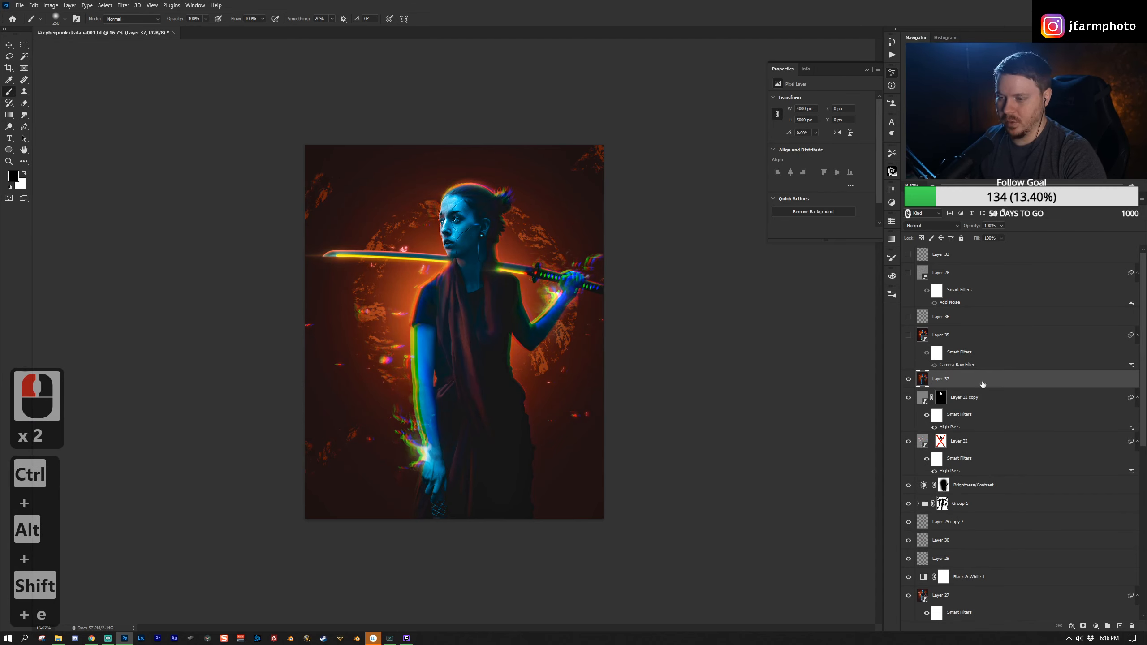
{"action": "right_click", "coordinate": [995, 382]}
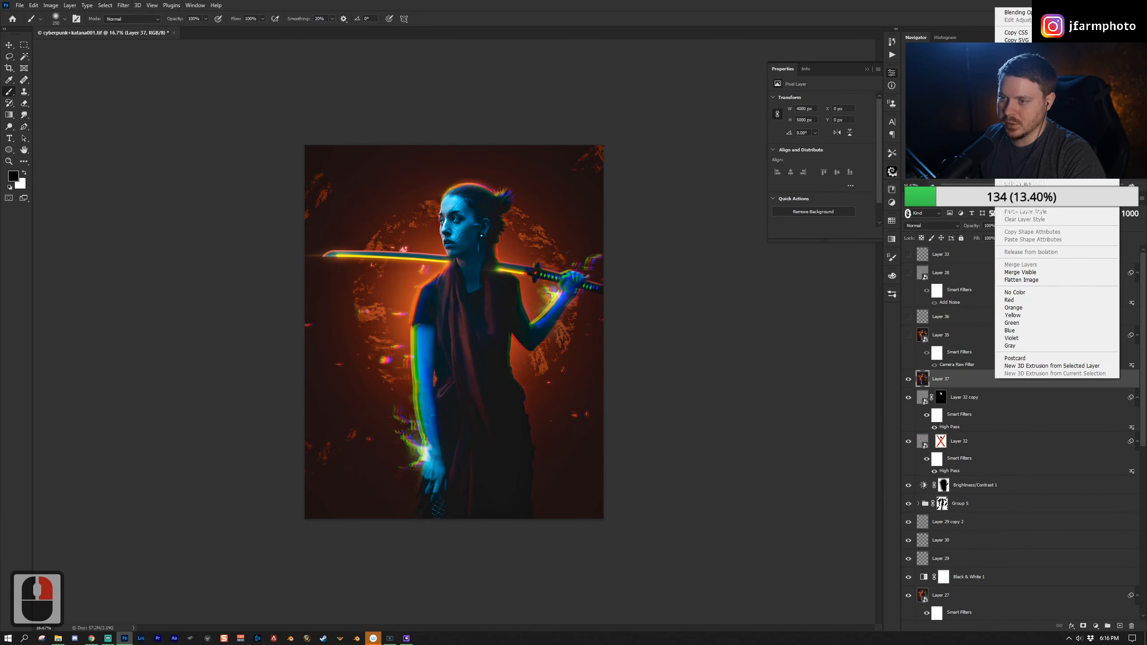
{"action": "left_click_drag", "start_coordinate": [974, 378], "coordinate": [1131, 625]}
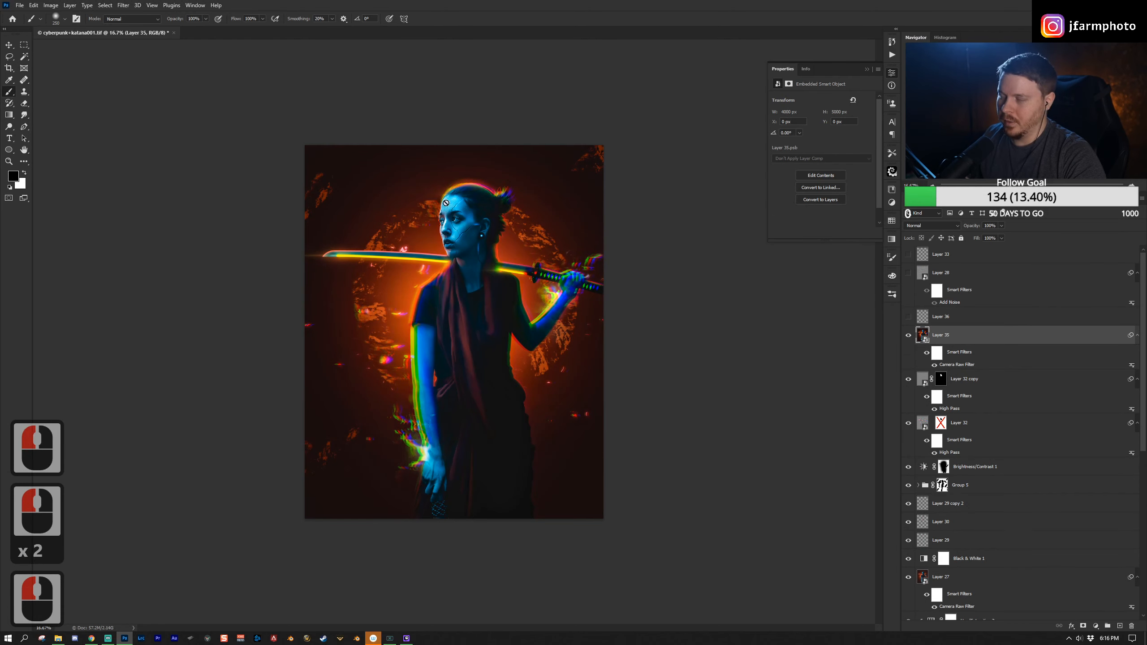
Step: Point out the Camera Raw Filter command among the filters available for Layer 35
{"action": "left_click", "coordinate": [123, 5]}
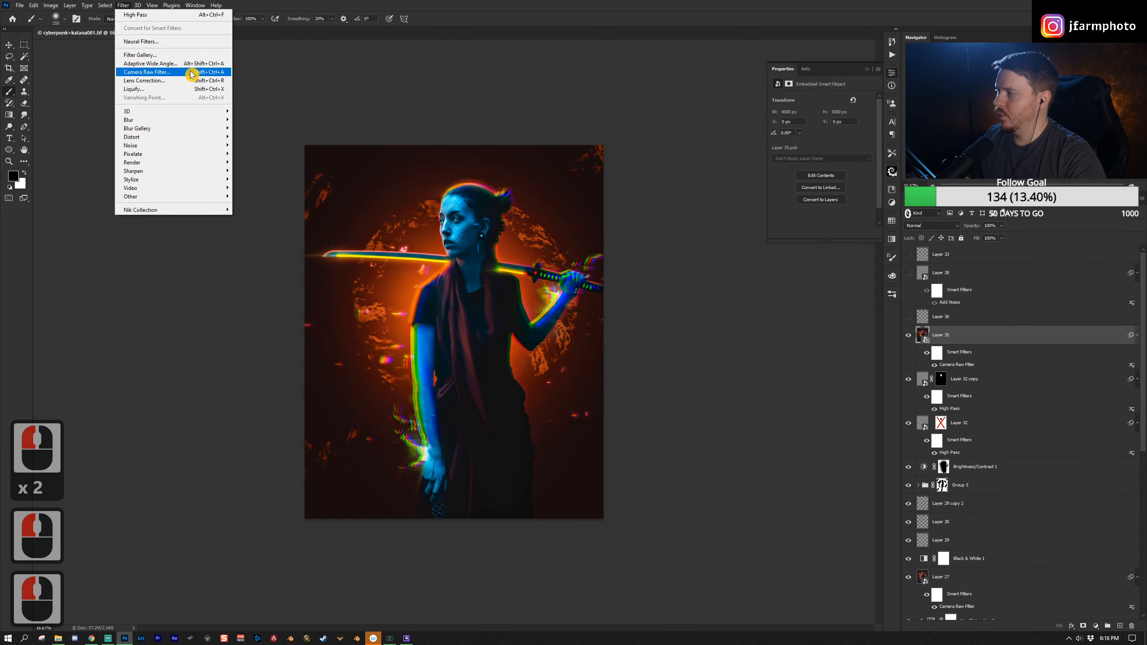
{"action": "left_click", "coordinate": [144, 73]}
{"action": "left_click", "coordinate": [721, 222]}
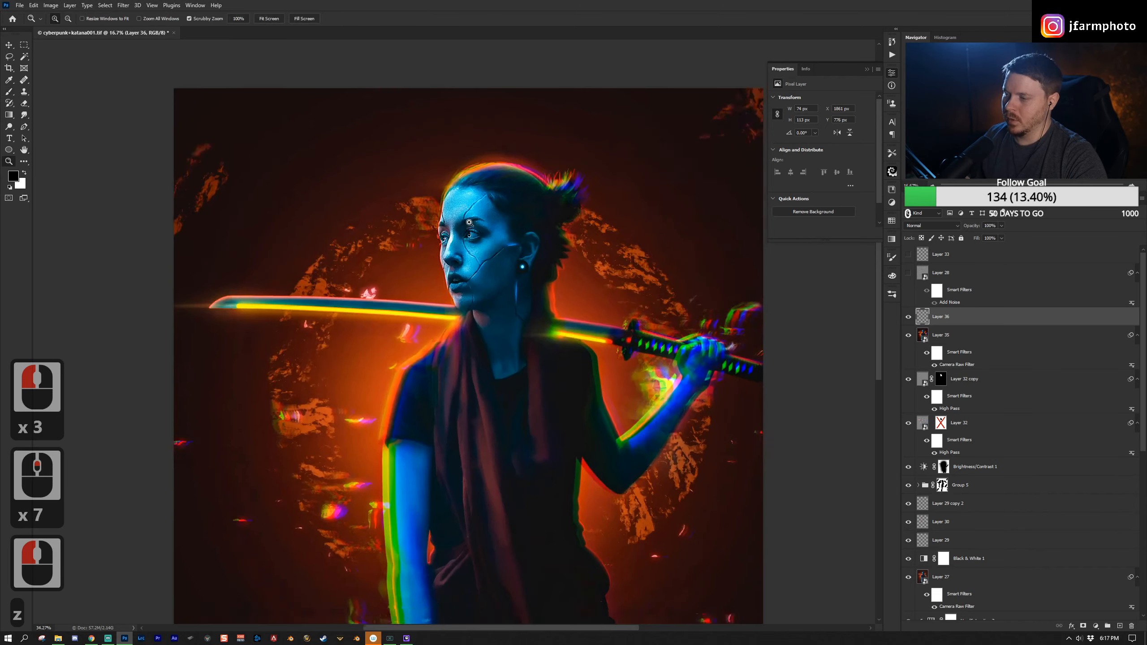
Step: Compare the woman's face with and without Layer 36 and switch to the Healing Brush tool
{"action": "left_click", "coordinate": [469, 223]}
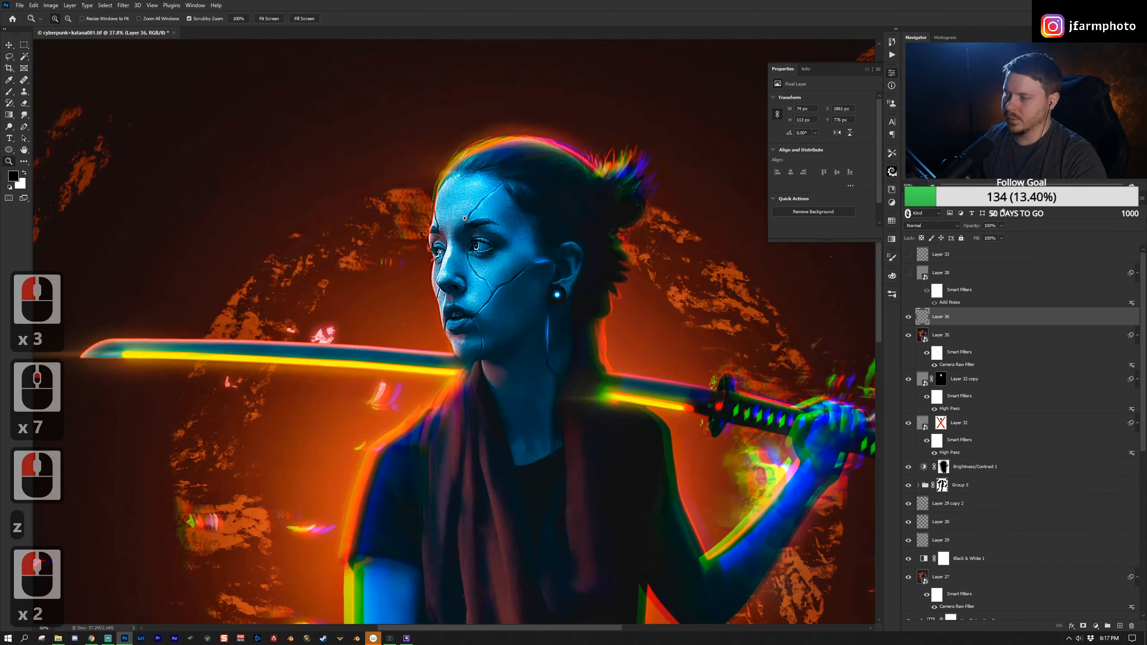
{"action": "left_click", "coordinate": [908, 317]}
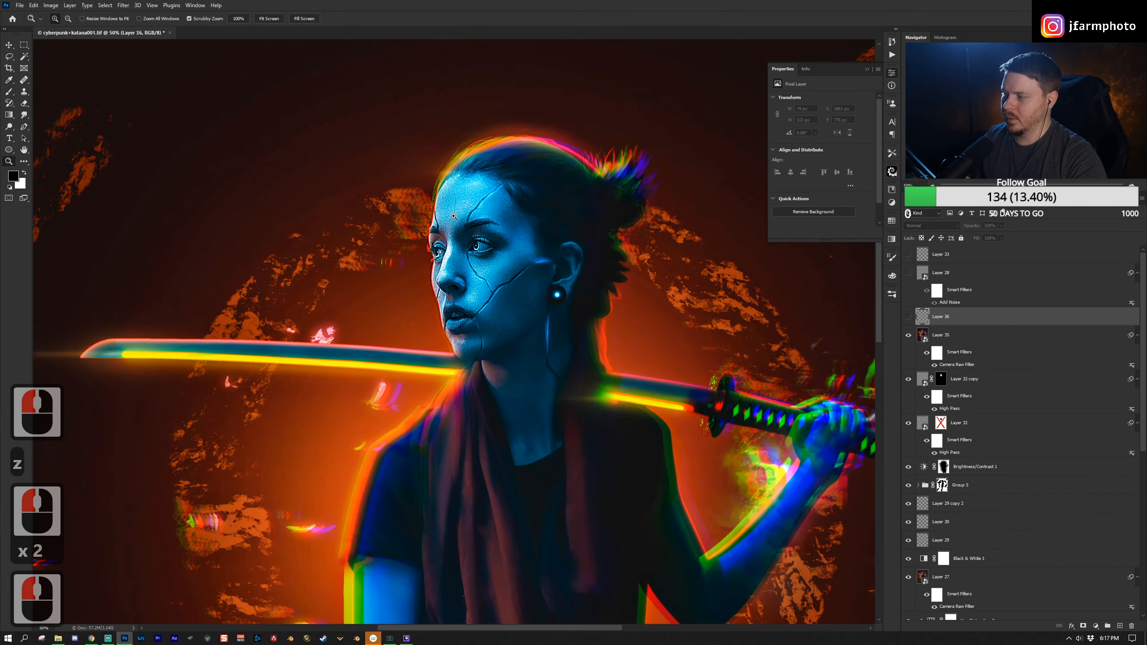
{"action": "left_click", "coordinate": [908, 316]}
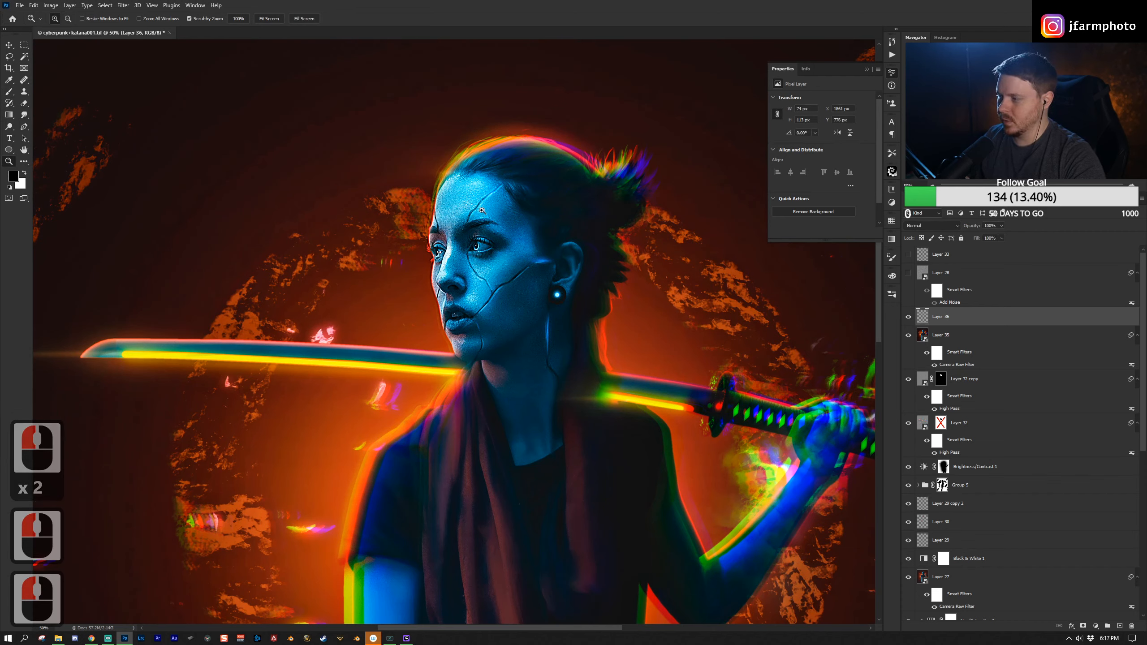
{"action": "key", "text": "j"}
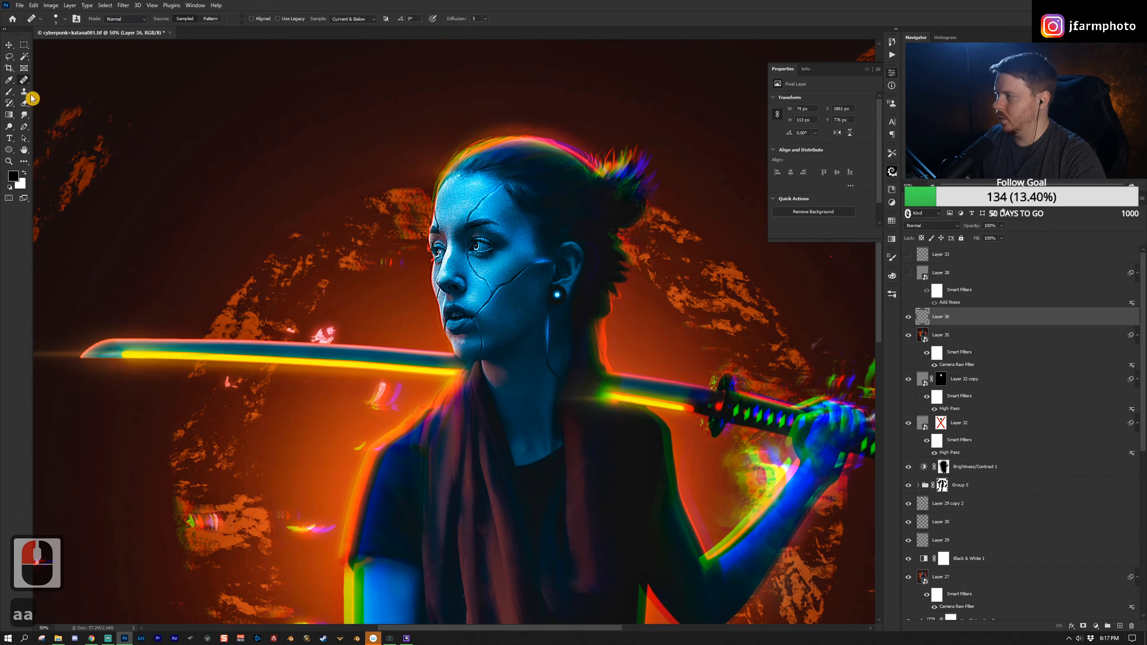
Step: Sample clean skin on the woman's forehead with the Healing Brush and retouch small spots nearby on Layer 36
{"action": "right_click", "coordinate": [25, 82]}
{"action": "left_click", "coordinate": [59, 87]}
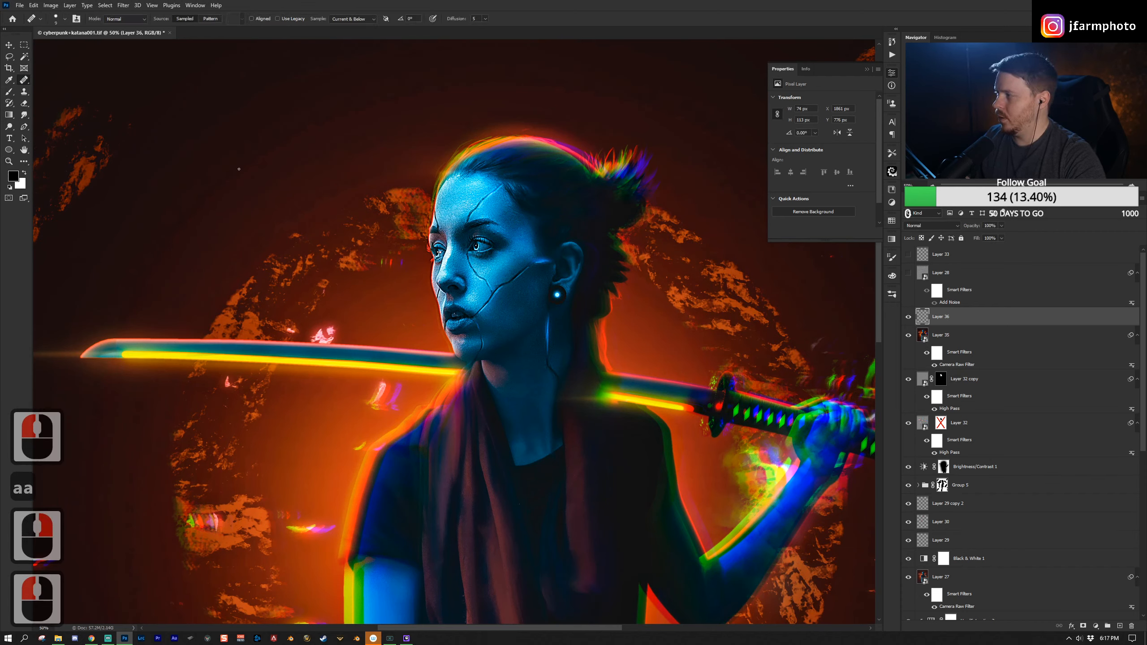
{"action": "left_click", "coordinate": [457, 213], "text": "alt"}
{"action": "left_click", "coordinate": [465, 219]}
{"action": "left_click", "coordinate": [464, 218]}
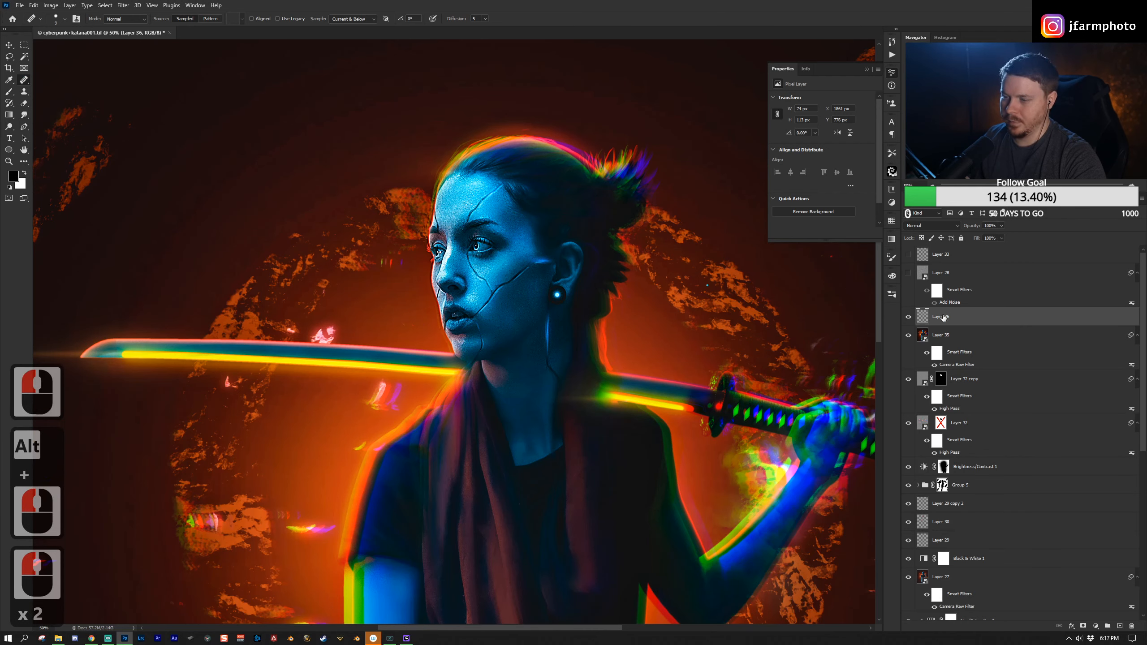
Step: Create a new Soft Light layer above Layer 36, filled with the neutral 50% gray
{"action": "left_click", "coordinate": [993, 273]}
{"action": "scroll", "coordinate": [1086, 582], "scroll_direction": "up", "scroll_amount": 5}
{"action": "left_click", "coordinate": [975, 324]}
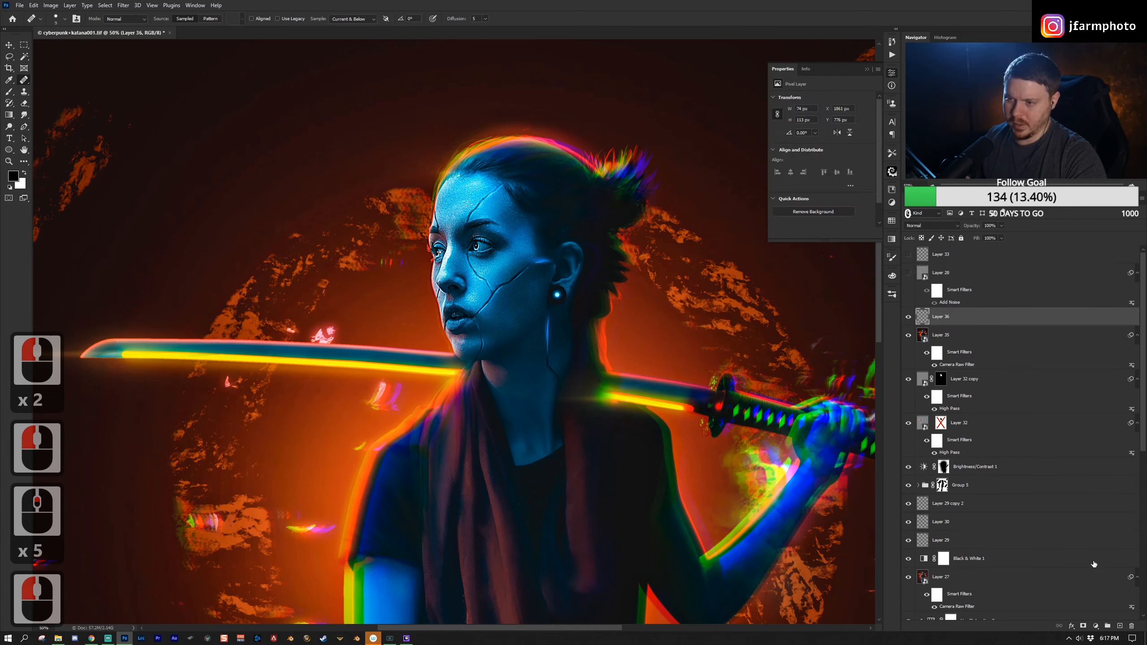
{"action": "left_click", "coordinate": [1118, 626], "text": "alt"}
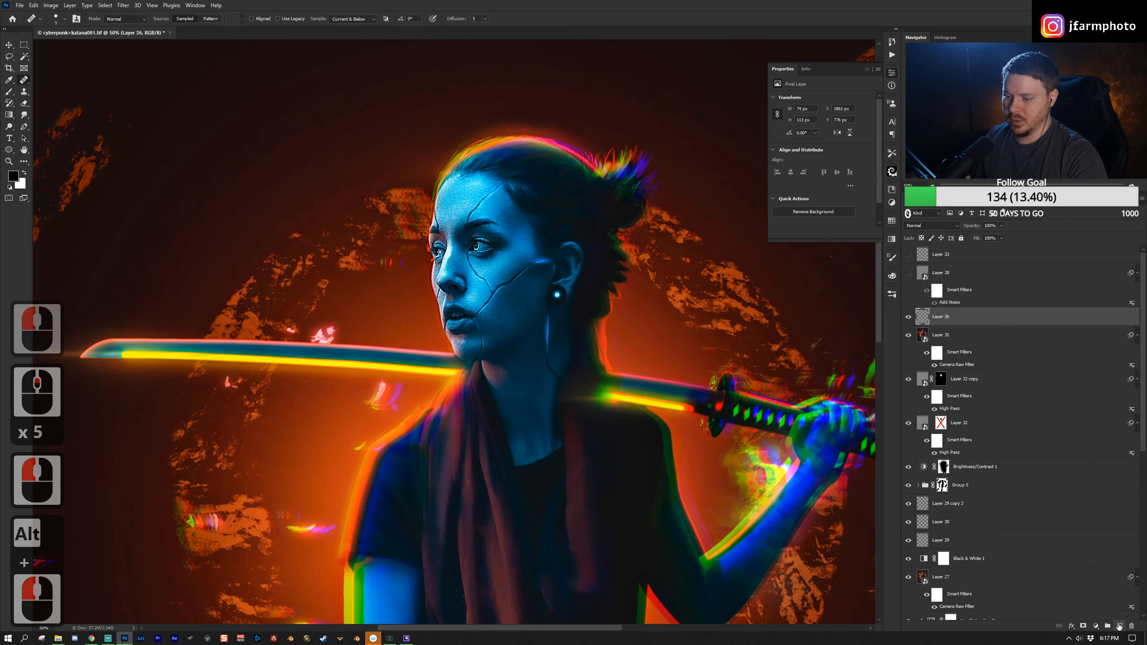
{"action": "left_click", "coordinate": [520, 282]}
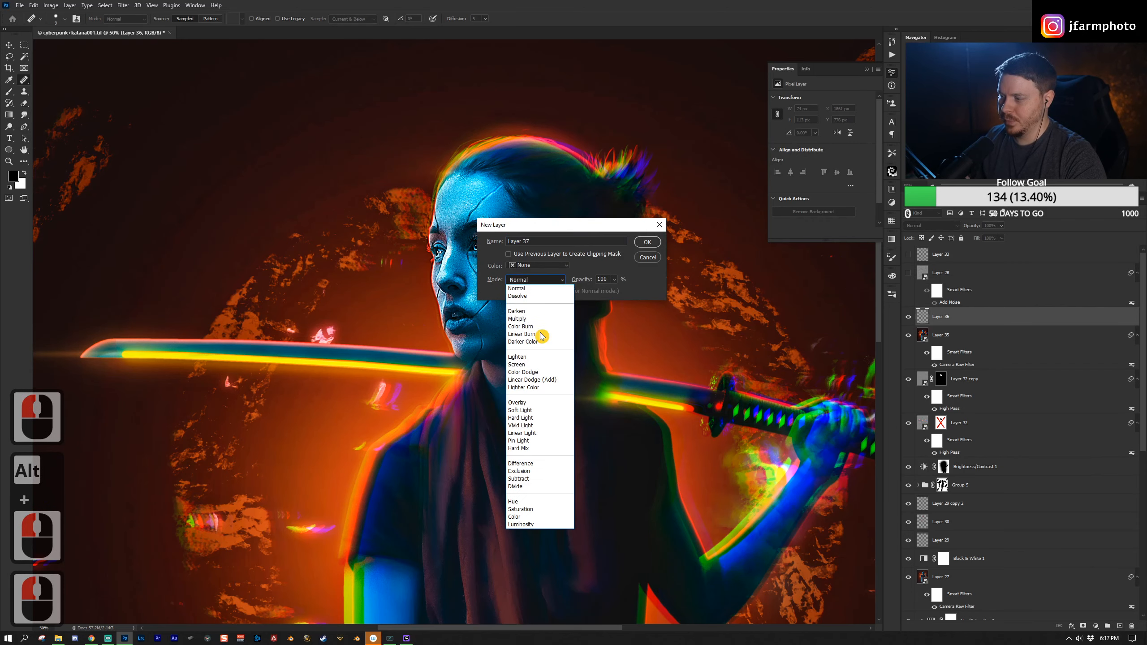
{"action": "left_click", "coordinate": [541, 411]}
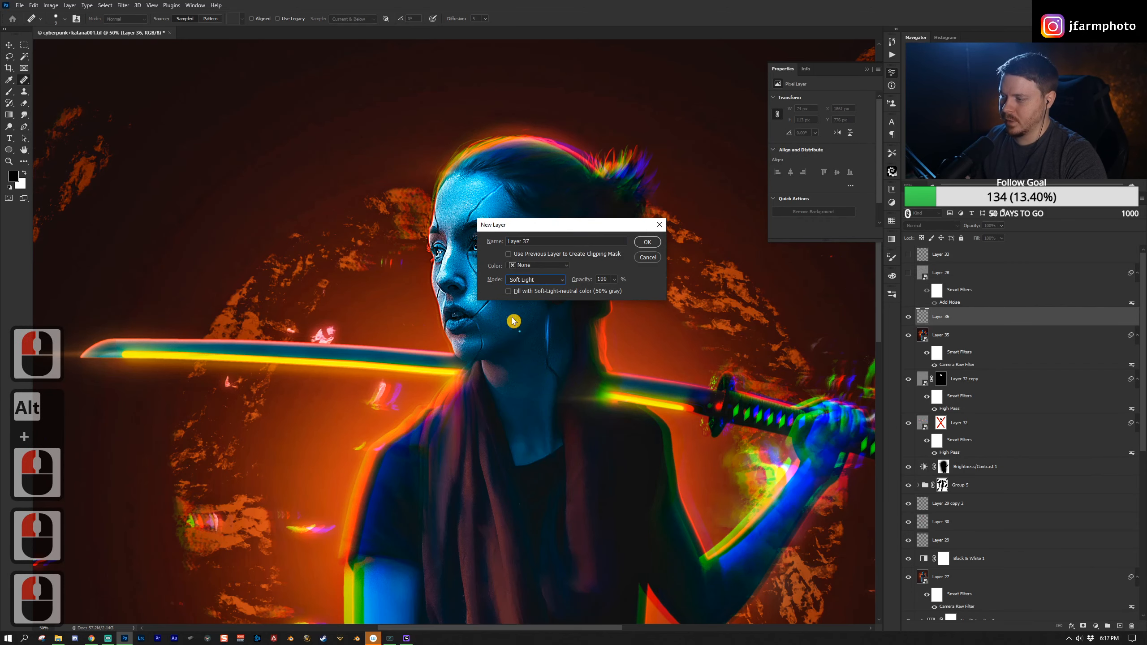
{"action": "left_click", "coordinate": [507, 291]}
{"action": "key", "text": "Return"}
Step: Convert the new gray layer to a smart object and delete it
{"action": "right_click", "coordinate": [975, 316]}
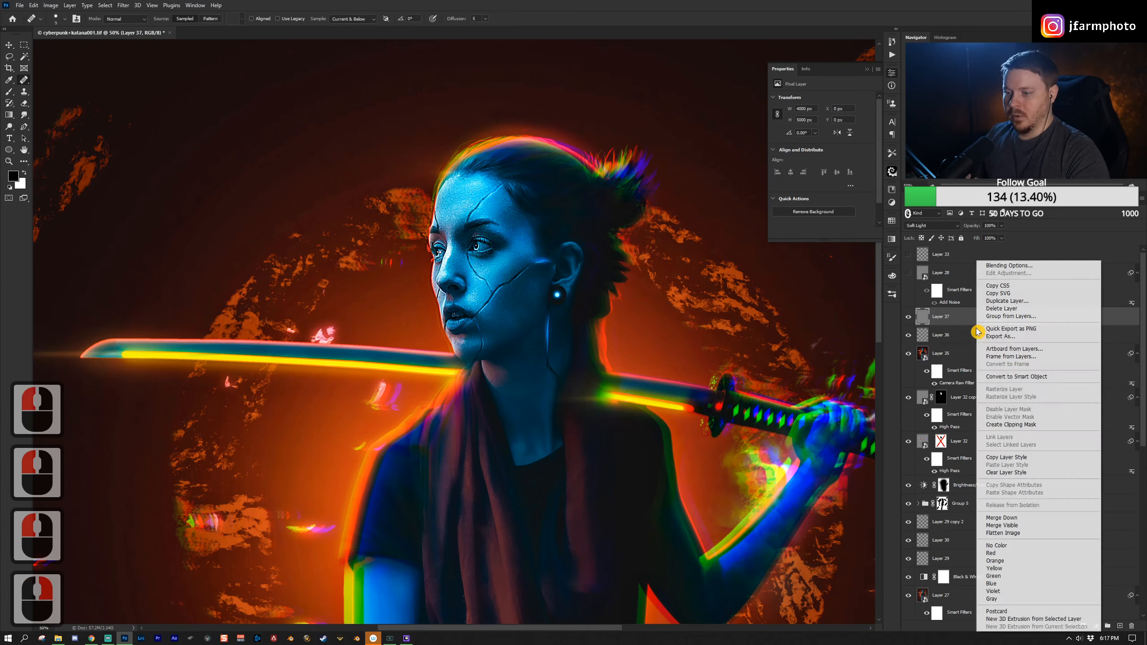
{"action": "left_click", "coordinate": [1055, 381]}
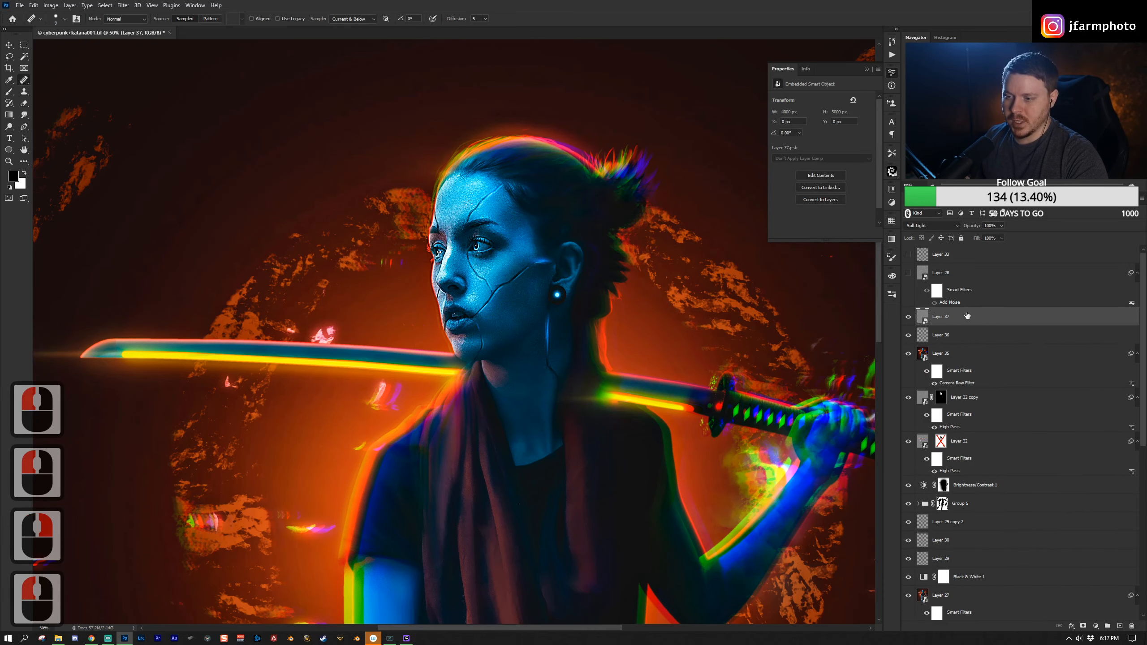
{"action": "left_click_drag", "start_coordinate": [984, 316], "coordinate": [1131, 626]}
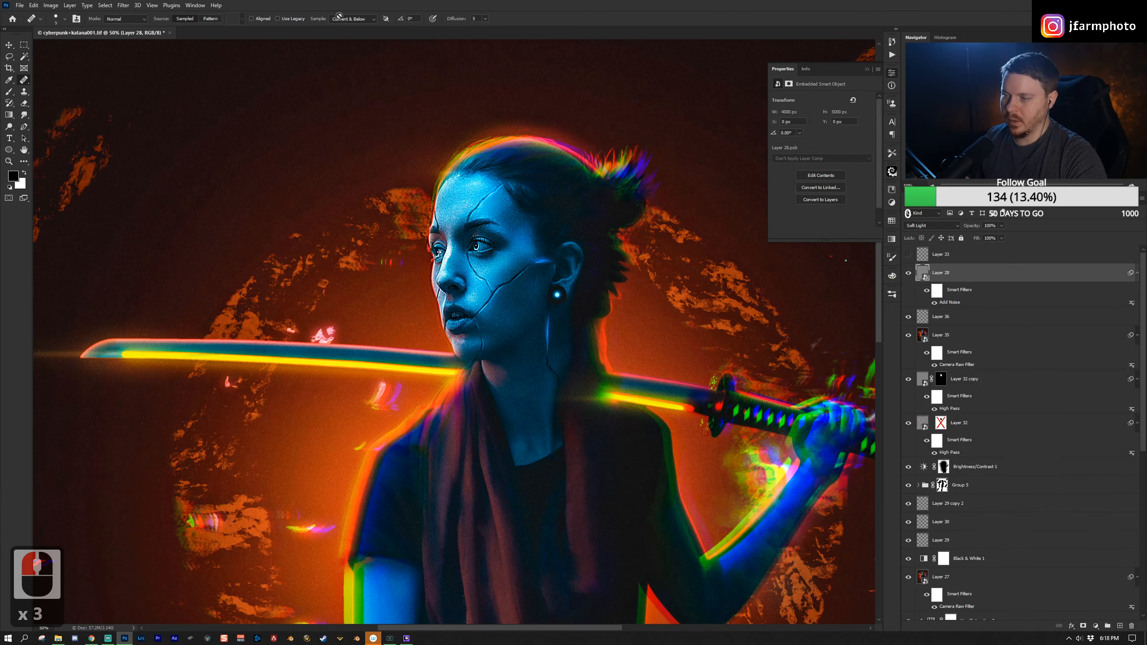
Step: Point out the Noise filters, inspect the Add Noise settings on Layer 28, and leave them without changes
{"action": "left_click", "coordinate": [124, 5]}
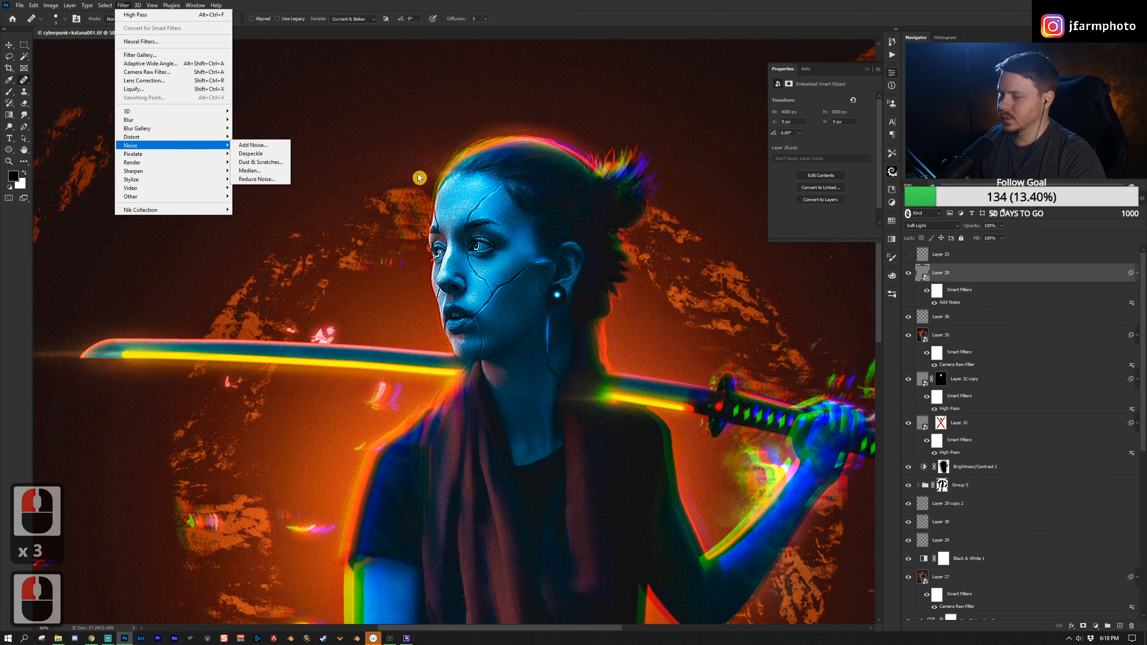
{"action": "double_click", "coordinate": [950, 302]}
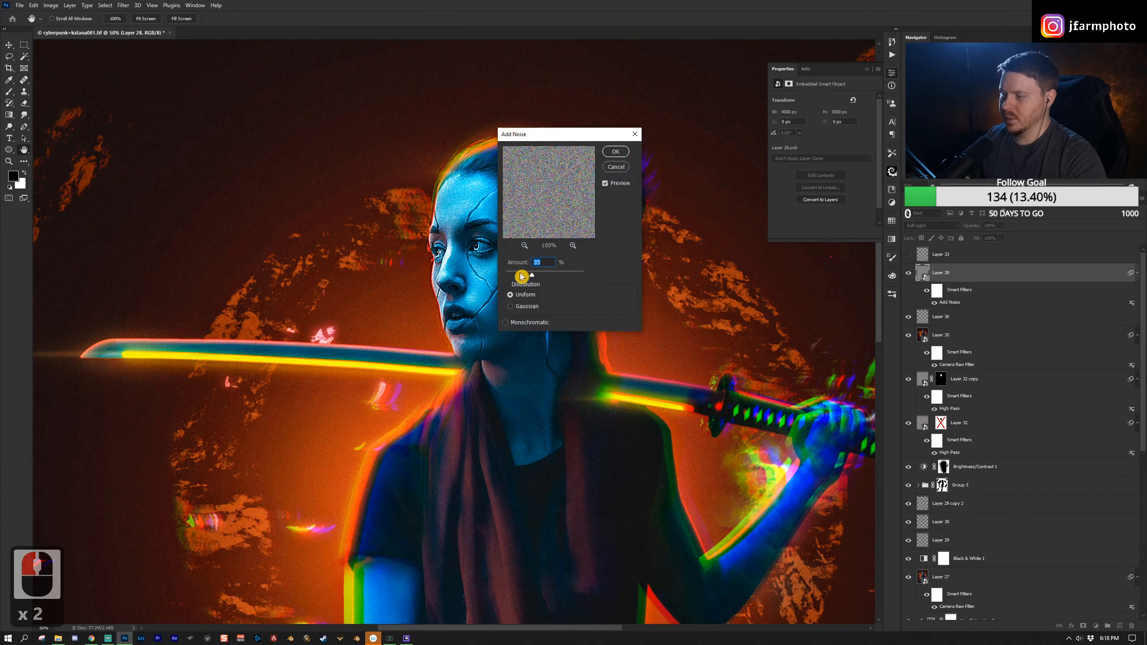
{"action": "key", "text": "j"}
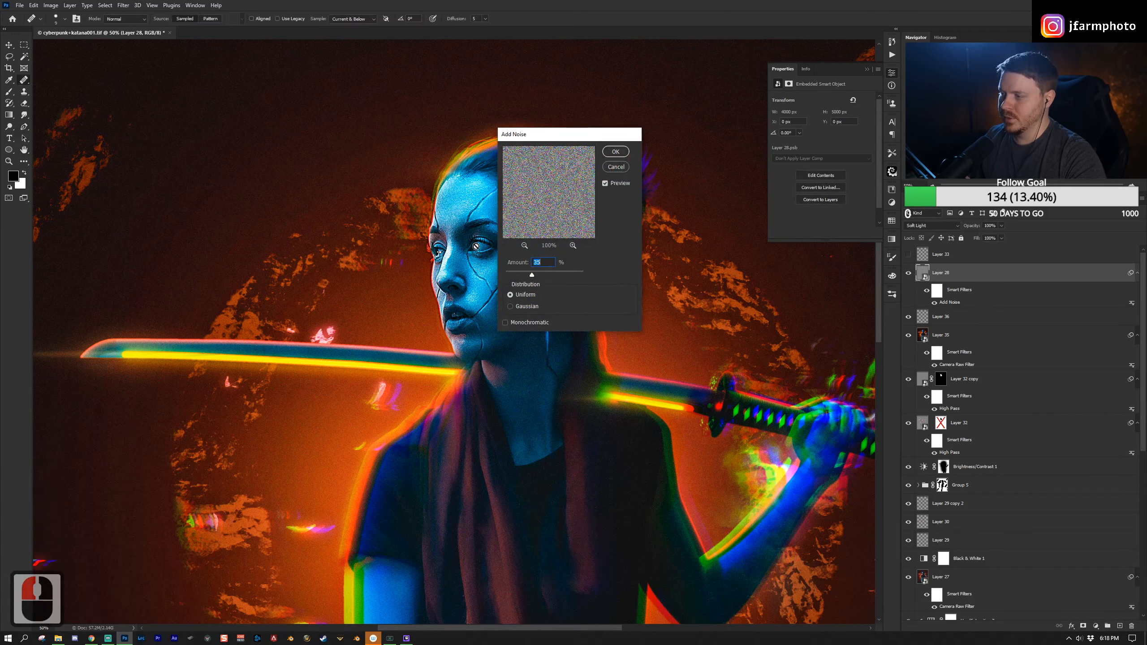
{"action": "left_click", "coordinate": [636, 133]}
Step: Examine the whole composite with Layer 28's noise grain turned on
{"action": "key", "text": "z"}
{"action": "left_click_drag", "start_coordinate": [566, 295], "coordinate": [502, 296]}
{"action": "left_click", "coordinate": [531, 296]}
{"action": "left_click", "coordinate": [530, 296]}
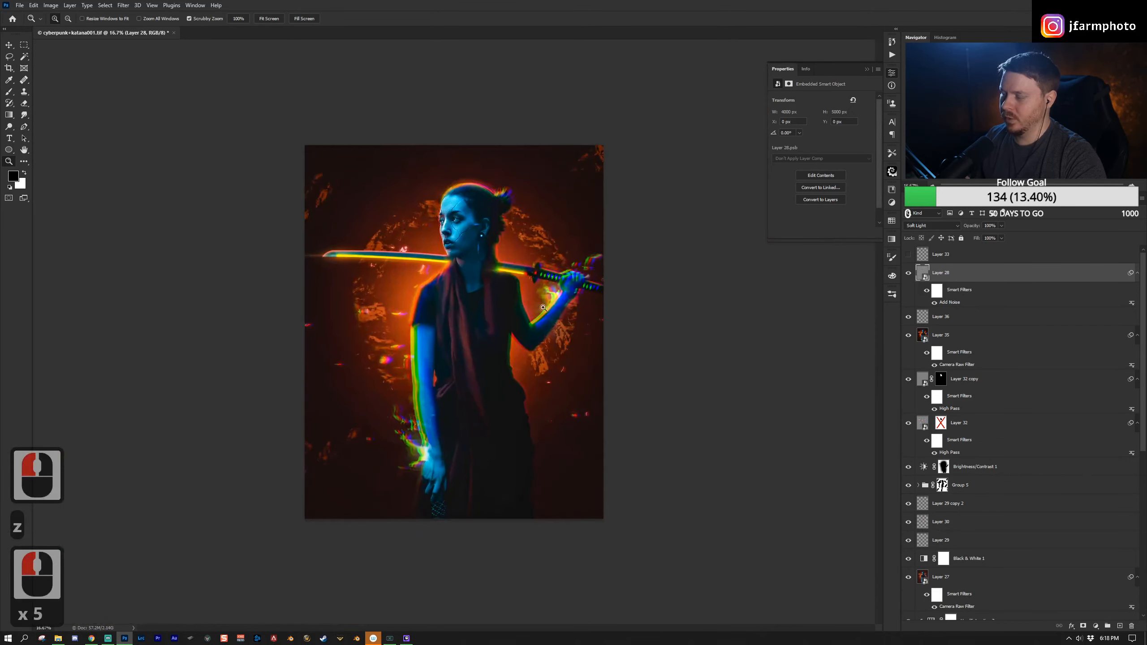